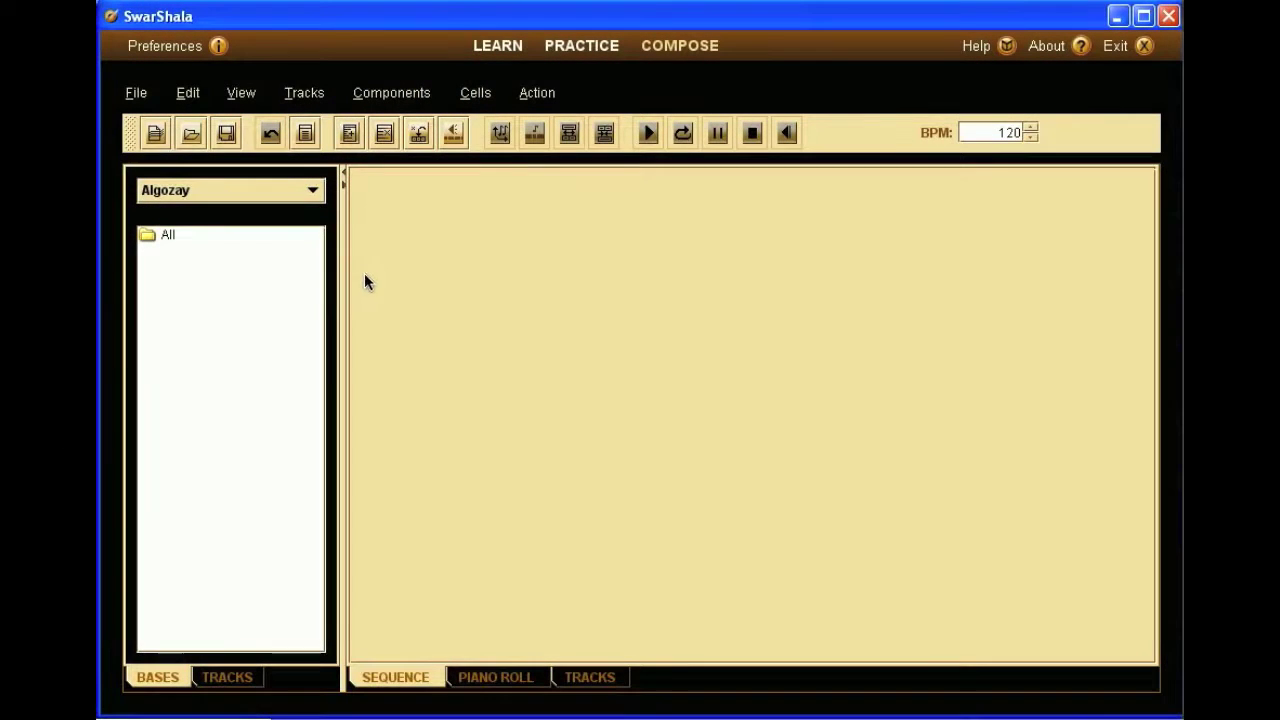
Step: Load the Harmonium 2 base set and begin a new raga from Components > Raga > New
{"action": "left_click", "coordinate": [313, 192]}
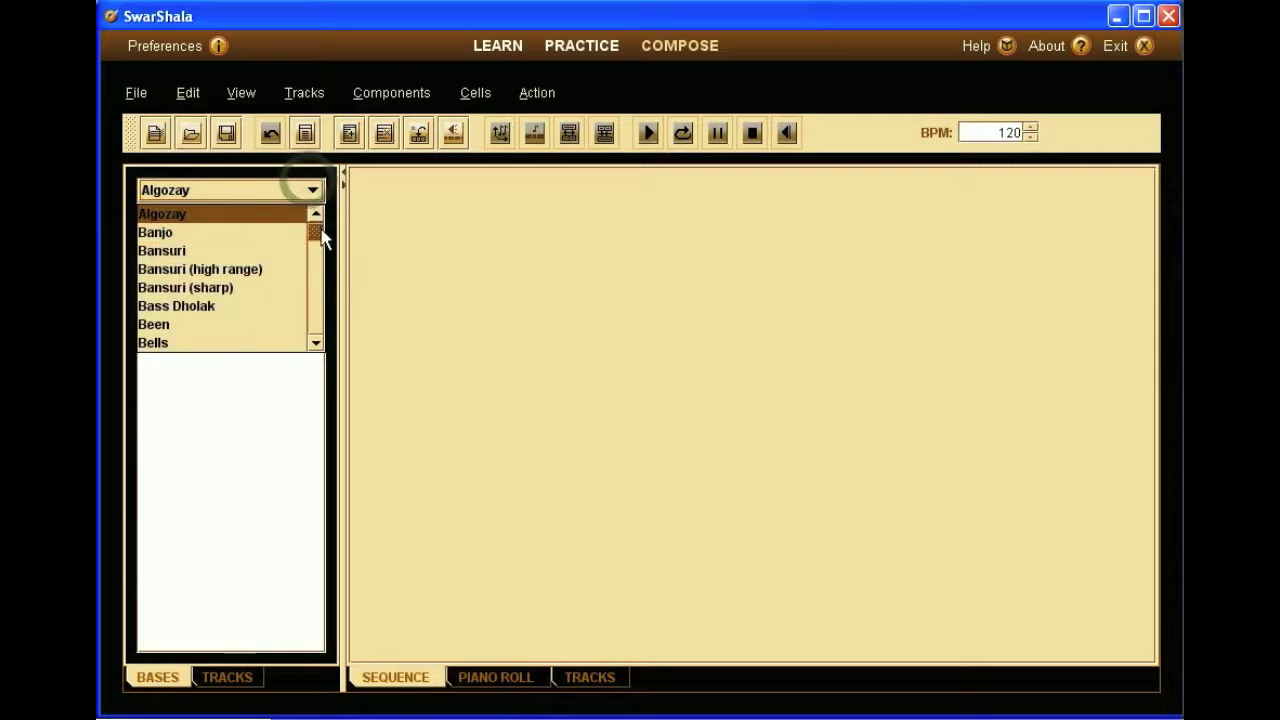
{"action": "left_click_drag", "start_coordinate": [316, 234], "coordinate": [316, 264]}
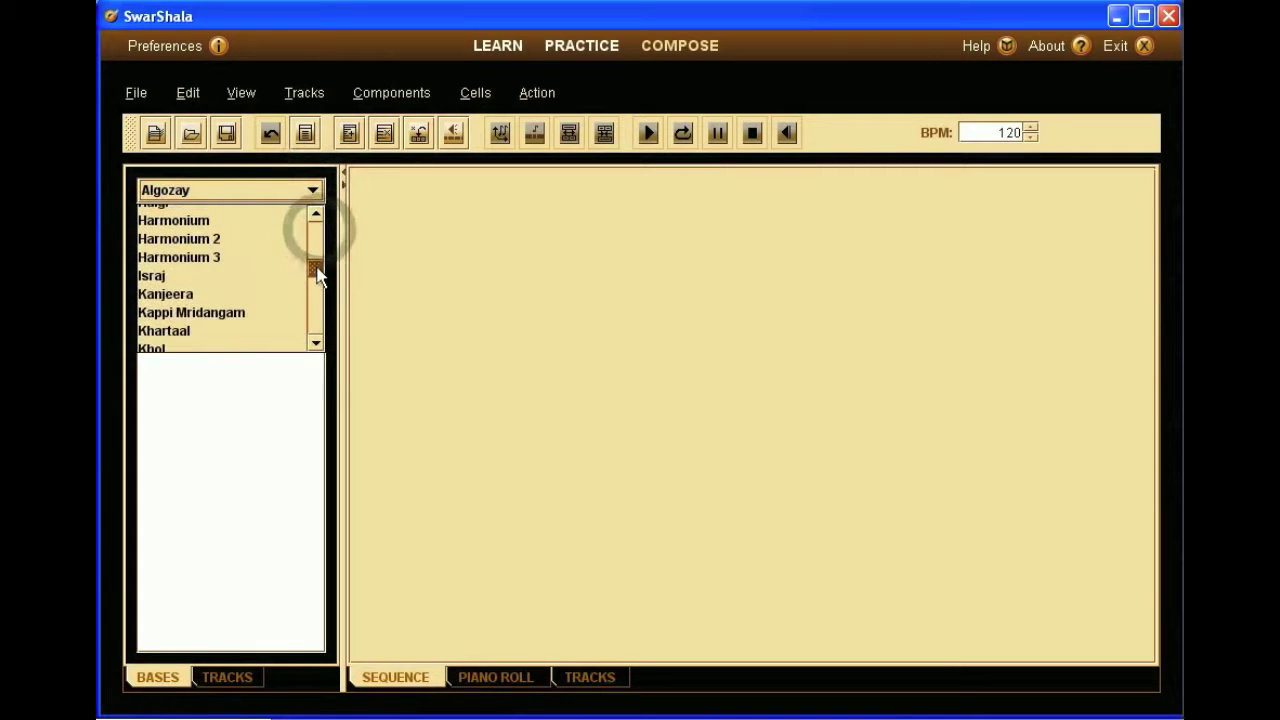
{"action": "left_click", "coordinate": [263, 240]}
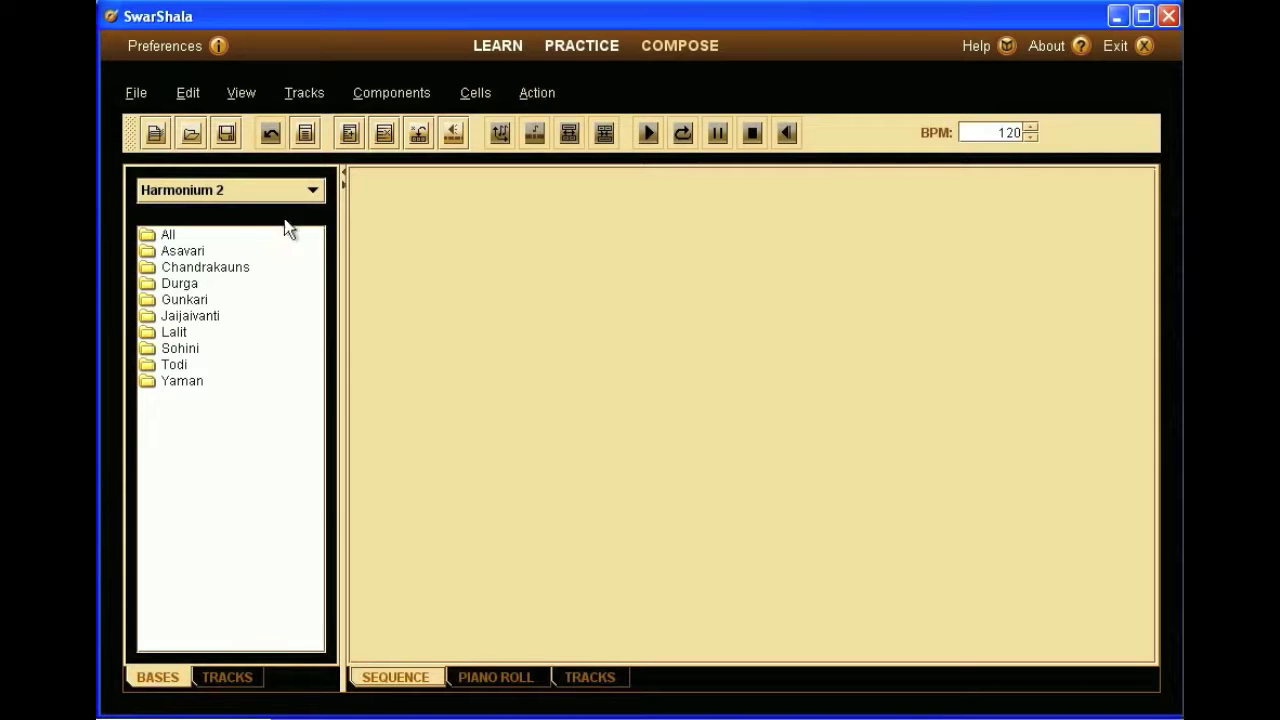
{"action": "left_click", "coordinate": [390, 97]}
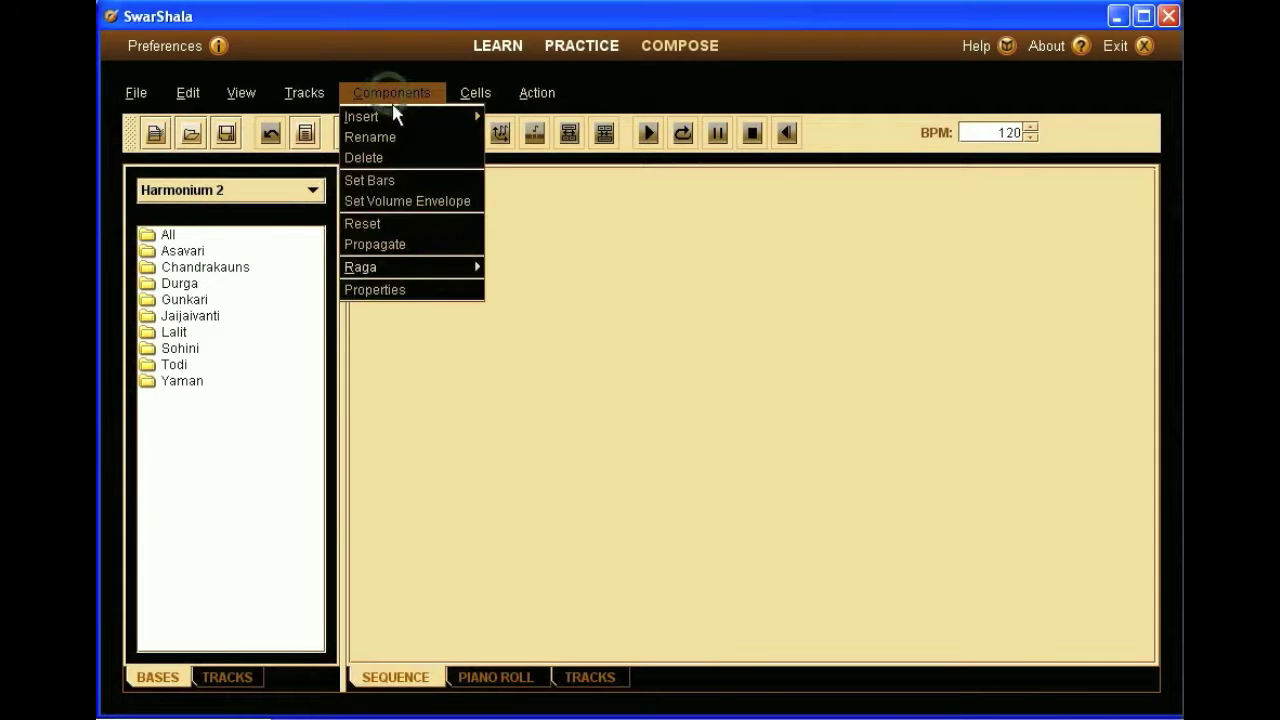
{"action": "mouse_move", "coordinate": [407, 268]}
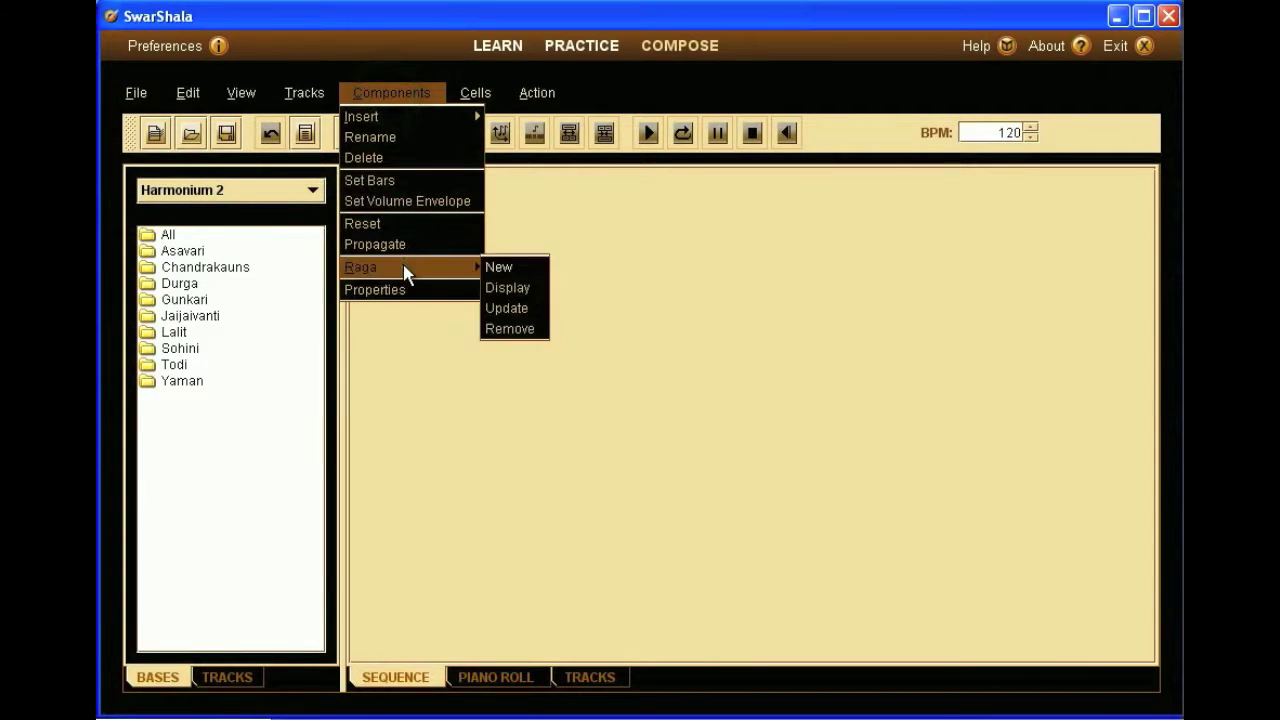
Step: Name the new raga Bhairavi with Bhairavi thaat and Sampurn - Sampurn jati
{"action": "left_click", "coordinate": [503, 267]}
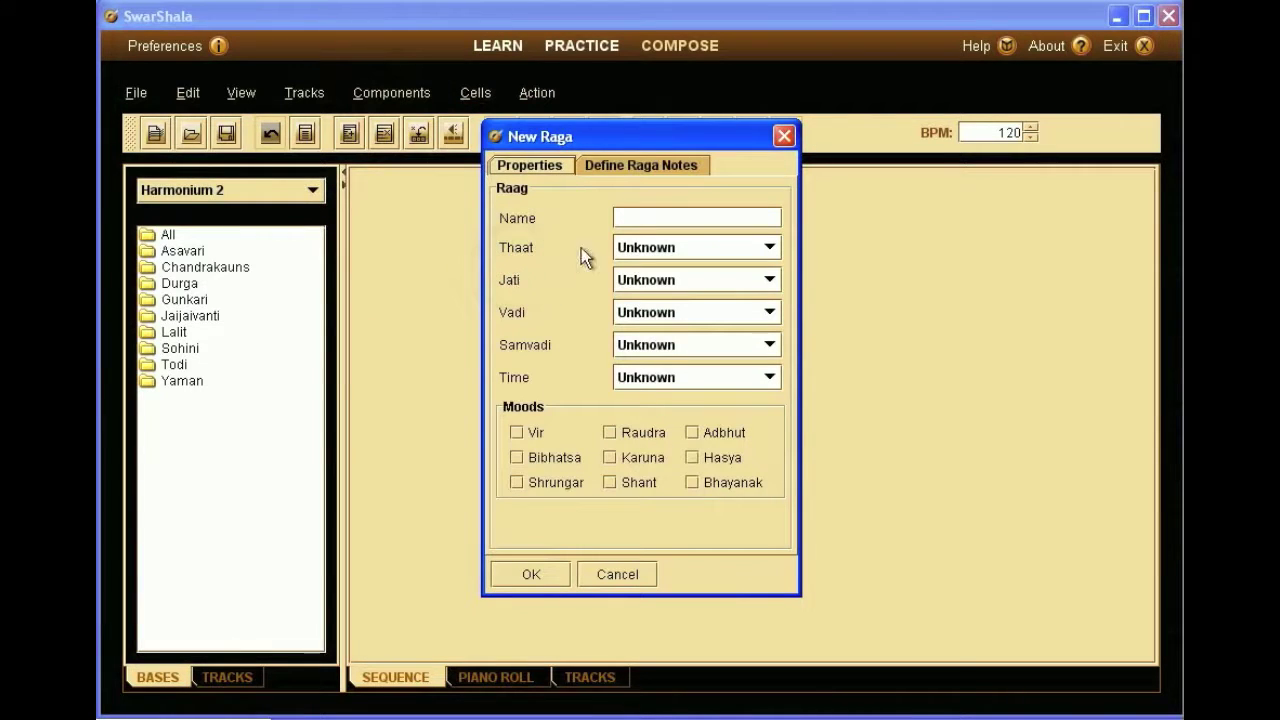
{"action": "left_click", "coordinate": [651, 214]}
{"action": "type", "text": "Bhairavi"}
{"action": "left_click", "coordinate": [661, 248]}
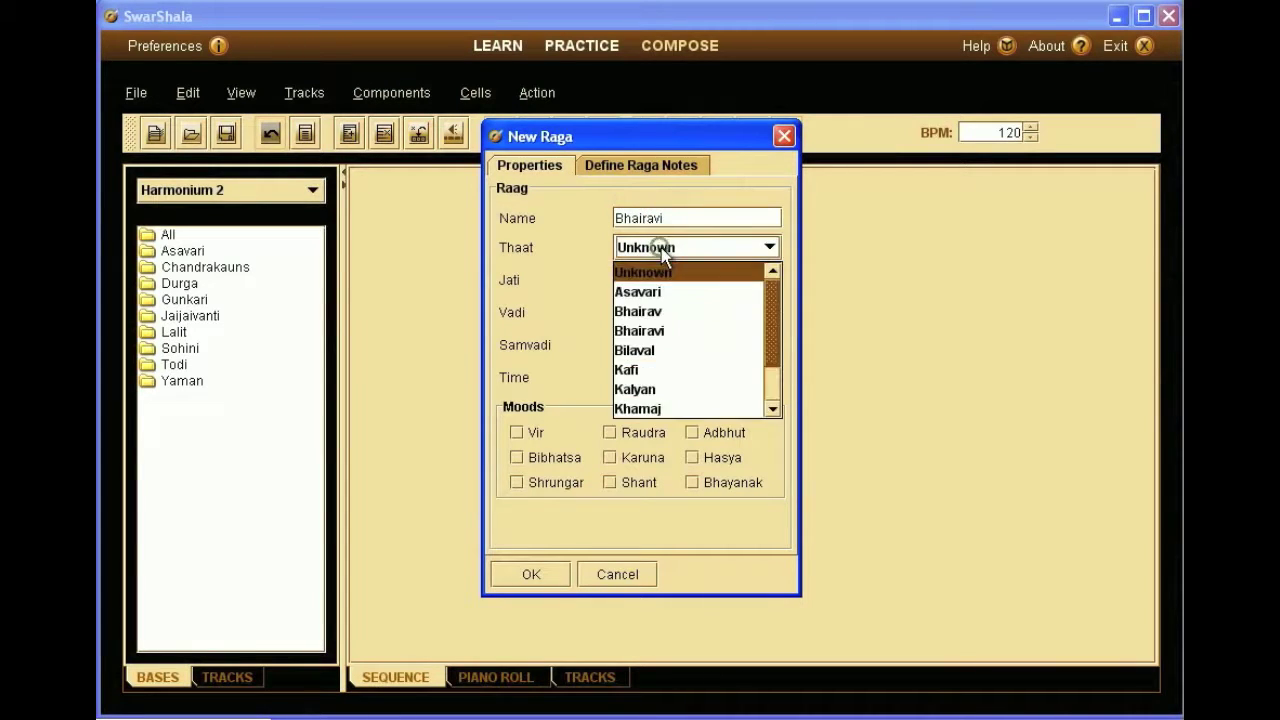
{"action": "left_click", "coordinate": [656, 330]}
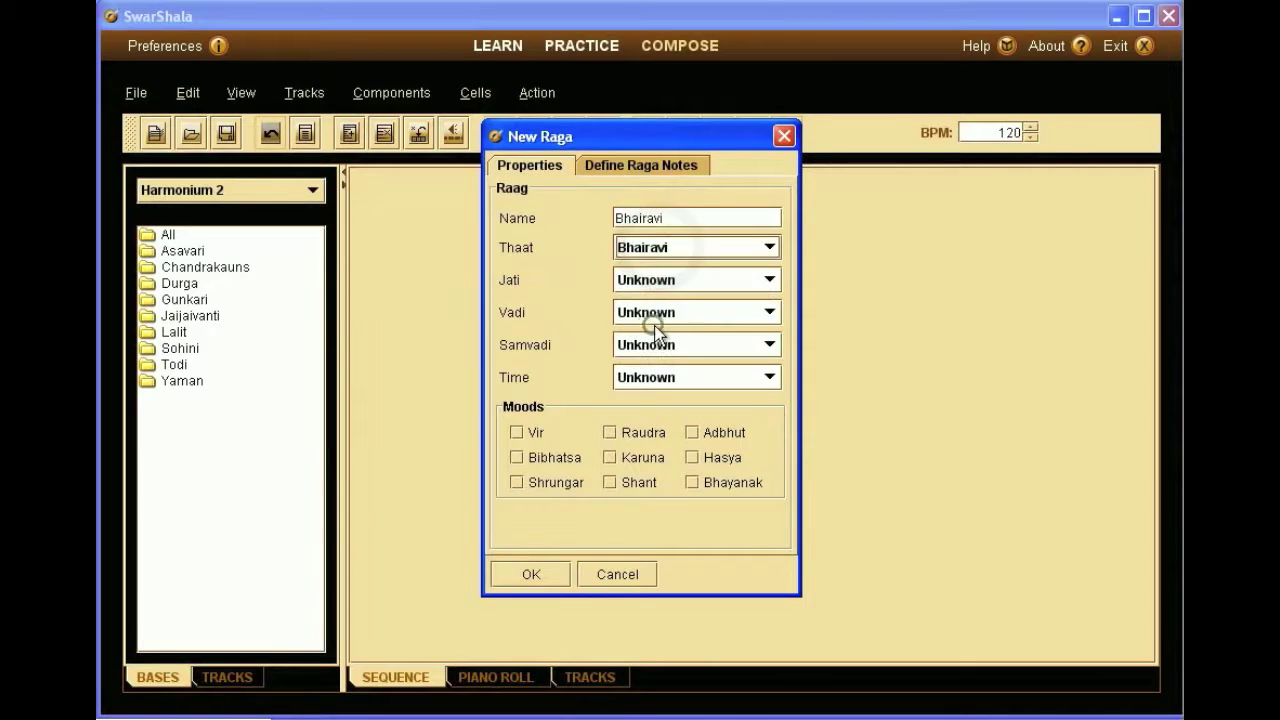
{"action": "left_click", "coordinate": [702, 278]}
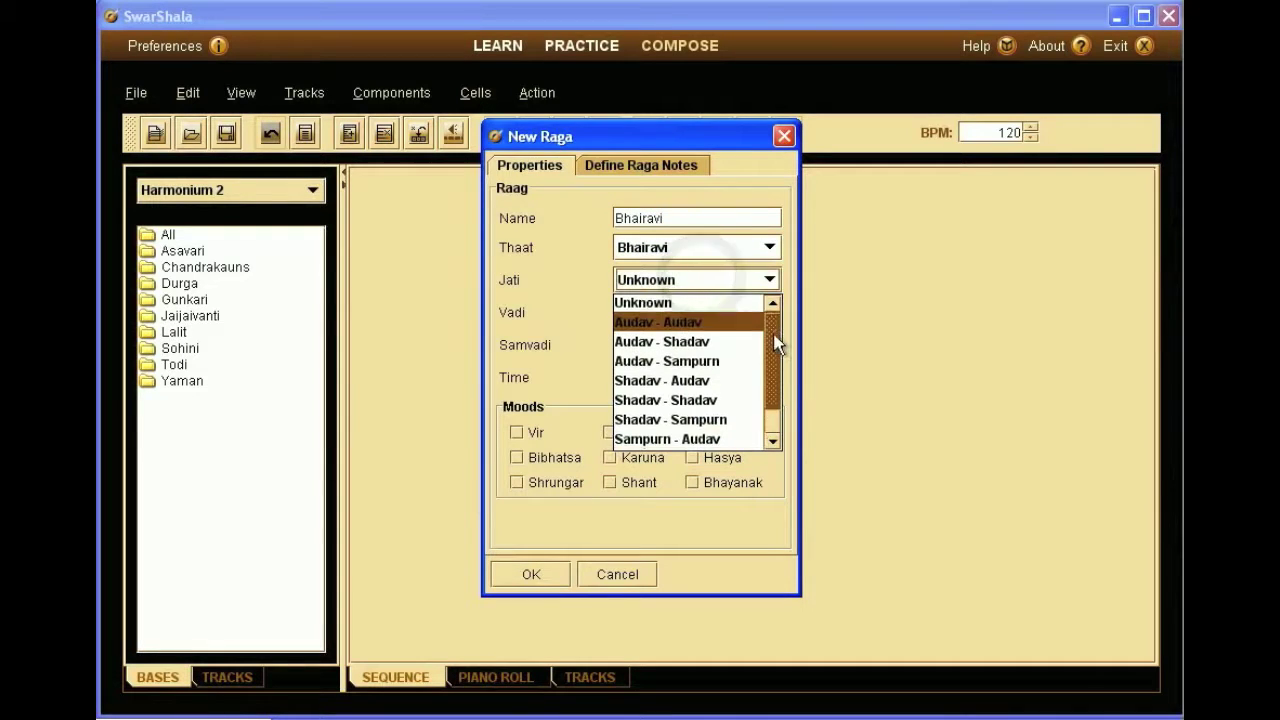
{"action": "left_click_drag", "start_coordinate": [778, 346], "coordinate": [769, 375]}
{"action": "left_click", "coordinate": [733, 436]}
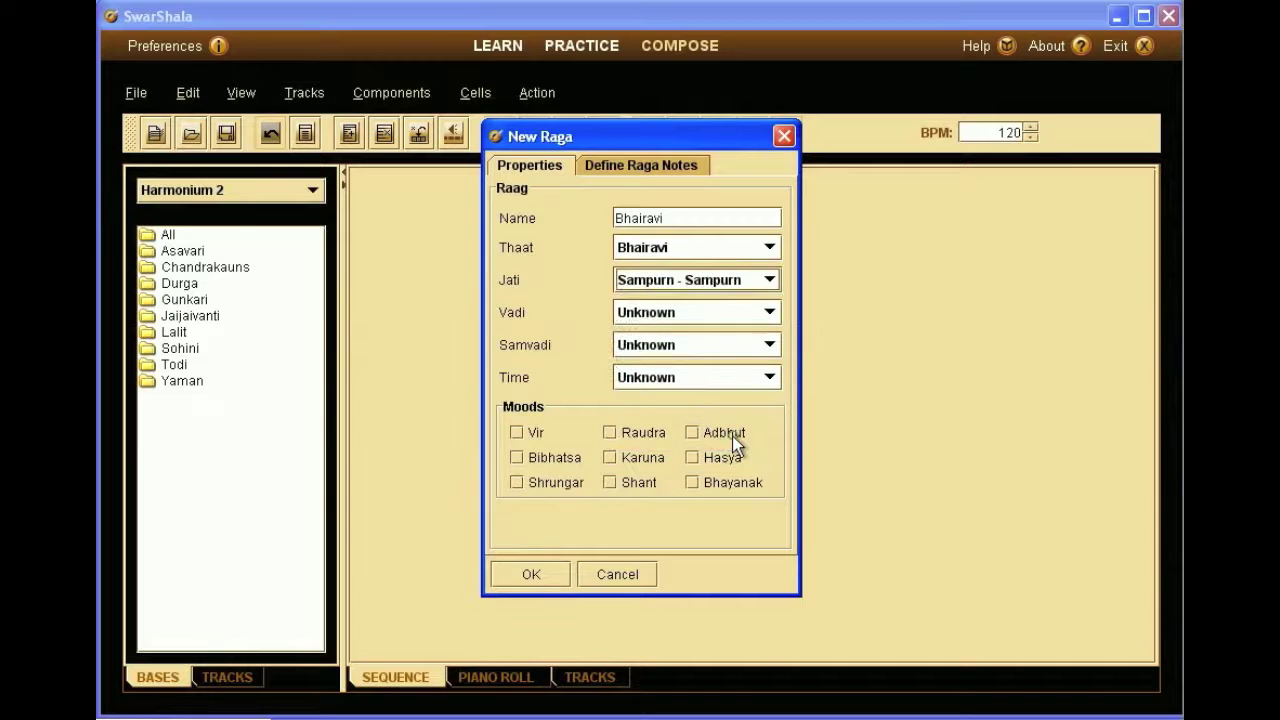
Step: Set vadi to Ma, samvadi to Sa and the time to Dawn
{"action": "left_click", "coordinate": [717, 310]}
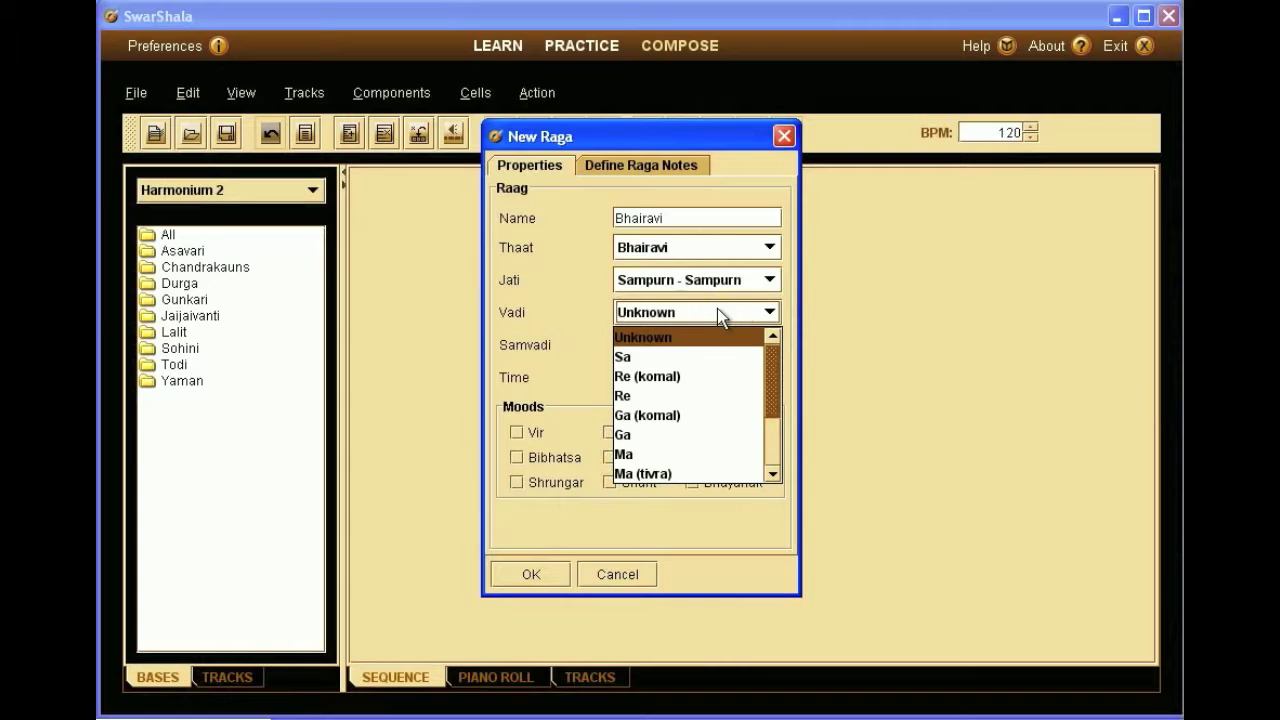
{"action": "left_click", "coordinate": [676, 452]}
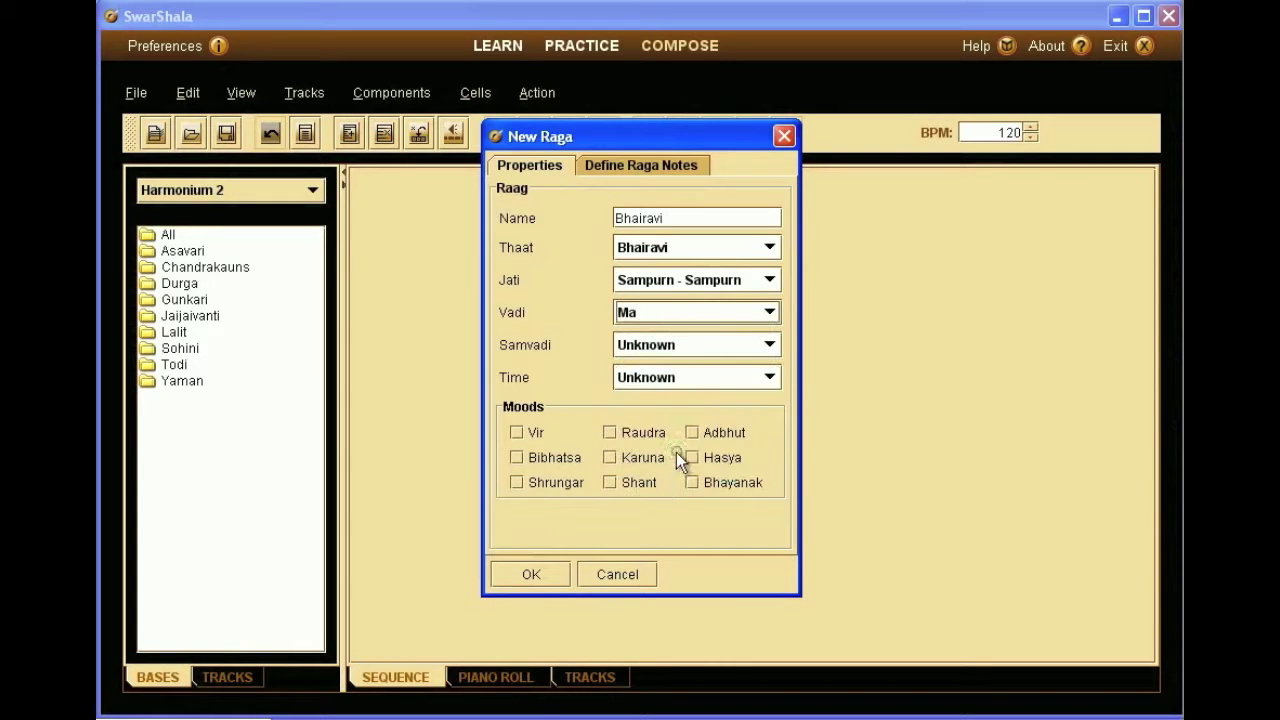
{"action": "left_click", "coordinate": [724, 346]}
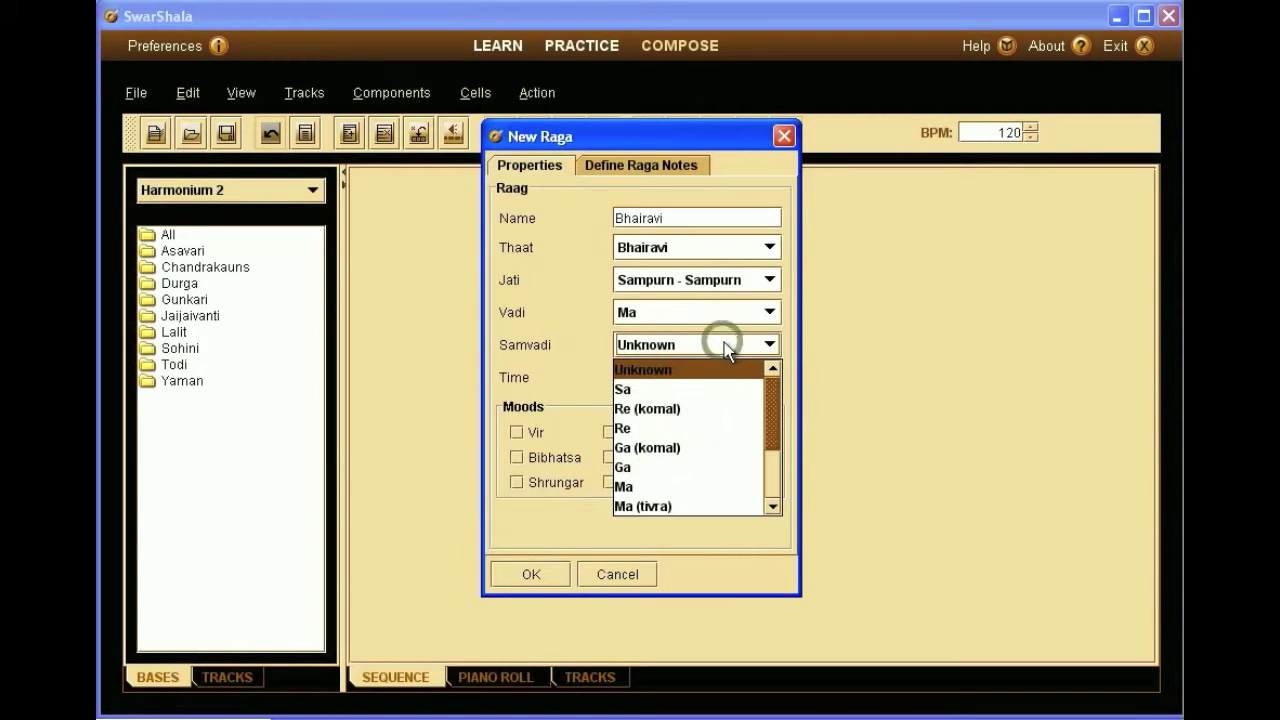
{"action": "left_click", "coordinate": [700, 390]}
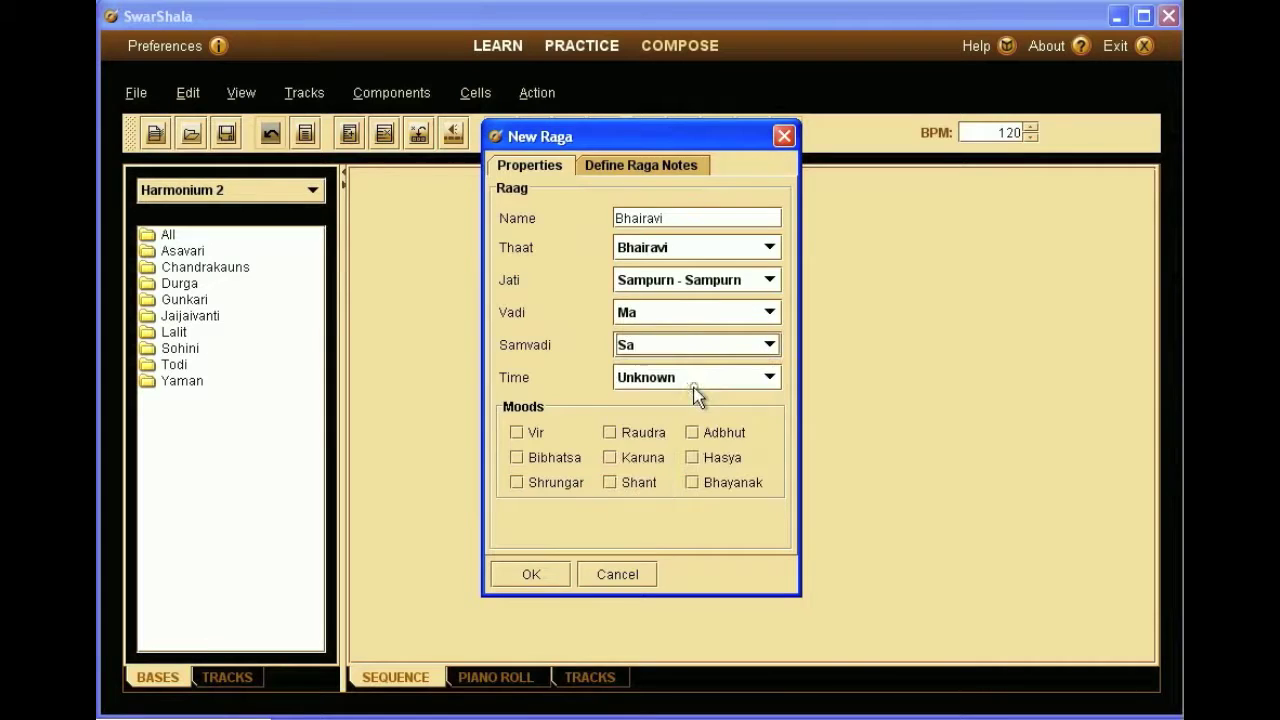
{"action": "left_click", "coordinate": [695, 379]}
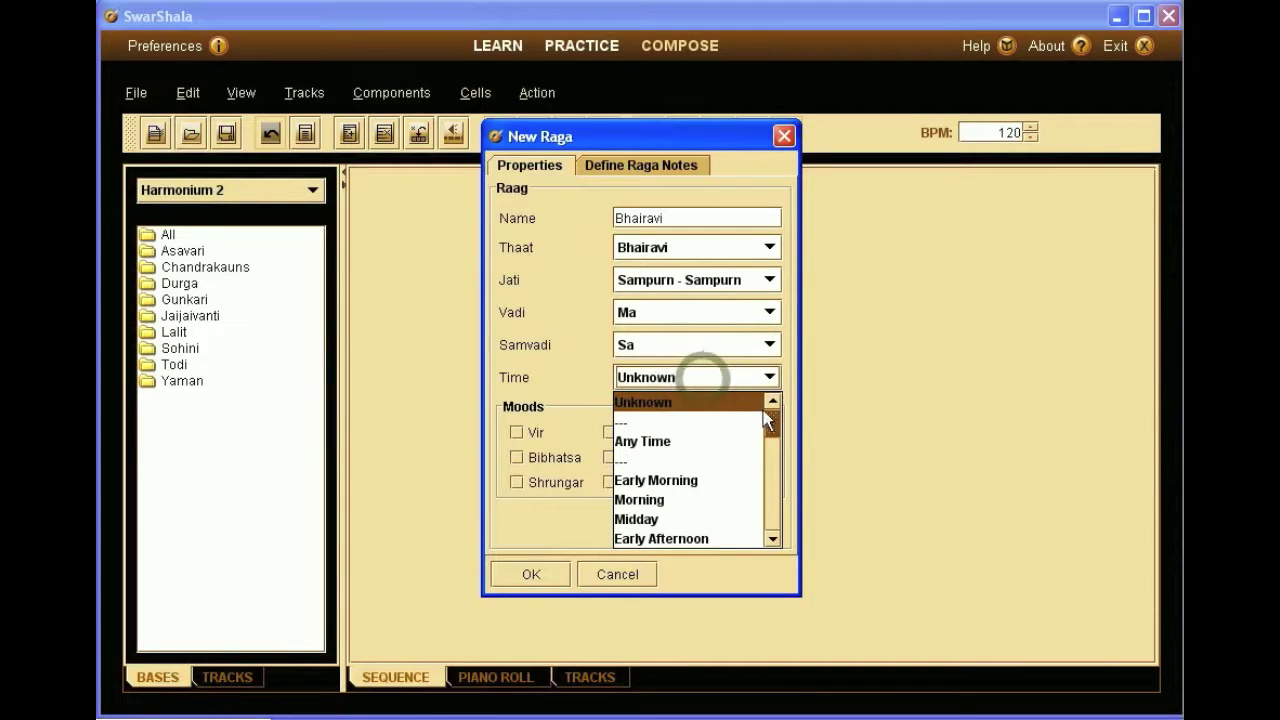
{"action": "left_click_drag", "start_coordinate": [767, 419], "coordinate": [763, 519]}
{"action": "left_click", "coordinate": [700, 523]}
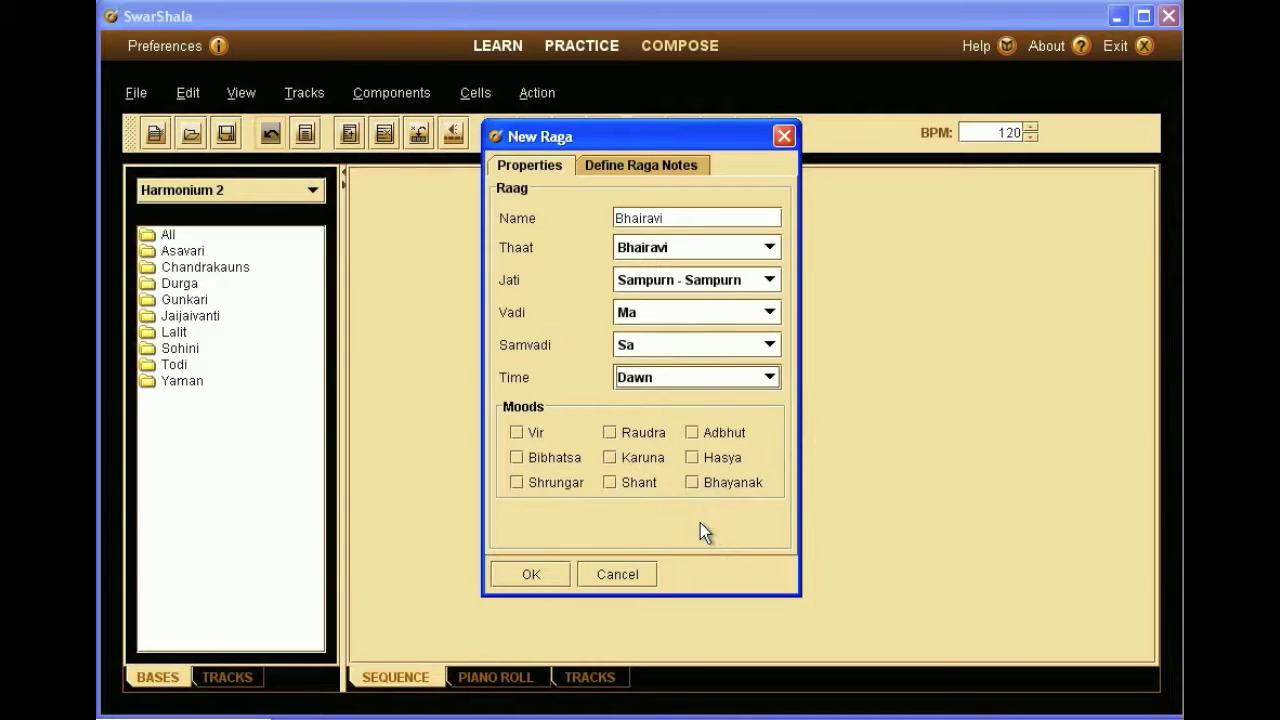
Step: Tick the moods Shrungar, Shant and Vir
{"action": "left_click", "coordinate": [516, 484]}
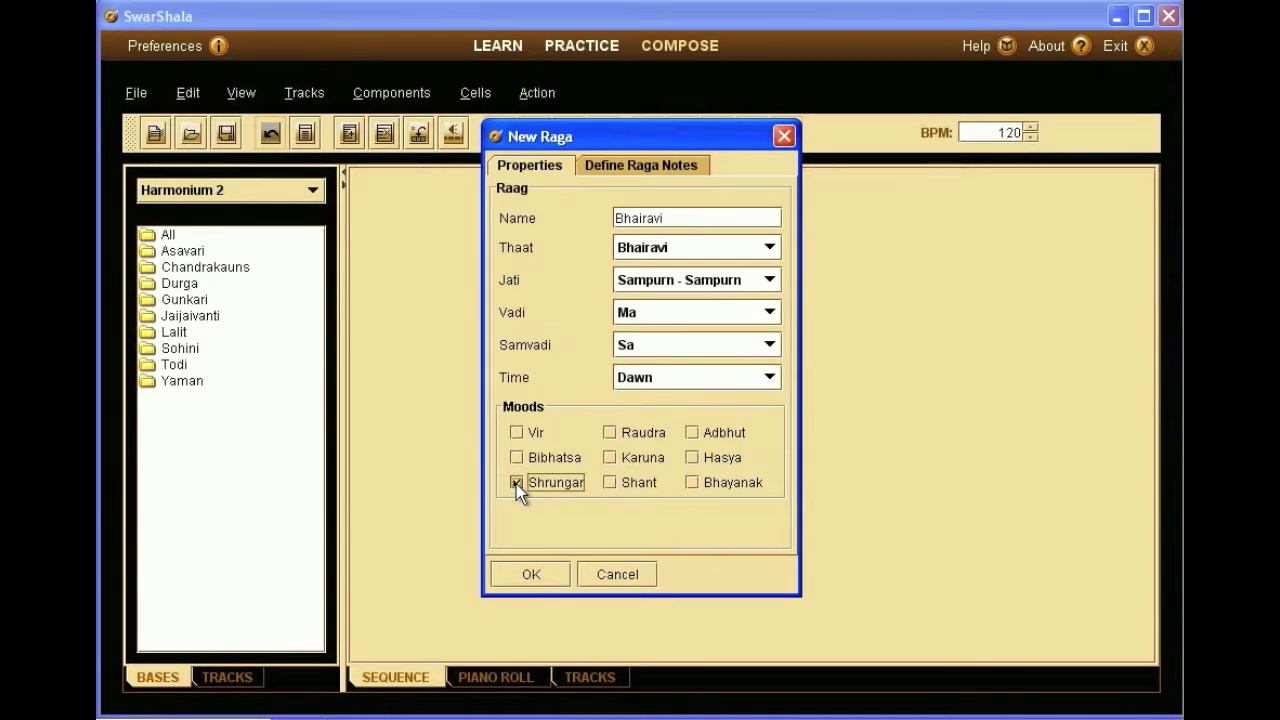
{"action": "left_click", "coordinate": [609, 484]}
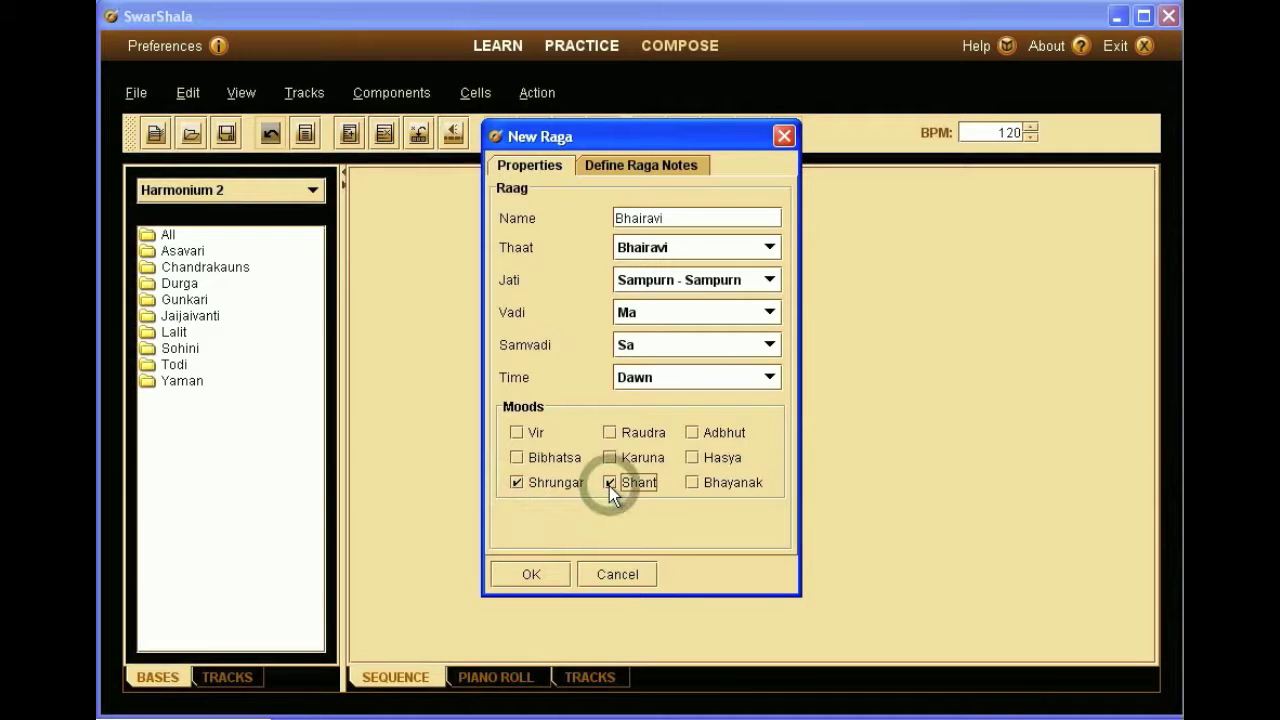
{"action": "left_click", "coordinate": [517, 432]}
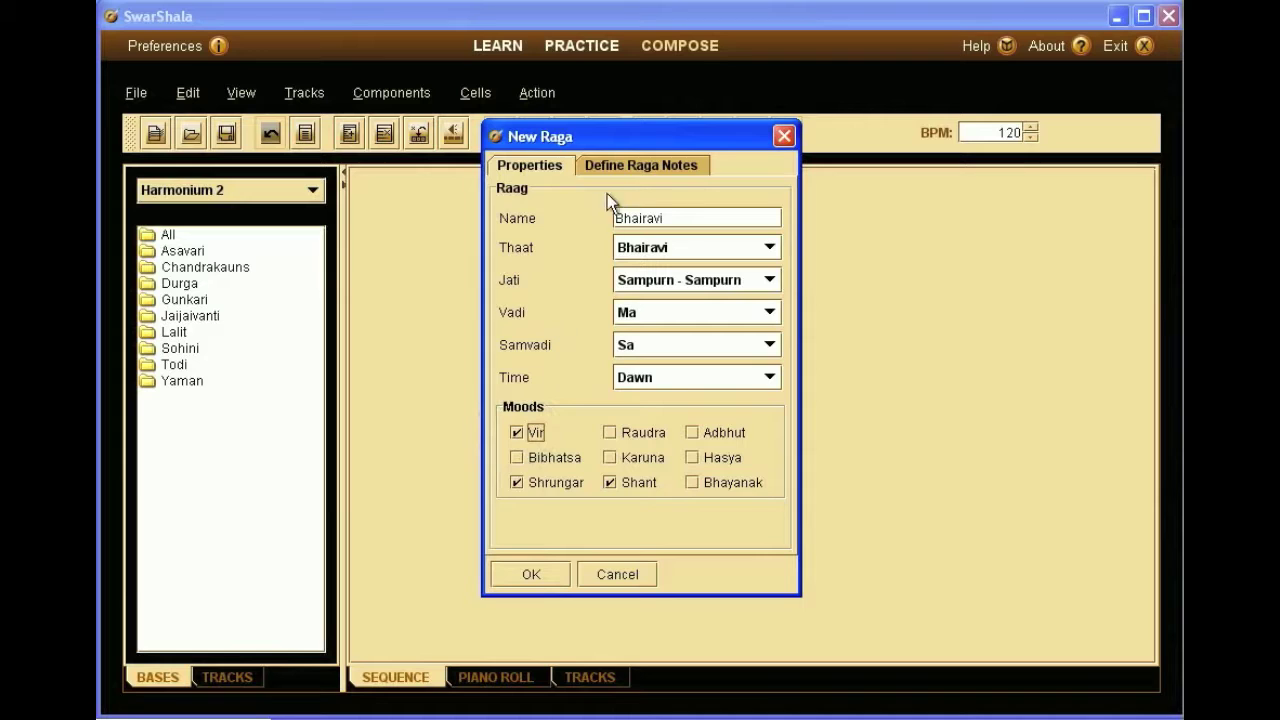
Step: Set the aroha to komal Re, komal Ga, Ma, Pa, komal Dha and komal Ni
{"action": "left_click", "coordinate": [613, 163]}
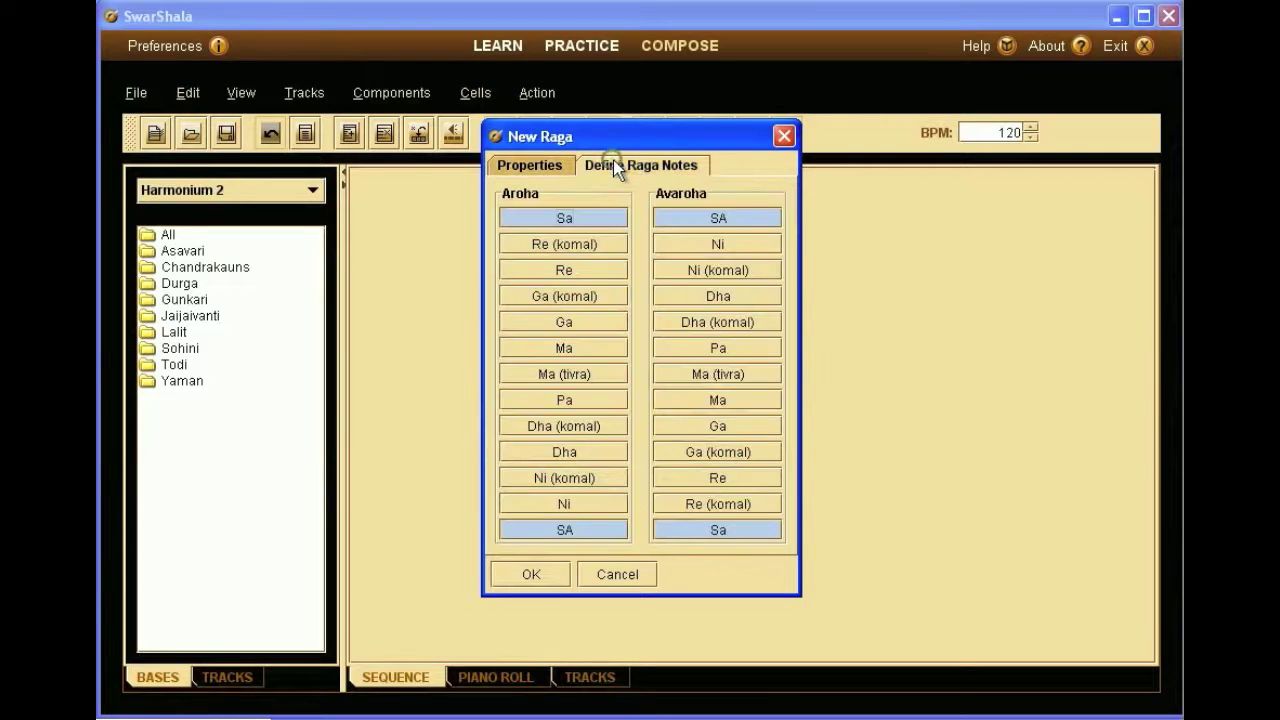
{"action": "left_click", "coordinate": [591, 245]}
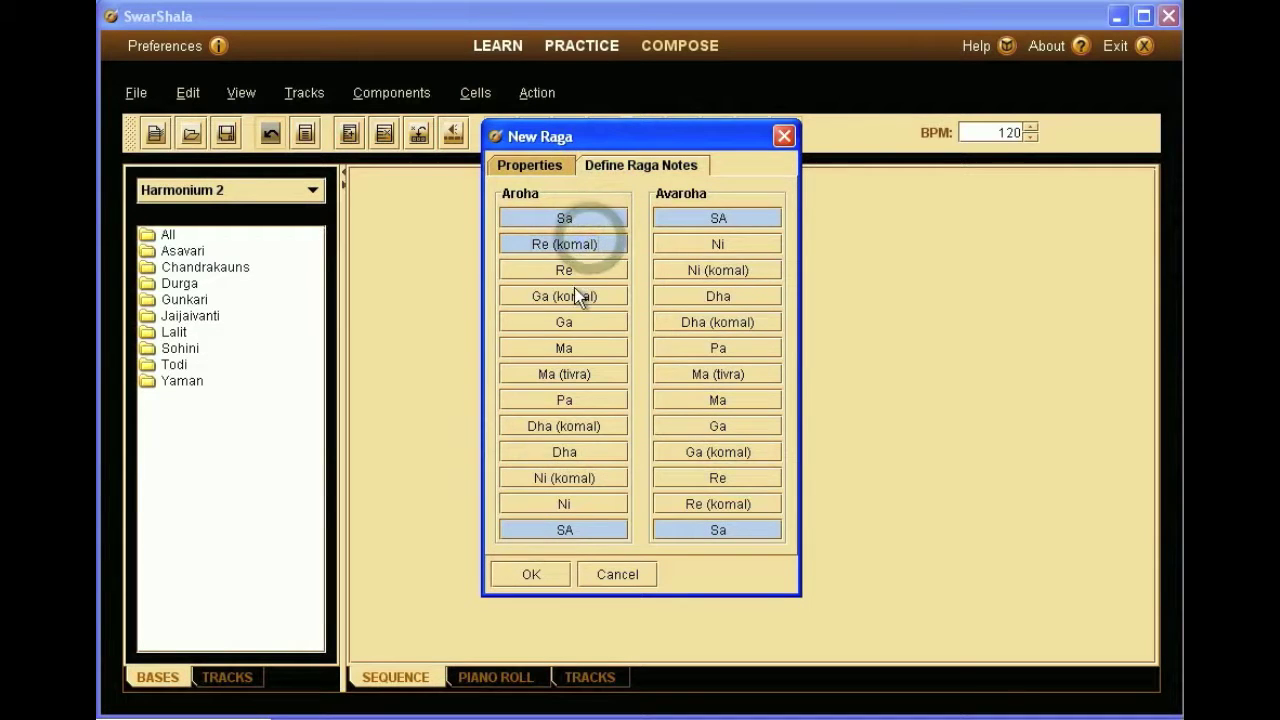
{"action": "left_click", "coordinate": [574, 290]}
{"action": "left_click", "coordinate": [574, 345]}
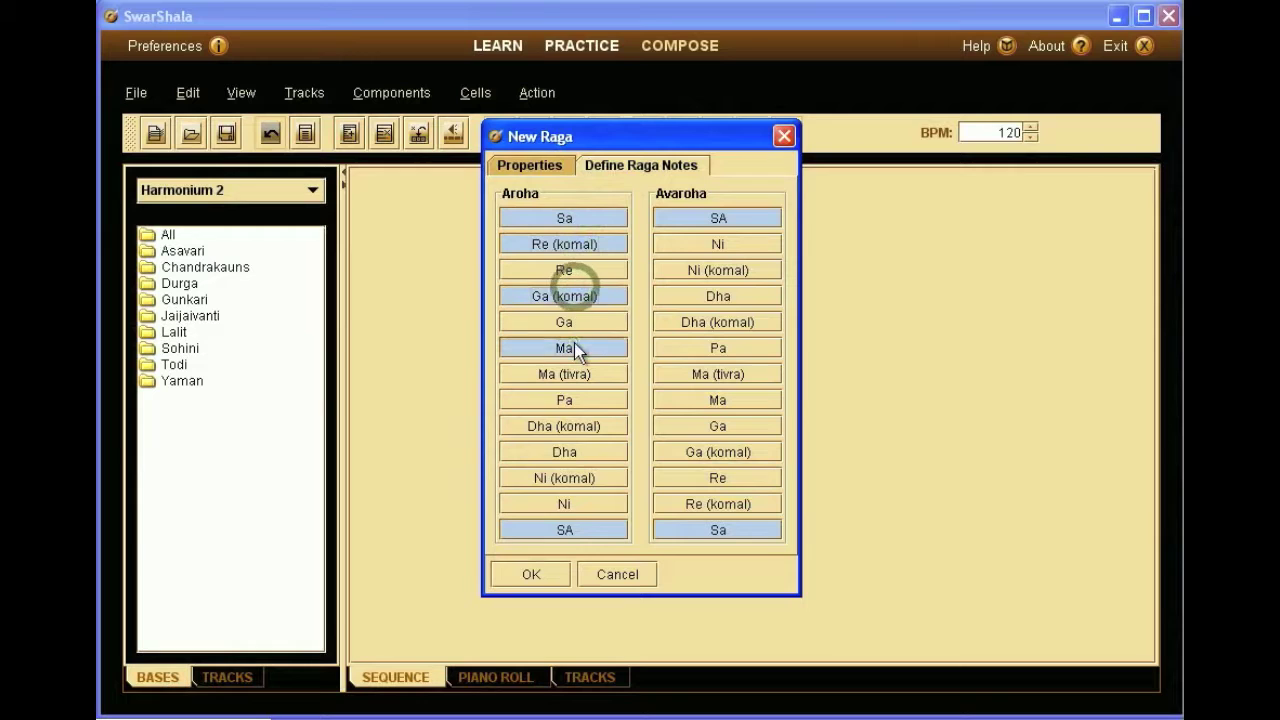
{"action": "left_click", "coordinate": [567, 398]}
{"action": "left_click", "coordinate": [568, 424]}
{"action": "left_click", "coordinate": [566, 477]}
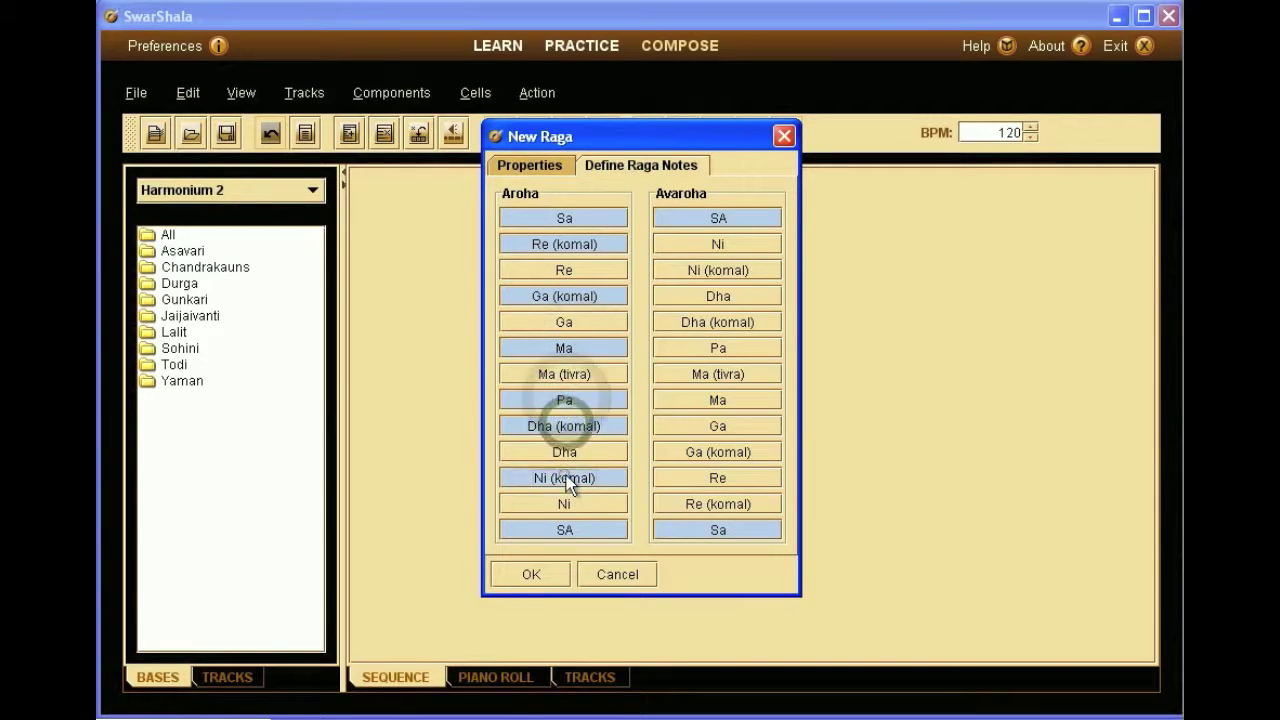
Step: Set the avaroha to komal Ni, komal Dha, Pa, Ma, komal Ga, komal Re and save
{"action": "left_click", "coordinate": [737, 270]}
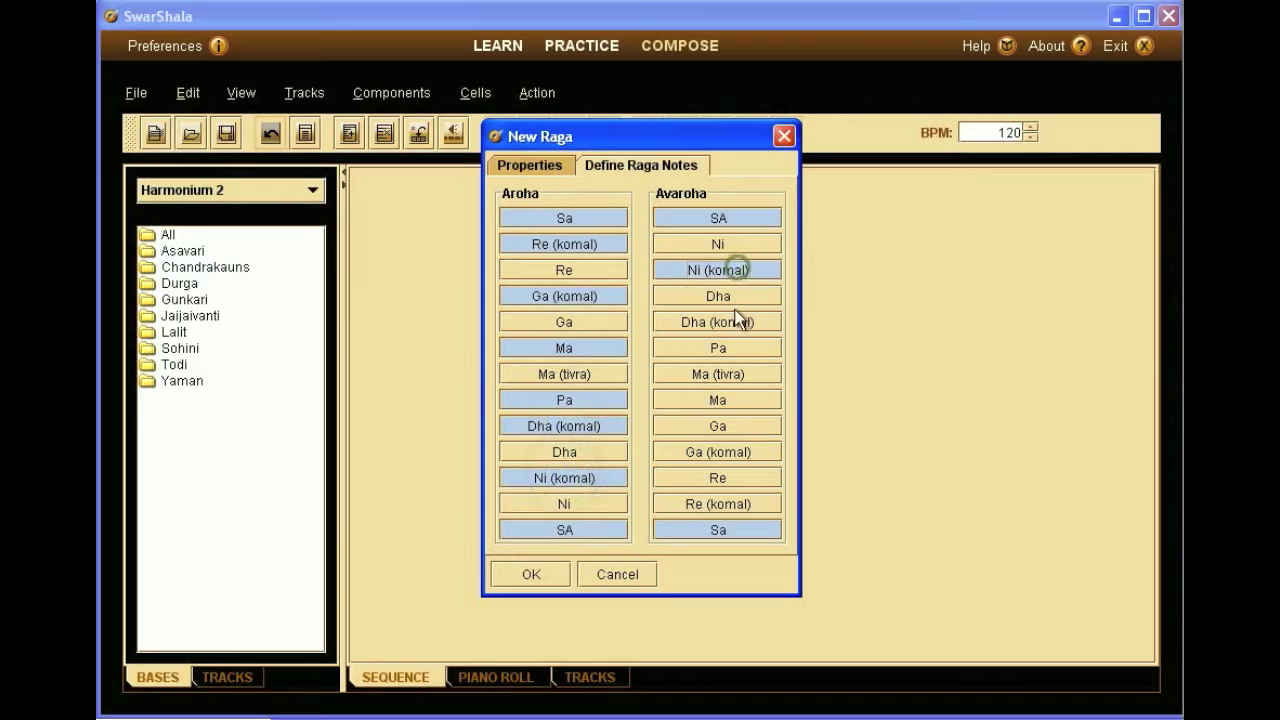
{"action": "left_click", "coordinate": [735, 320]}
{"action": "left_click", "coordinate": [737, 349]}
{"action": "left_click", "coordinate": [730, 400]}
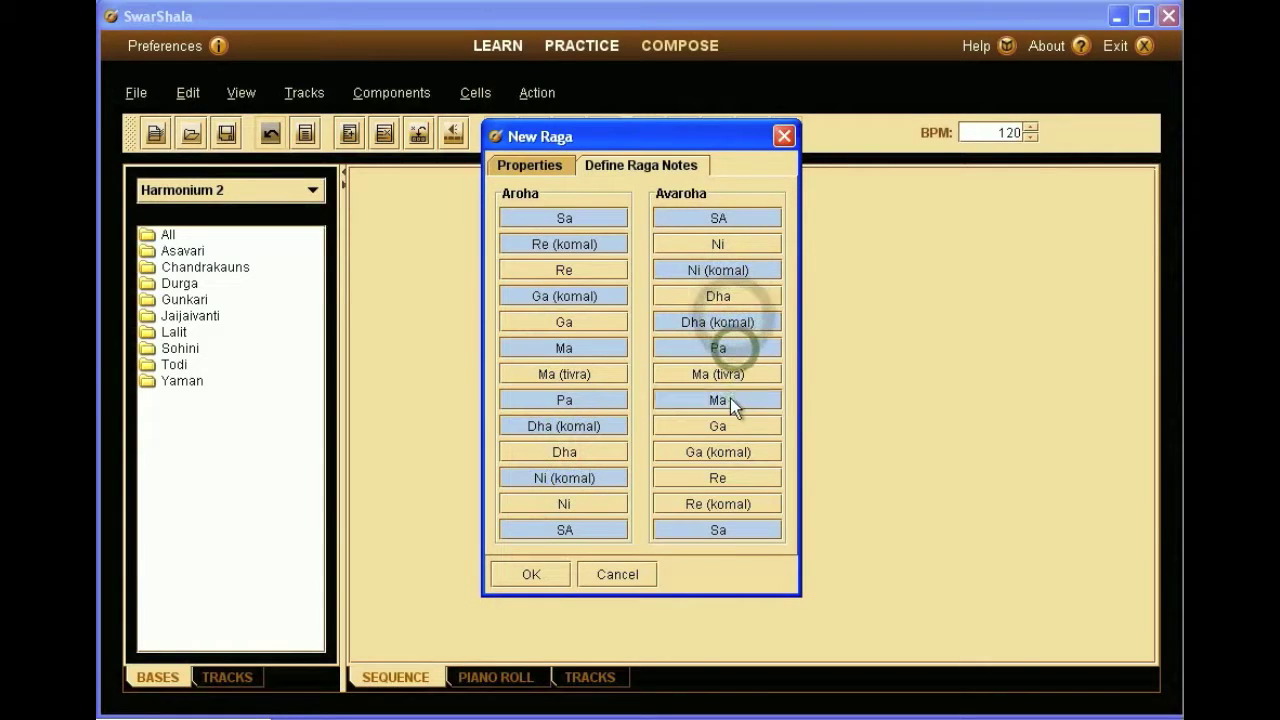
{"action": "left_click", "coordinate": [724, 455]}
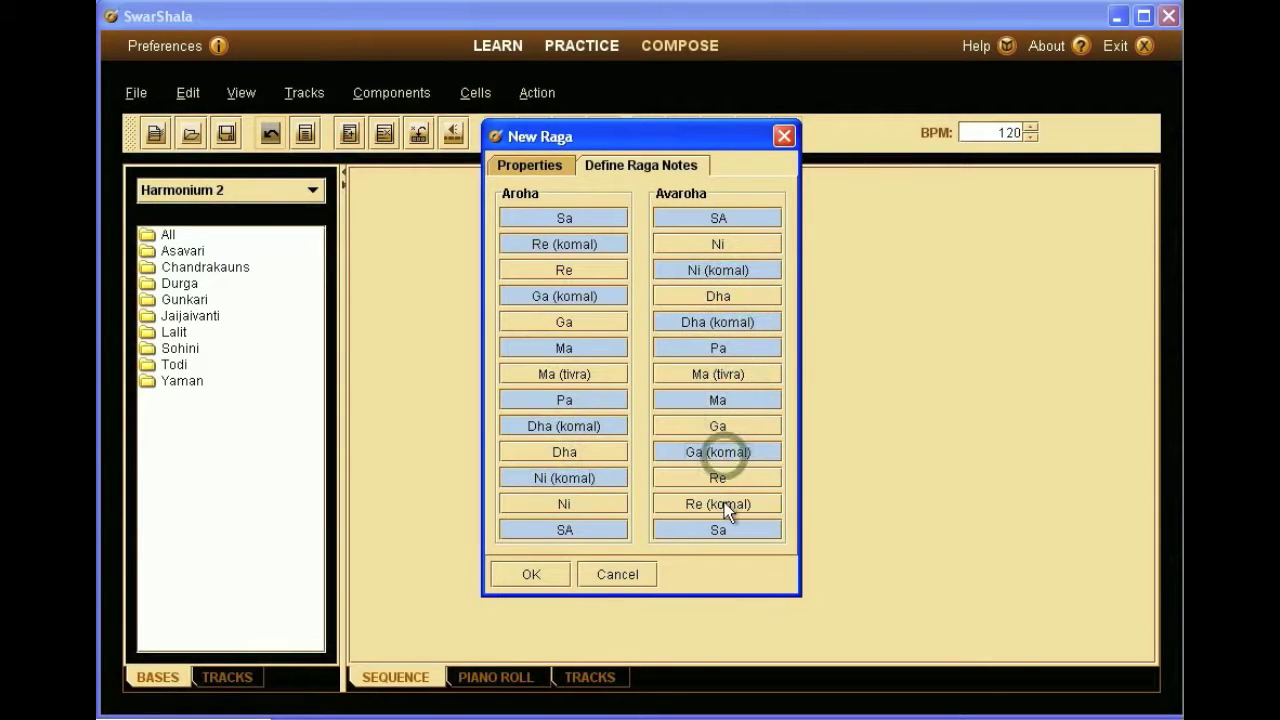
{"action": "left_click", "coordinate": [724, 502]}
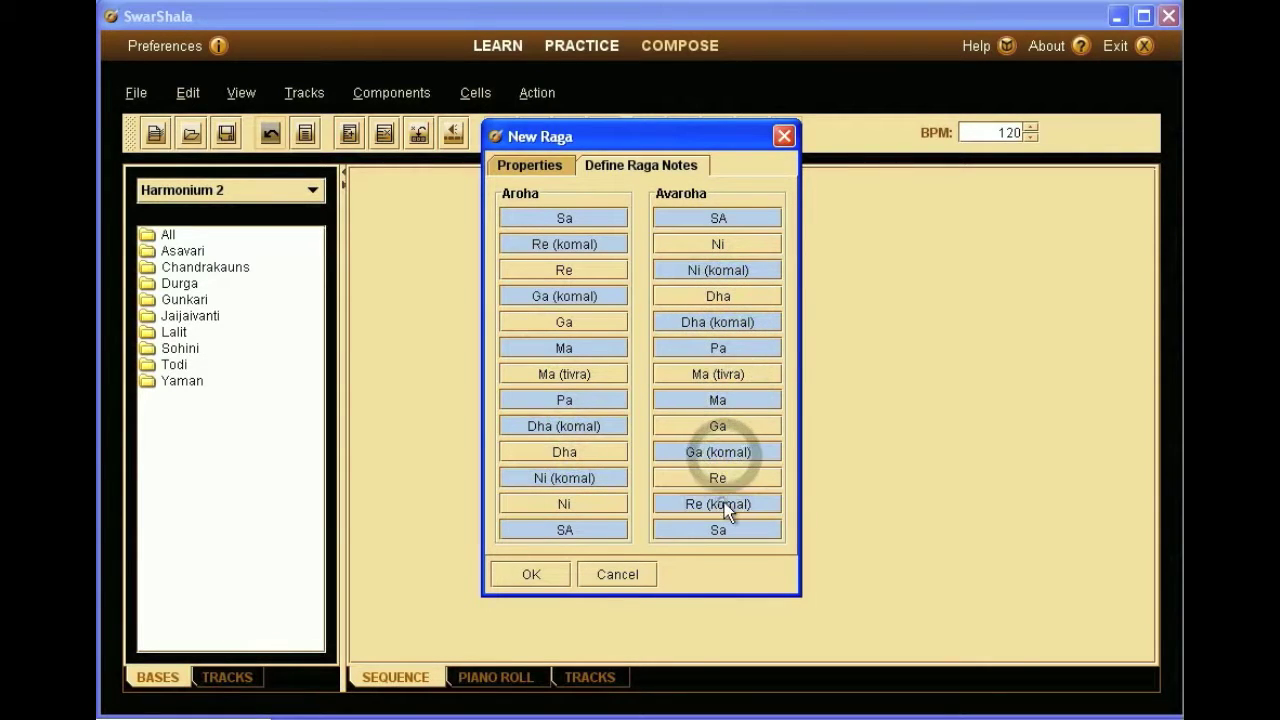
{"action": "left_click", "coordinate": [546, 573]}
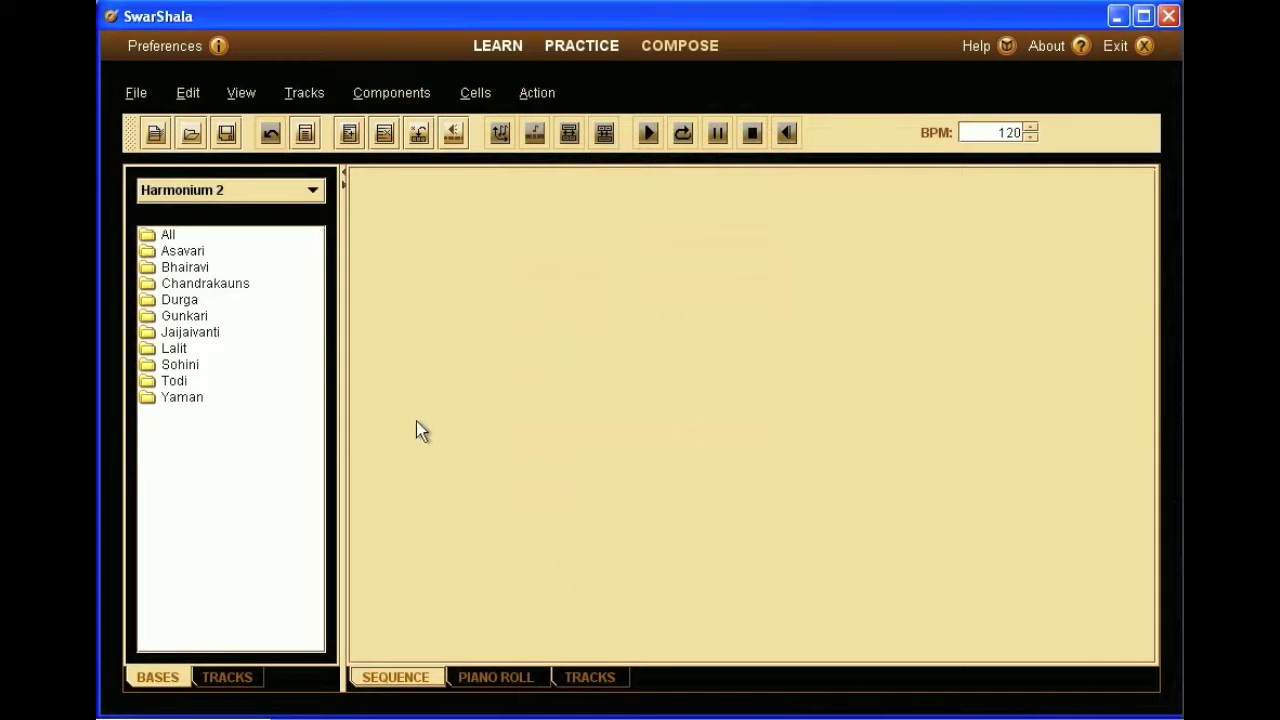
Step: Expand Bhairavi's Alankars and Other Strokes groups and select the m stroke
{"action": "double_click", "coordinate": [186, 267]}
{"action": "left_click", "coordinate": [149, 270]}
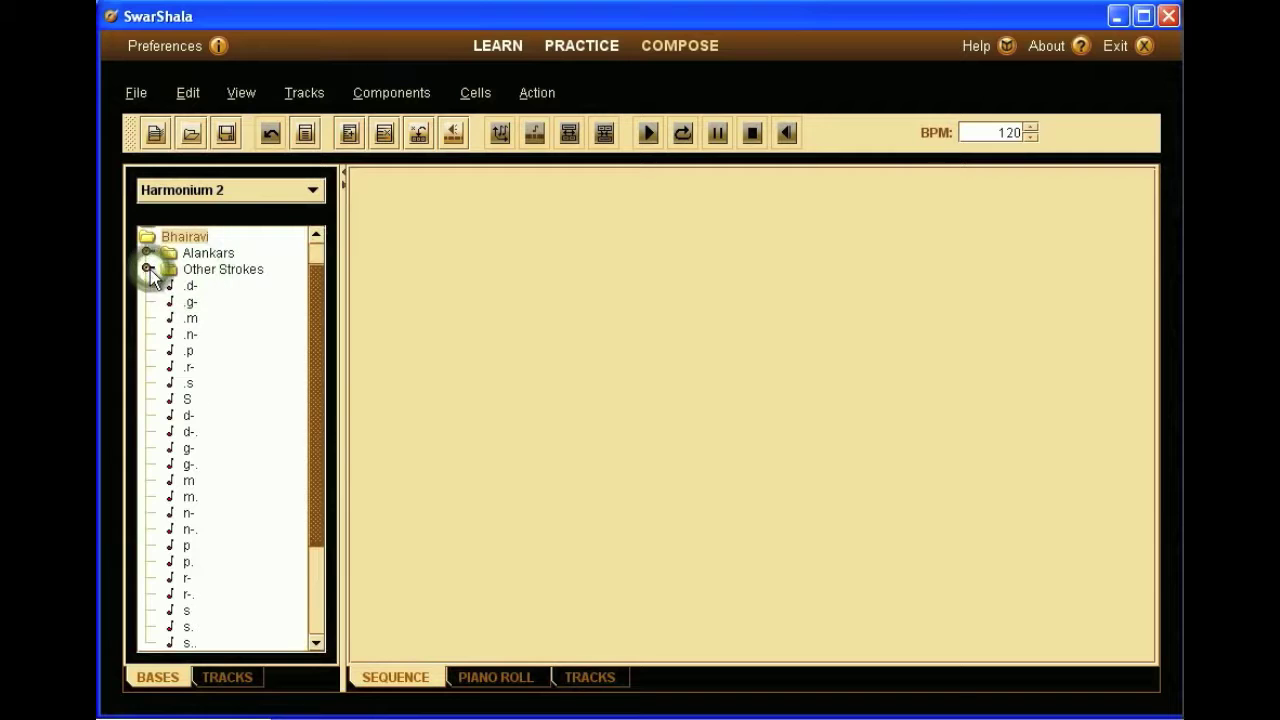
{"action": "left_click", "coordinate": [148, 253]}
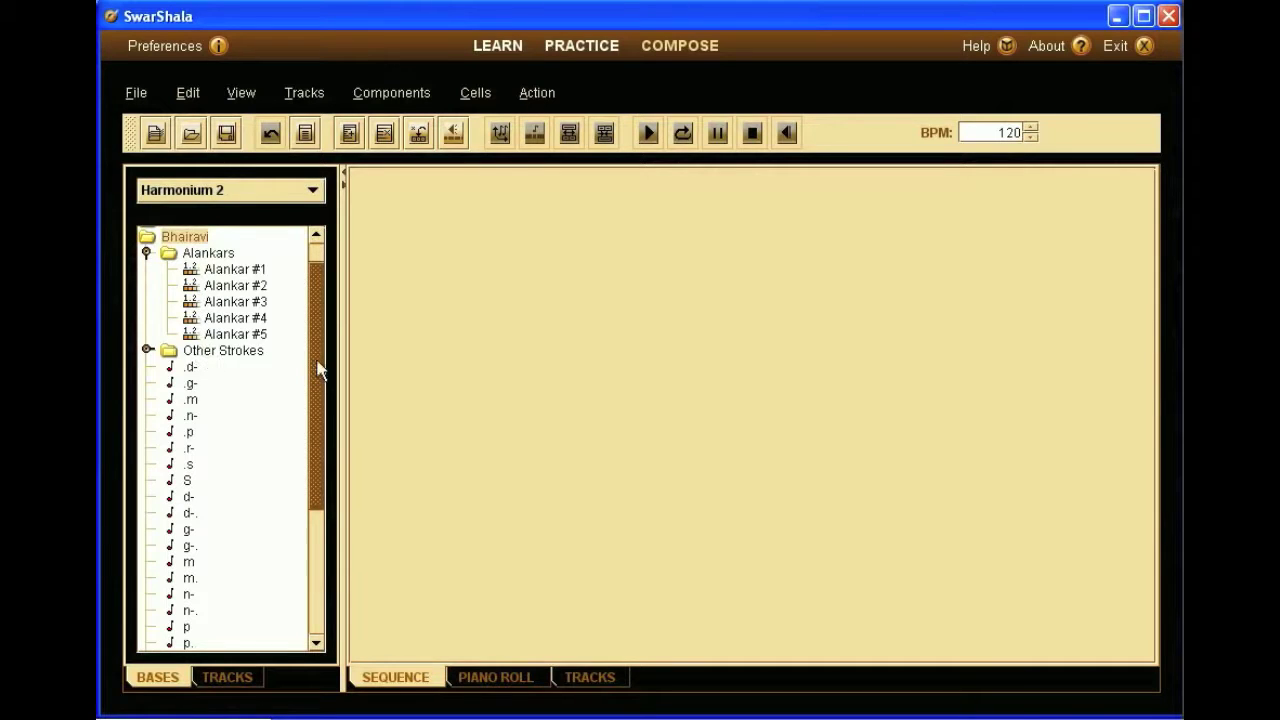
{"action": "left_click_drag", "start_coordinate": [318, 370], "coordinate": [314, 425]}
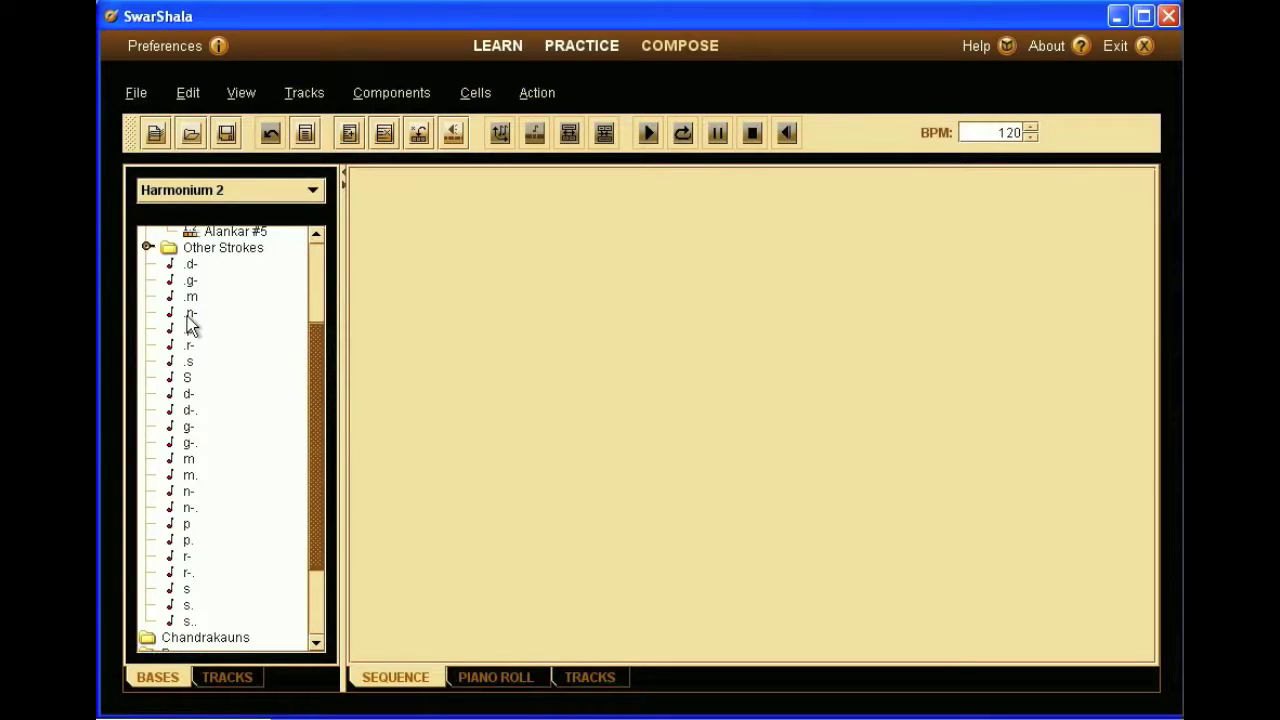
{"action": "left_click", "coordinate": [186, 462]}
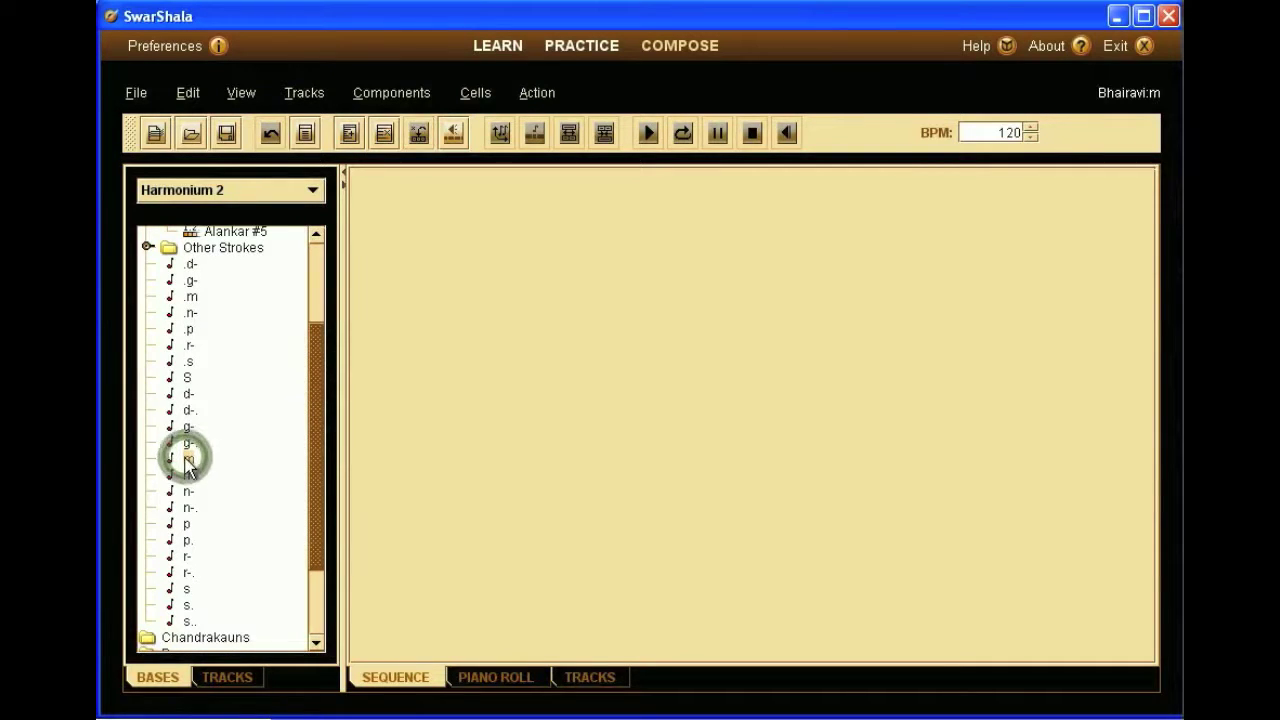
{"action": "left_click", "coordinate": [306, 134]}
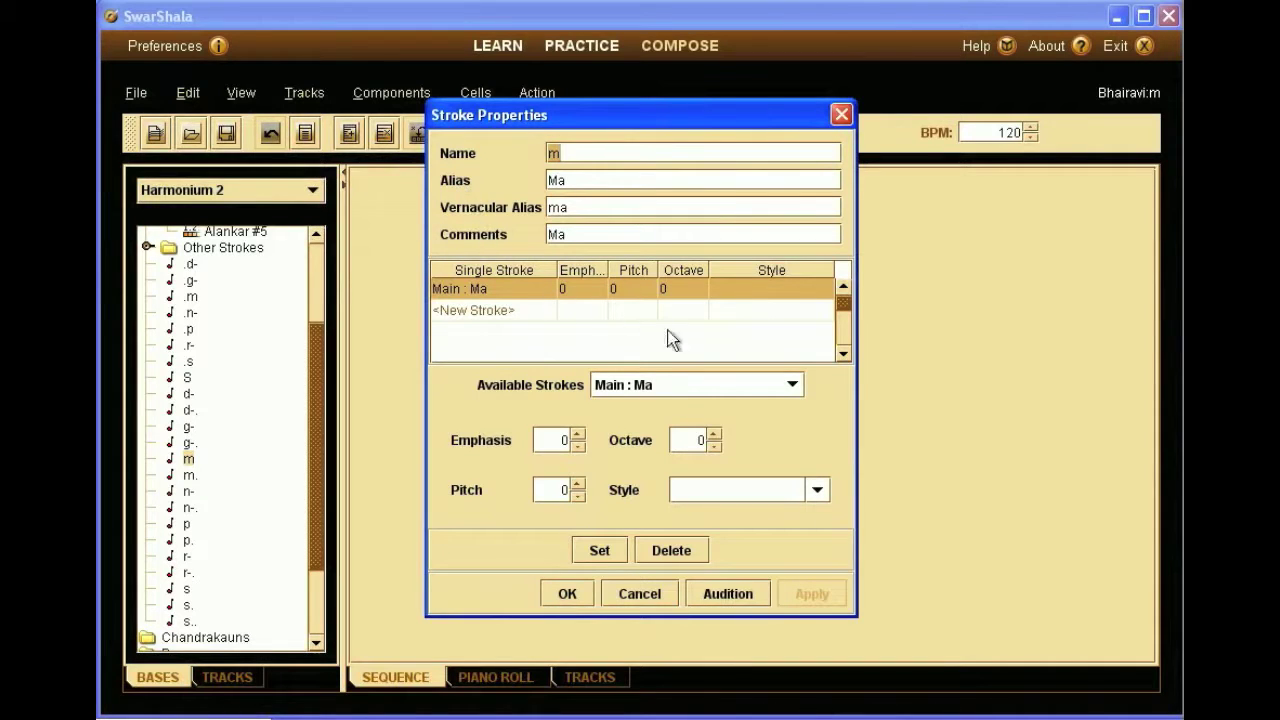
{"action": "left_click", "coordinate": [792, 390]}
{"action": "left_click_drag", "start_coordinate": [791, 388], "coordinate": [793, 426]}
{"action": "left_click", "coordinate": [793, 426]}
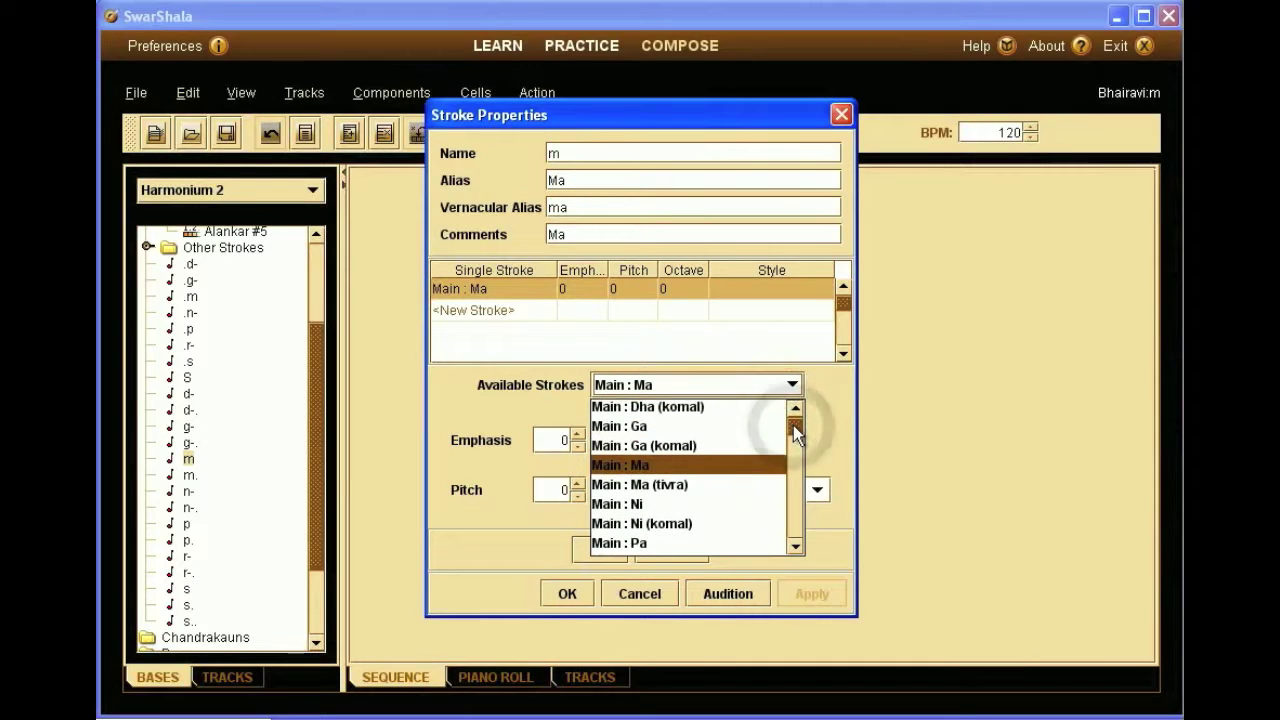
{"action": "mouse_move", "coordinate": [793, 425]}
{"action": "left_mouse_down"}
{"action": "mouse_move", "coordinate": [793, 548]}
{"action": "mouse_move", "coordinate": [814, 449]}
{"action": "left_mouse_up"}
{"action": "left_click", "coordinate": [817, 440]}
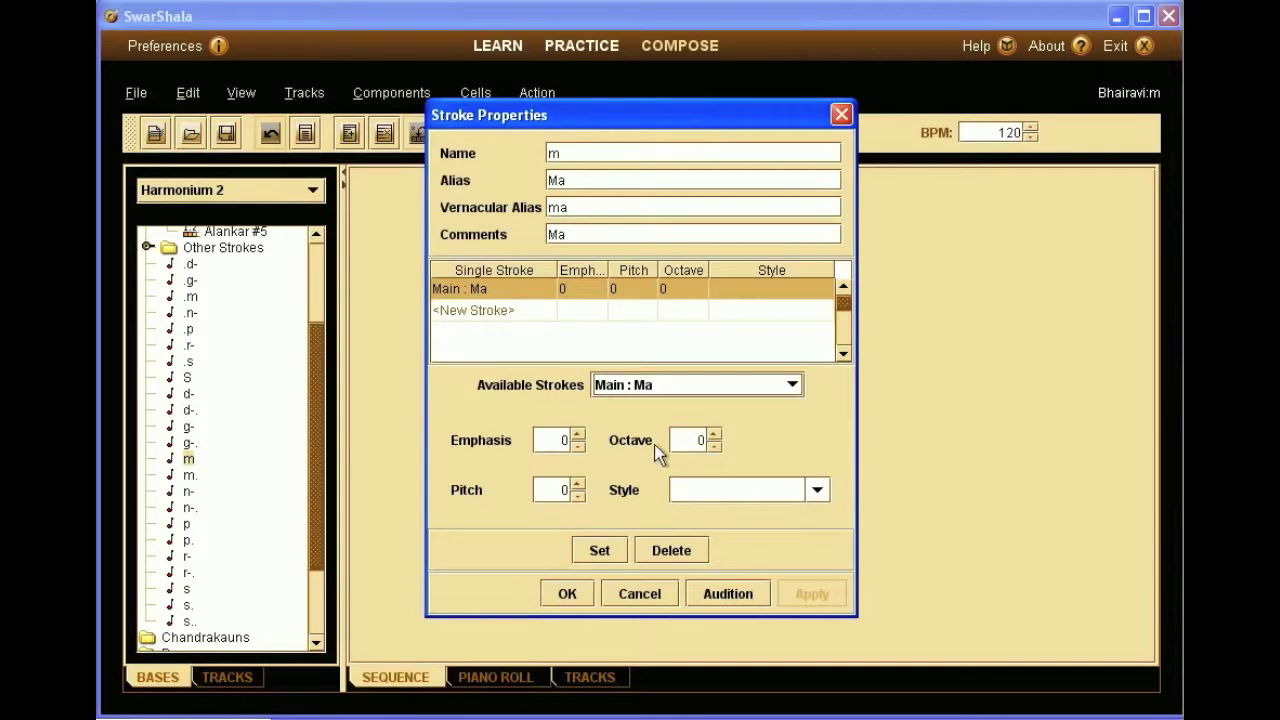
{"action": "left_click", "coordinate": [714, 436]}
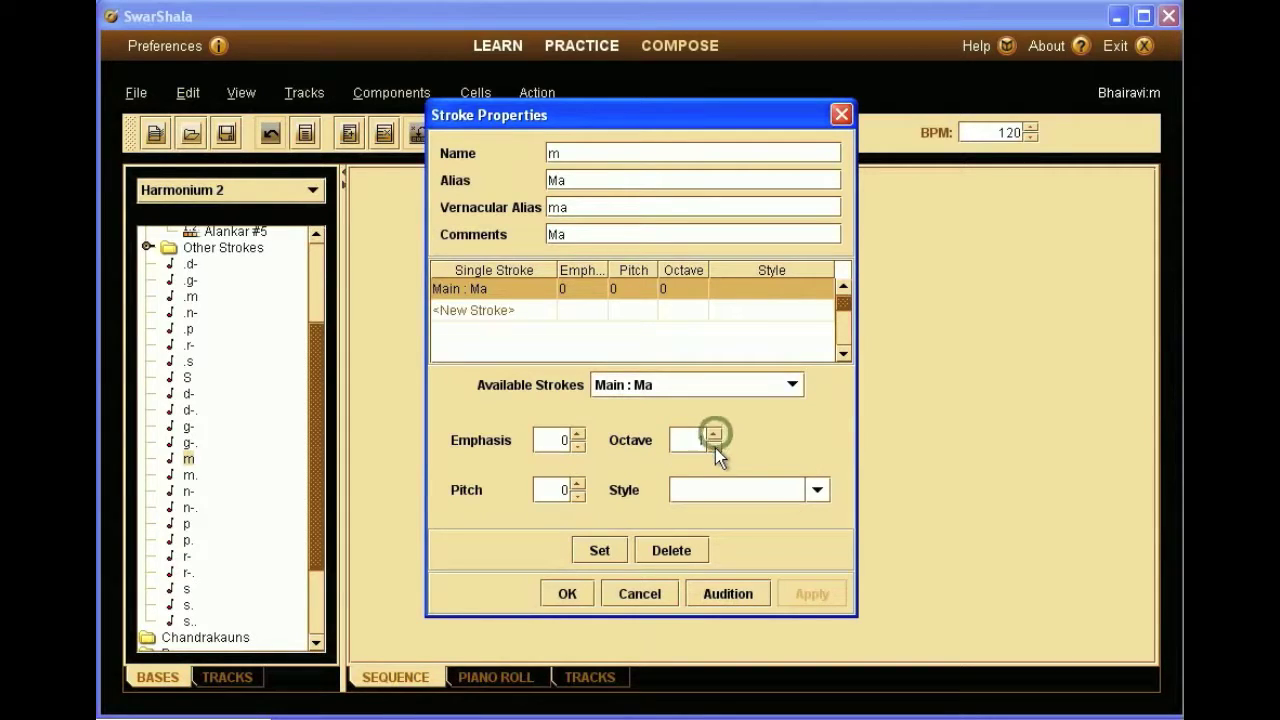
{"action": "left_click", "coordinate": [715, 447]}
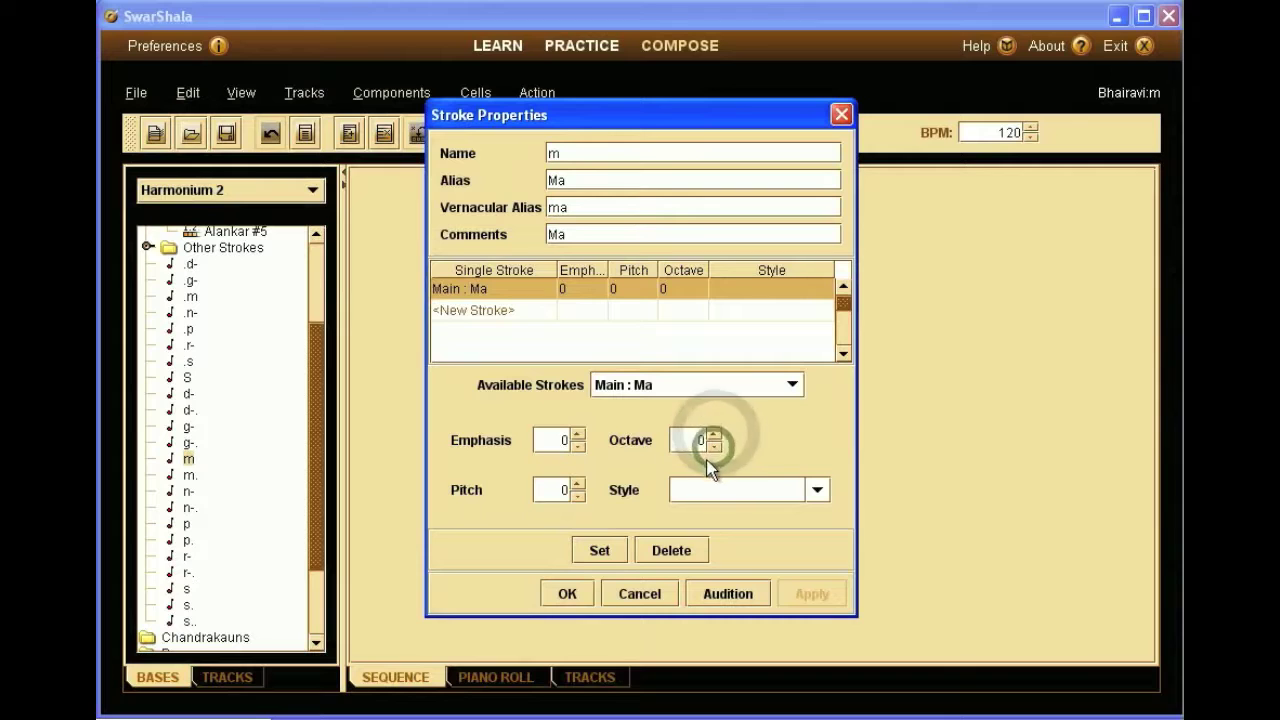
{"action": "left_click", "coordinate": [639, 590]}
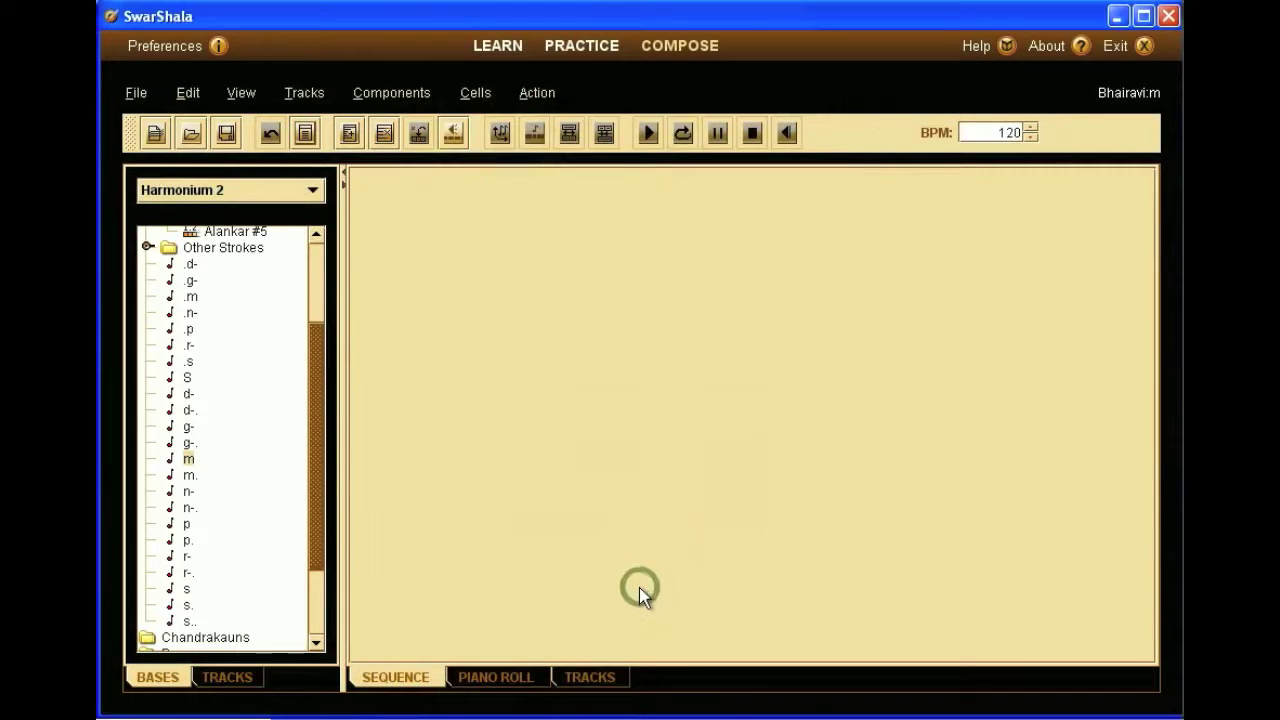
{"action": "left_click", "coordinate": [191, 281]}
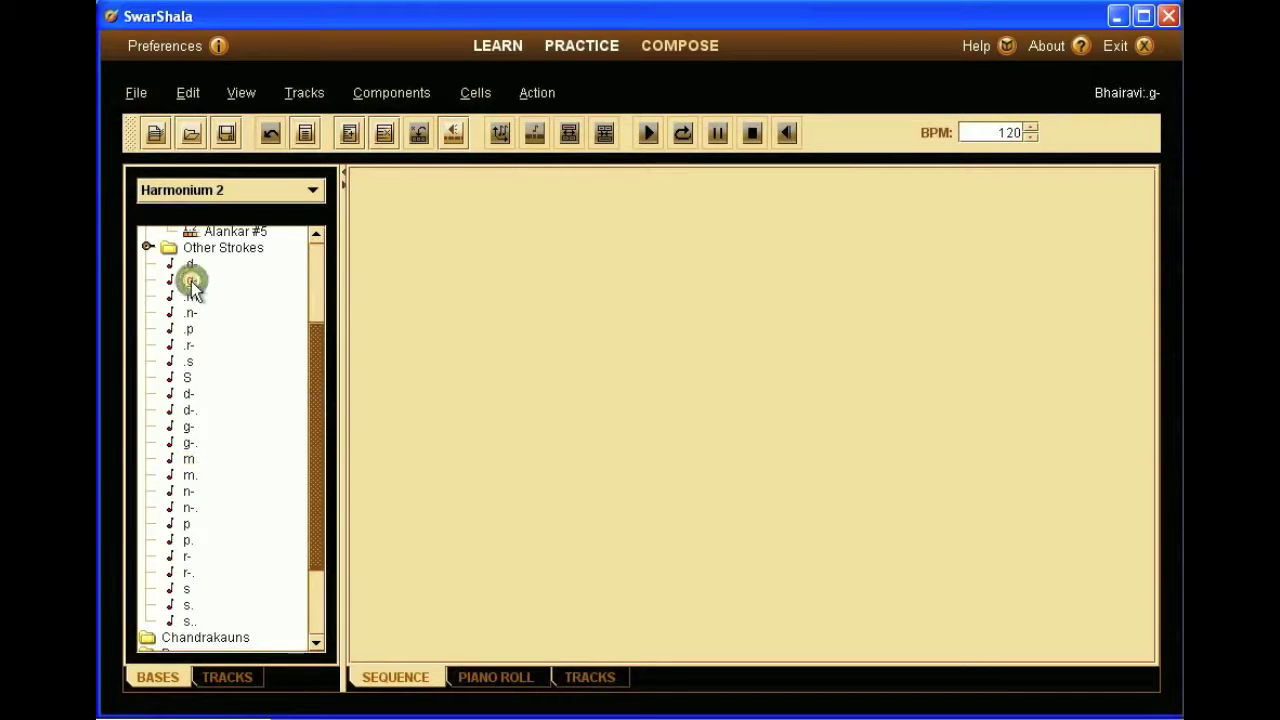
{"action": "left_click", "coordinate": [305, 132]}
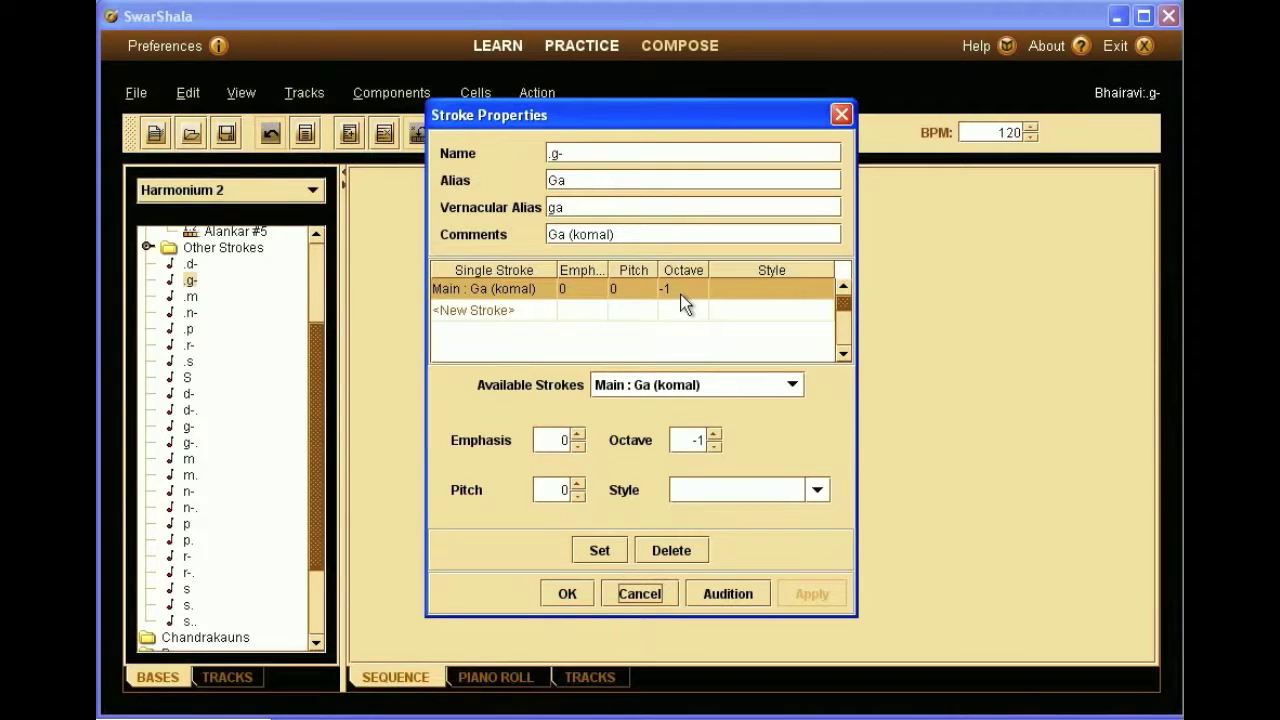
{"action": "left_click", "coordinate": [635, 594]}
Step: Load Bhairavi's Alankar #1 and play it
{"action": "left_click", "coordinate": [311, 277]}
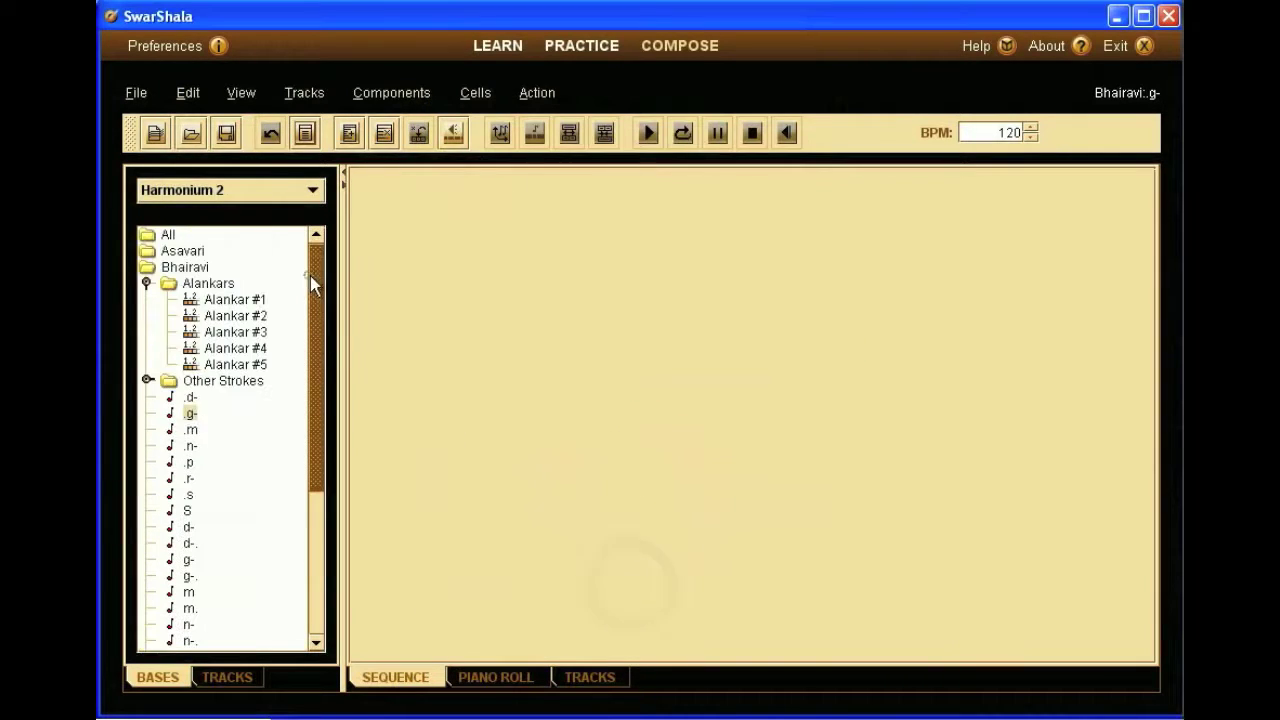
{"action": "left_click", "coordinate": [236, 300]}
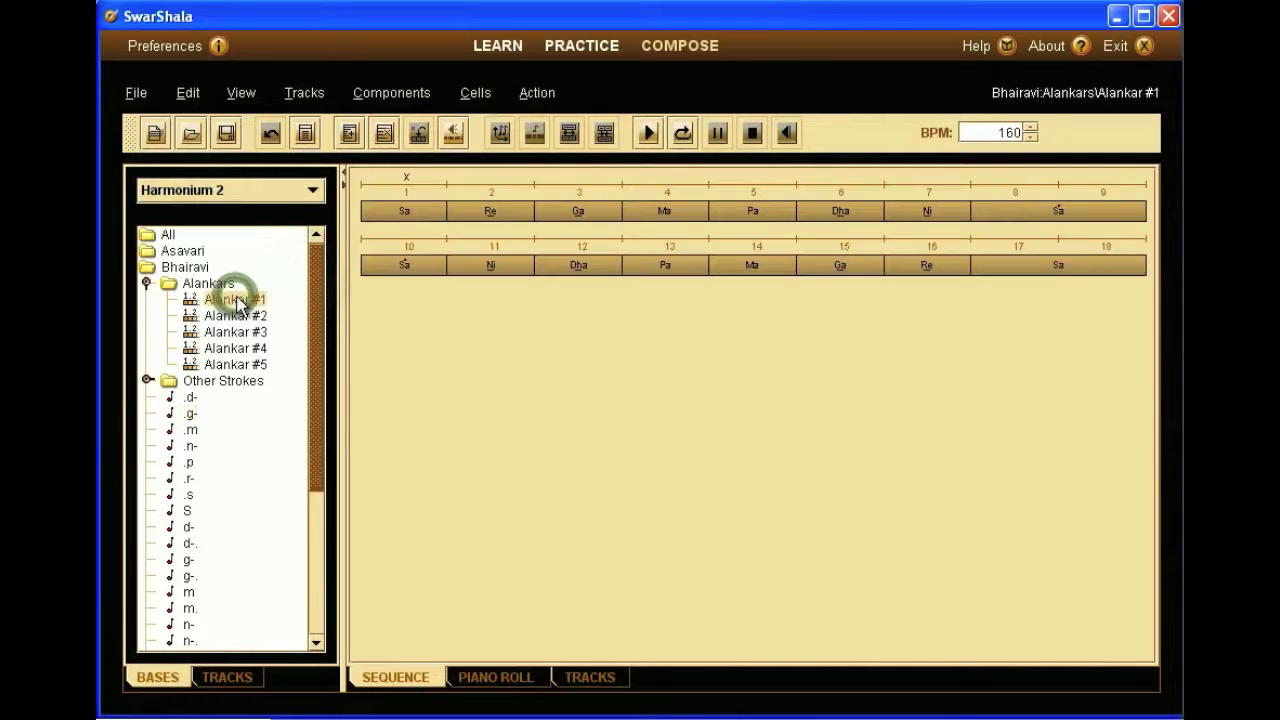
{"action": "key", "text": "space"}
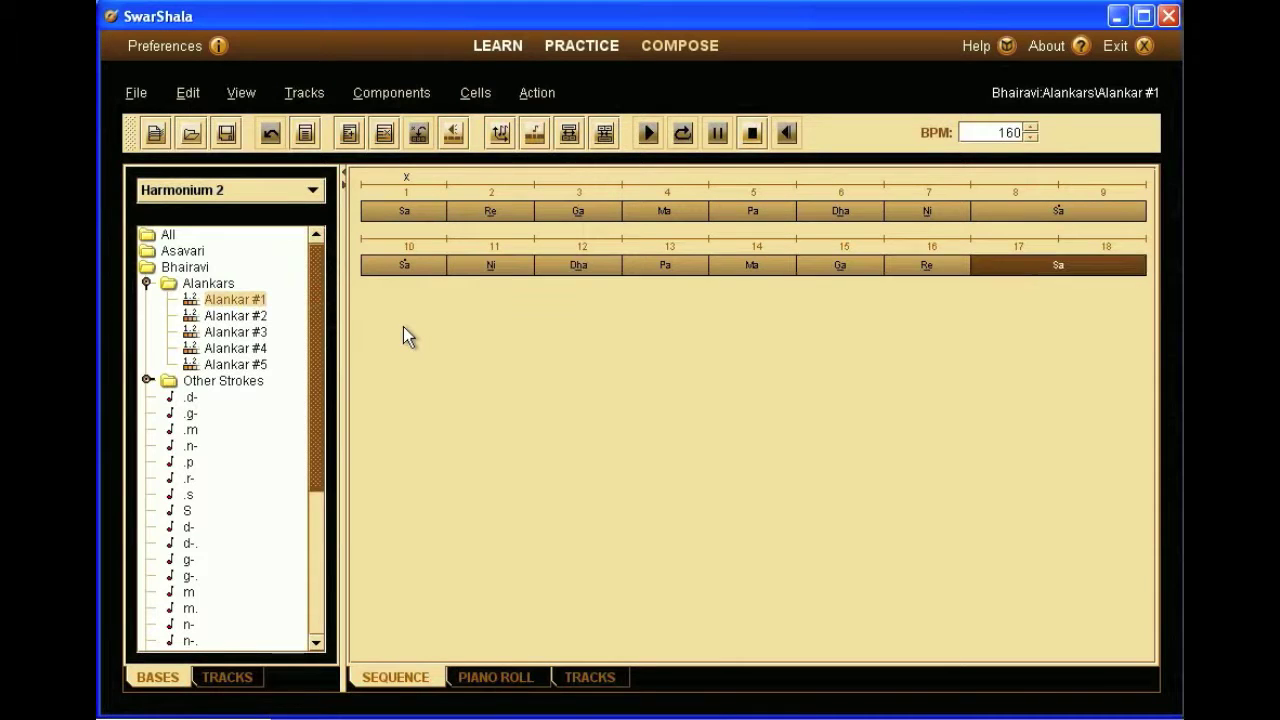
Step: Load Alankar #2, #3, #4 and #5 in turn
{"action": "left_click", "coordinate": [237, 318]}
{"action": "double_click", "coordinate": [237, 320]}
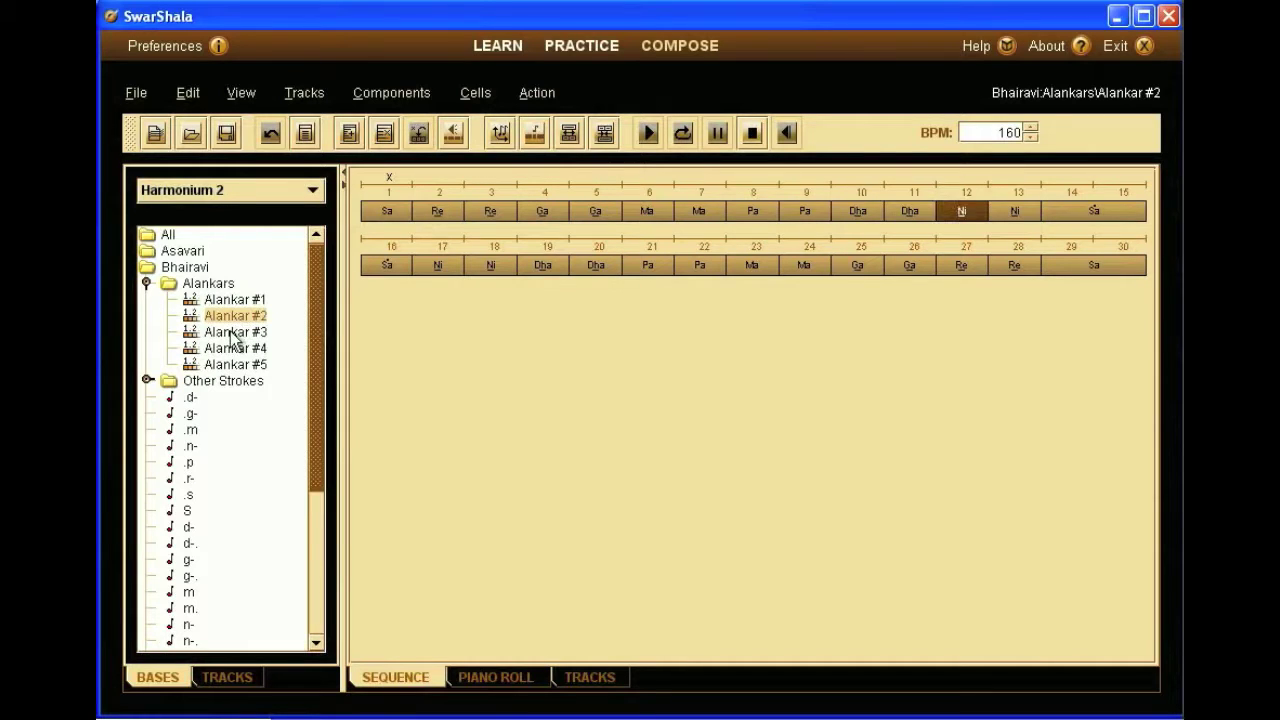
{"action": "double_click", "coordinate": [231, 338]}
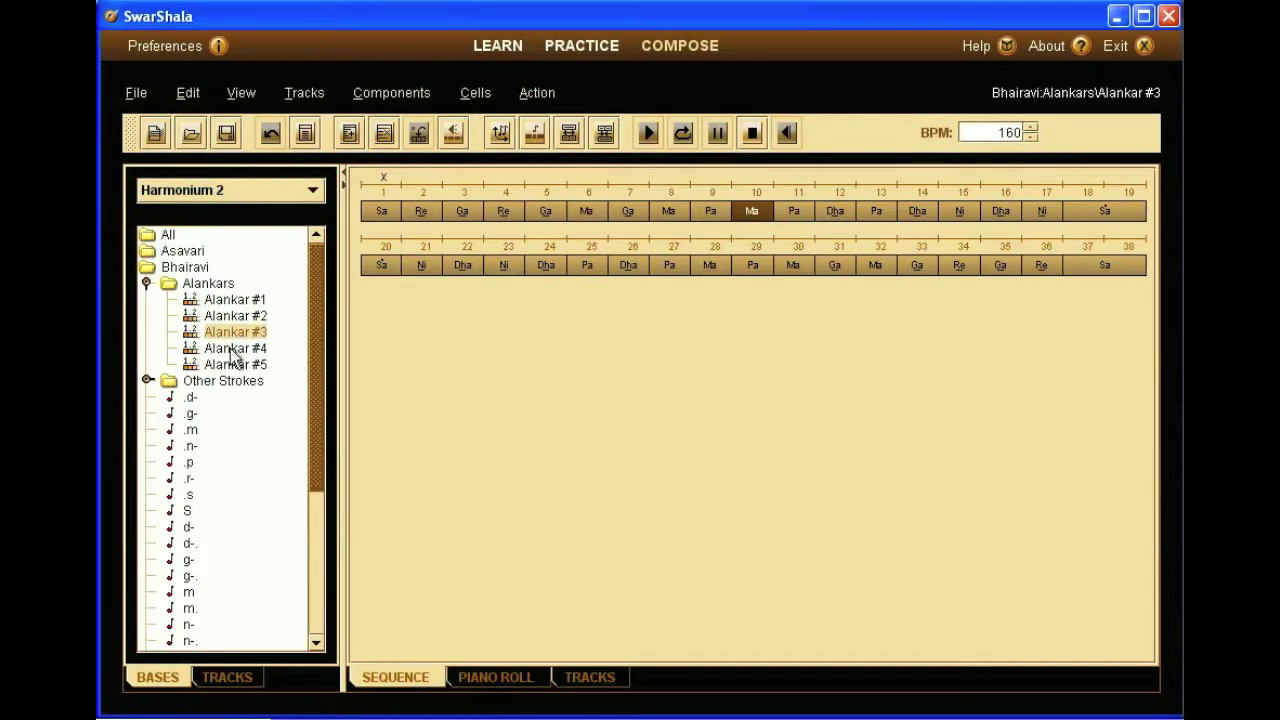
{"action": "double_click", "coordinate": [231, 349]}
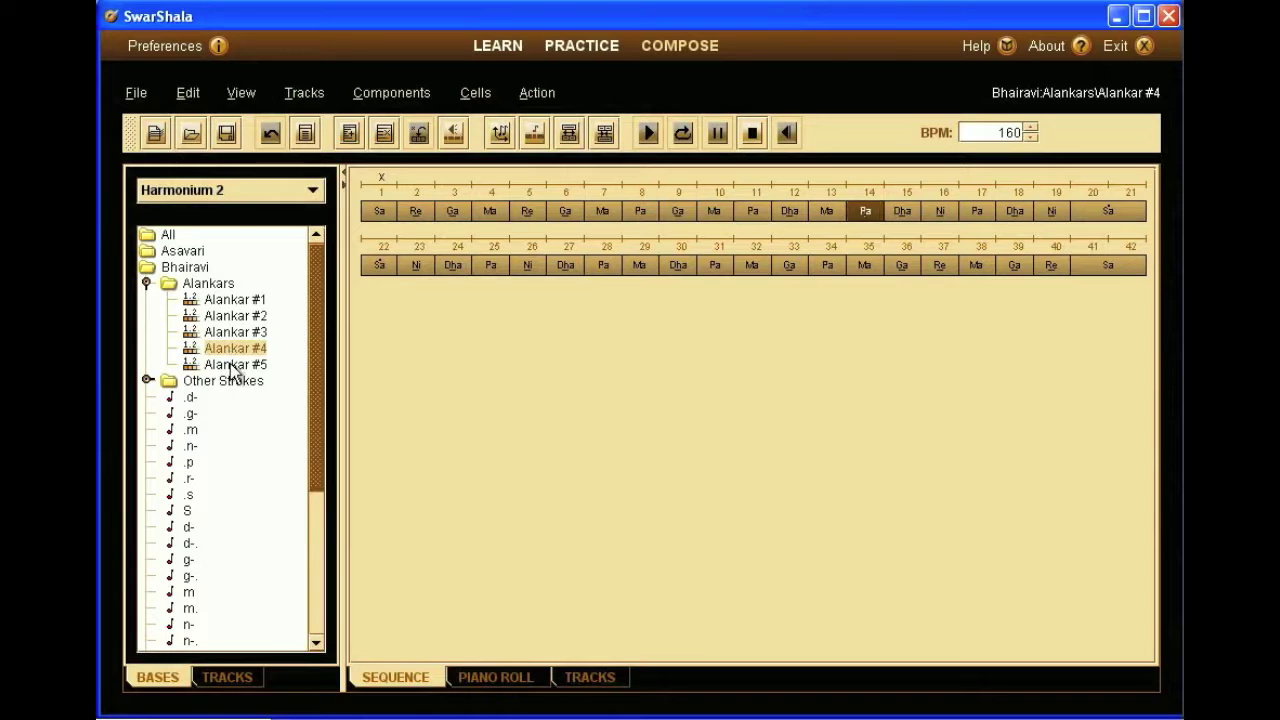
{"action": "left_click", "coordinate": [231, 366]}
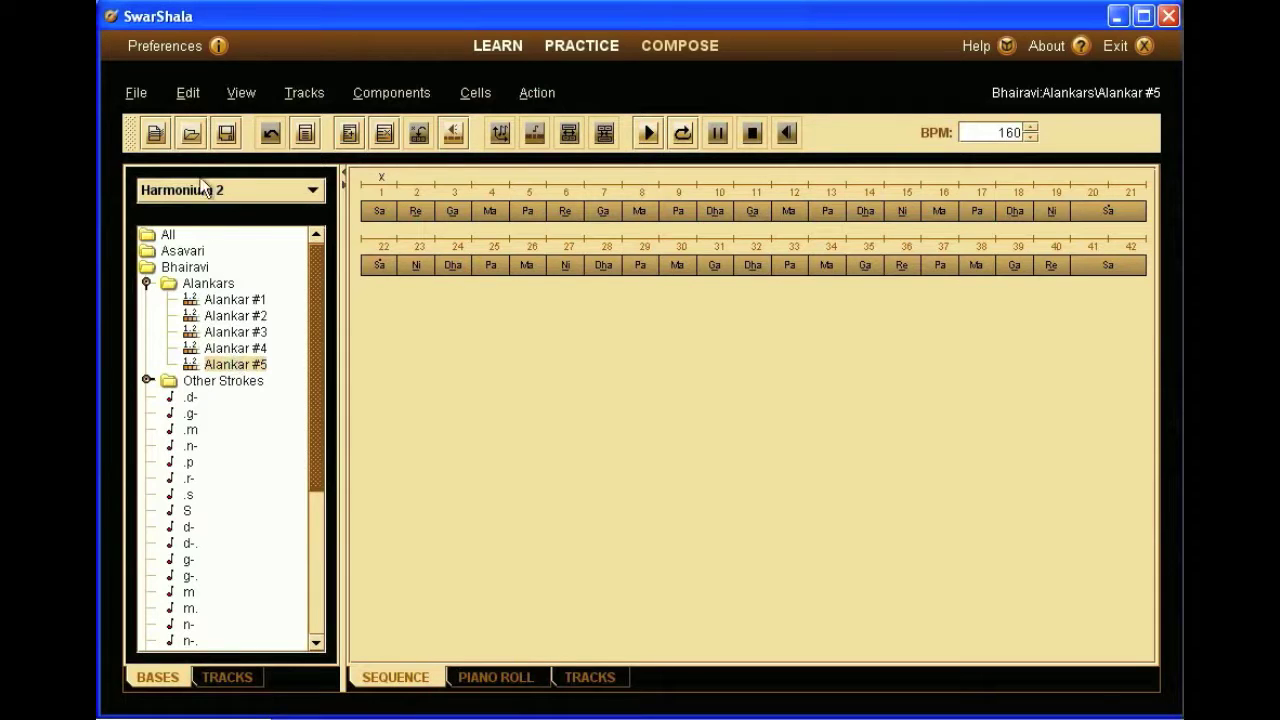
Step: In File > Define Styles, enter Lehra and add Bandish as styles
{"action": "left_click", "coordinate": [139, 94]}
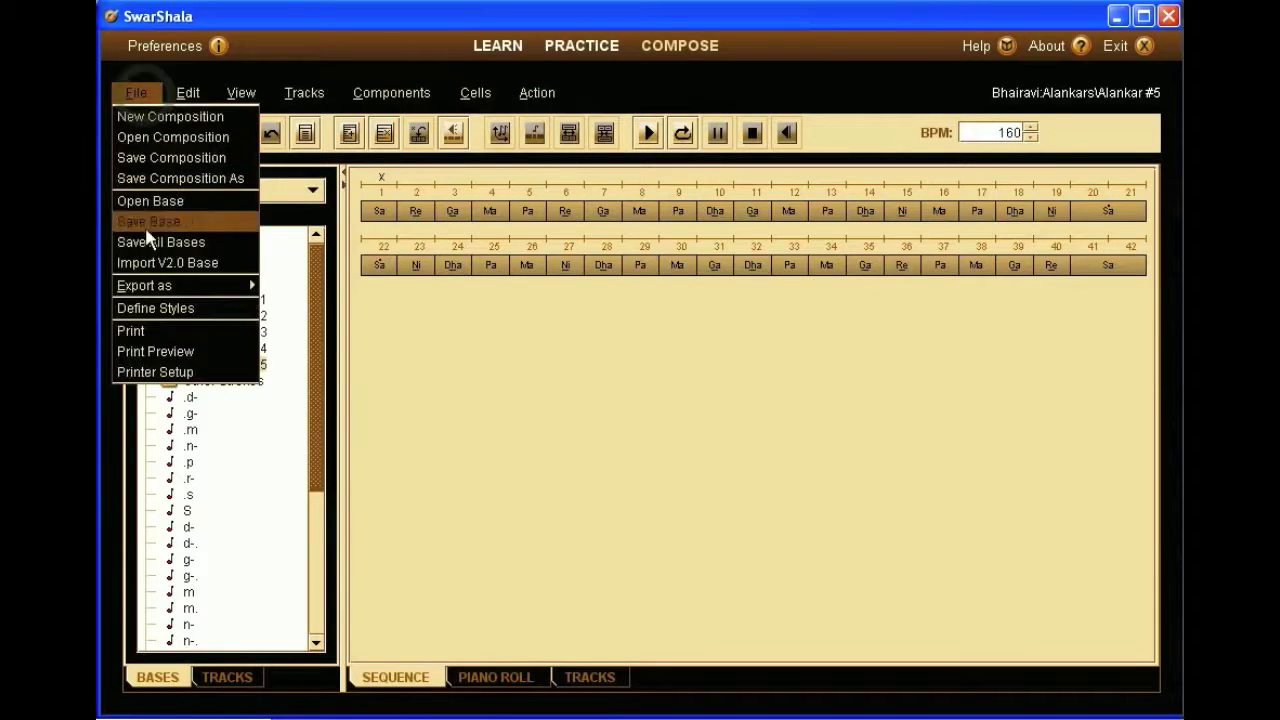
{"action": "left_click", "coordinate": [158, 309]}
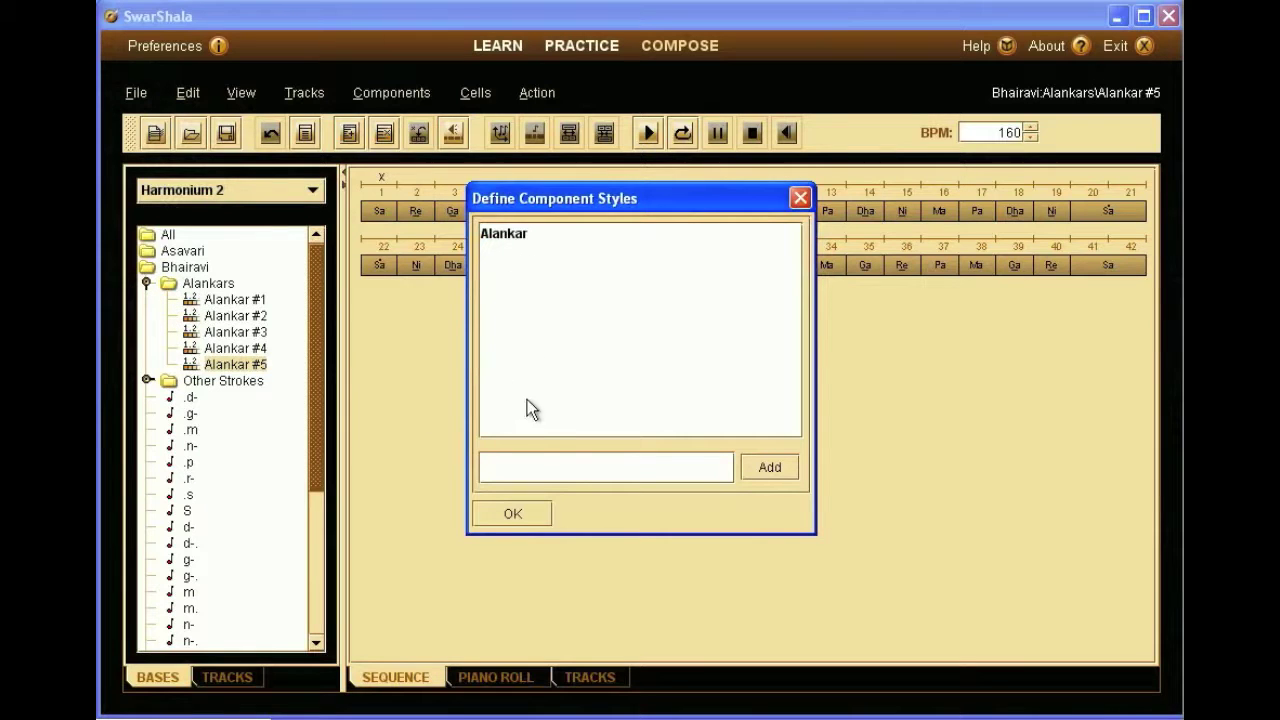
{"action": "left_click", "coordinate": [518, 461]}
{"action": "type", "text": "Lehra"}
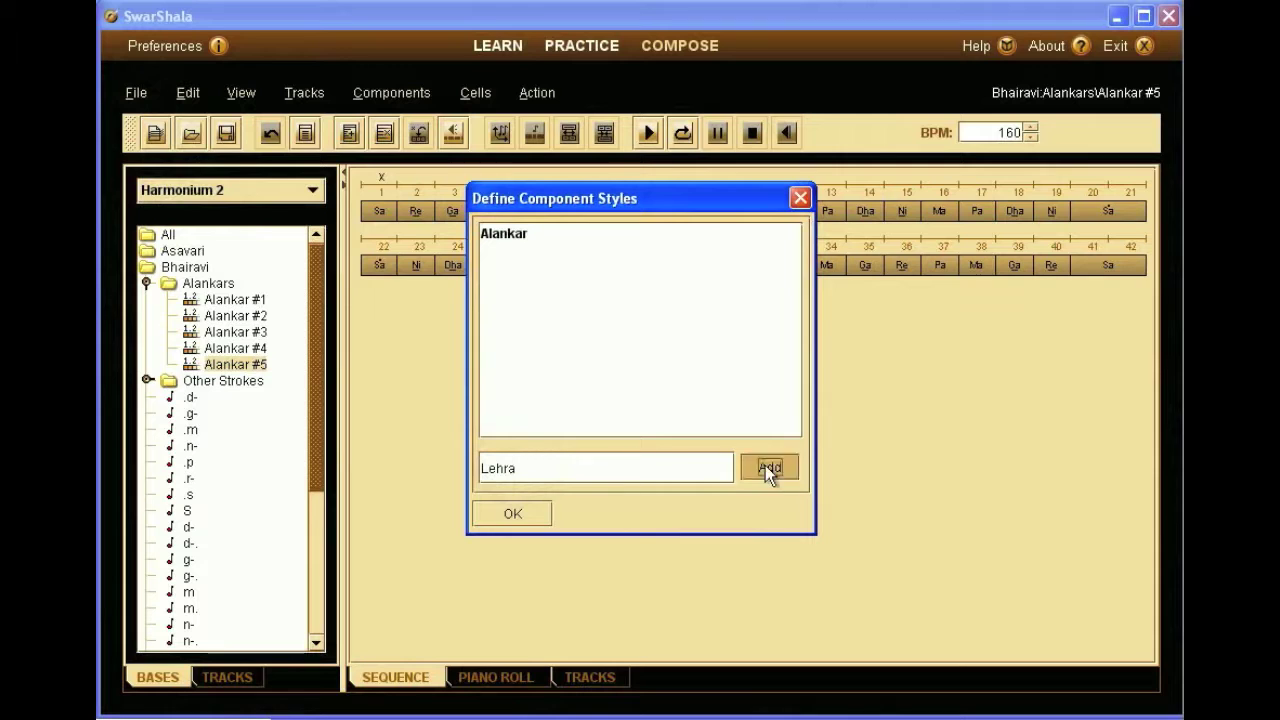
{"action": "left_click_drag", "start_coordinate": [578, 465], "coordinate": [425, 463]}
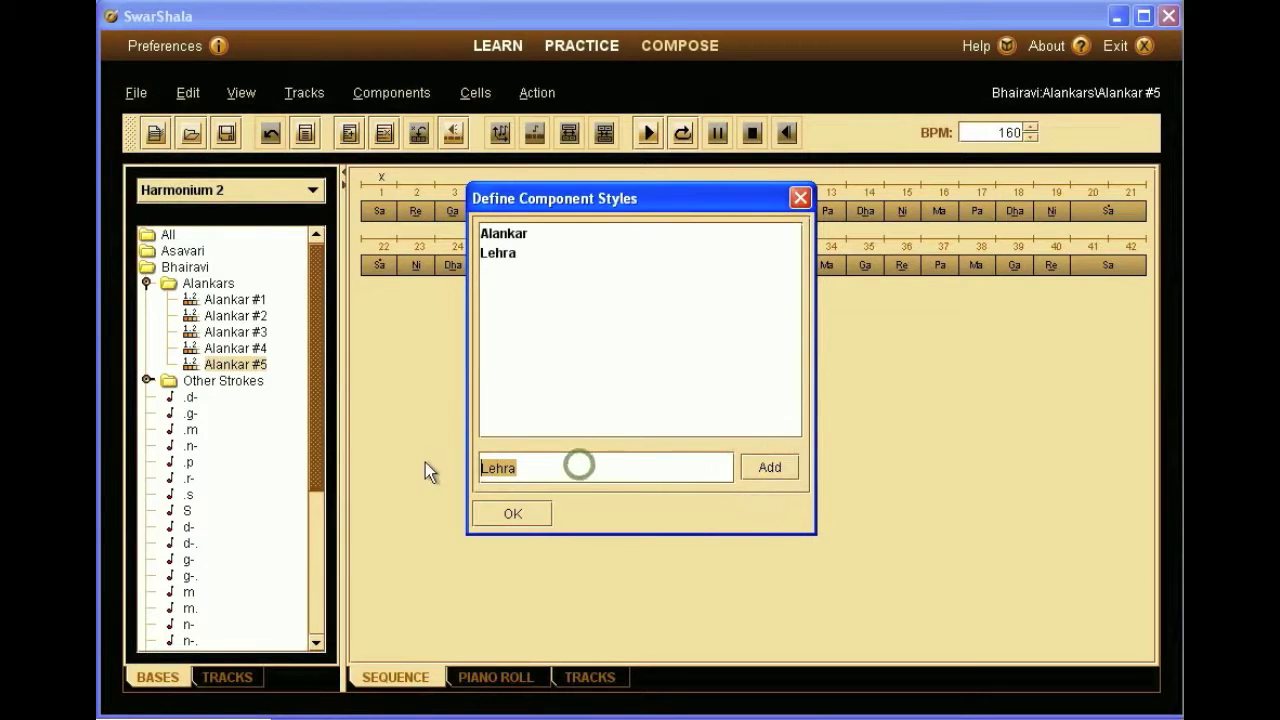
{"action": "type", "text": "Bansi"}
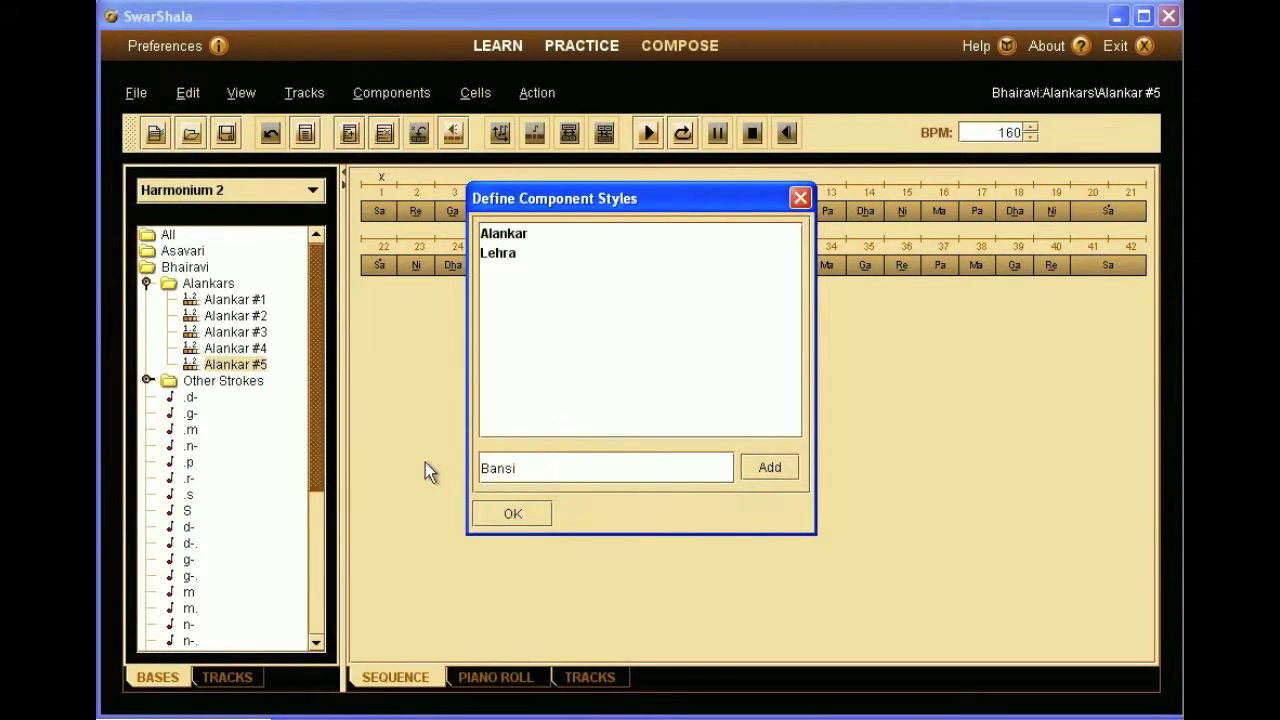
{"action": "key", "text": "BackSpace"}
{"action": "key", "text": "BackSpace"}
{"action": "type", "text": "dish"}
{"action": "left_click", "coordinate": [771, 468]}
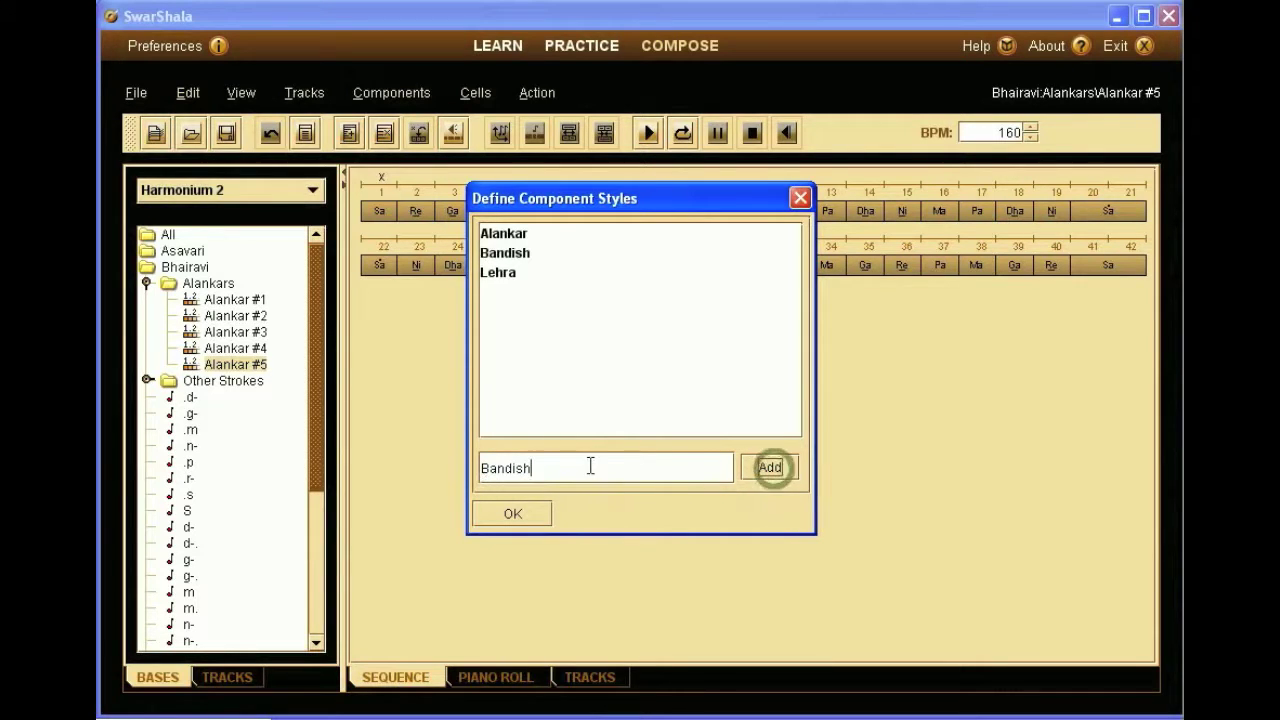
Step: Add a Practice Cycle style and confirm the style list
{"action": "left_click_drag", "start_coordinate": [590, 467], "coordinate": [418, 454]}
{"action": "type", "text": "Pr"}
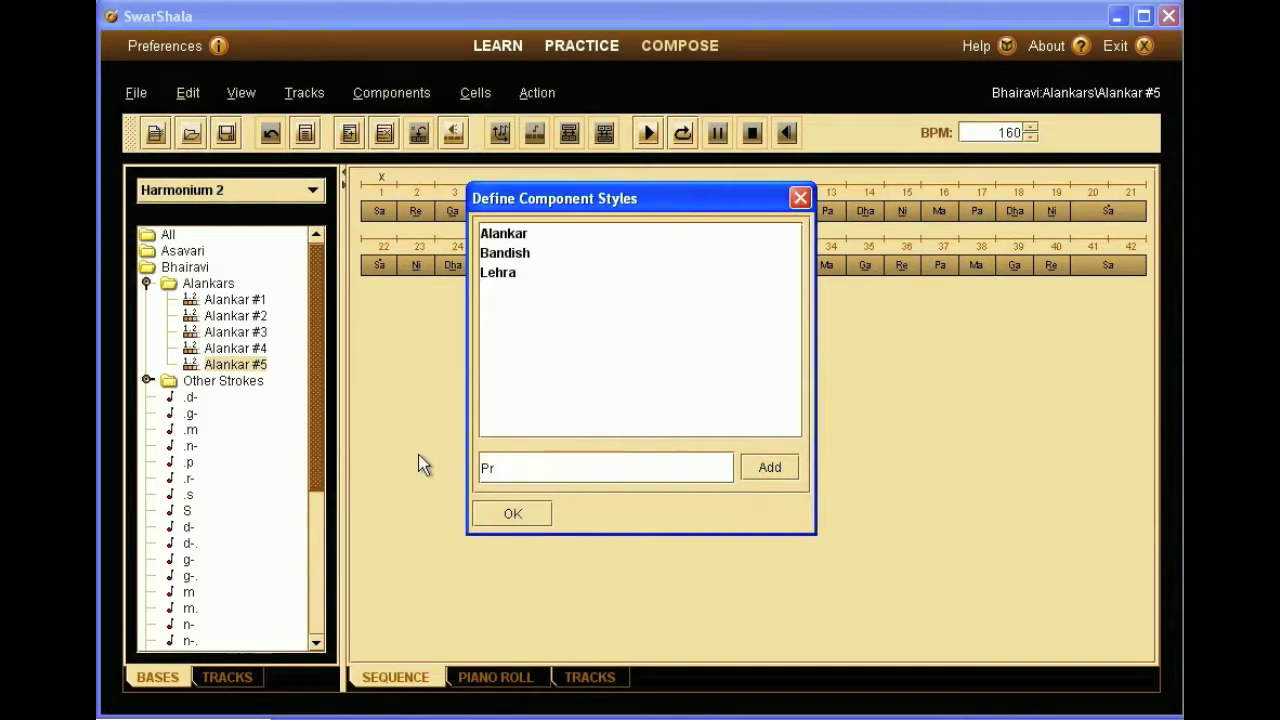
{"action": "type", "text": "actice Cycle"}
{"action": "left_click", "coordinate": [559, 295]}
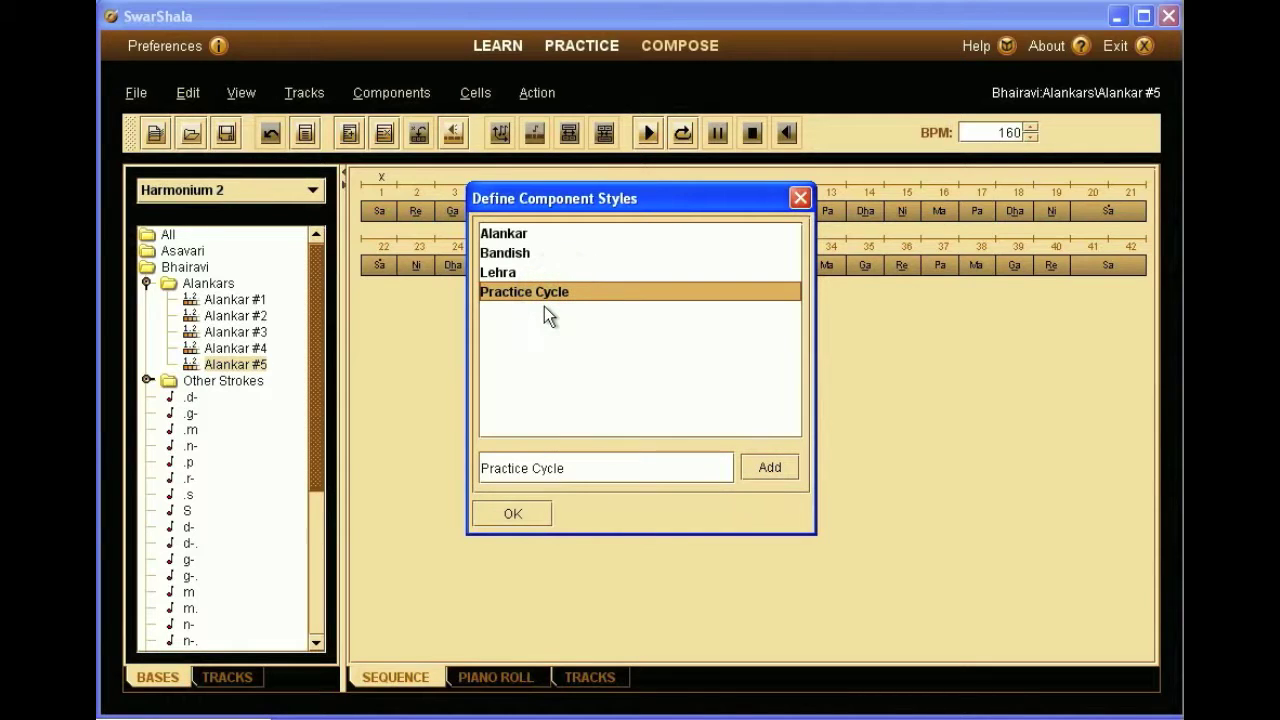
{"action": "left_click", "coordinate": [529, 511]}
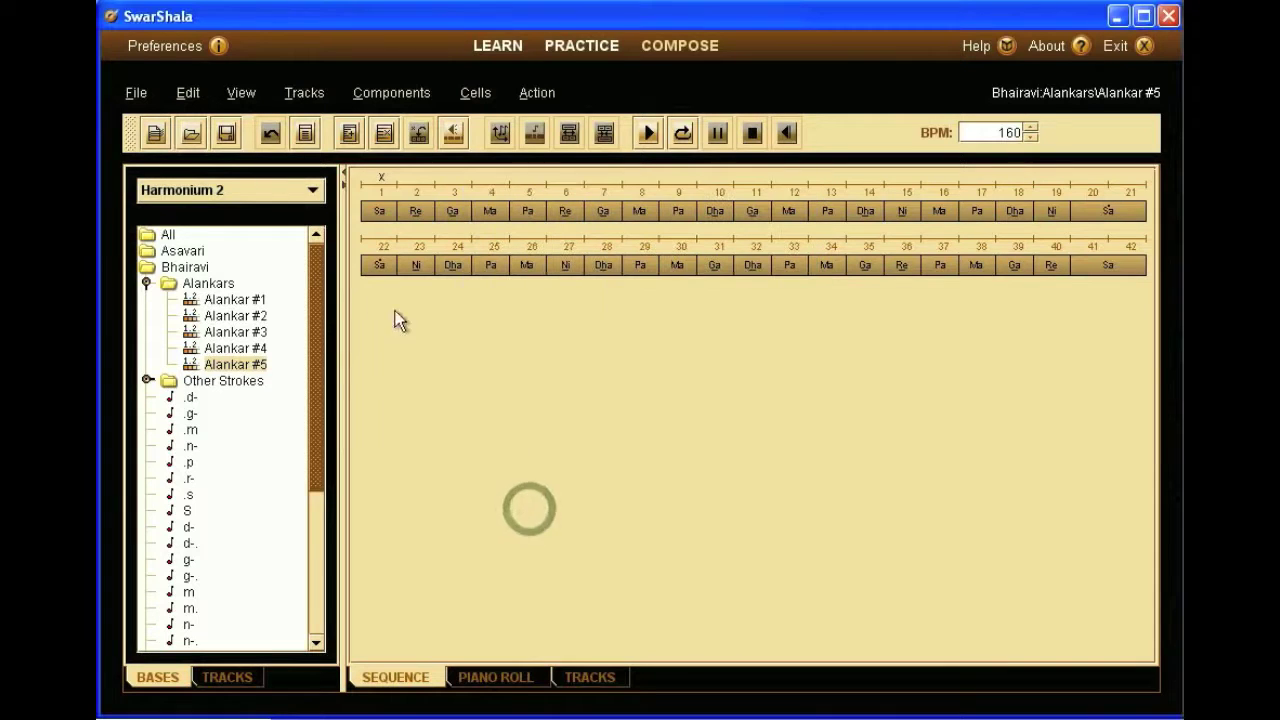
Step: Insert a subfolder under Bhairavi and name it Loops
{"action": "left_click", "coordinate": [186, 266]}
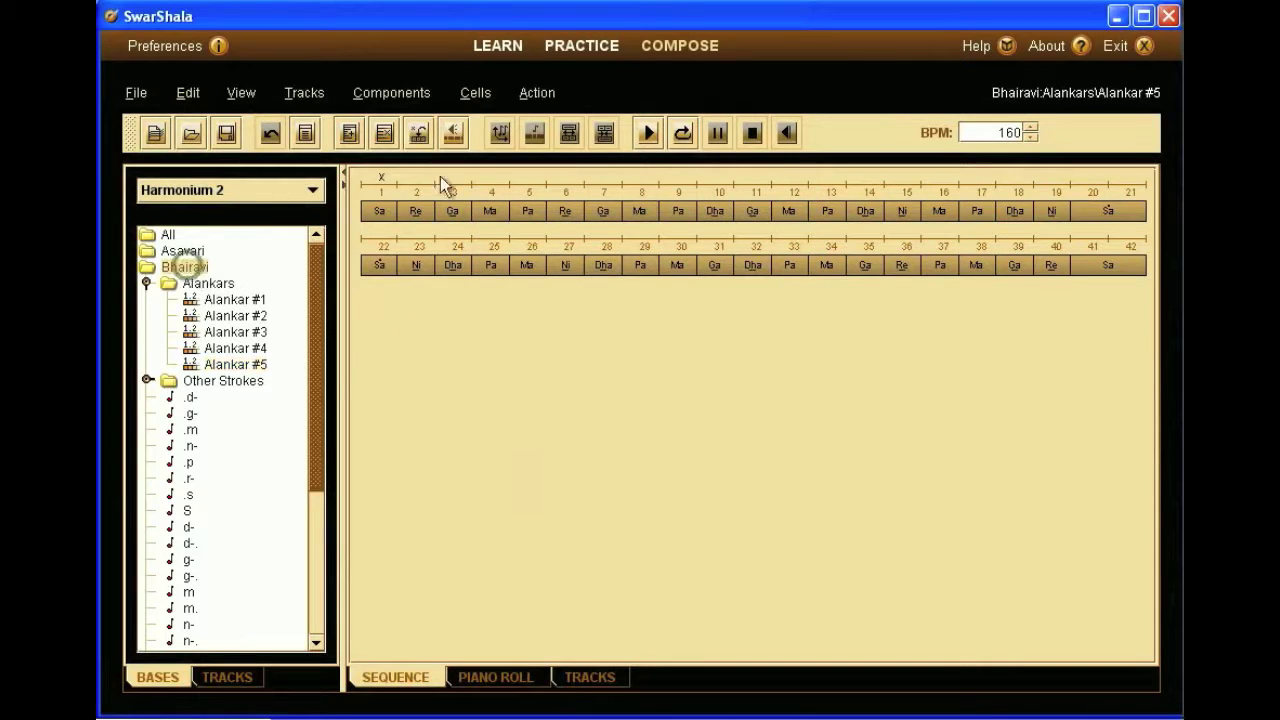
{"action": "left_click", "coordinate": [403, 92]}
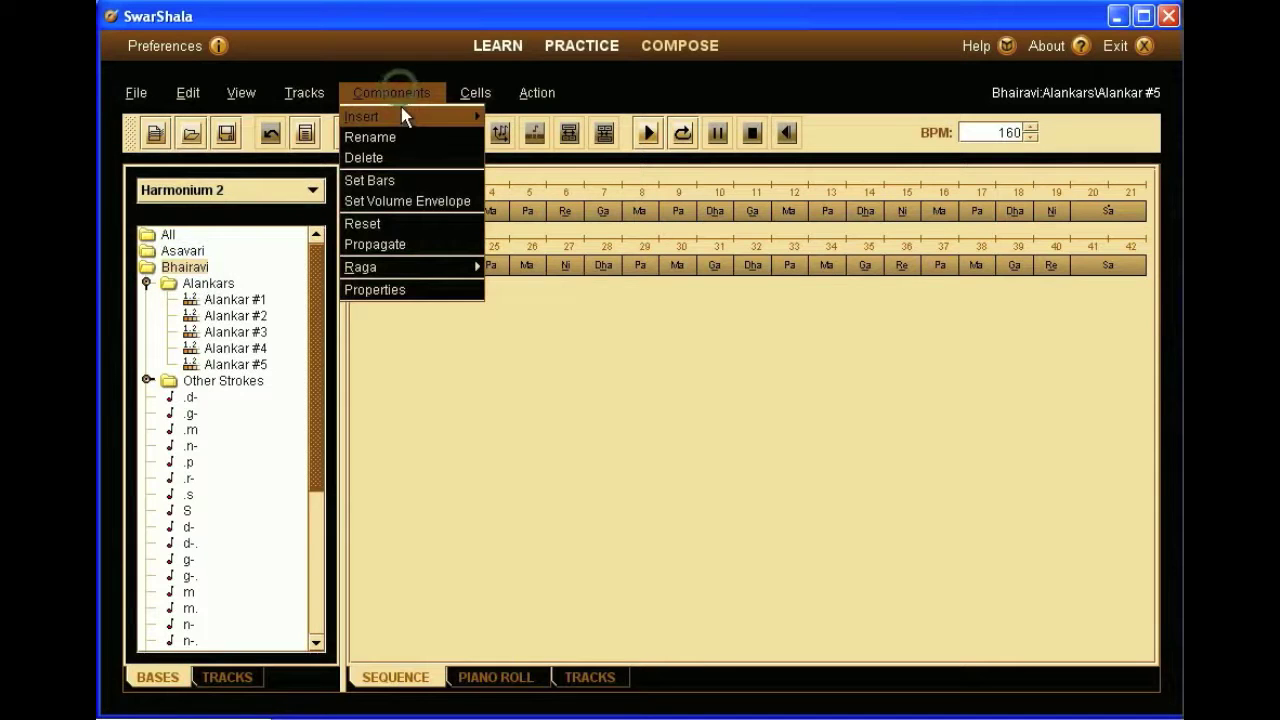
{"action": "mouse_move", "coordinate": [465, 118]}
{"action": "left_click", "coordinate": [505, 157]}
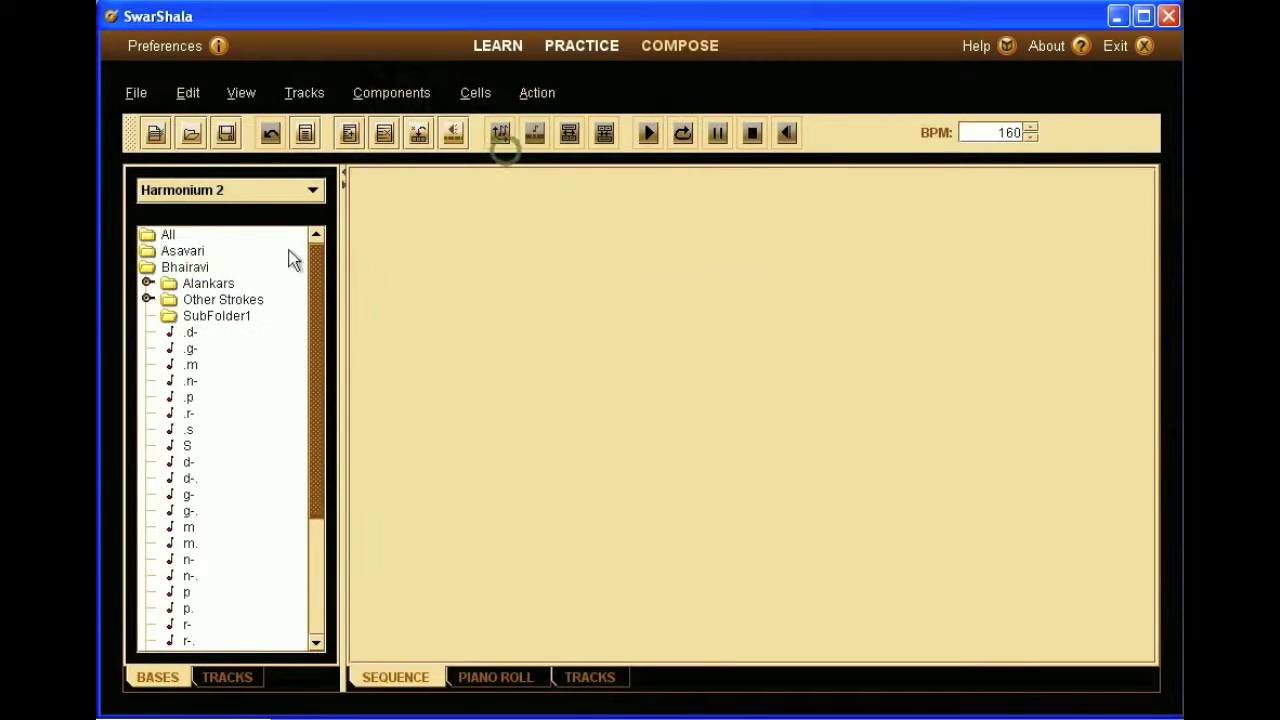
{"action": "left_click", "coordinate": [215, 314]}
{"action": "left_click", "coordinate": [215, 315]}
{"action": "type", "text": "Loops"}
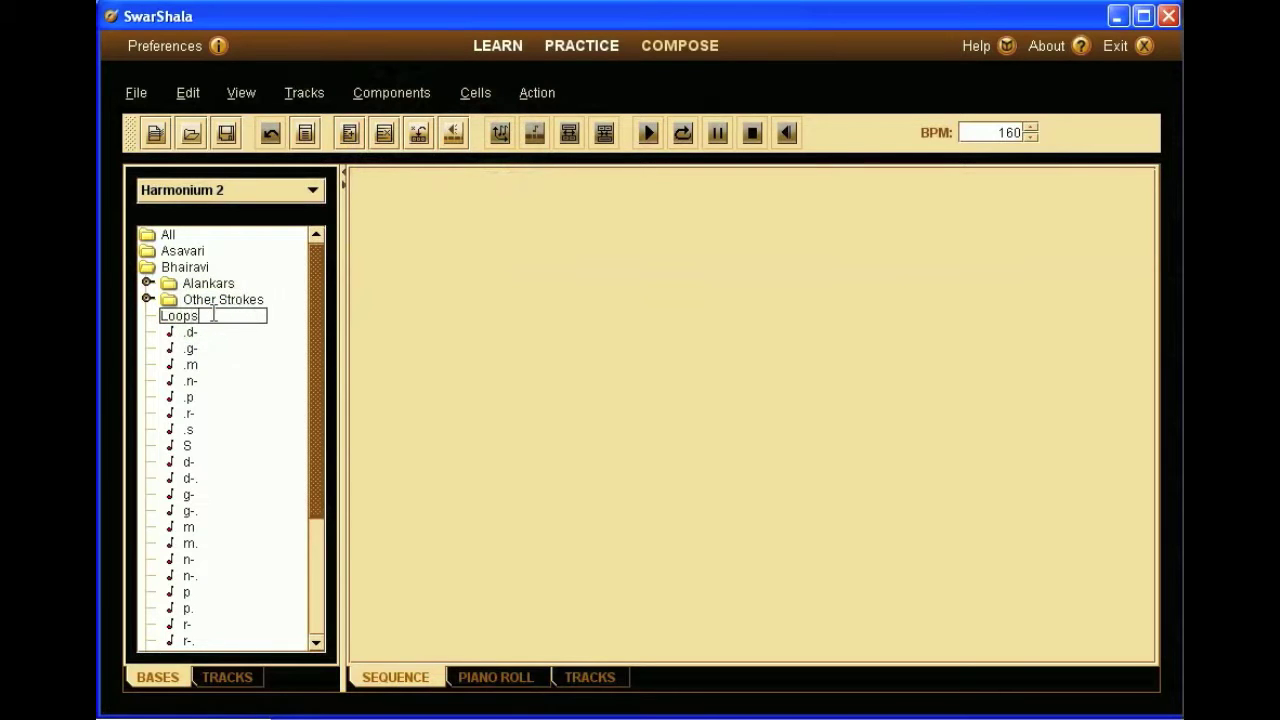
{"action": "key", "text": "Return"}
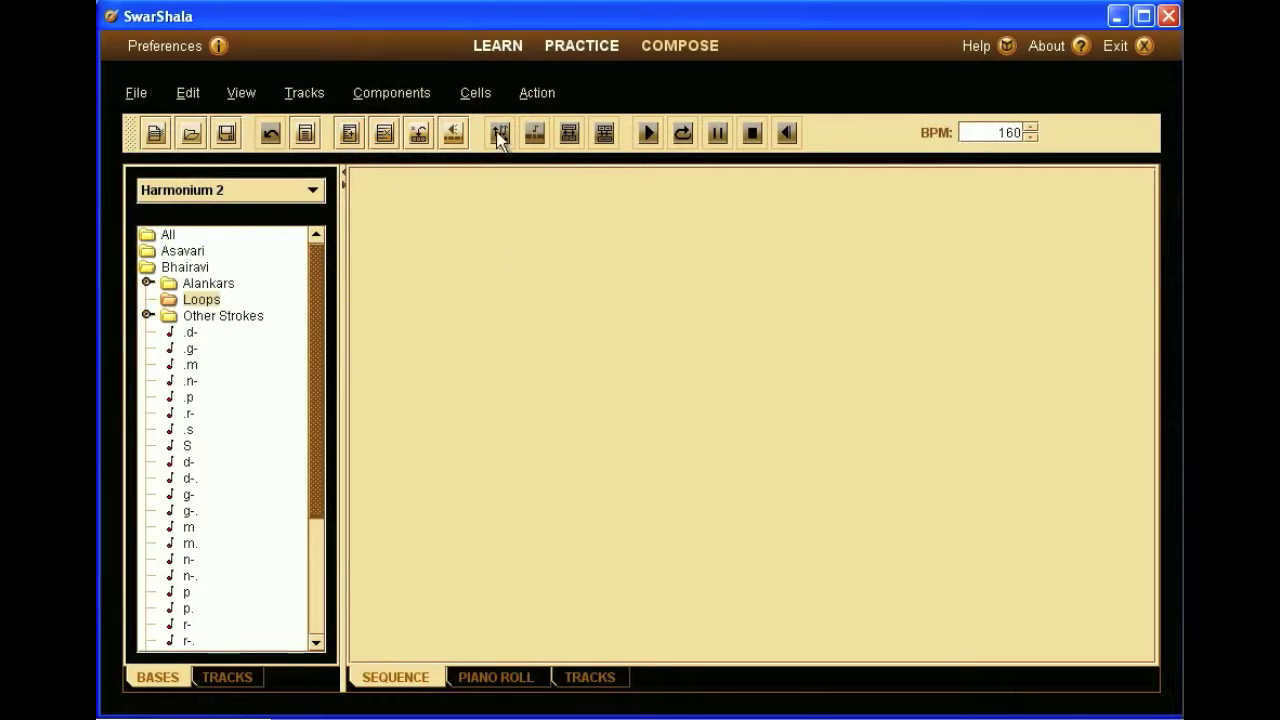
Step: Add a Cycles subfolder inside Loops
{"action": "left_click", "coordinate": [416, 90]}
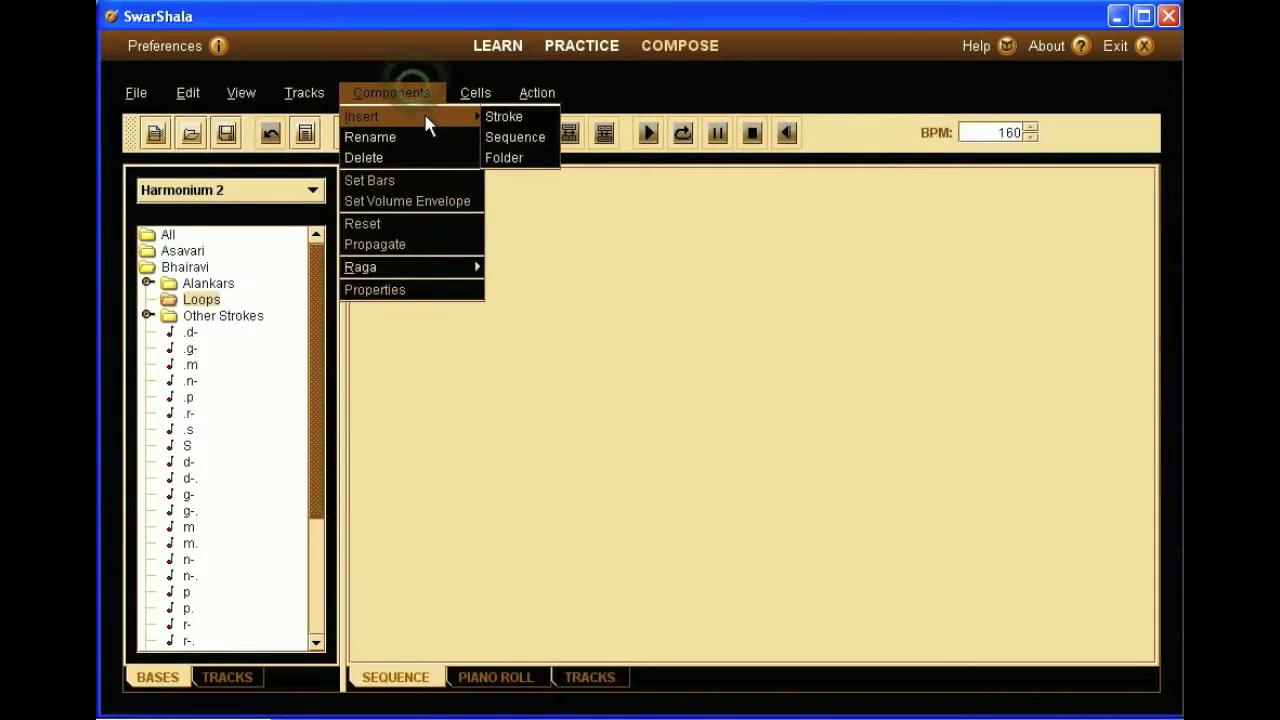
{"action": "mouse_move", "coordinate": [463, 116]}
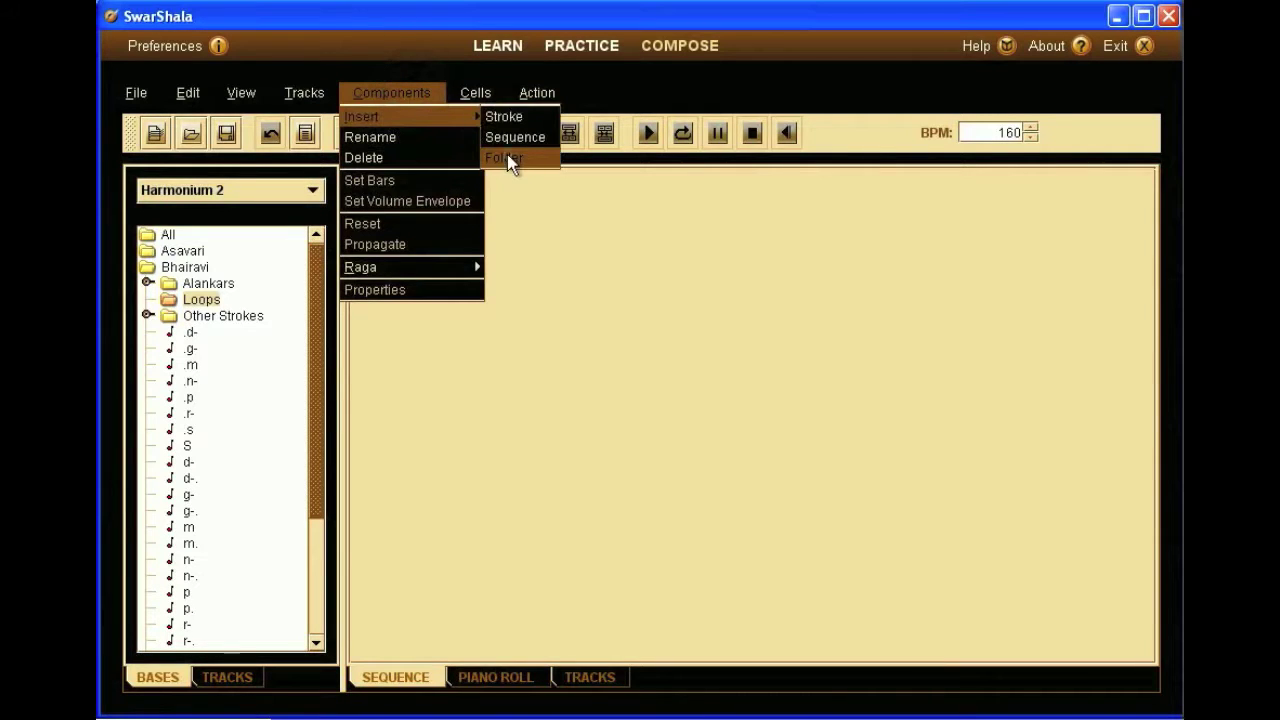
{"action": "left_click", "coordinate": [510, 160]}
{"action": "left_click", "coordinate": [240, 312]}
{"action": "left_click", "coordinate": [229, 308]}
{"action": "type", "text": "Cycles"}
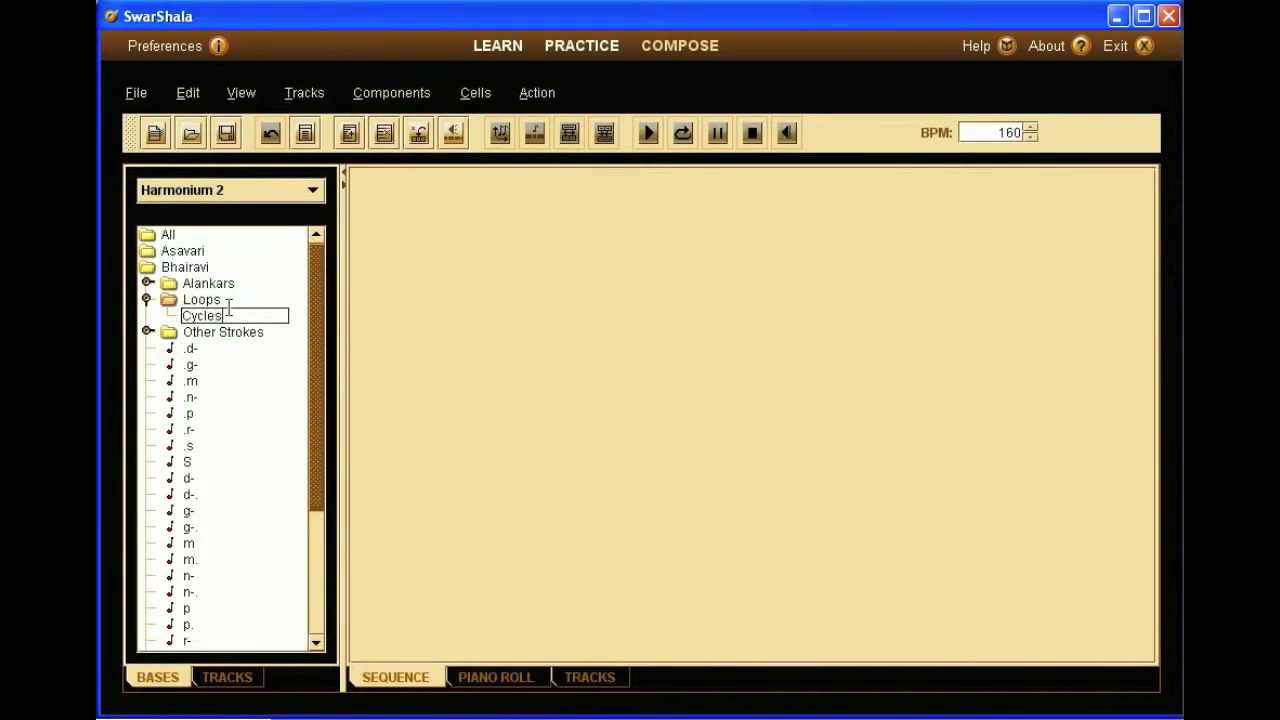
{"action": "key", "text": "Return"}
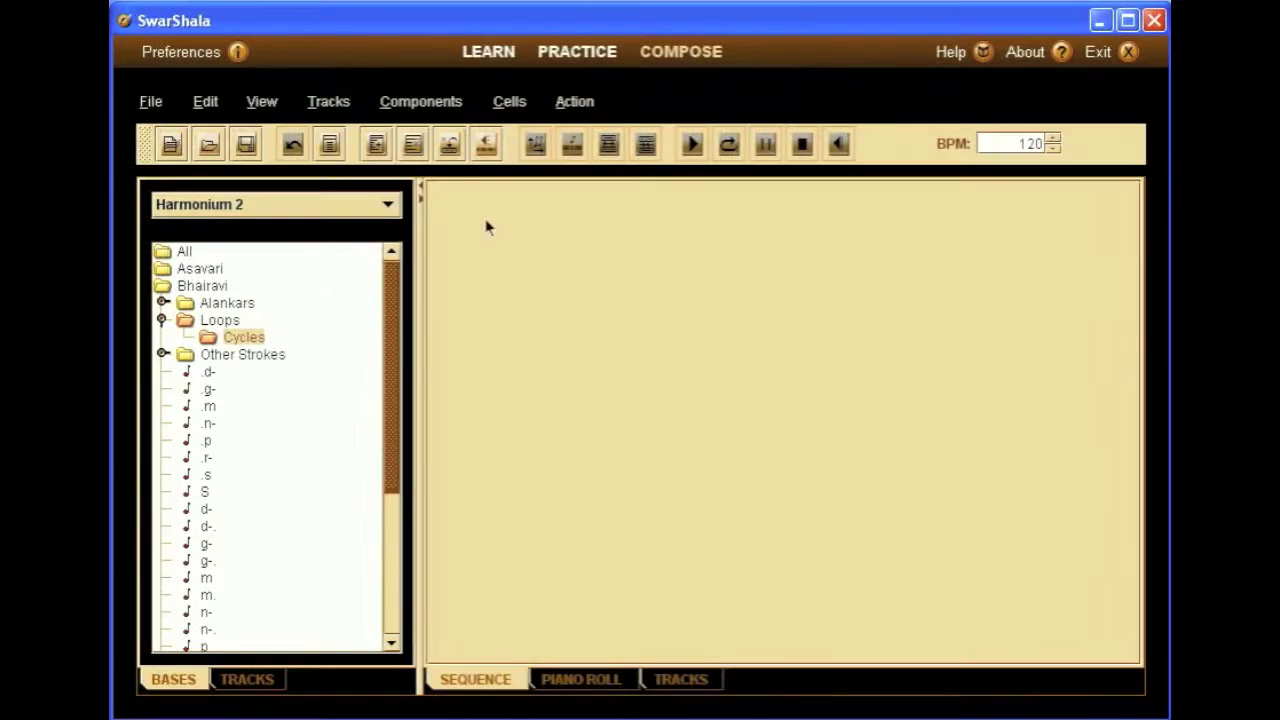
Step: Add a 'Lehra in 16 beats #1' subfolder inside Cycles
{"action": "left_click", "coordinate": [428, 105]}
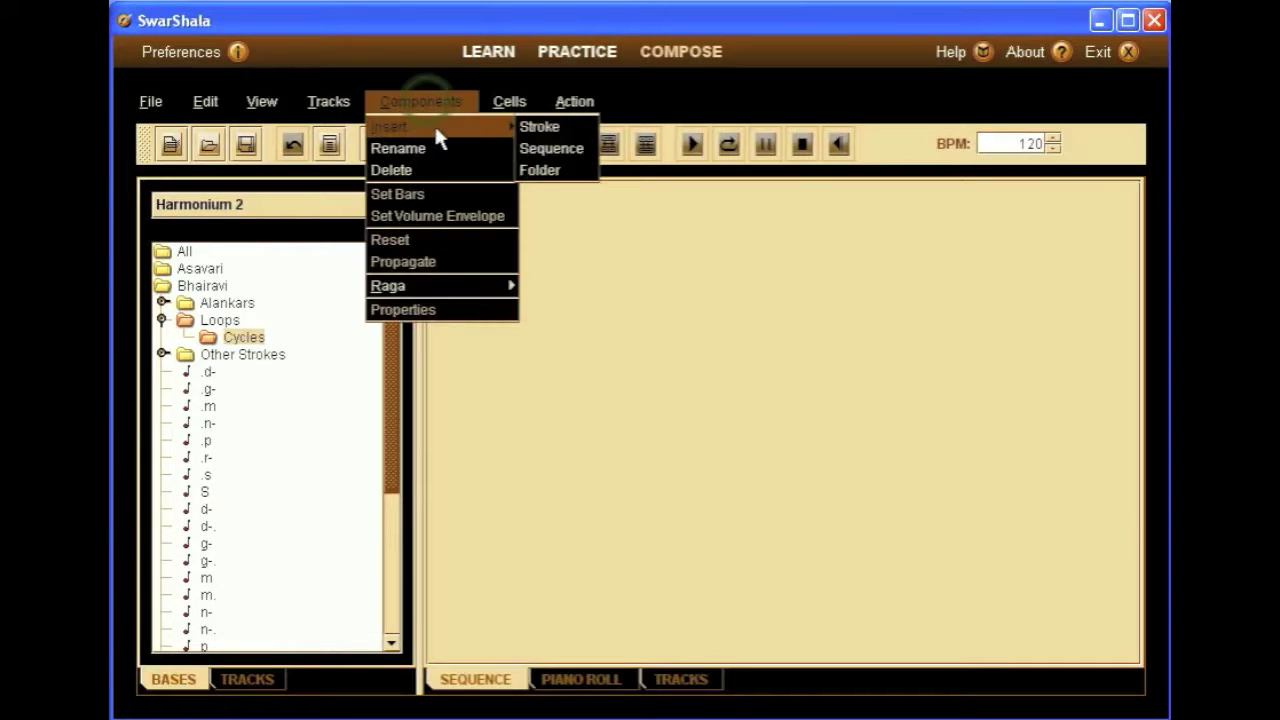
{"action": "mouse_move", "coordinate": [506, 128]}
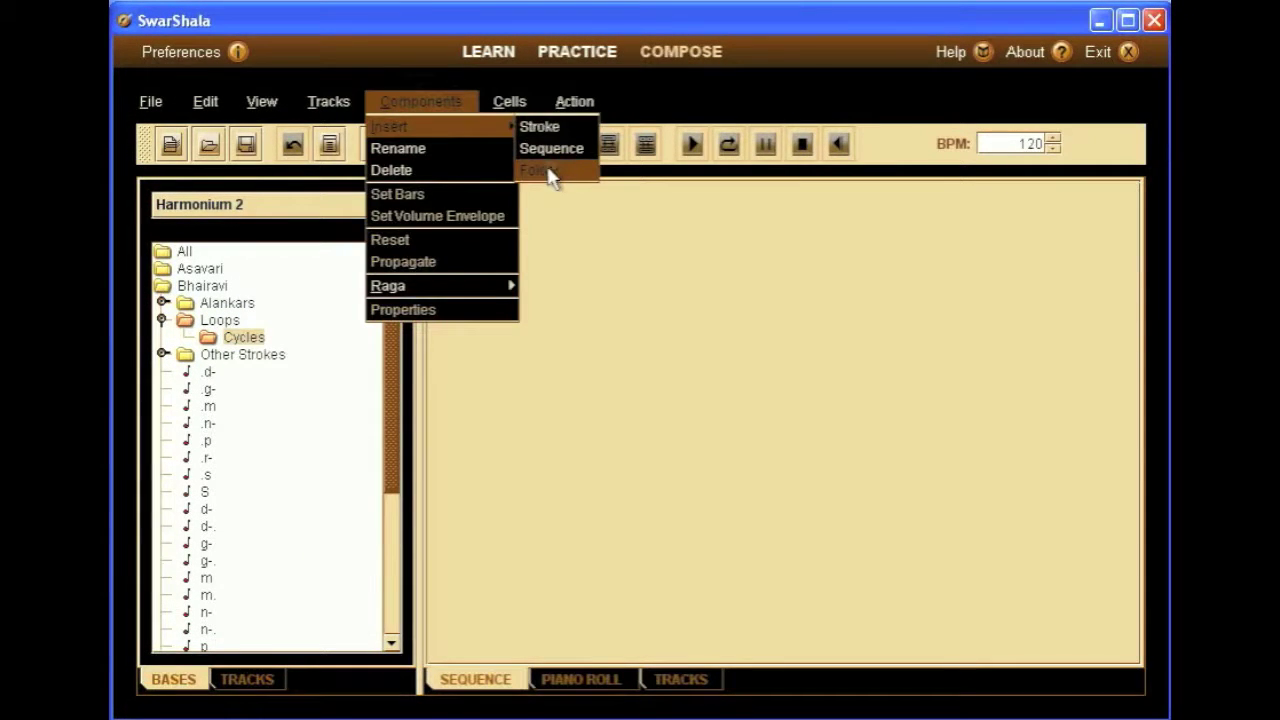
{"action": "left_click", "coordinate": [545, 178]}
{"action": "left_click", "coordinate": [265, 352]}
{"action": "left_click", "coordinate": [264, 348]}
{"action": "type", "text": "Lehra in 16 beaz"}
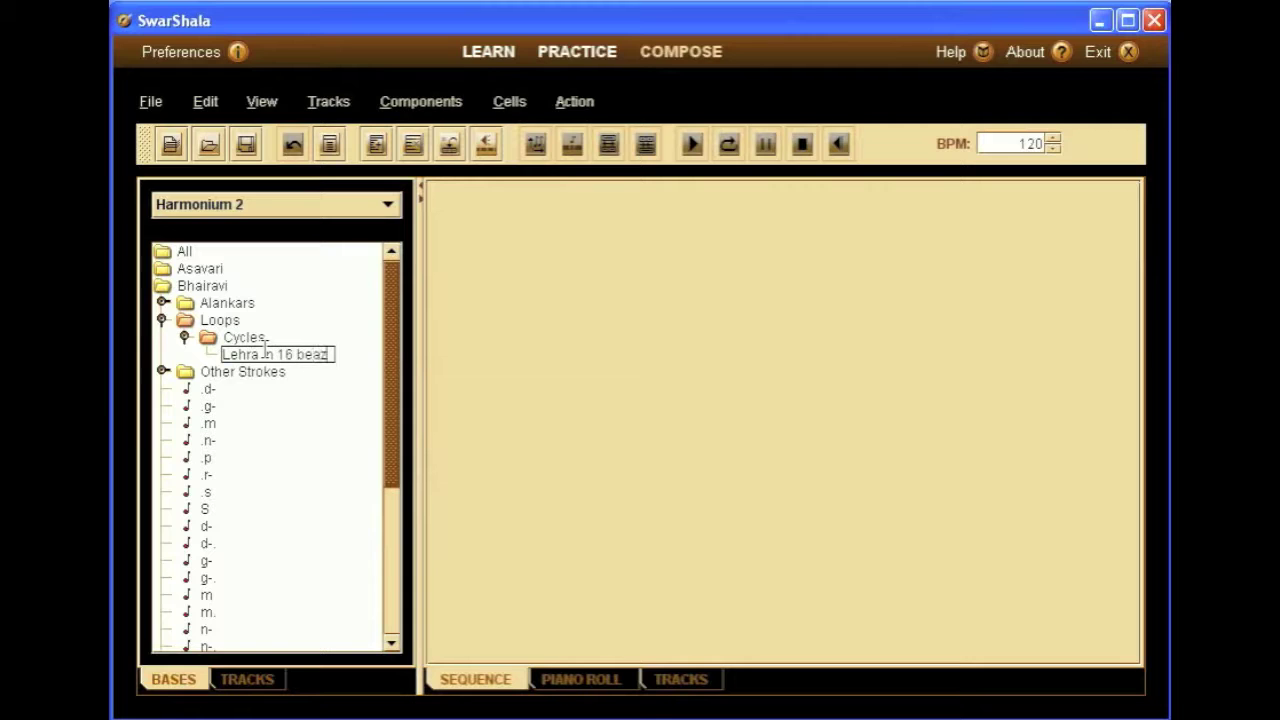
{"action": "key", "text": "BackSpace"}
{"action": "type", "text": "#1"}
{"action": "key", "text": "Return"}
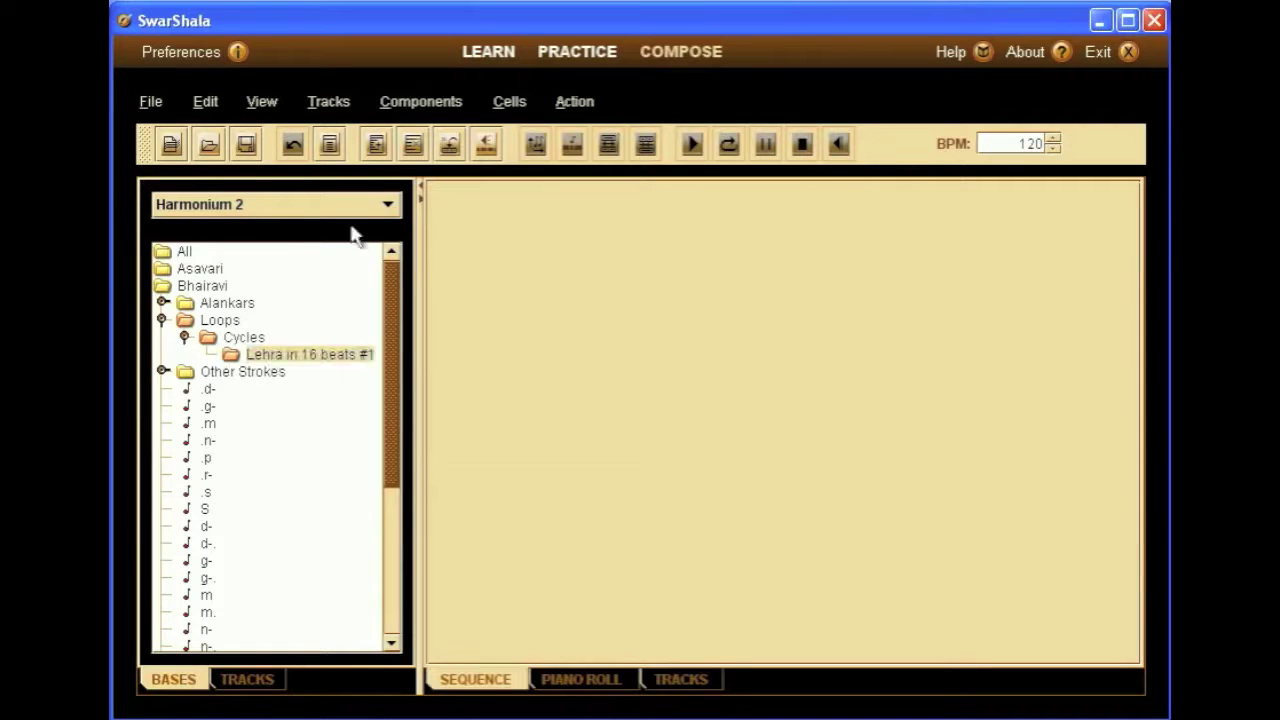
Step: Insert a new sequence named #1, leaving Gharana and Composer blank
{"action": "left_click", "coordinate": [418, 104]}
{"action": "mouse_move", "coordinate": [426, 130]}
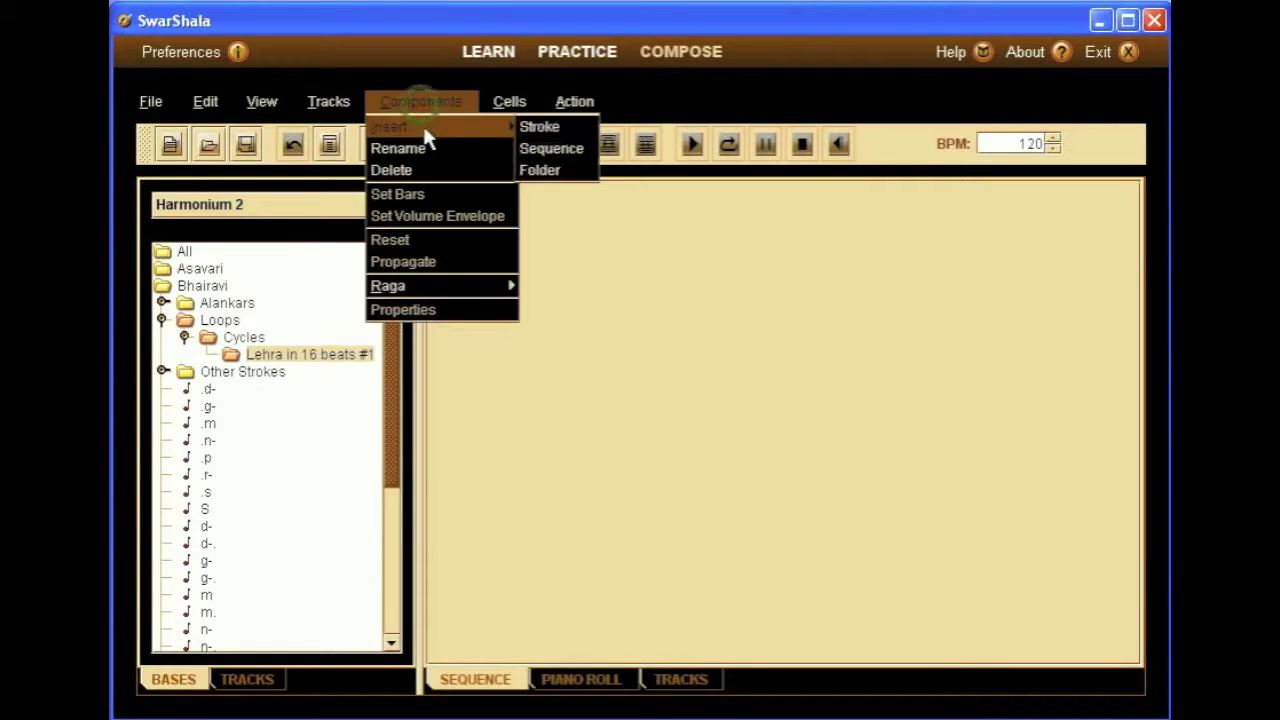
{"action": "left_click", "coordinate": [577, 152]}
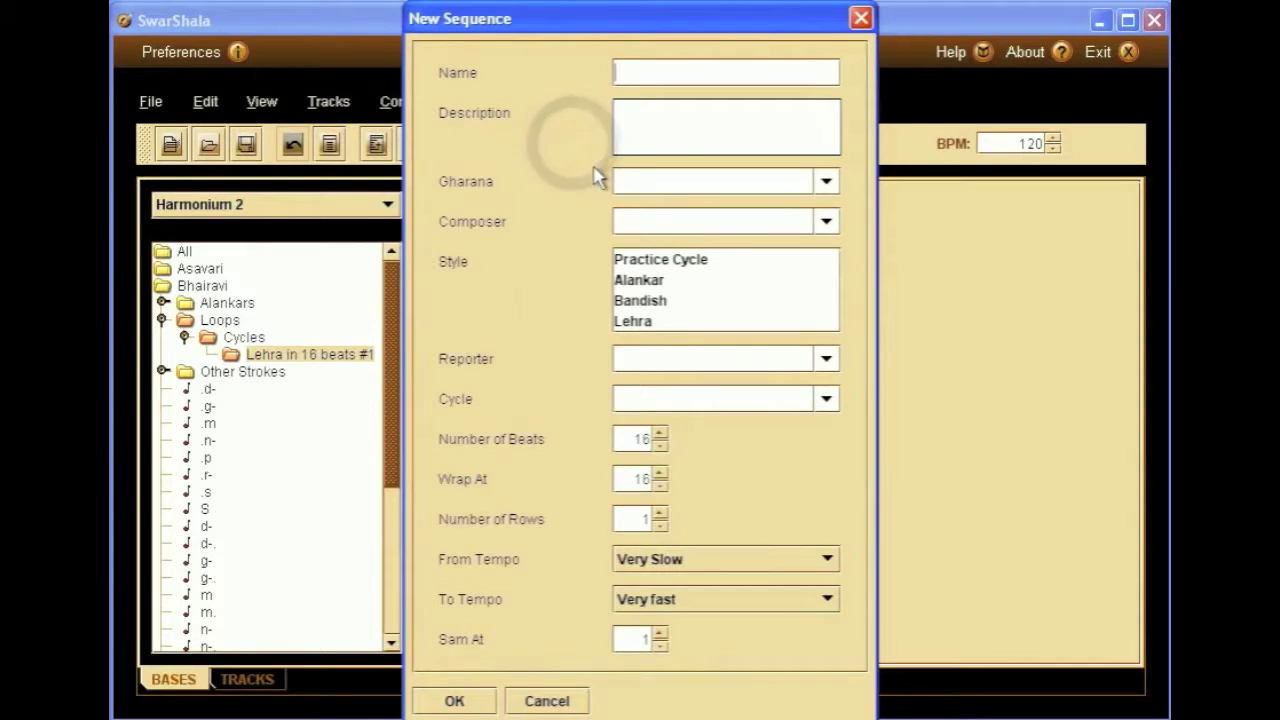
{"action": "left_click", "coordinate": [644, 67]}
{"action": "type", "text": "#1"}
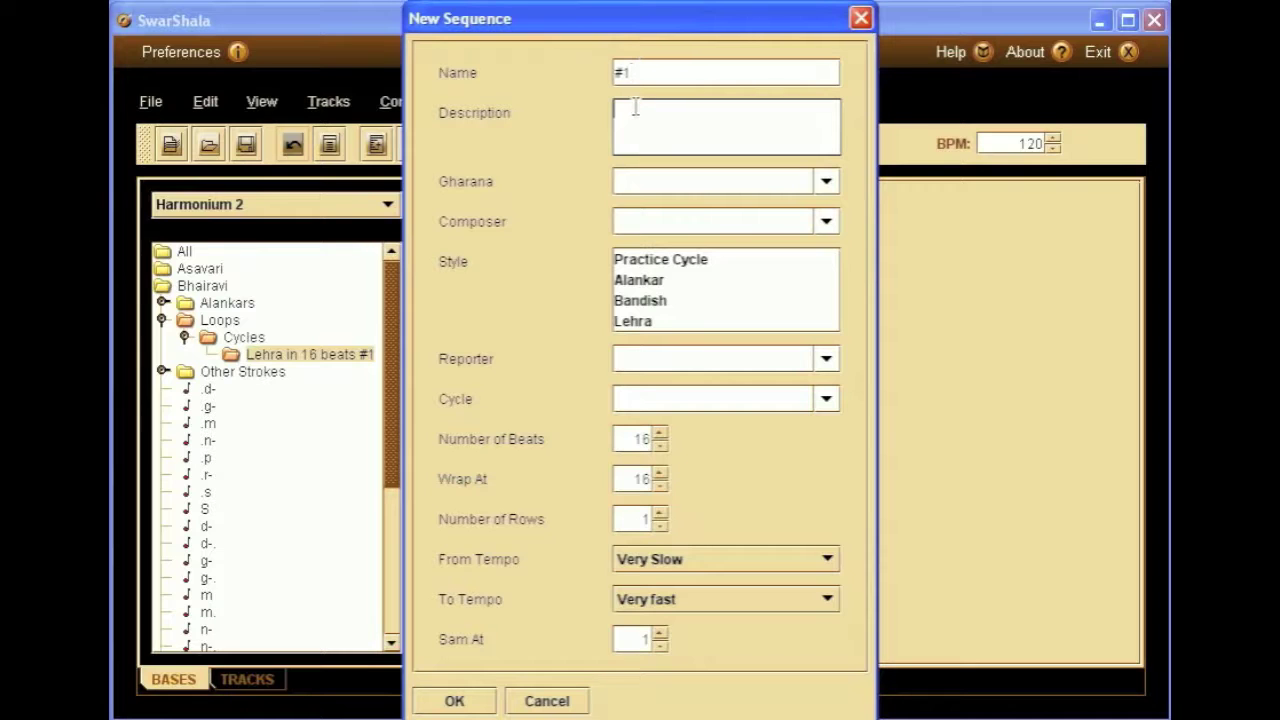
{"action": "left_click", "coordinate": [825, 180]}
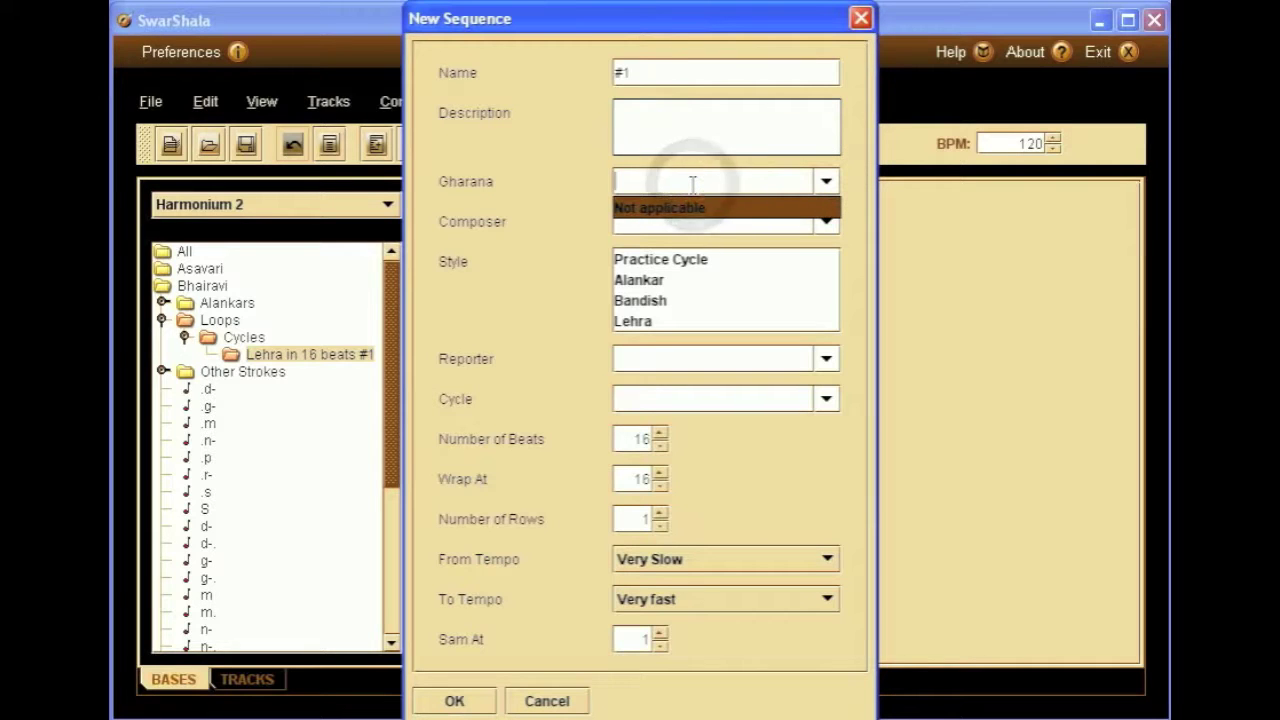
{"action": "left_click", "coordinate": [543, 252]}
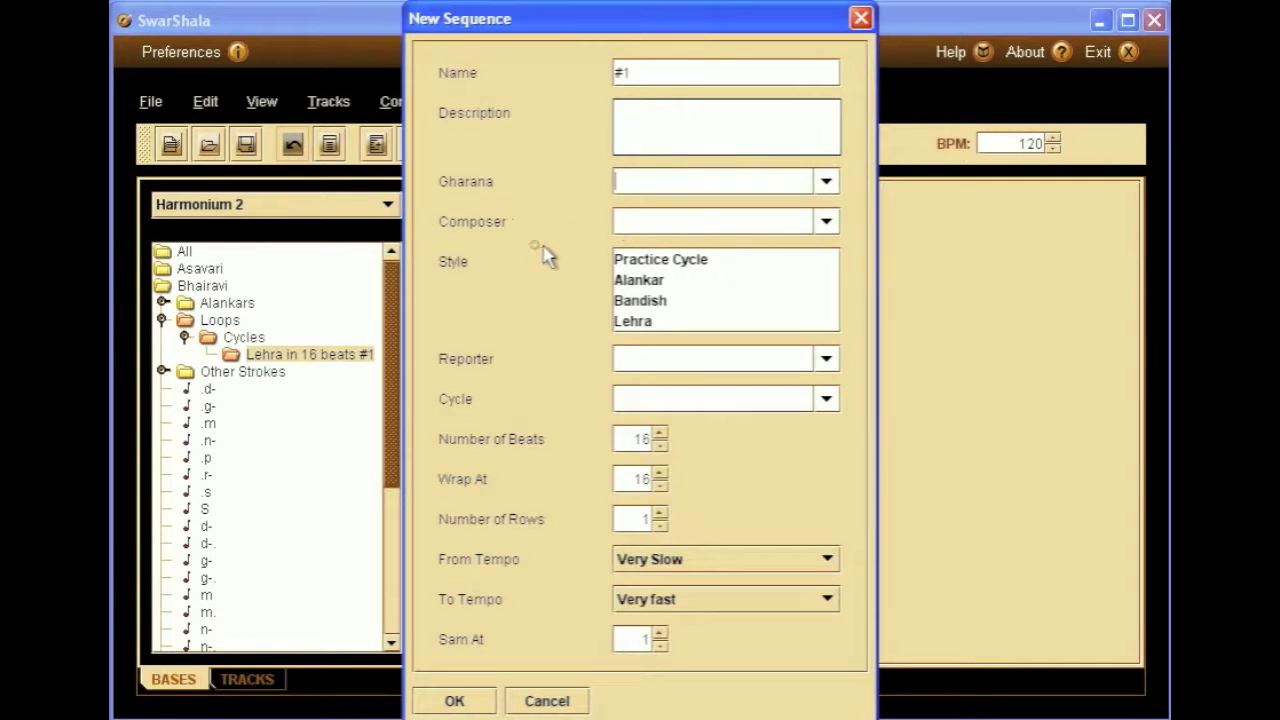
{"action": "left_click", "coordinate": [827, 222]}
{"action": "left_click", "coordinate": [827, 222]}
Step: Tag it Lehra, Bandish and Practice Cycle, set the cycle to Tintal, and create it
{"action": "left_click", "coordinate": [680, 322]}
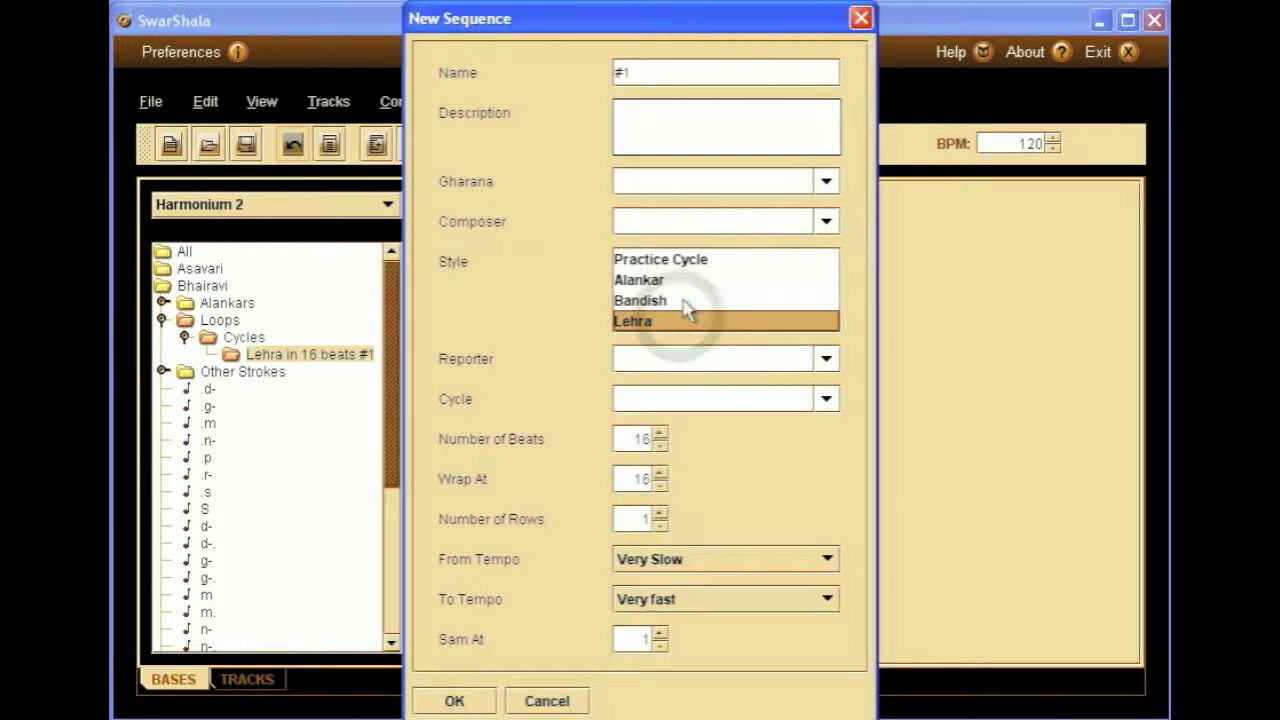
{"action": "left_click", "coordinate": [688, 301], "text": "ctrl"}
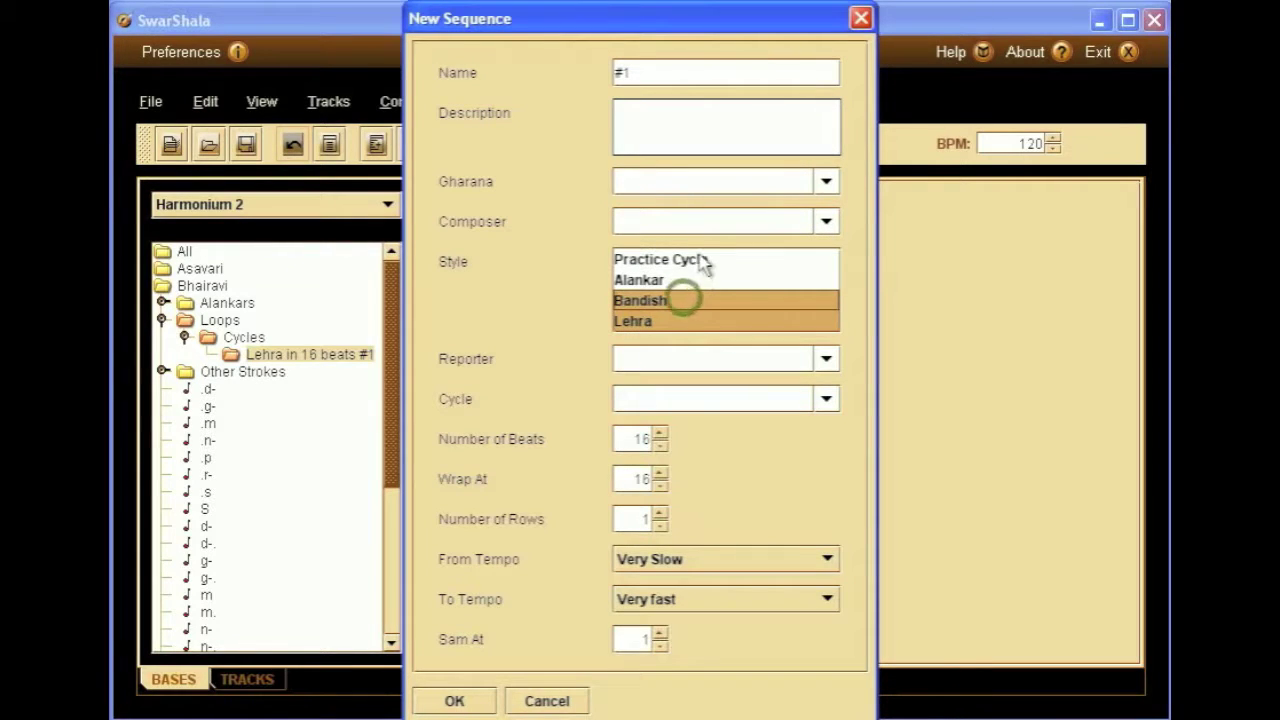
{"action": "left_click", "coordinate": [706, 263], "text": "ctrl"}
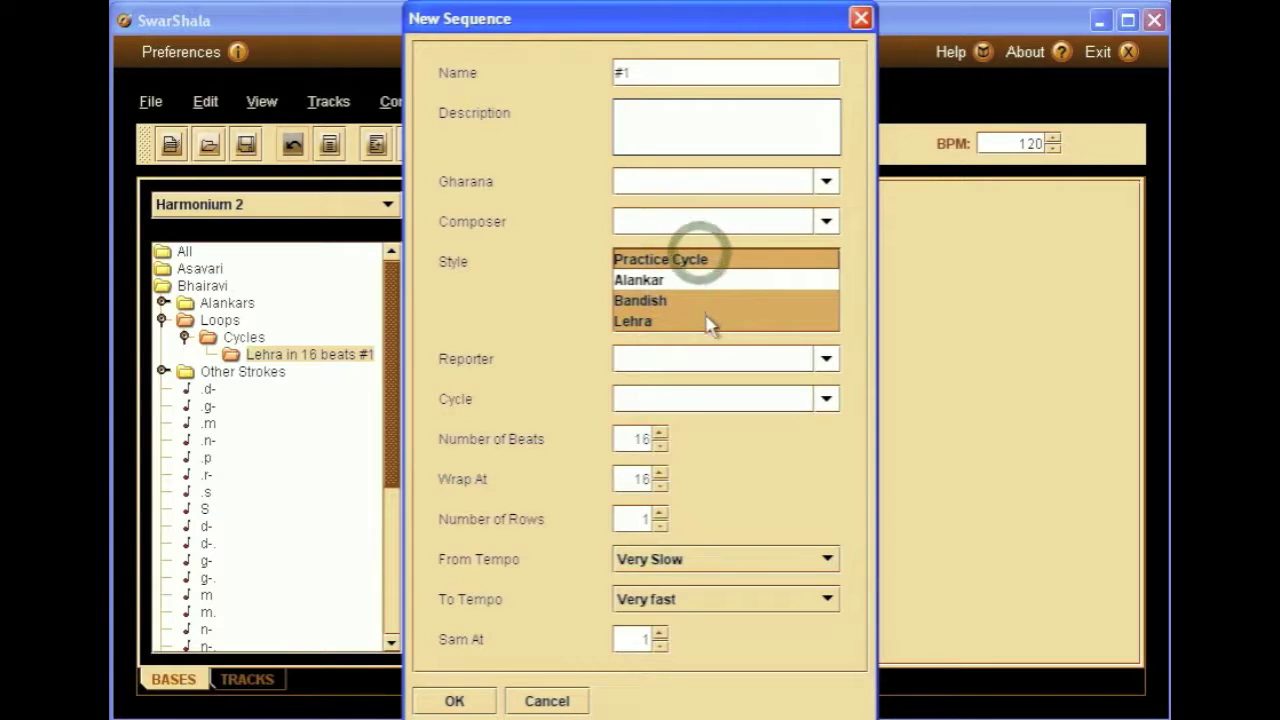
{"action": "left_click", "coordinate": [826, 362]}
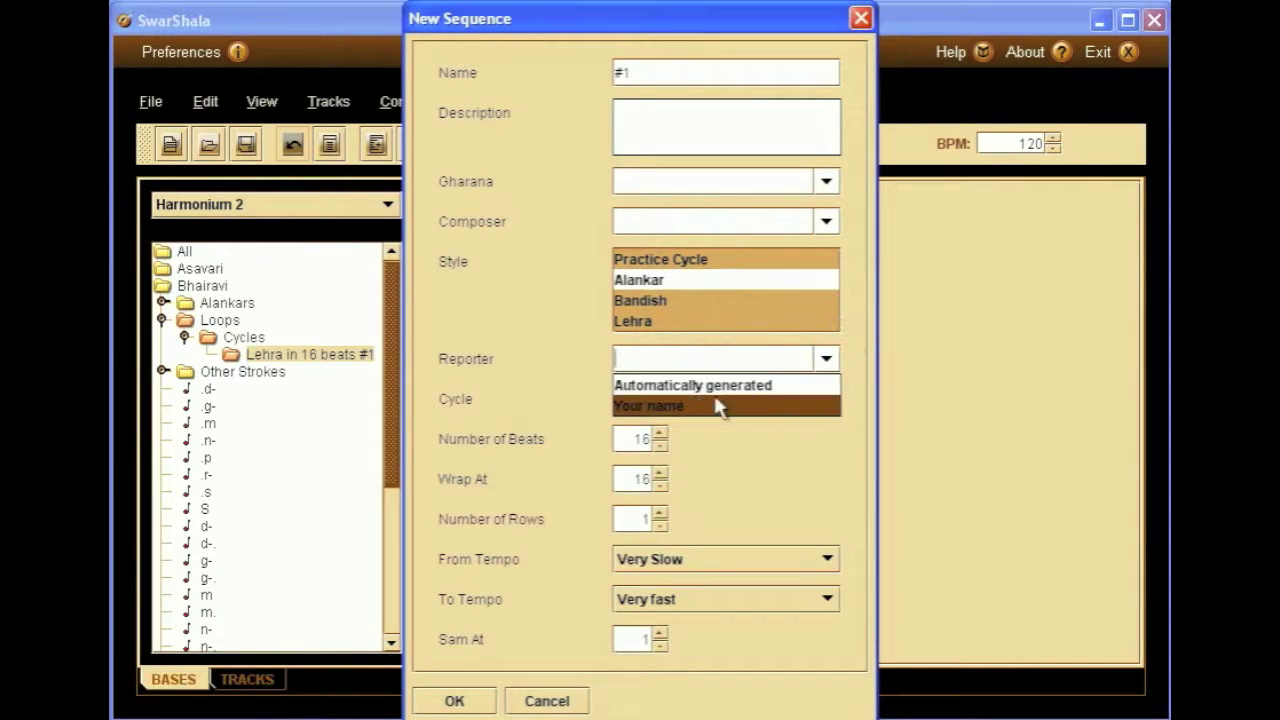
{"action": "left_click", "coordinate": [856, 434]}
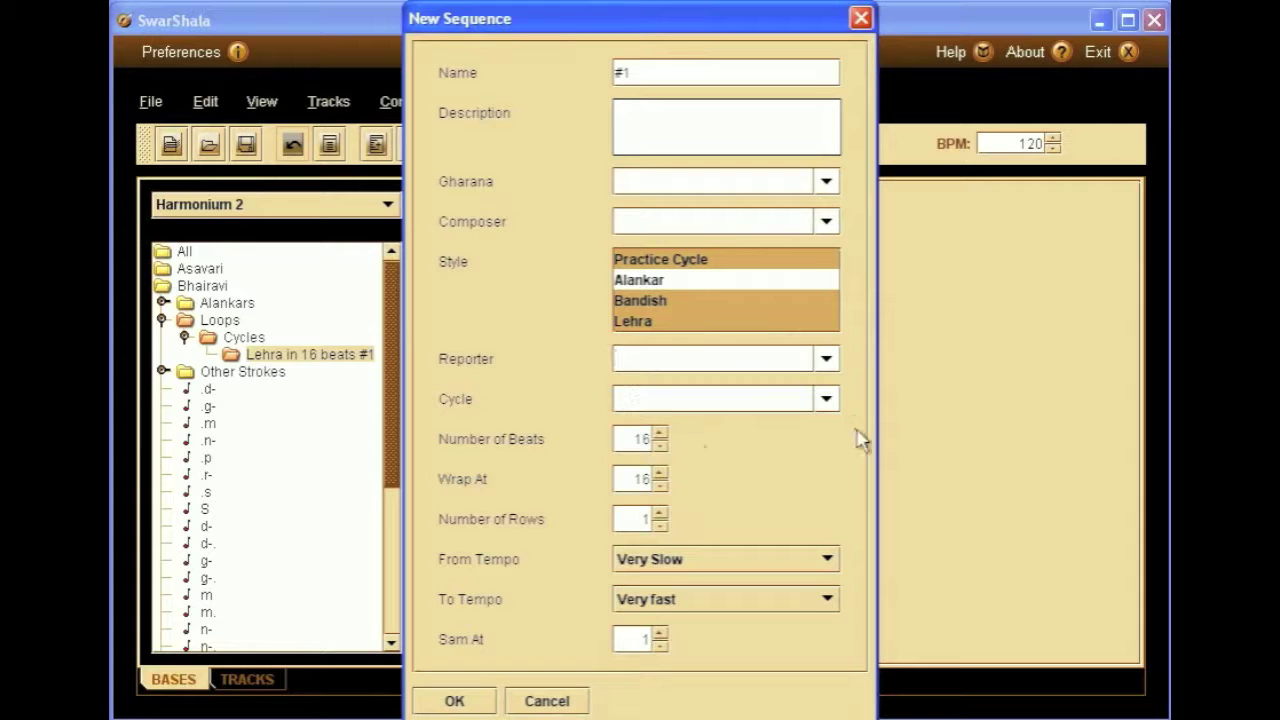
{"action": "left_click", "coordinate": [697, 401]}
{"action": "left_click", "coordinate": [826, 400]}
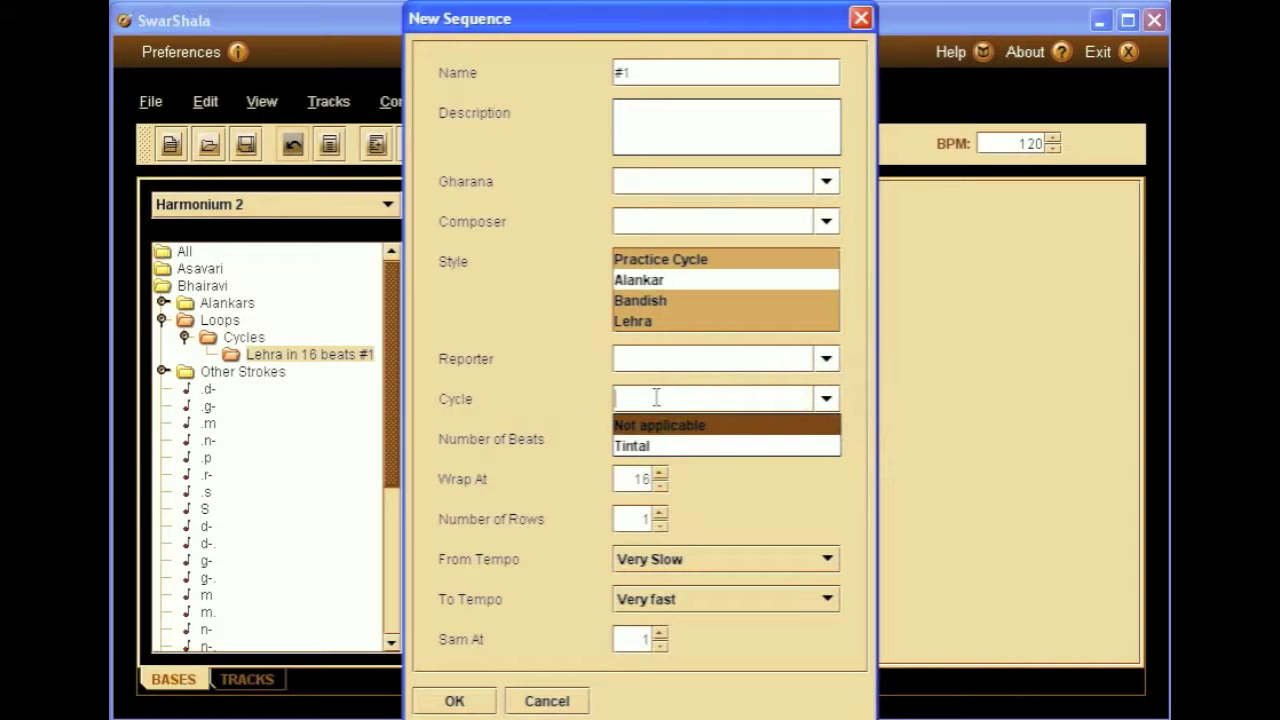
{"action": "left_click", "coordinate": [650, 446]}
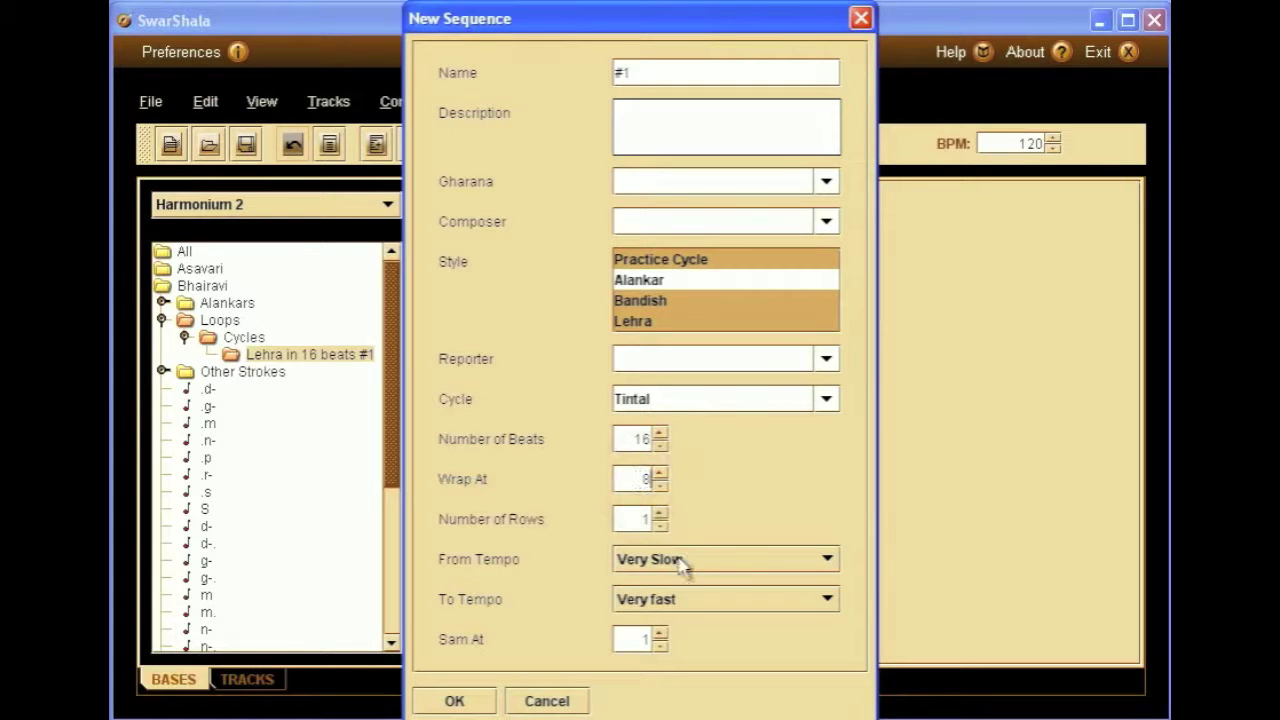
{"action": "left_click", "coordinate": [454, 701]}
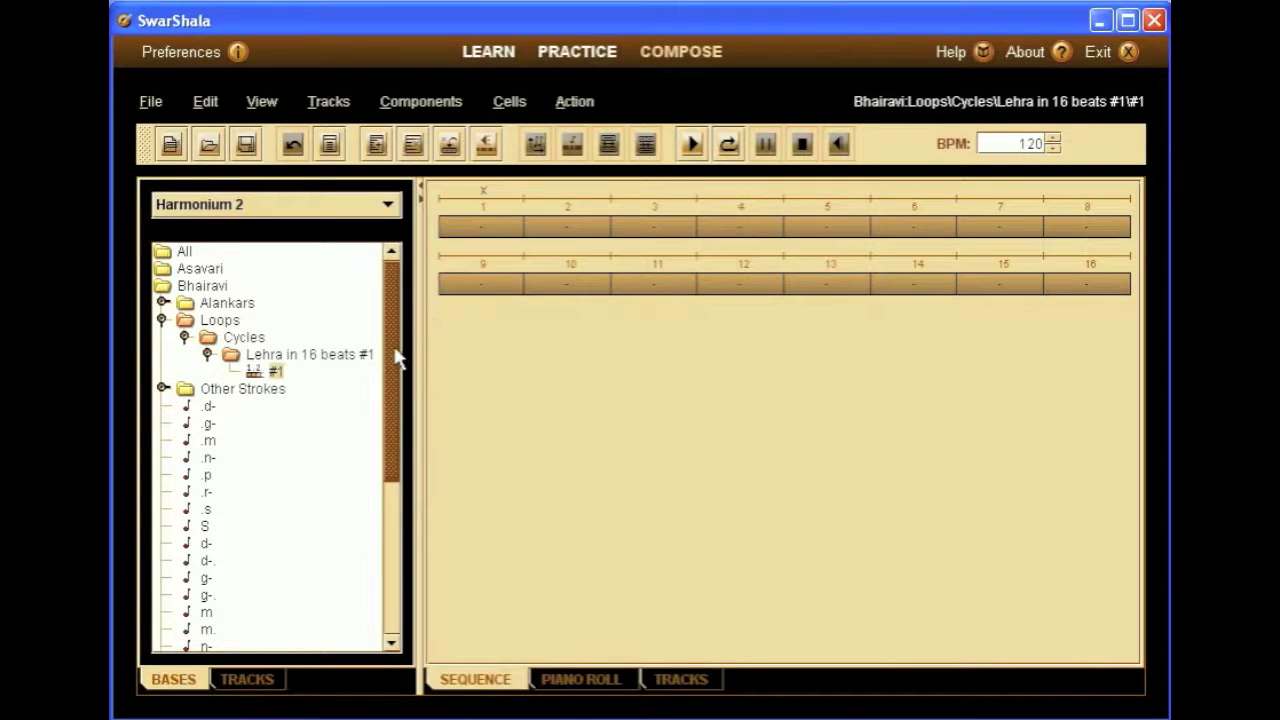
Step: Place Pa on beat 1 and fill beats 4–8 with Dha, Ma, Pa, Dha, Ni
{"action": "left_click_drag", "start_coordinate": [395, 360], "coordinate": [386, 431]}
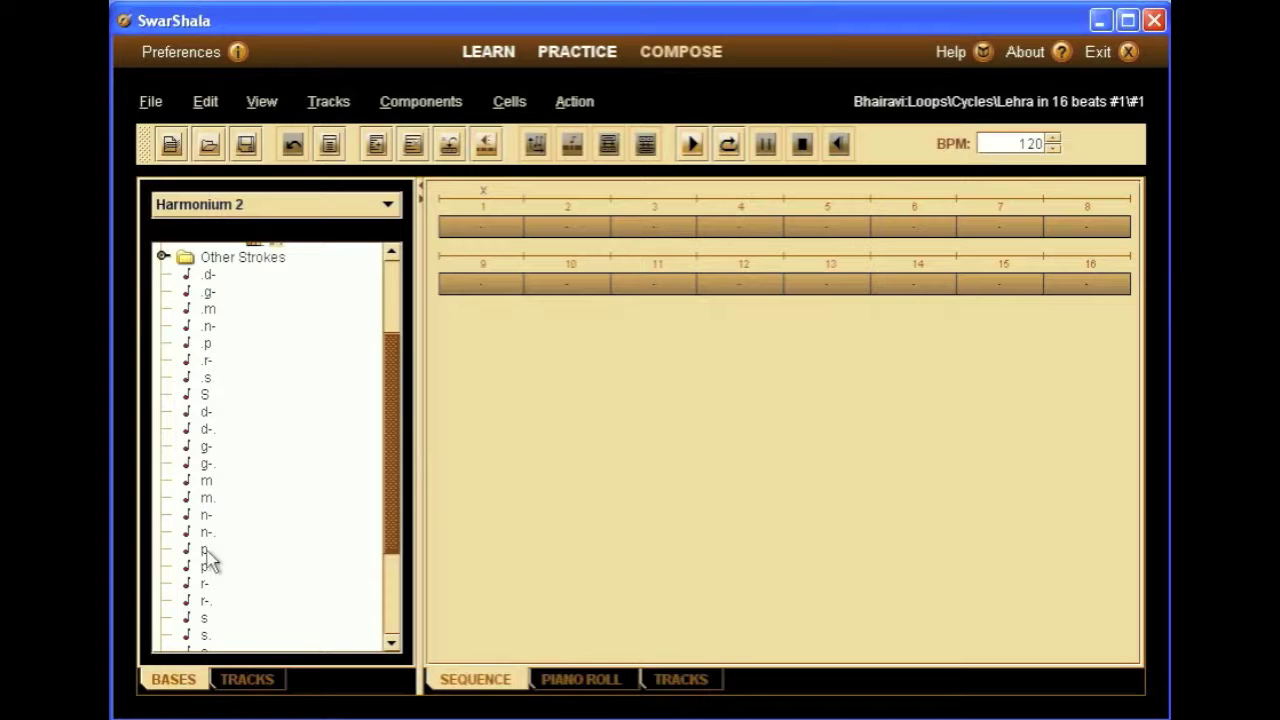
{"action": "mouse_move", "coordinate": [205, 558]}
{"action": "left_mouse_down"}
{"action": "mouse_move", "coordinate": [257, 540]}
{"action": "mouse_move", "coordinate": [460, 346]}
{"action": "mouse_move", "coordinate": [508, 235]}
{"action": "left_mouse_up"}
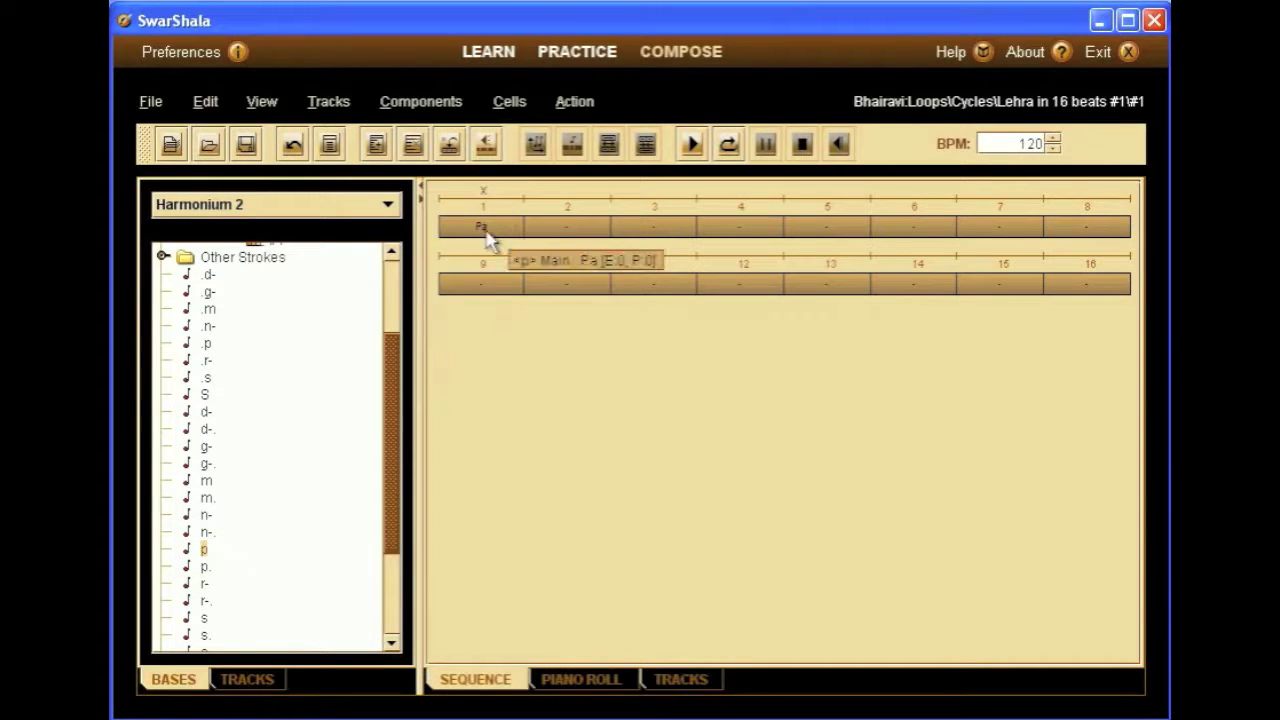
{"action": "left_click", "coordinate": [726, 234]}
{"action": "left_click", "coordinate": [723, 229]}
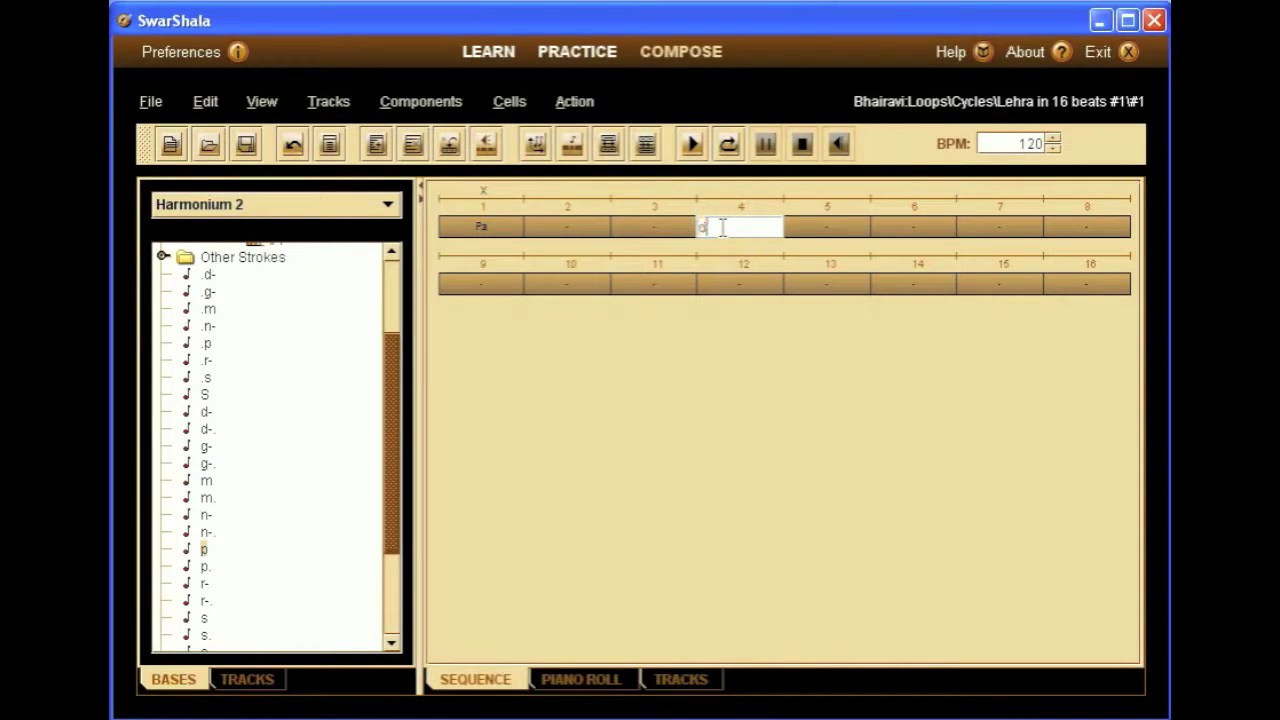
{"action": "type", "text": "d-"}
{"action": "key", "text": "Return"}
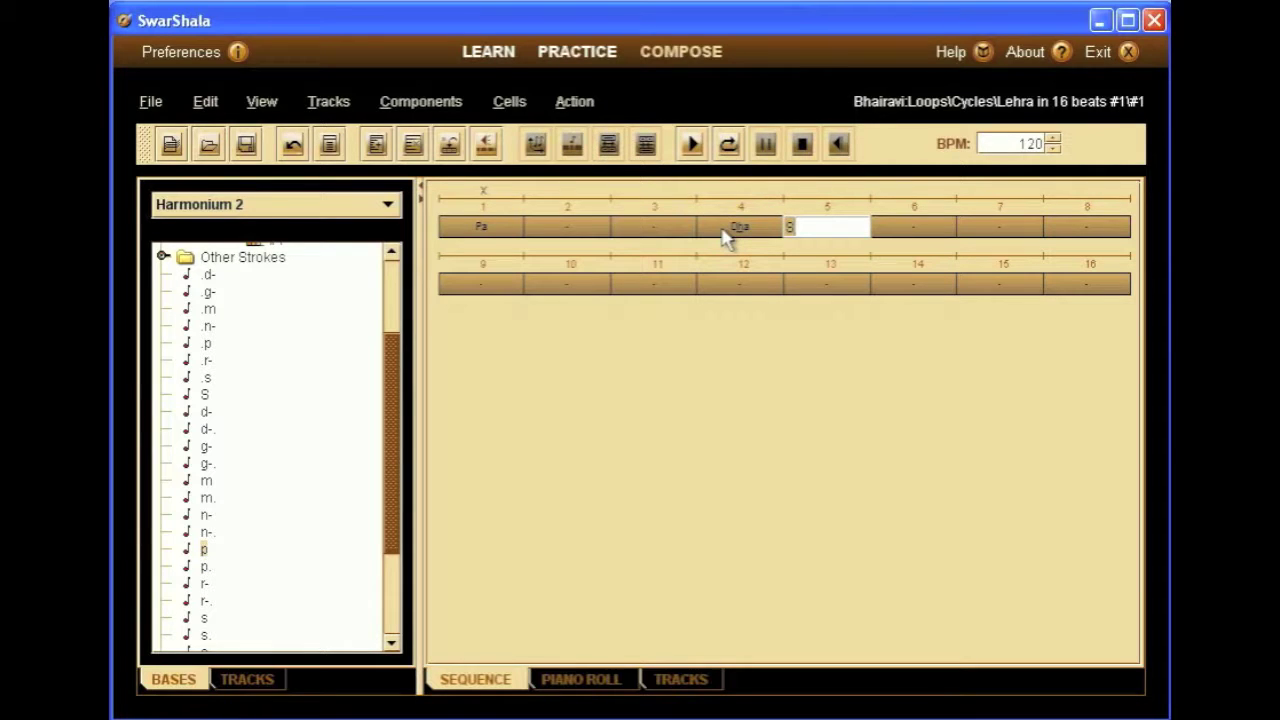
{"action": "type", "text": "m"}
{"action": "key", "text": "Return"}
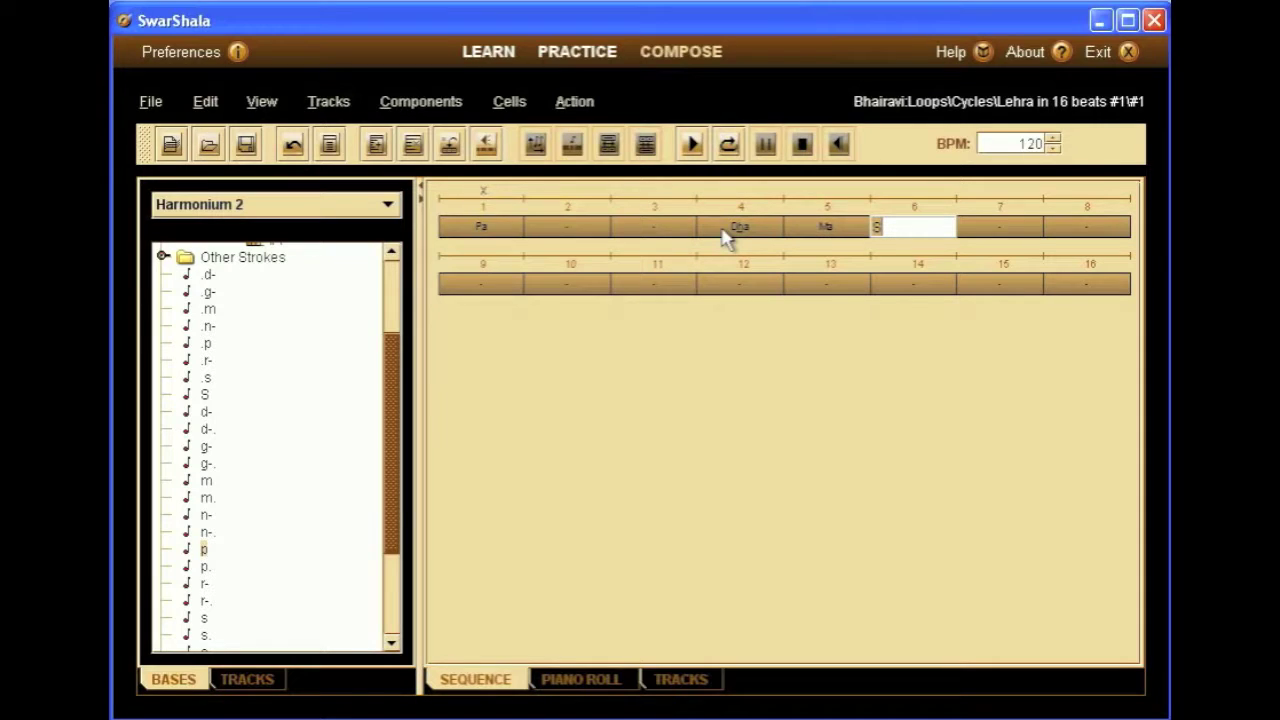
{"action": "key", "text": "Return"}
{"action": "type", "text": "d-"}
{"action": "key", "text": "Return"}
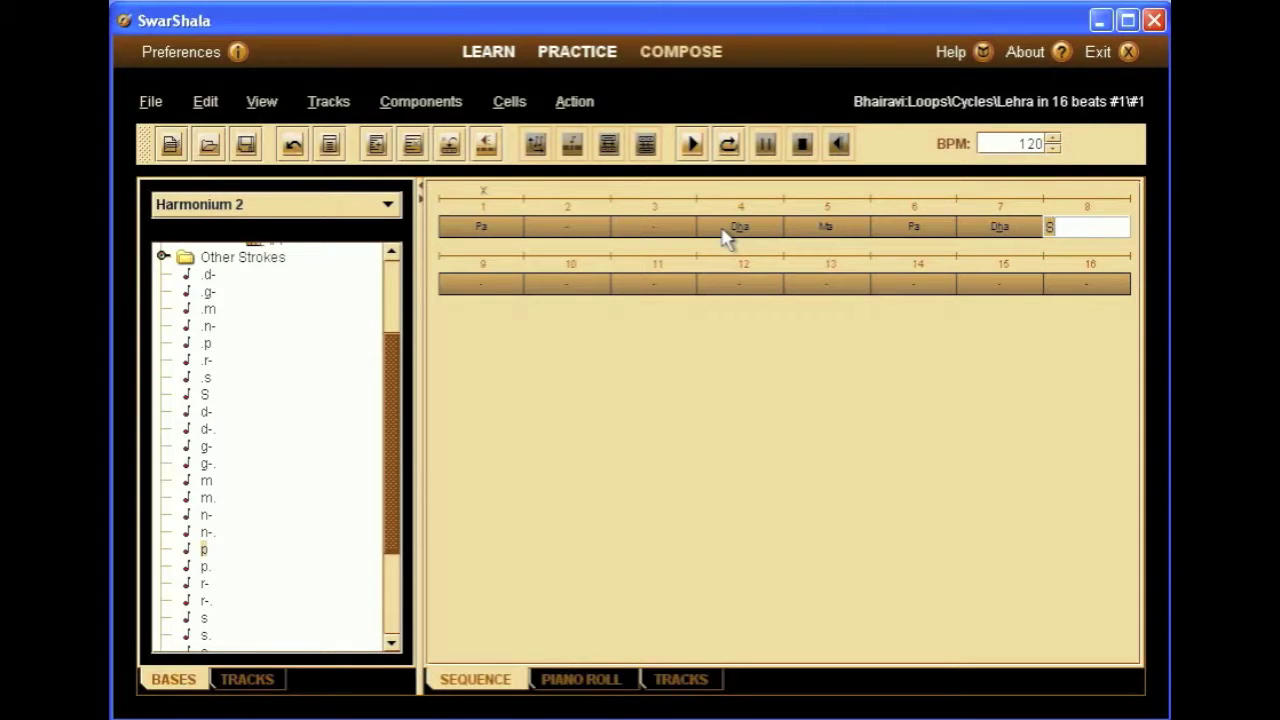
{"action": "type", "text": "n-"}
{"action": "key", "text": "Return"}
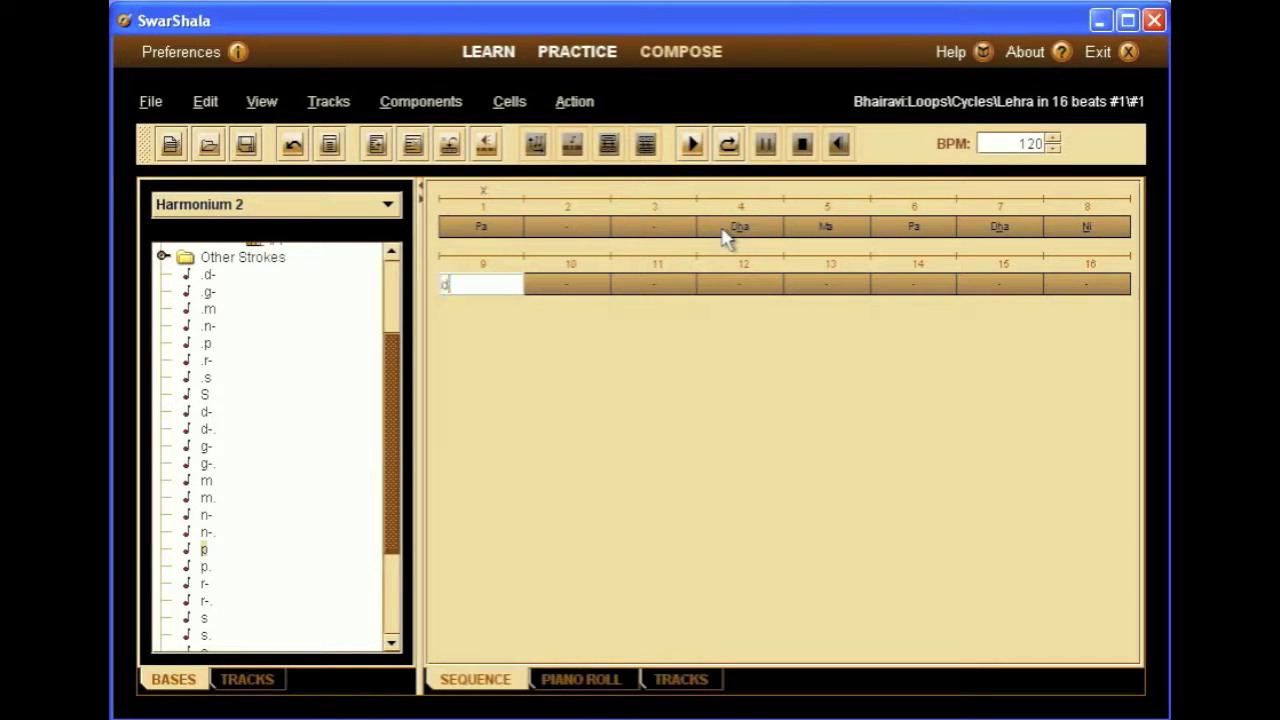
Step: Fill beats 9–16 with Dha, Pa, Dha, Pa, Ma, Ma, Ga, Ma
{"action": "key", "text": "Return"}
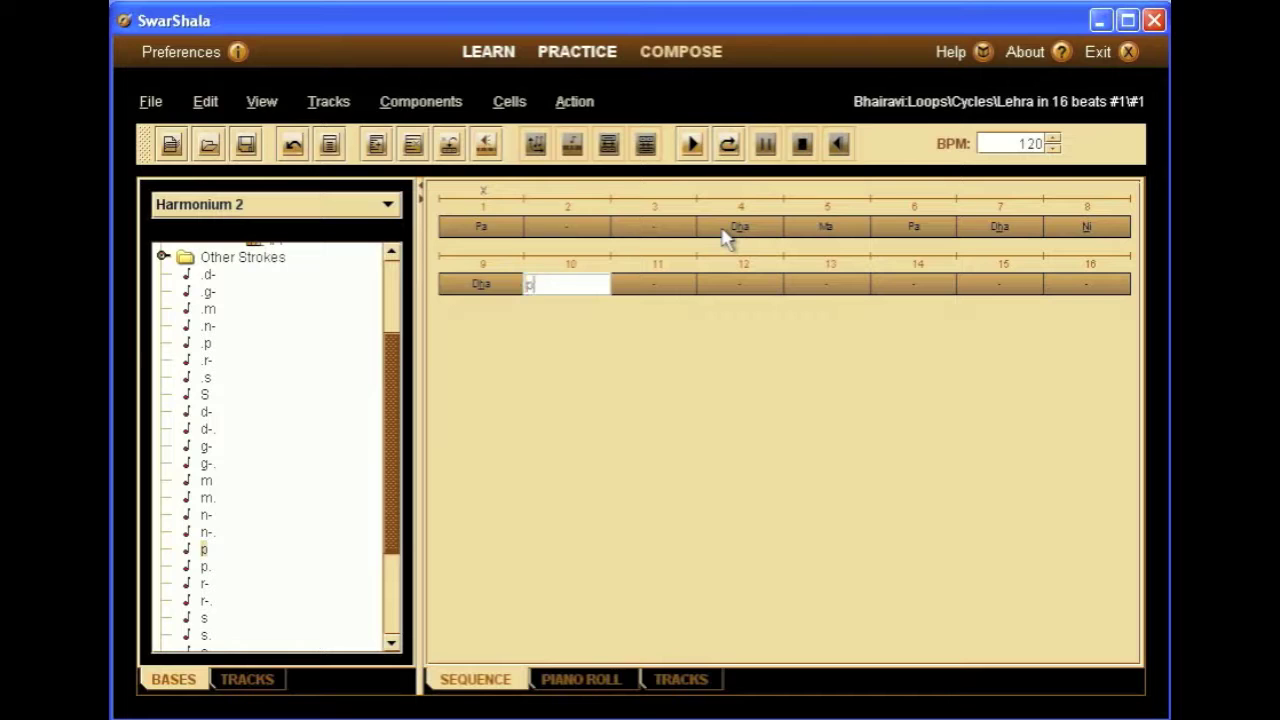
{"action": "key", "text": "Return"}
{"action": "type", "text": "d"}
{"action": "key", "text": "Return"}
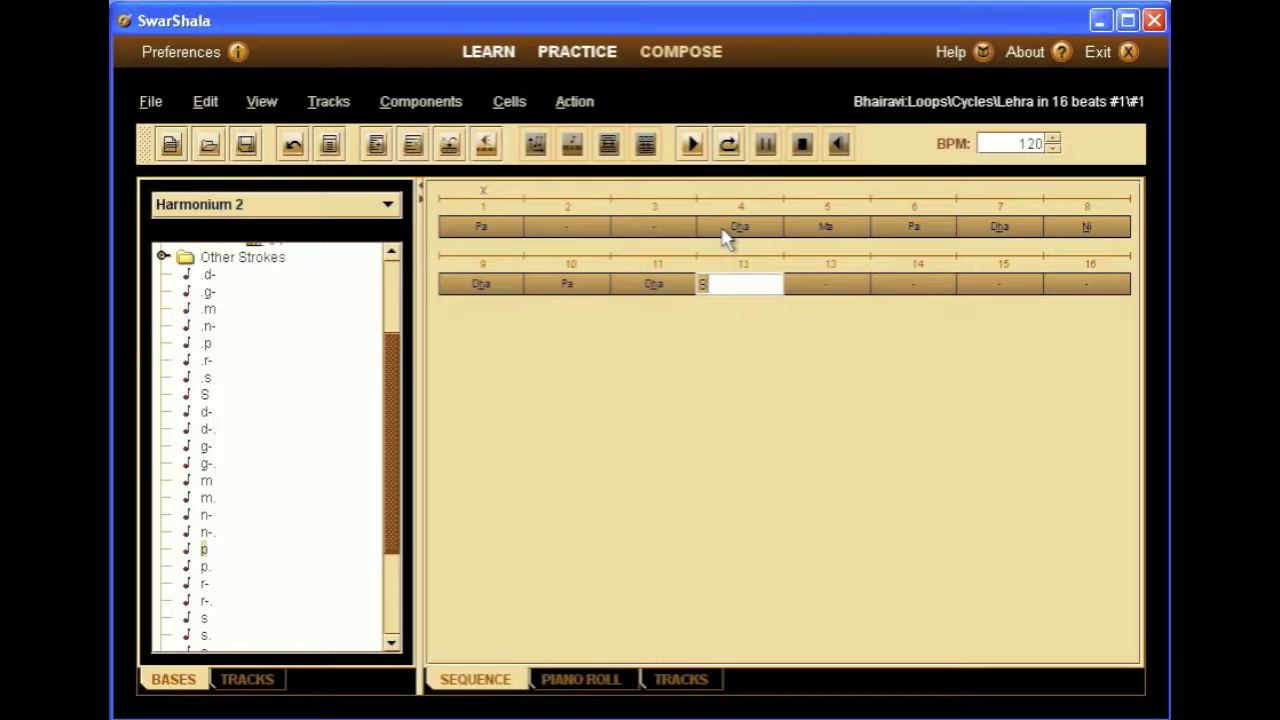
{"action": "key", "text": "Return"}
{"action": "key", "text": "Return"}
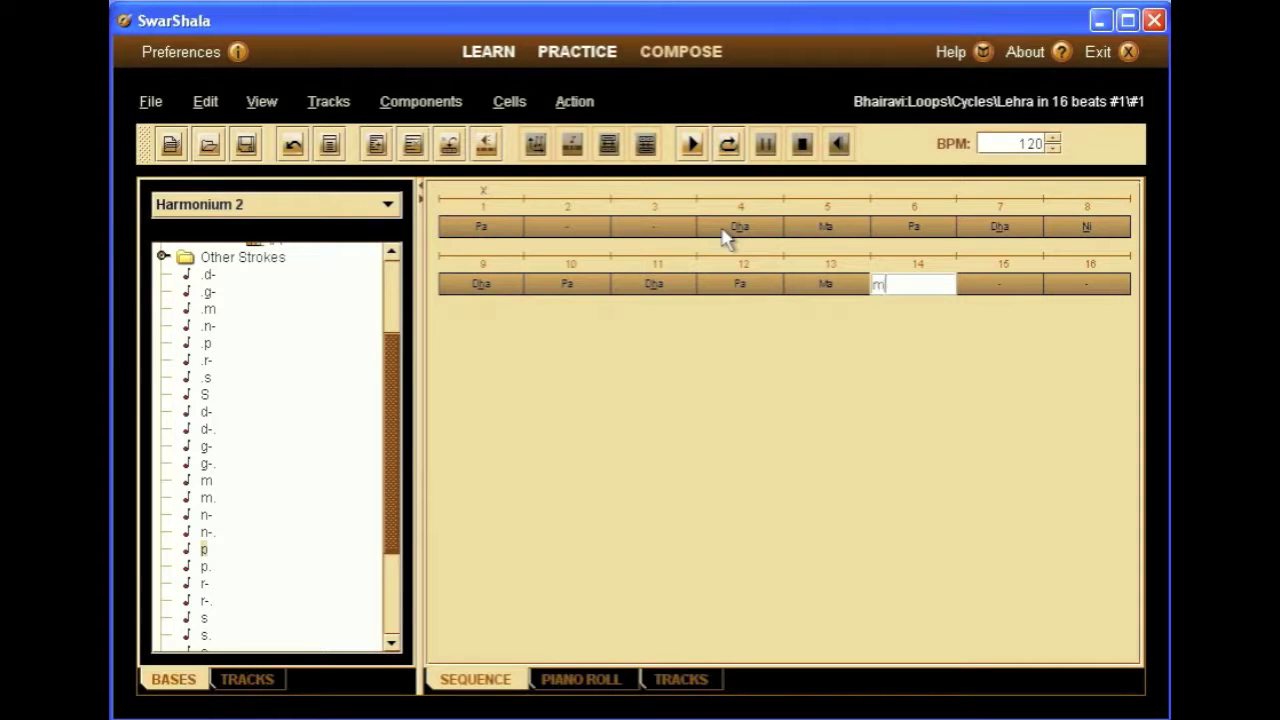
{"action": "key", "text": "Return"}
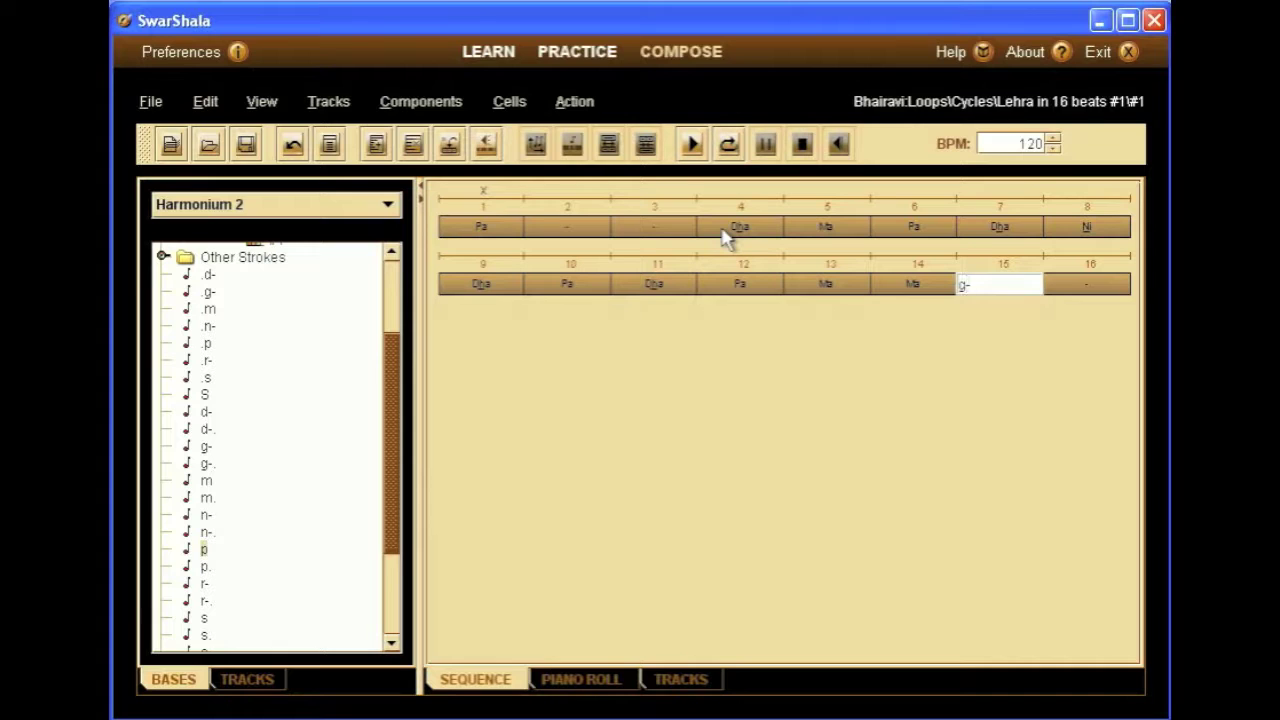
{"action": "key", "text": "Return"}
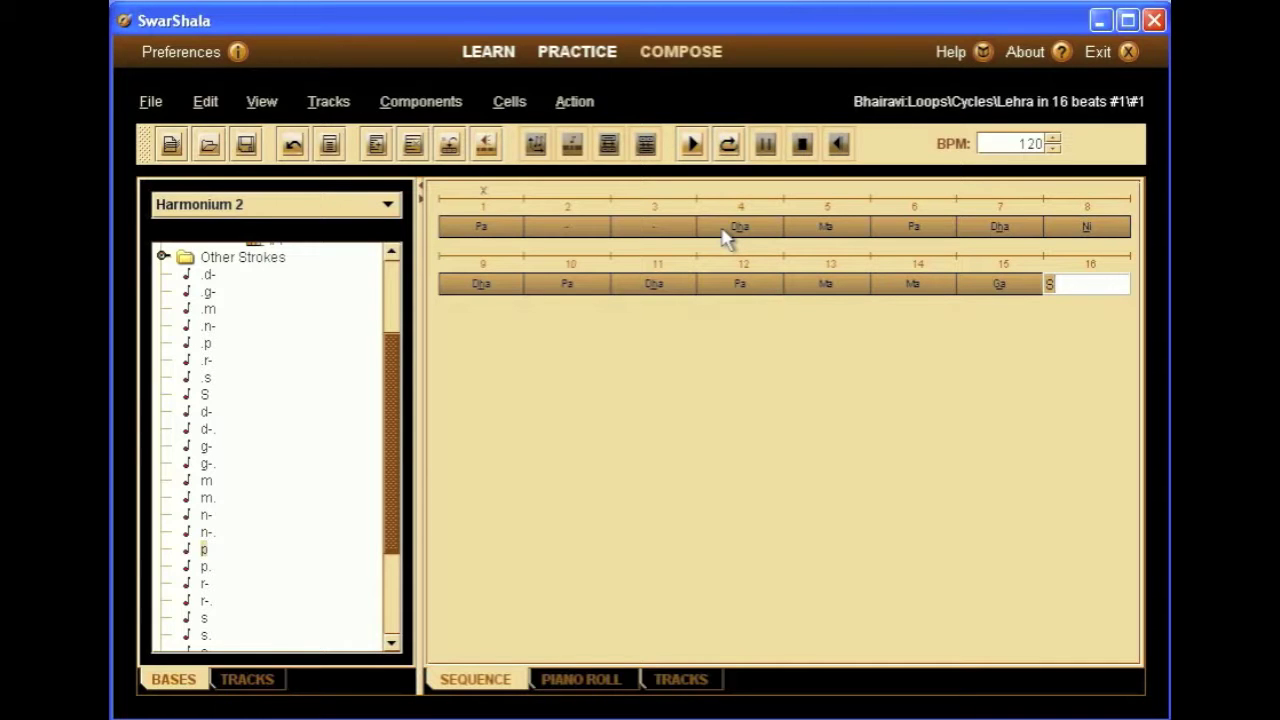
{"action": "key", "text": "Return"}
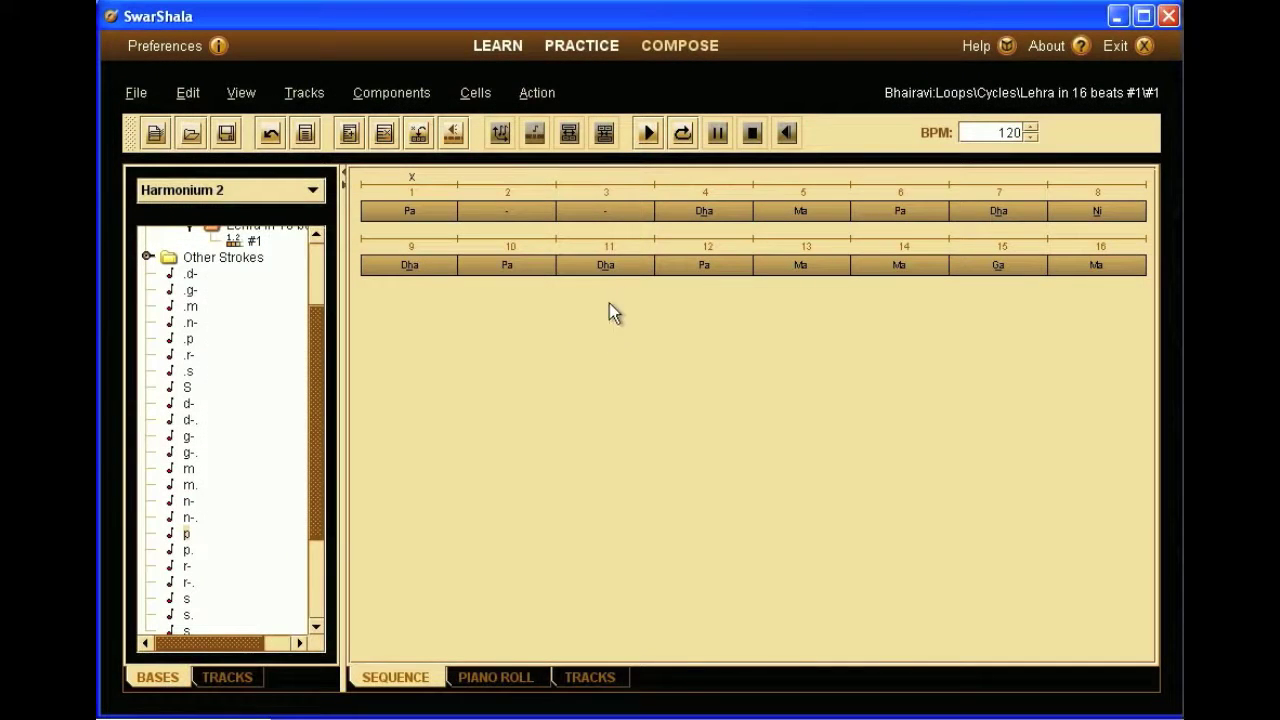
Step: Play the 16-beat Lehra #1 in a loop at 120 BPM
{"action": "left_click", "coordinate": [681, 136]}
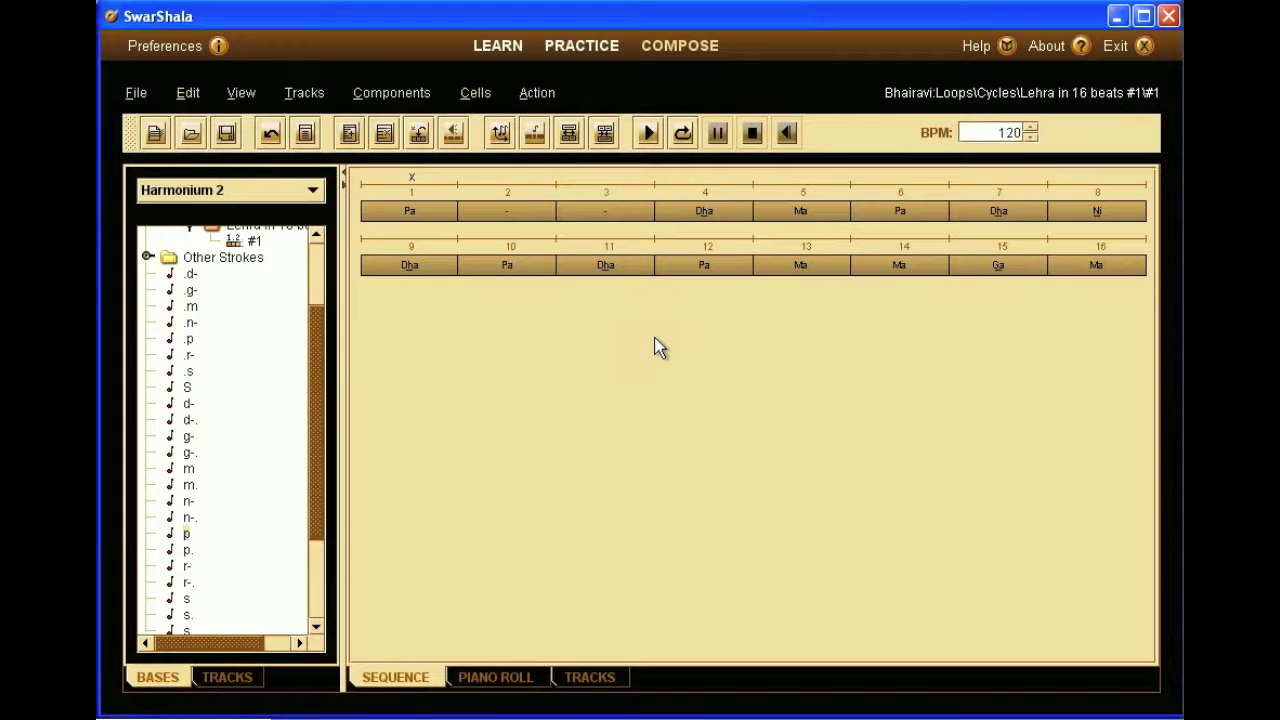
Step: Add an Other Finger #2 : Pa stroke at octave 1 to beat 1's cell, alongside Main : Pa
{"action": "left_click", "coordinate": [438, 214]}
{"action": "right_click", "coordinate": [438, 214]}
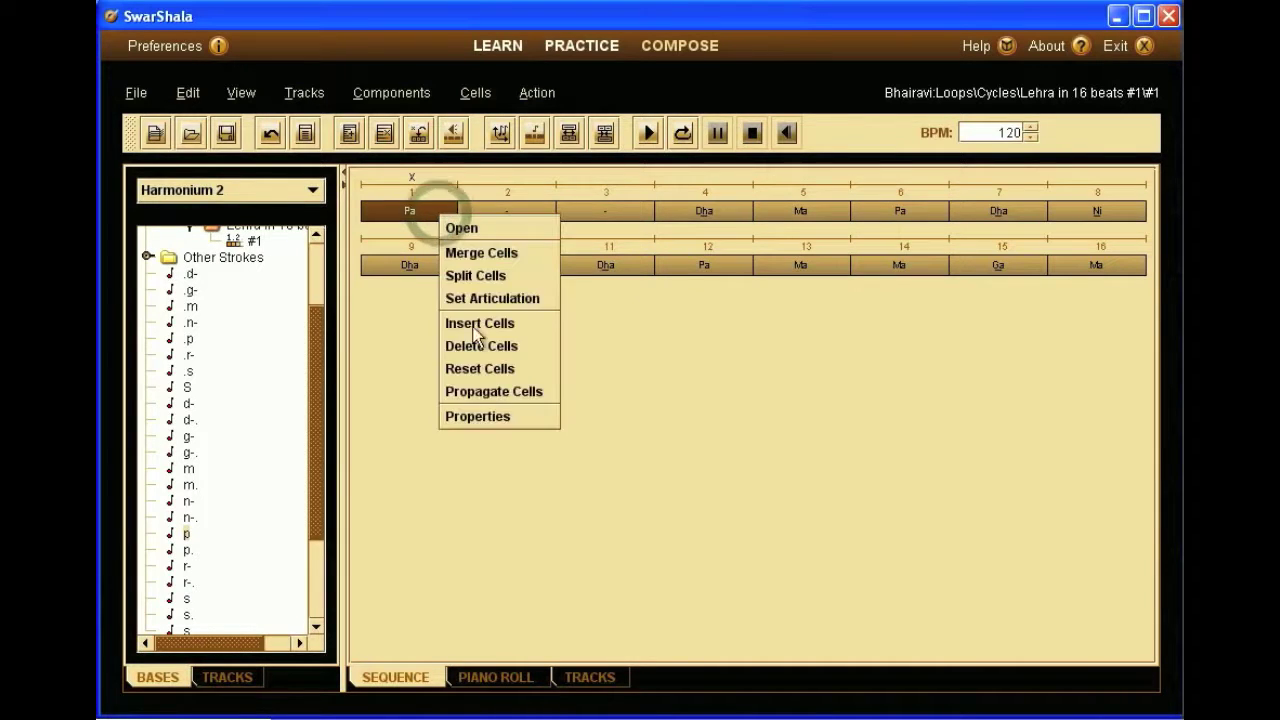
{"action": "left_click", "coordinate": [487, 415]}
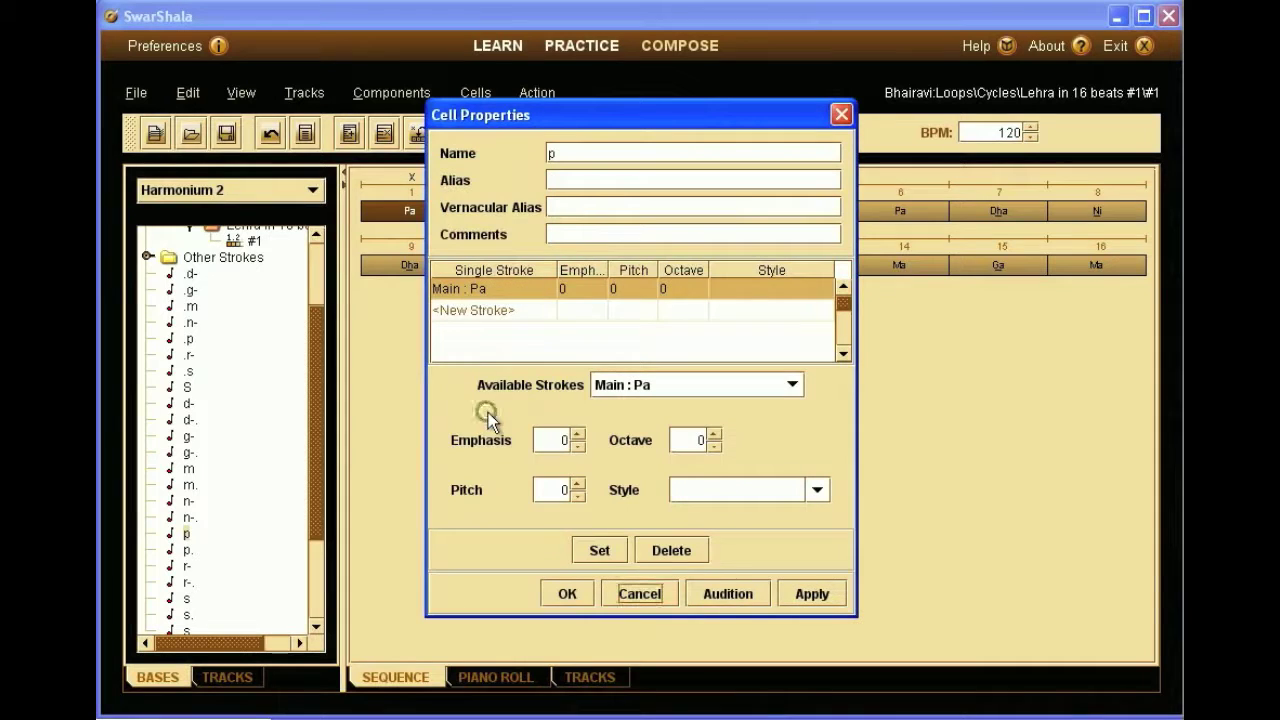
{"action": "left_click", "coordinate": [490, 290]}
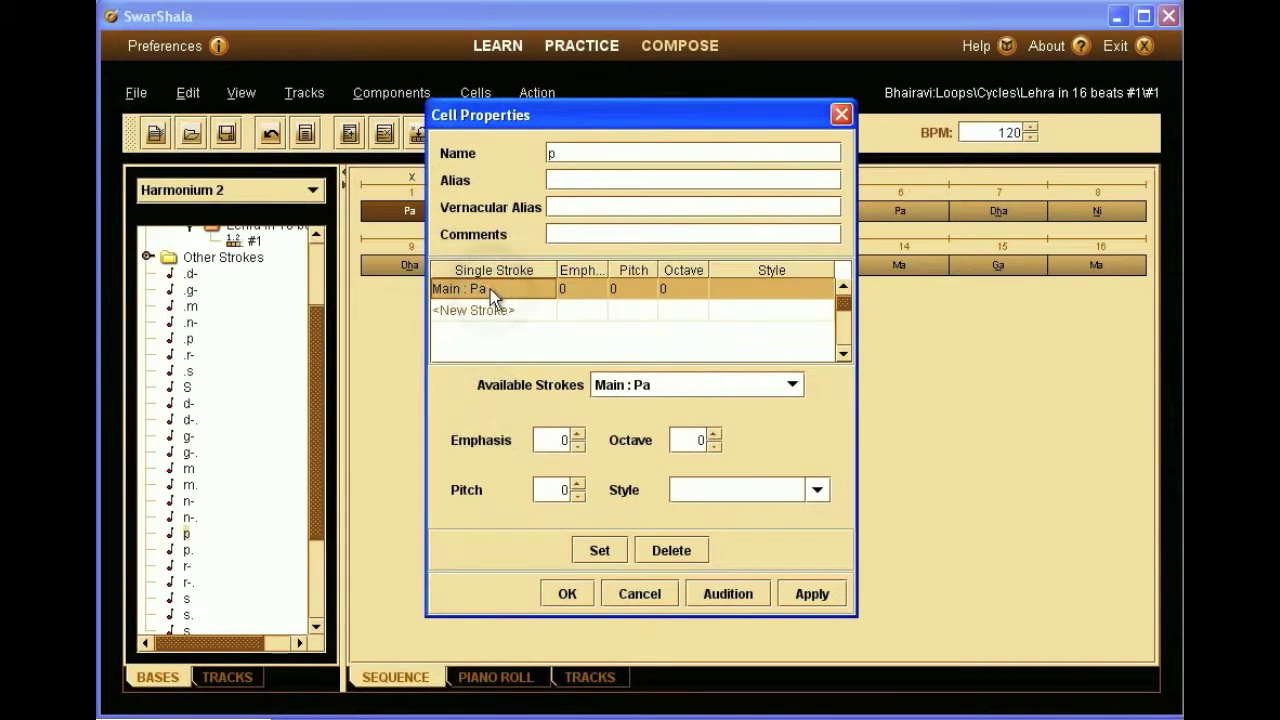
{"action": "left_click", "coordinate": [494, 310]}
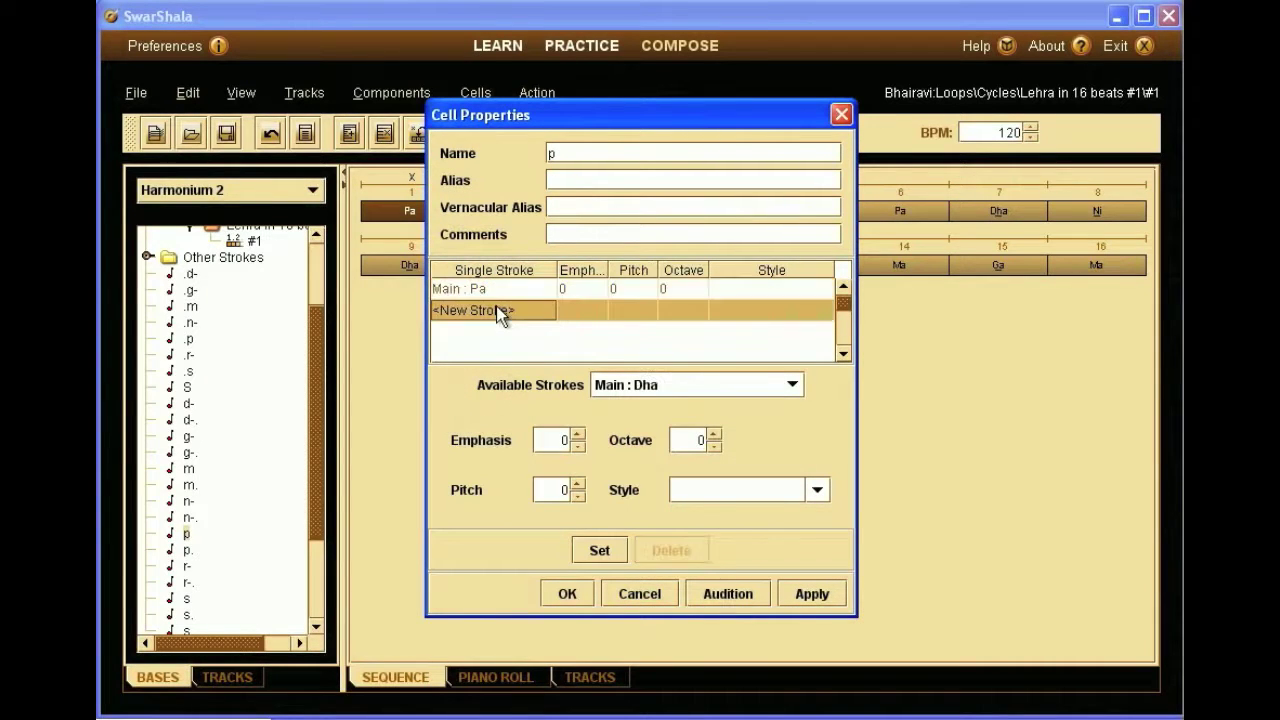
{"action": "left_click", "coordinate": [788, 384]}
{"action": "mouse_move", "coordinate": [796, 407]}
{"action": "left_mouse_down"}
{"action": "mouse_move", "coordinate": [795, 458]}
{"action": "mouse_move", "coordinate": [795, 447]}
{"action": "left_mouse_up"}
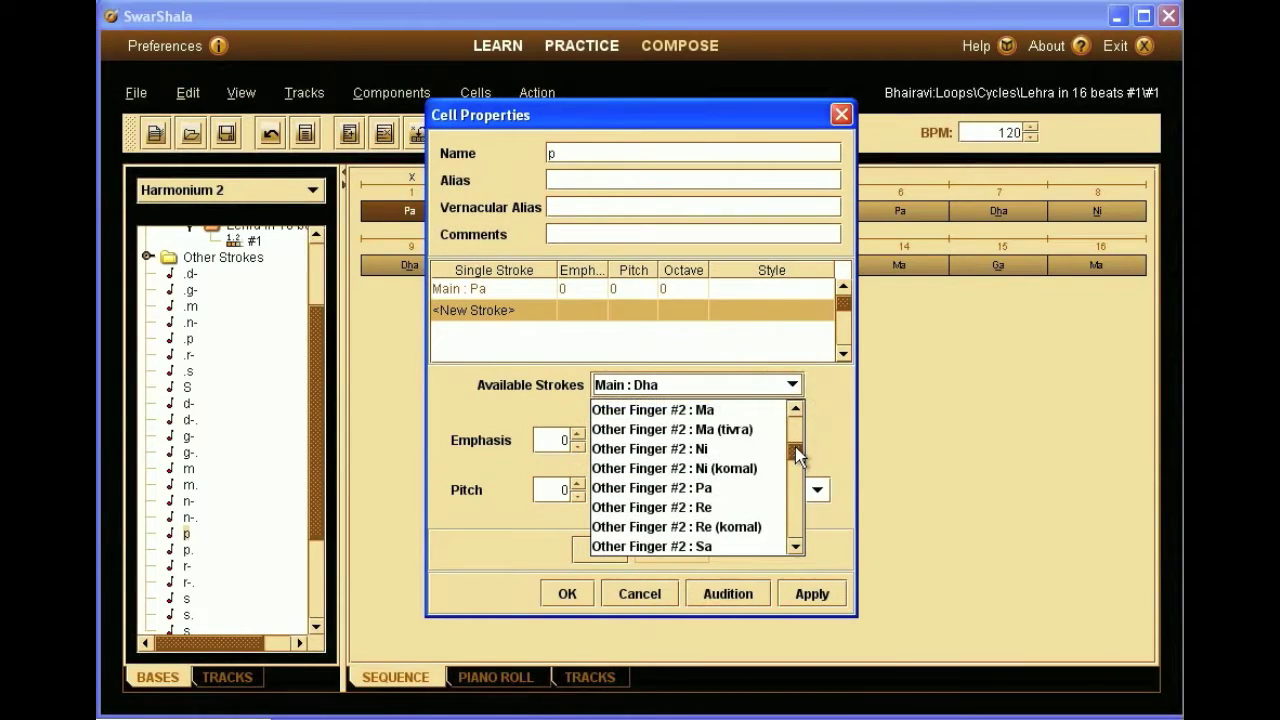
{"action": "left_click", "coordinate": [730, 488]}
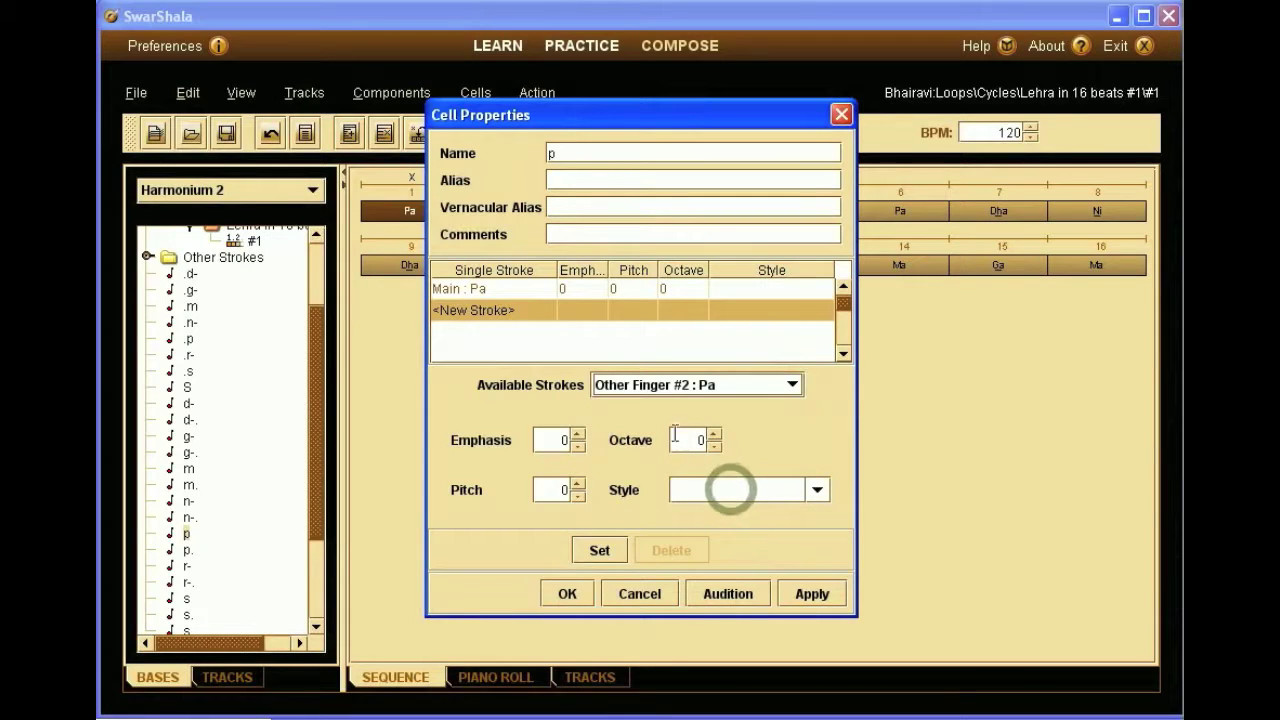
{"action": "left_click", "coordinate": [714, 436]}
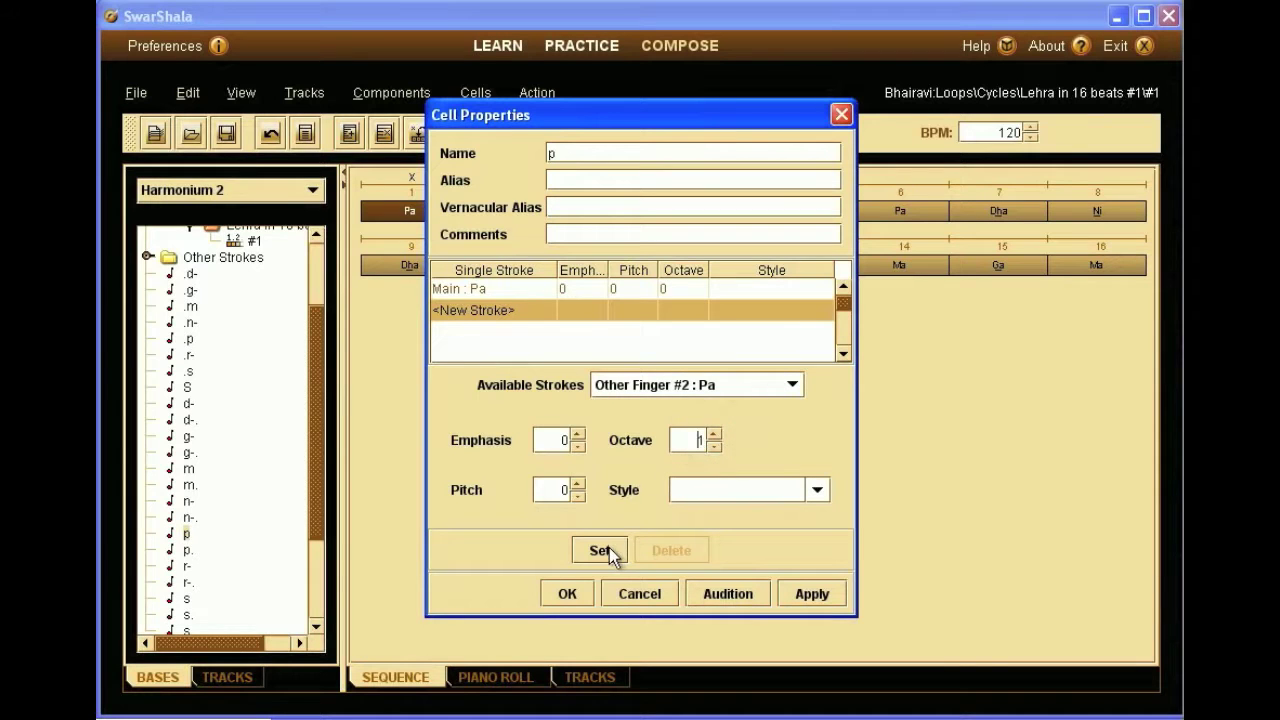
{"action": "left_click", "coordinate": [609, 549]}
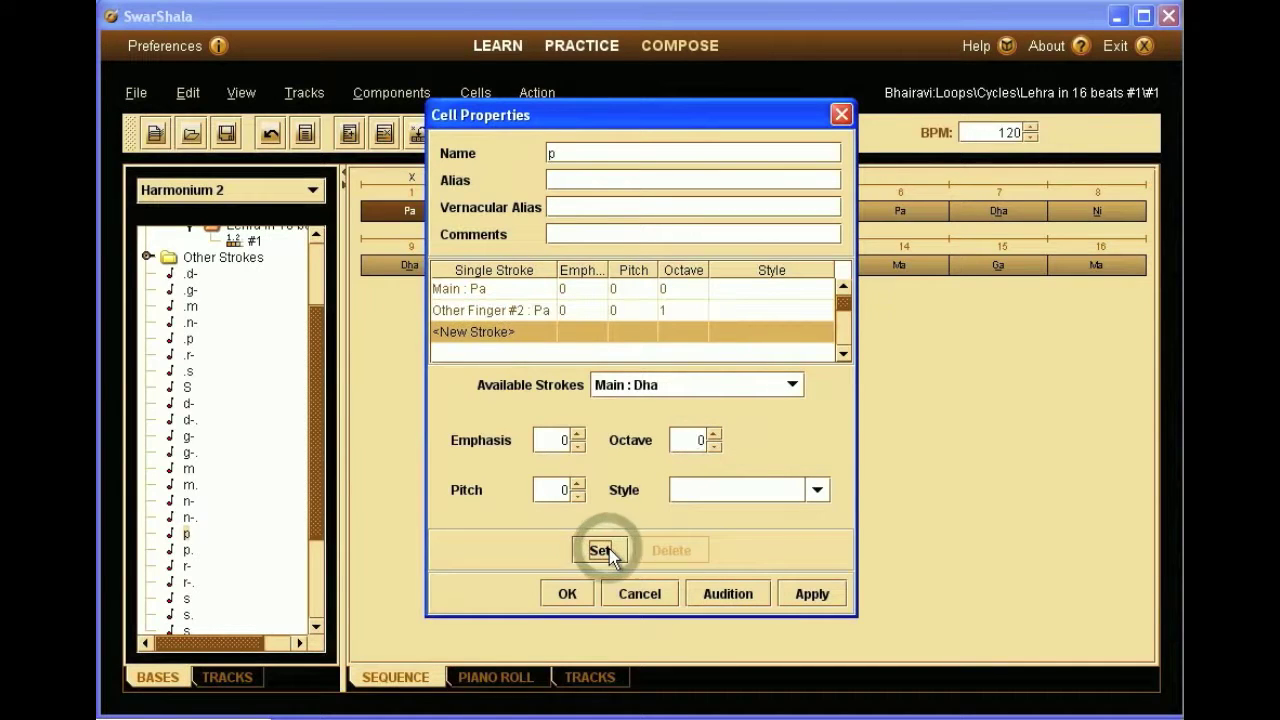
{"action": "left_click", "coordinate": [581, 592]}
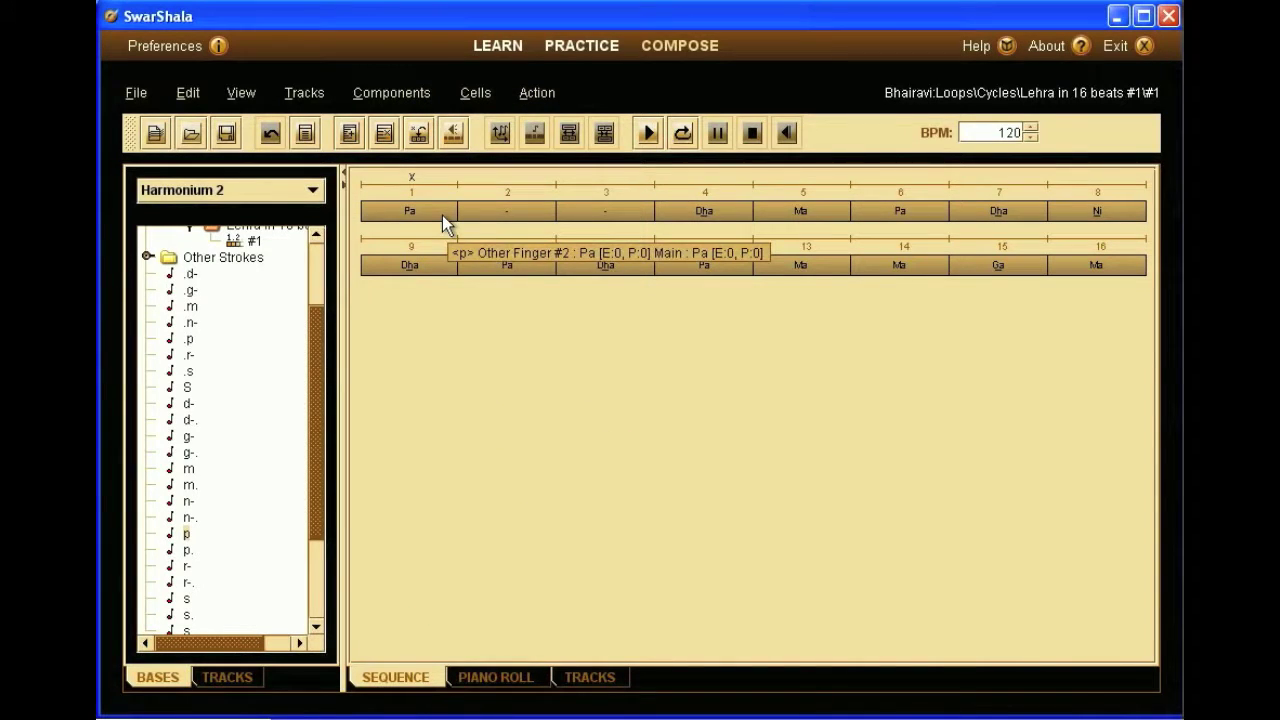
Step: Play the loop with the layered beat-1 Pa, stop it, and select beat 4's Dha
{"action": "left_click", "coordinate": [683, 132]}
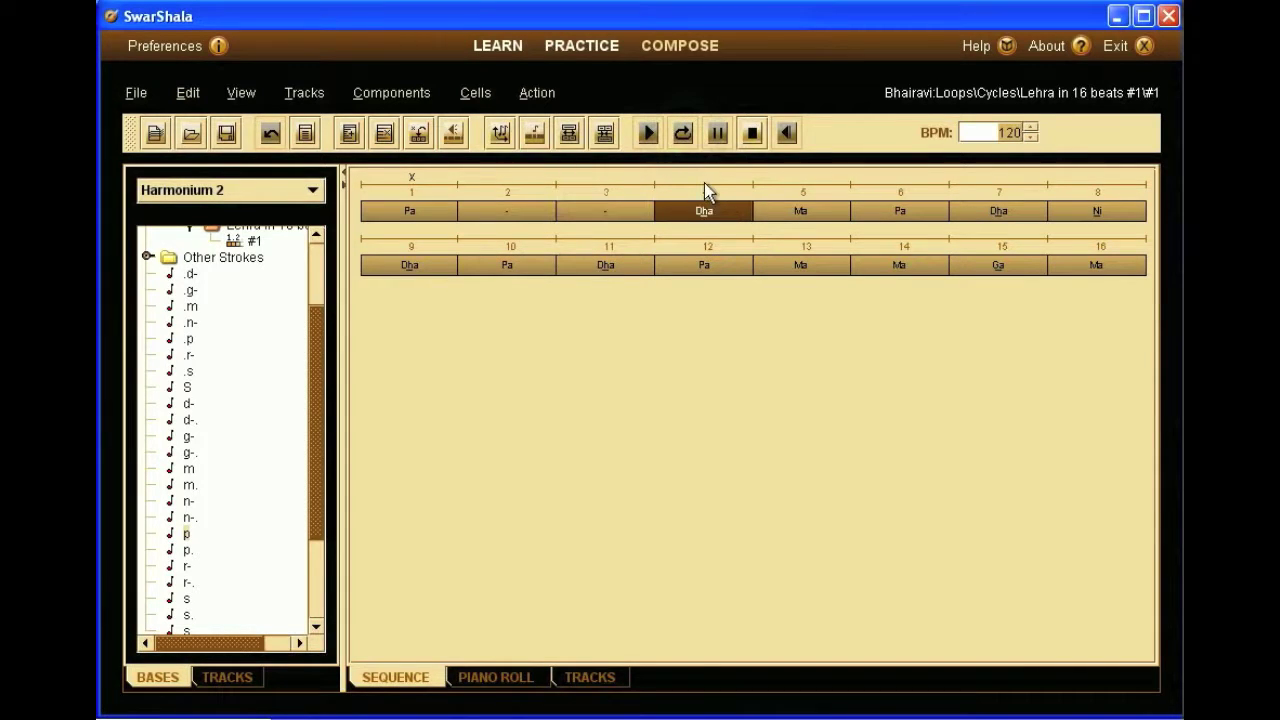
{"action": "left_click", "coordinate": [754, 134]}
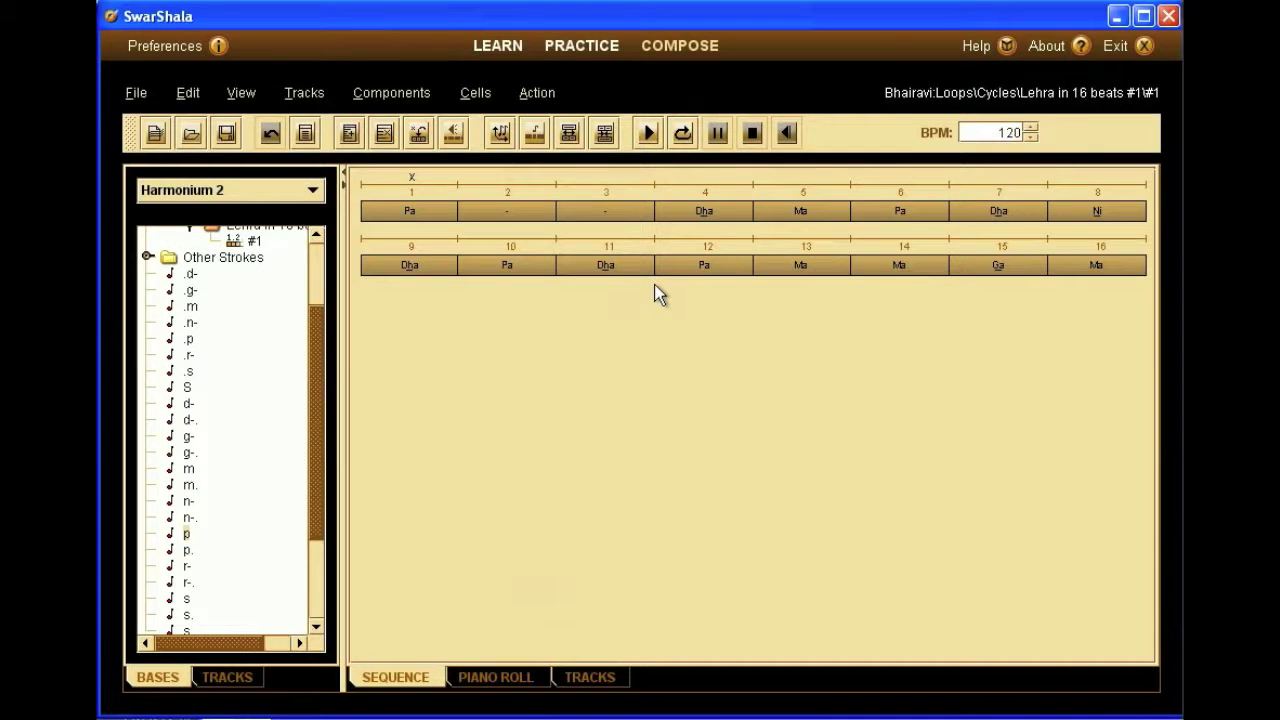
{"action": "left_click", "coordinate": [671, 212]}
Step: Give beat 4's Dha an extra Other Finger #2 : Pa stroke at octave 1 with Mute style
{"action": "right_click", "coordinate": [670, 206]}
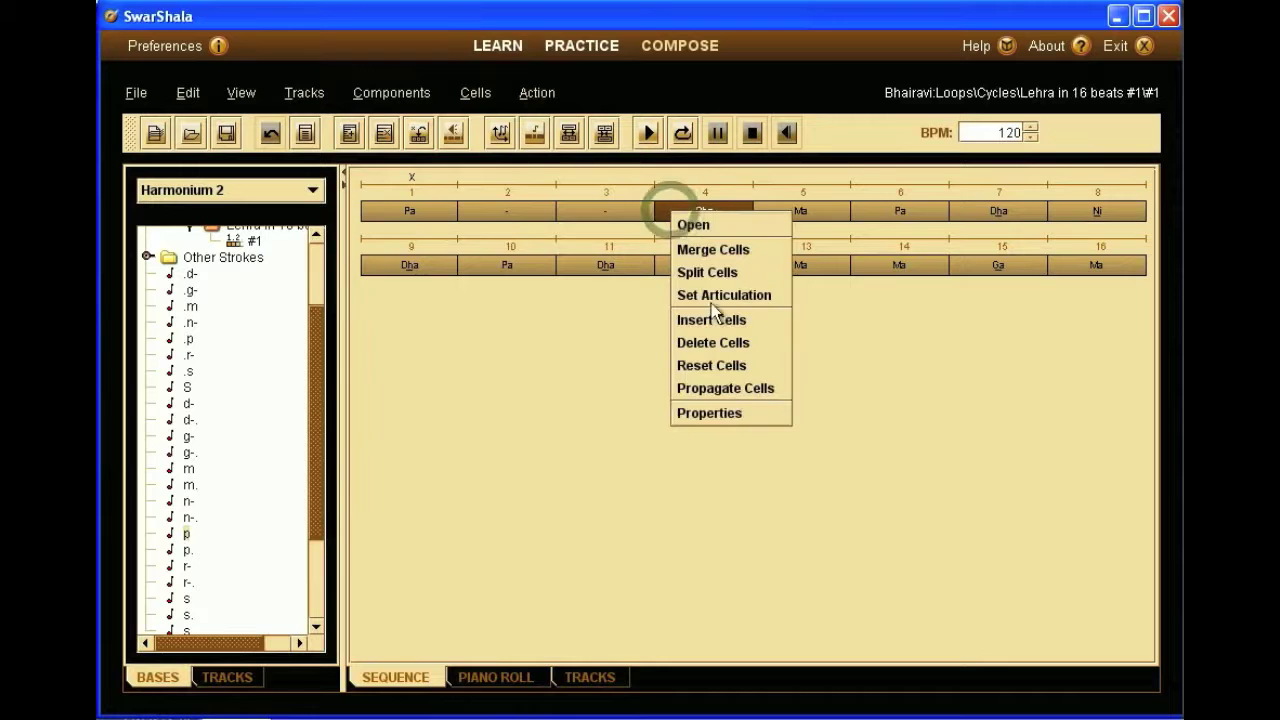
{"action": "left_click", "coordinate": [720, 413]}
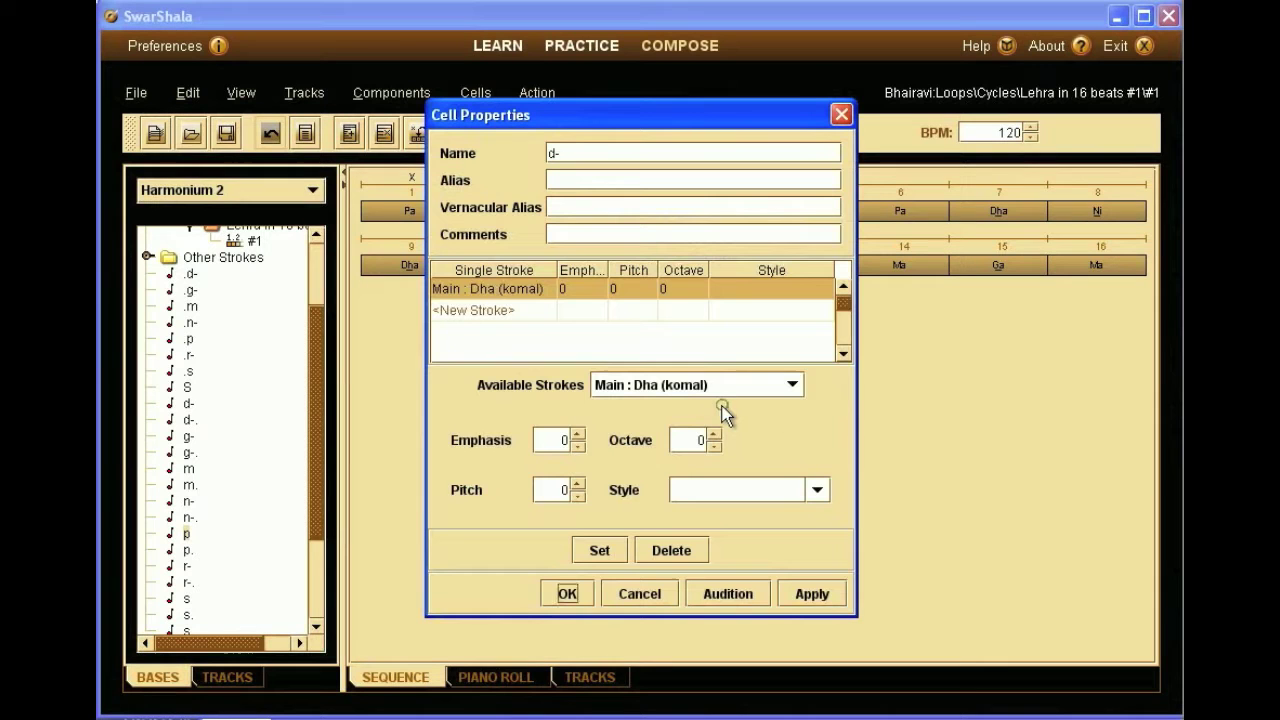
{"action": "left_click", "coordinate": [579, 313]}
{"action": "left_click", "coordinate": [791, 385]}
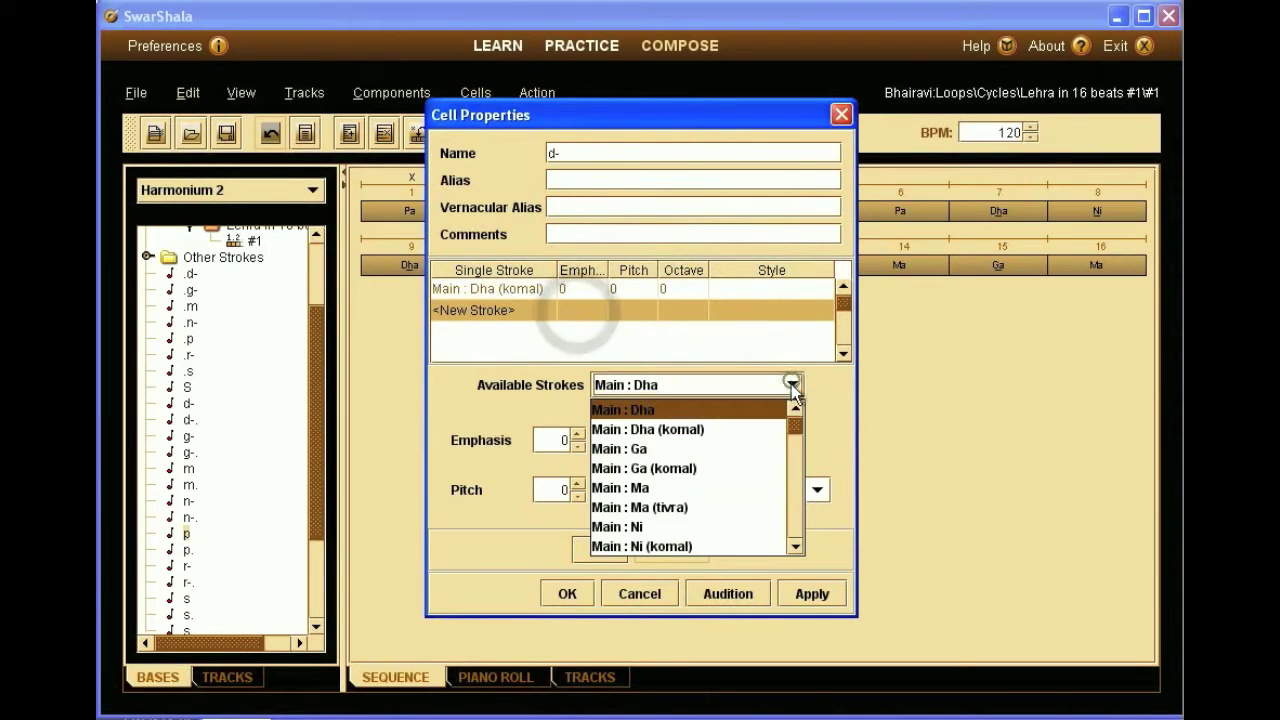
{"action": "left_click_drag", "start_coordinate": [791, 422], "coordinate": [789, 447]}
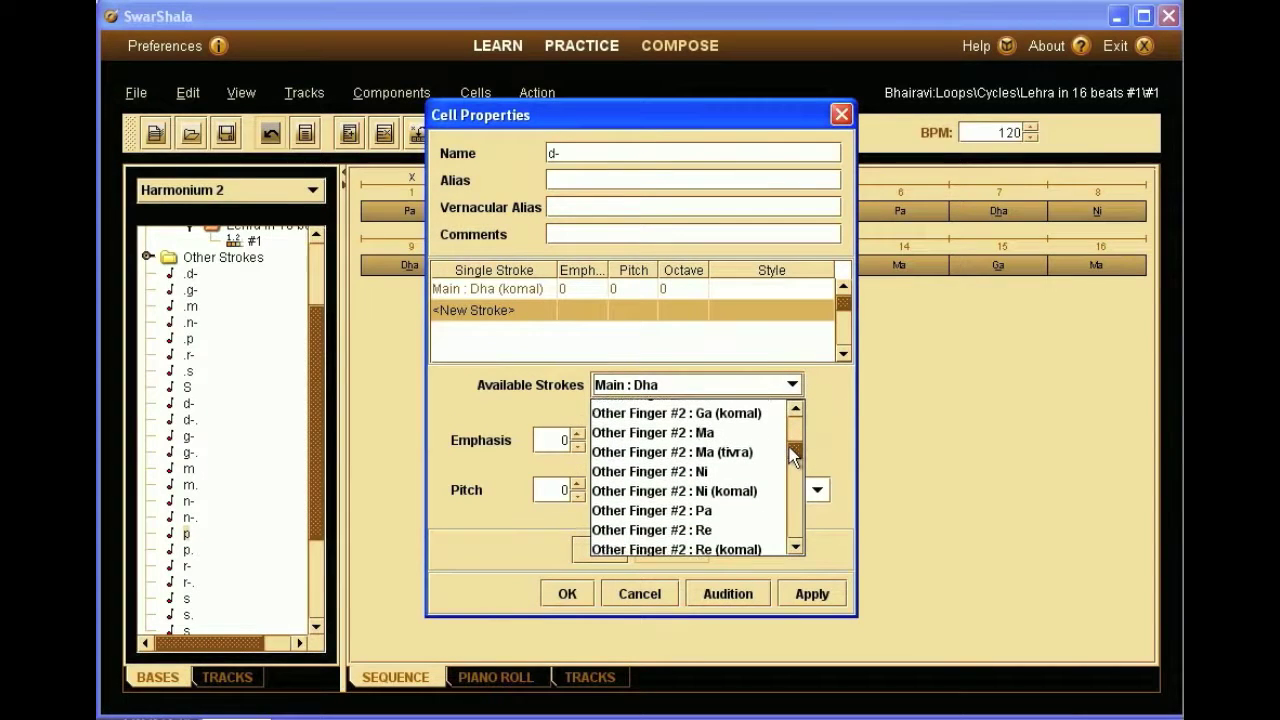
{"action": "left_click", "coordinate": [720, 512]}
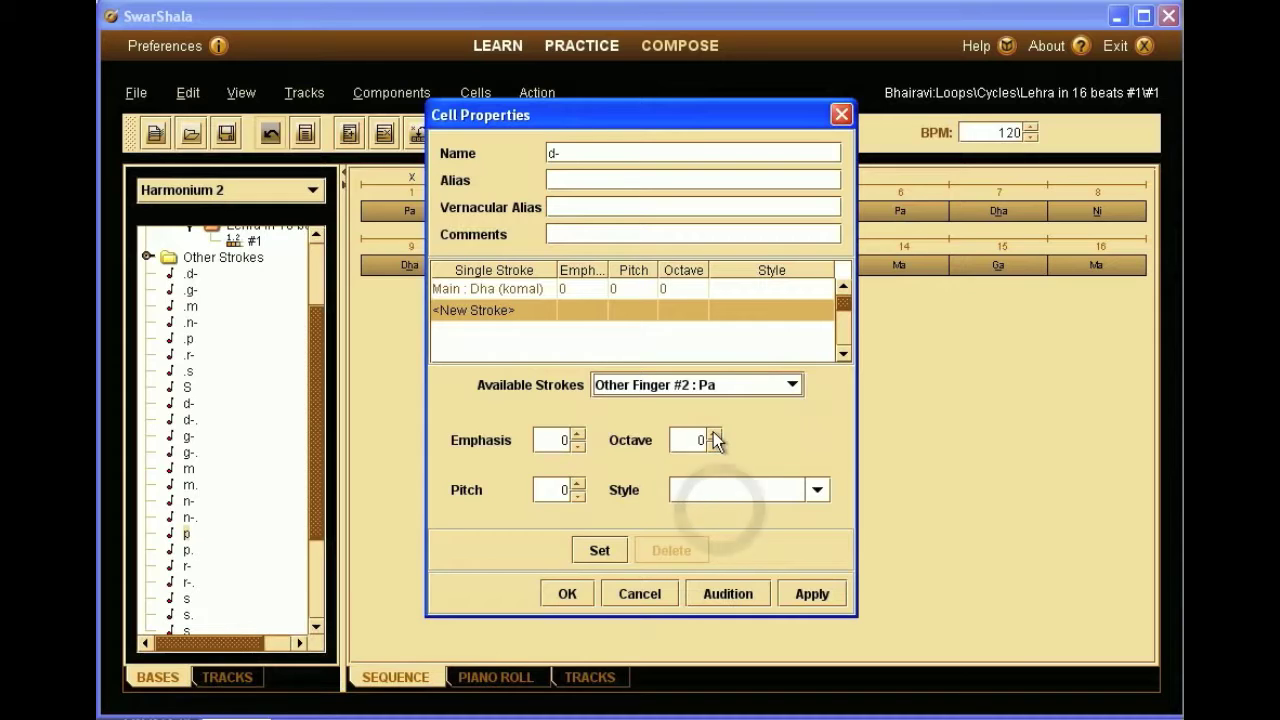
{"action": "left_click", "coordinate": [706, 437]}
{"action": "left_click", "coordinate": [690, 488]}
{"action": "type", "text": "Mute"}
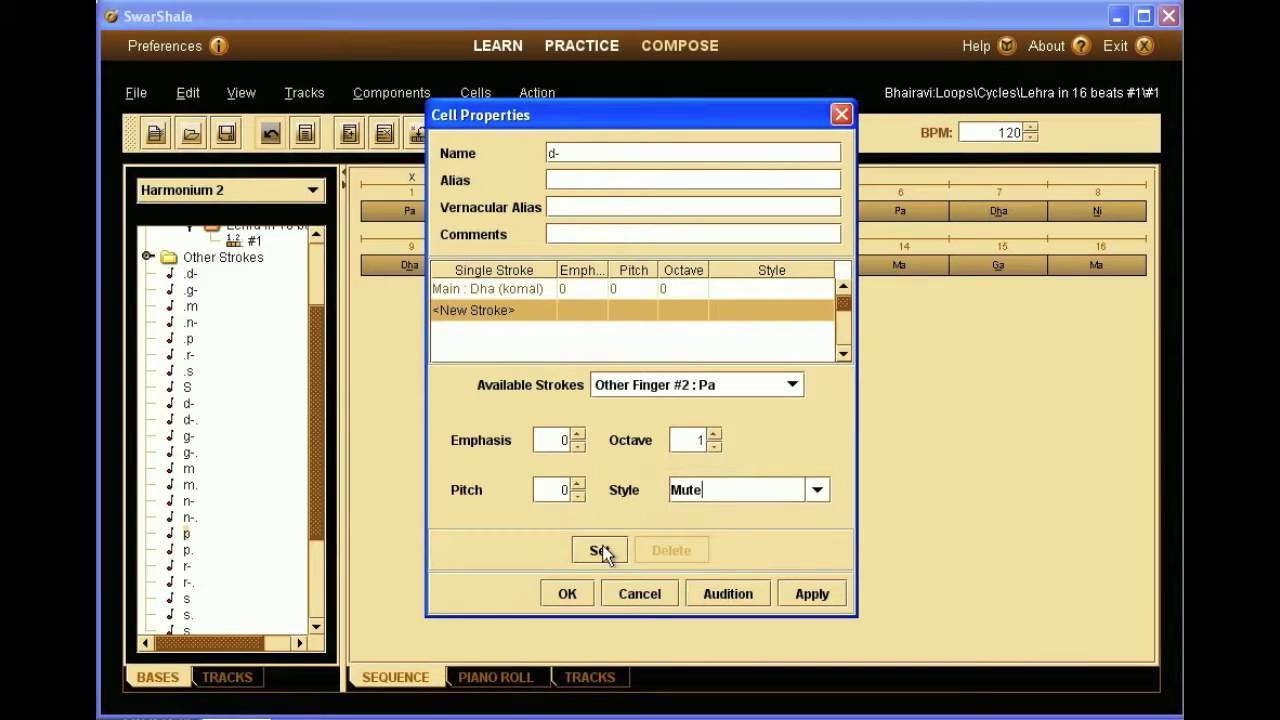
{"action": "left_click", "coordinate": [600, 550]}
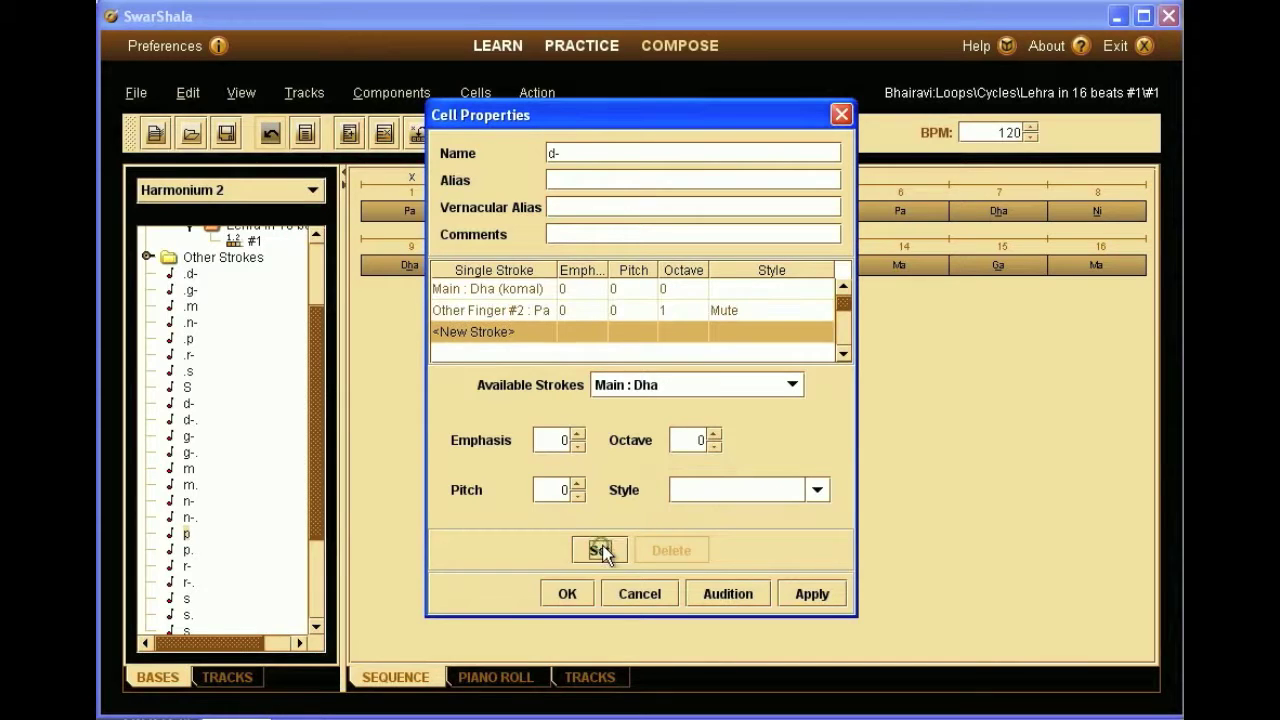
{"action": "left_click", "coordinate": [581, 596]}
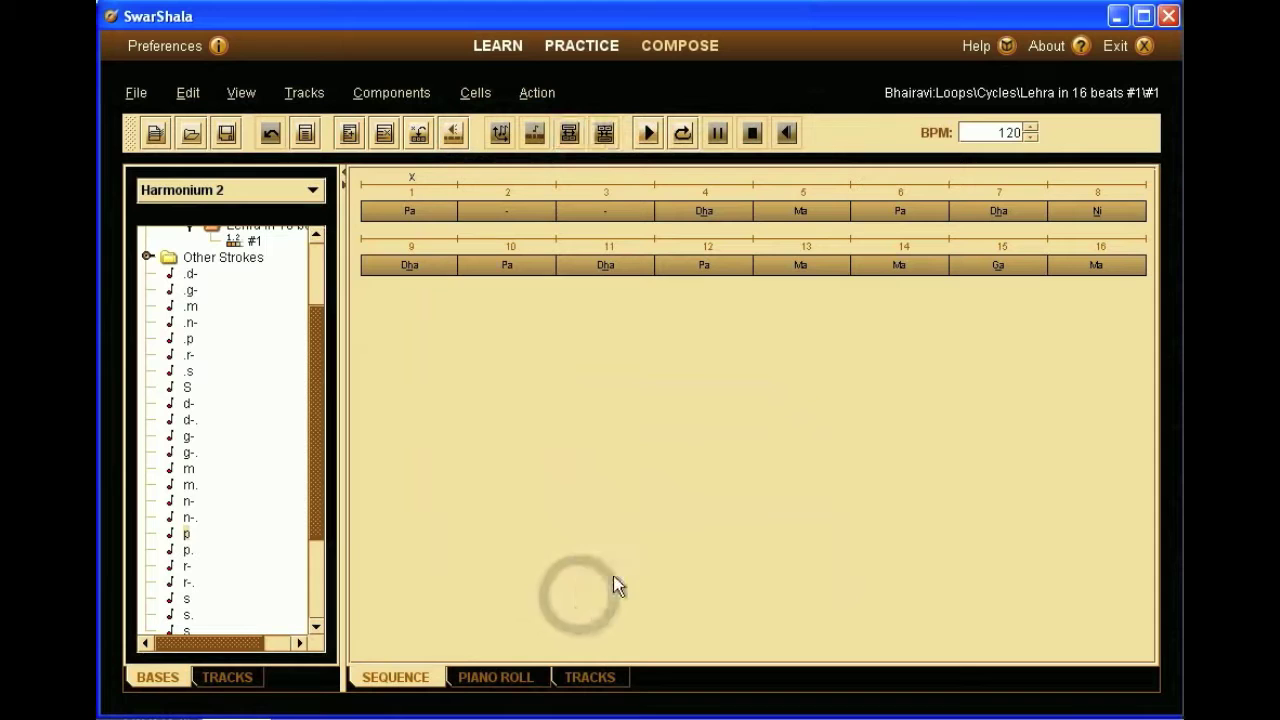
{"action": "left_click", "coordinate": [617, 567]}
Step: Play back the 120 BPM Lehra #1 to hear the muted Pa on beat 4
{"action": "key", "text": "space"}
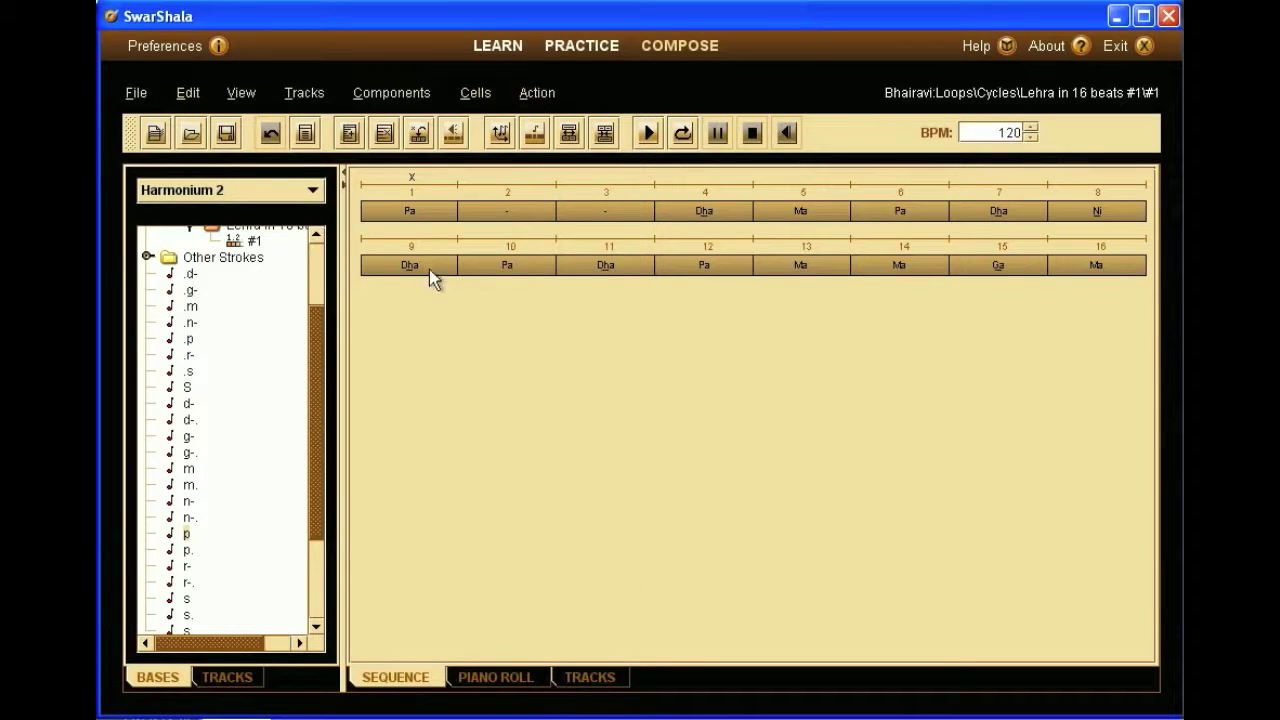
Step: Copy the Harmonium-Bhairavi.ssb file name from the bases folder and cancel the Open dialog
{"action": "left_click", "coordinate": [137, 94]}
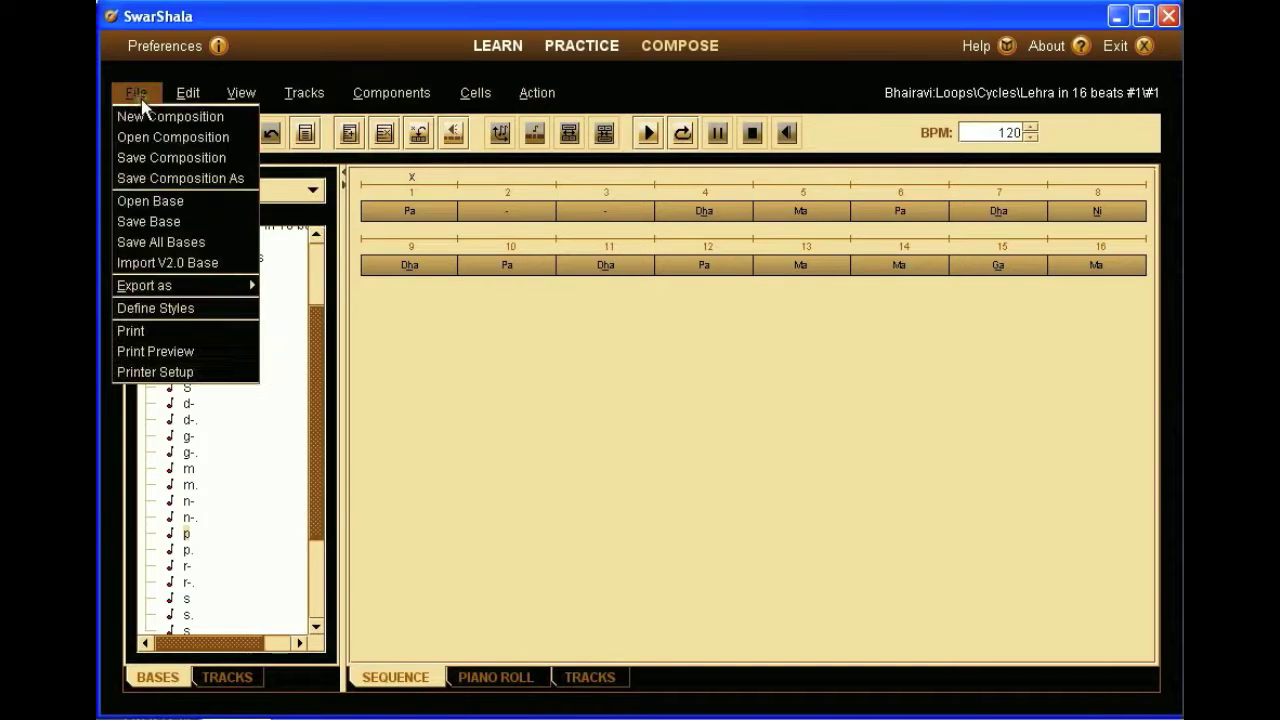
{"action": "left_click", "coordinate": [155, 221]}
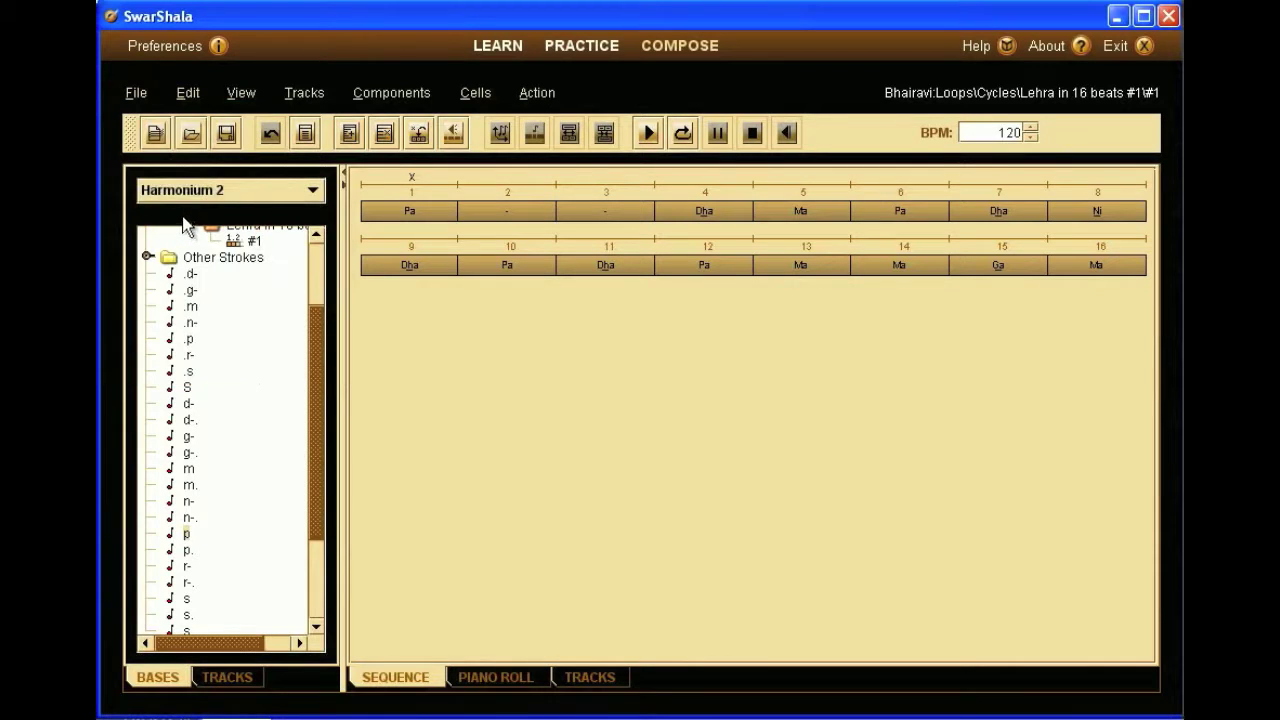
{"action": "left_click", "coordinate": [137, 93]}
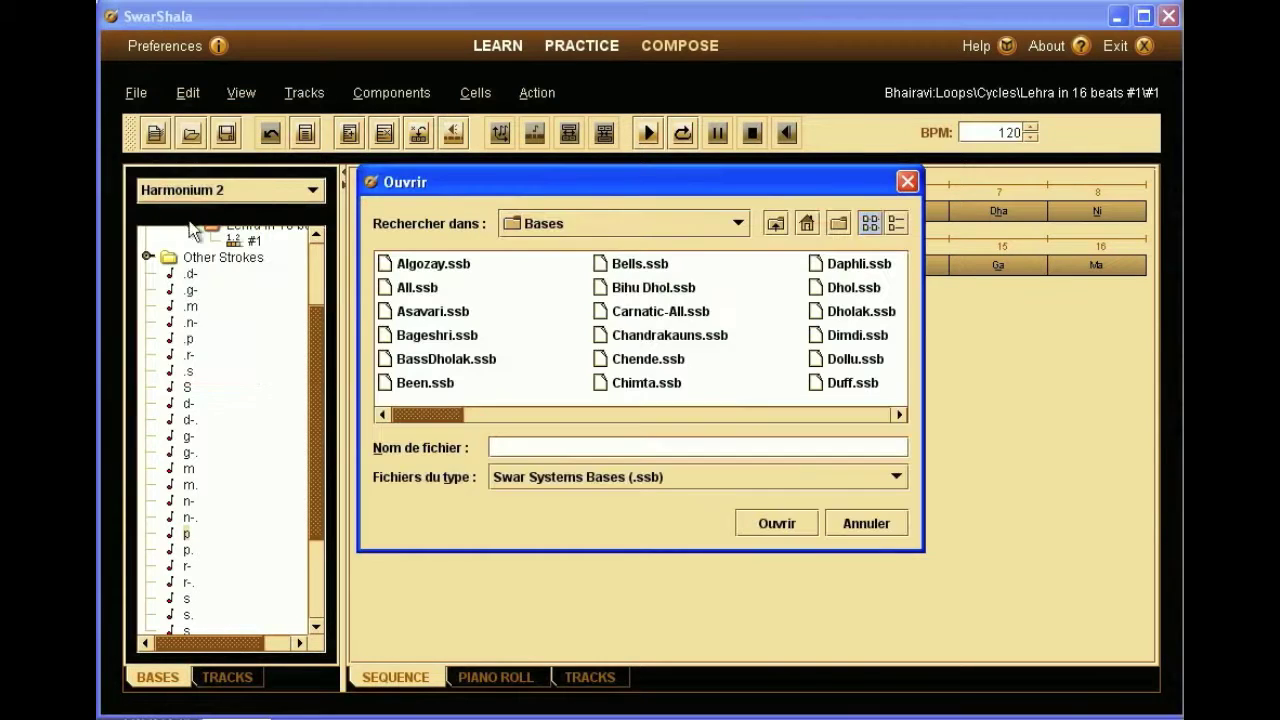
{"action": "left_click_drag", "start_coordinate": [411, 416], "coordinate": [542, 426]}
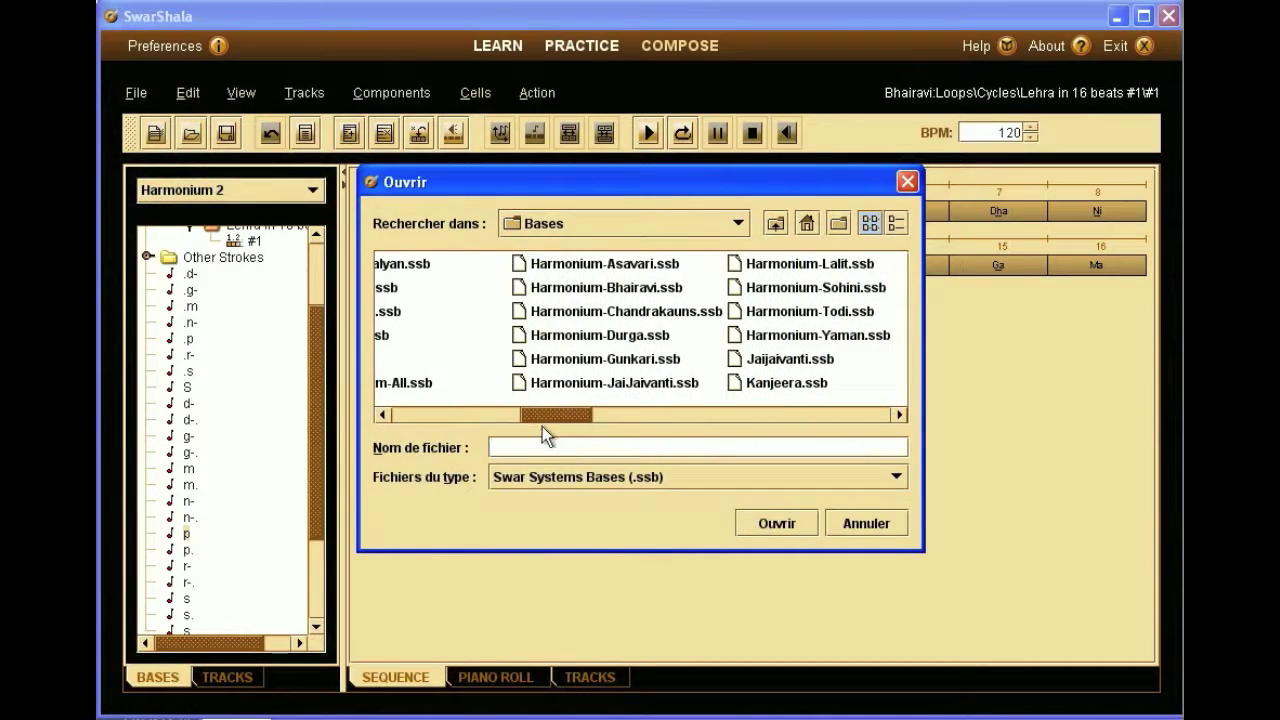
{"action": "left_click", "coordinate": [592, 290]}
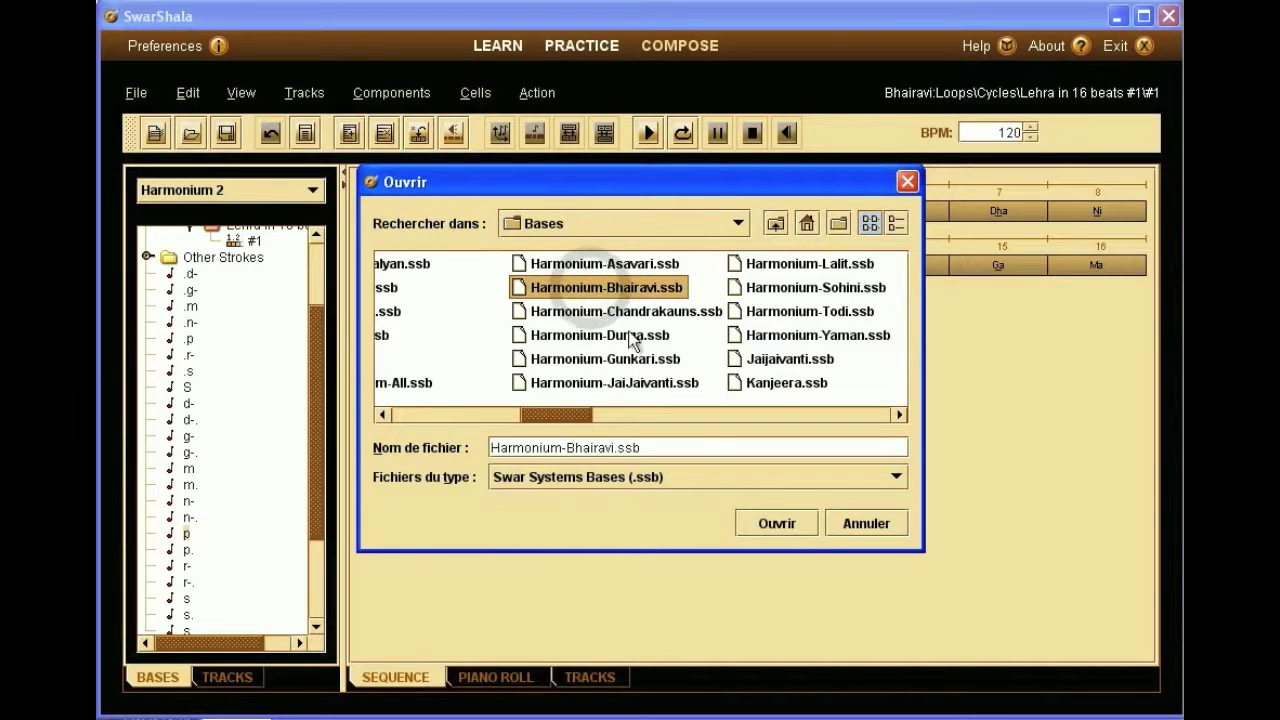
{"action": "triple_click", "coordinate": [668, 447]}
{"action": "key", "text": "ctrl+c"}
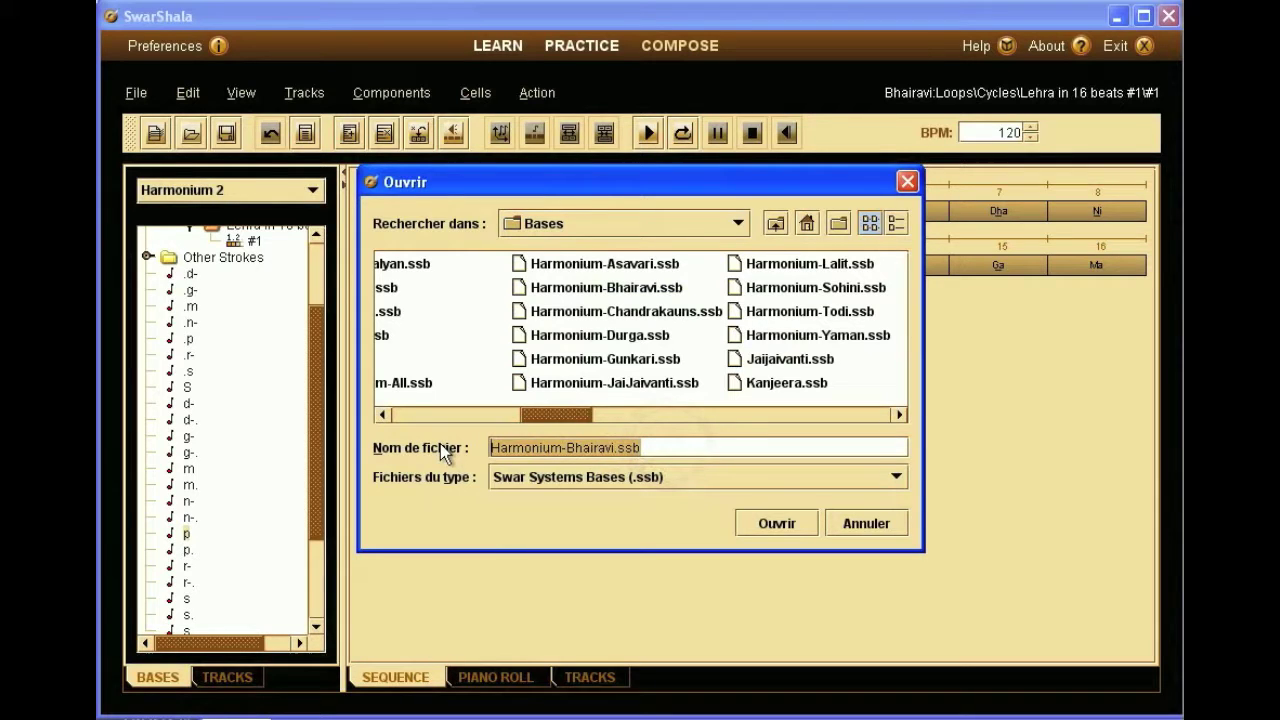
{"action": "left_click", "coordinate": [838, 524]}
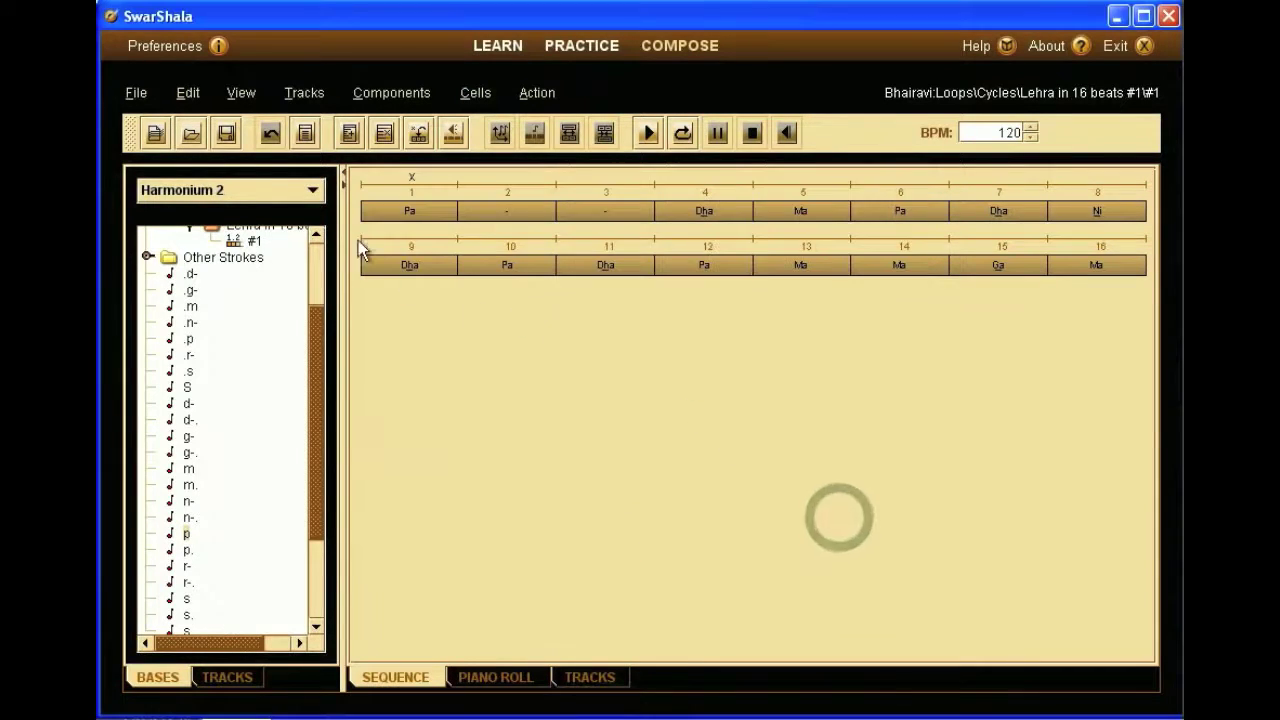
Step: Paste Harmonium-Bhairavi.ssb at the end of the Preferences Data Files auto-load list and confirm
{"action": "left_click", "coordinate": [219, 47]}
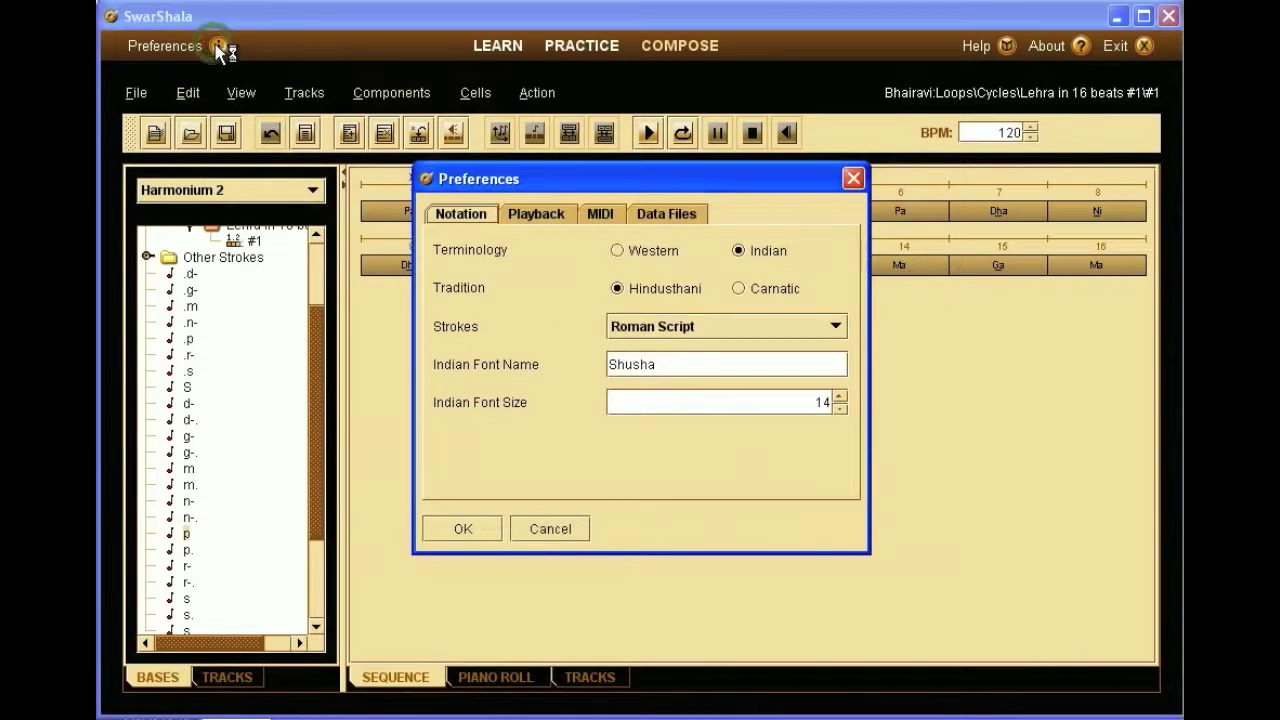
{"action": "left_click", "coordinate": [672, 215]}
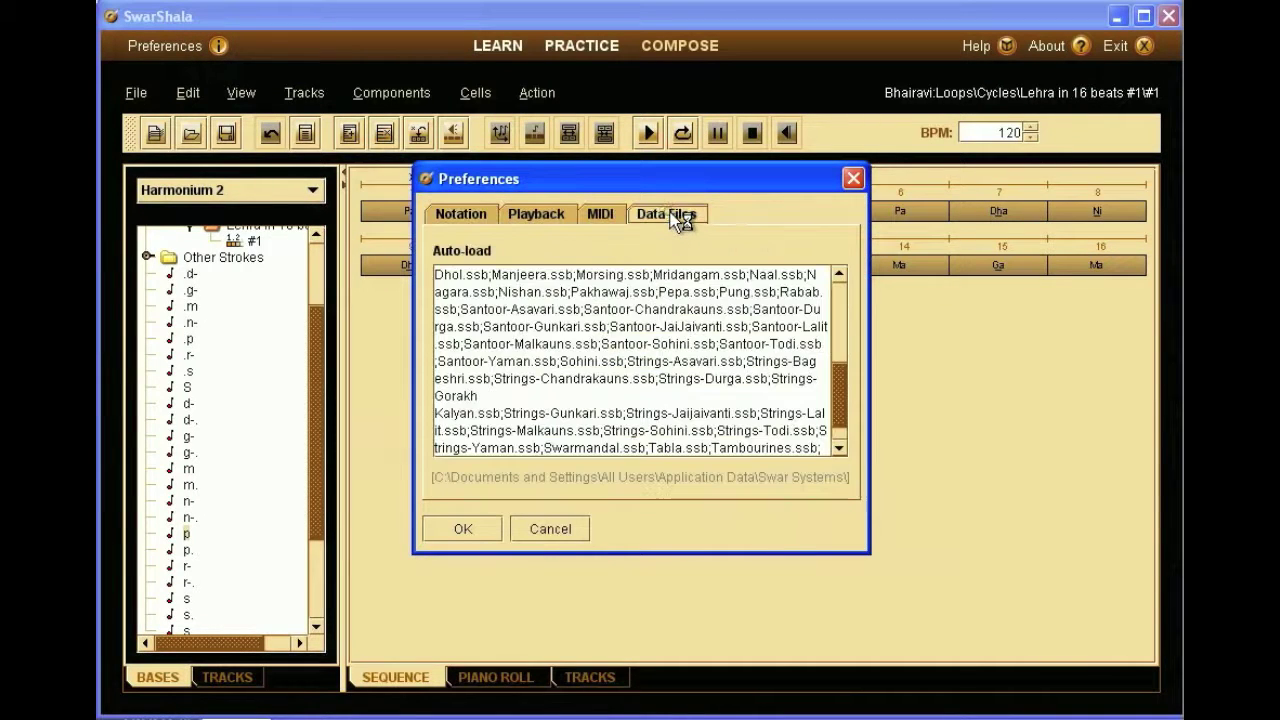
{"action": "left_click_drag", "start_coordinate": [847, 392], "coordinate": [845, 425]}
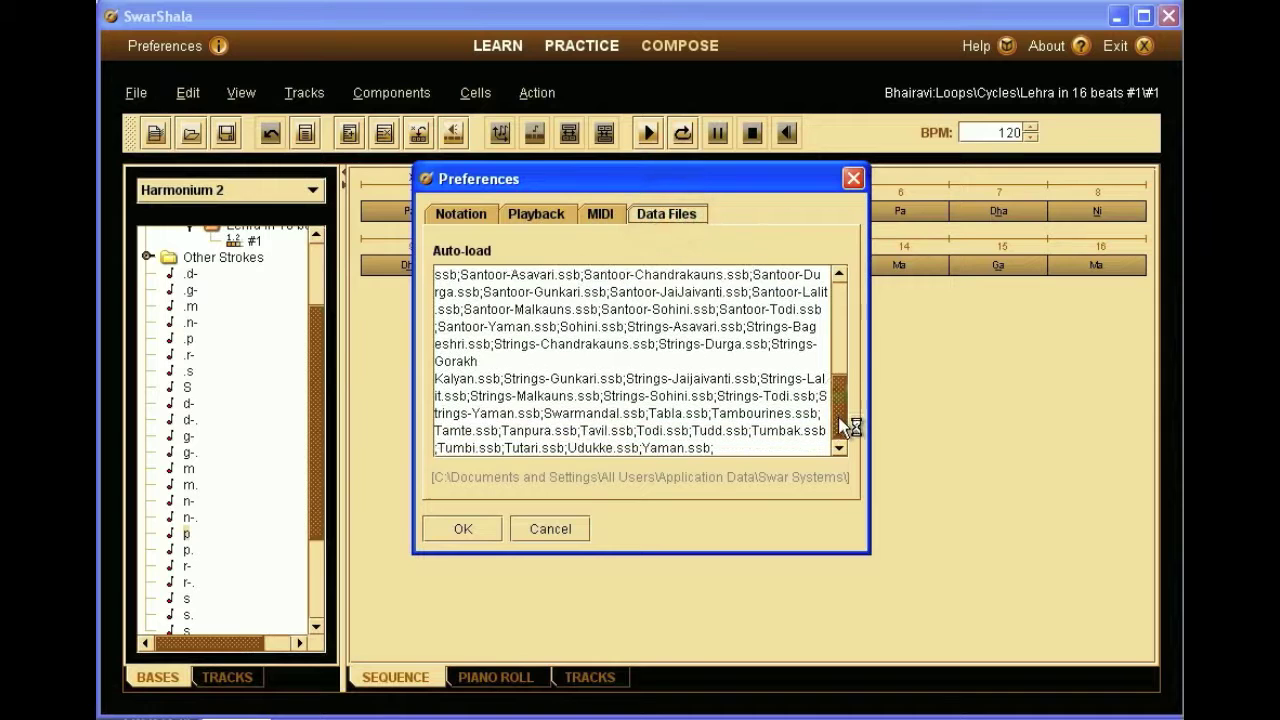
{"action": "left_click", "coordinate": [738, 443]}
{"action": "key", "text": "ctrl+v"}
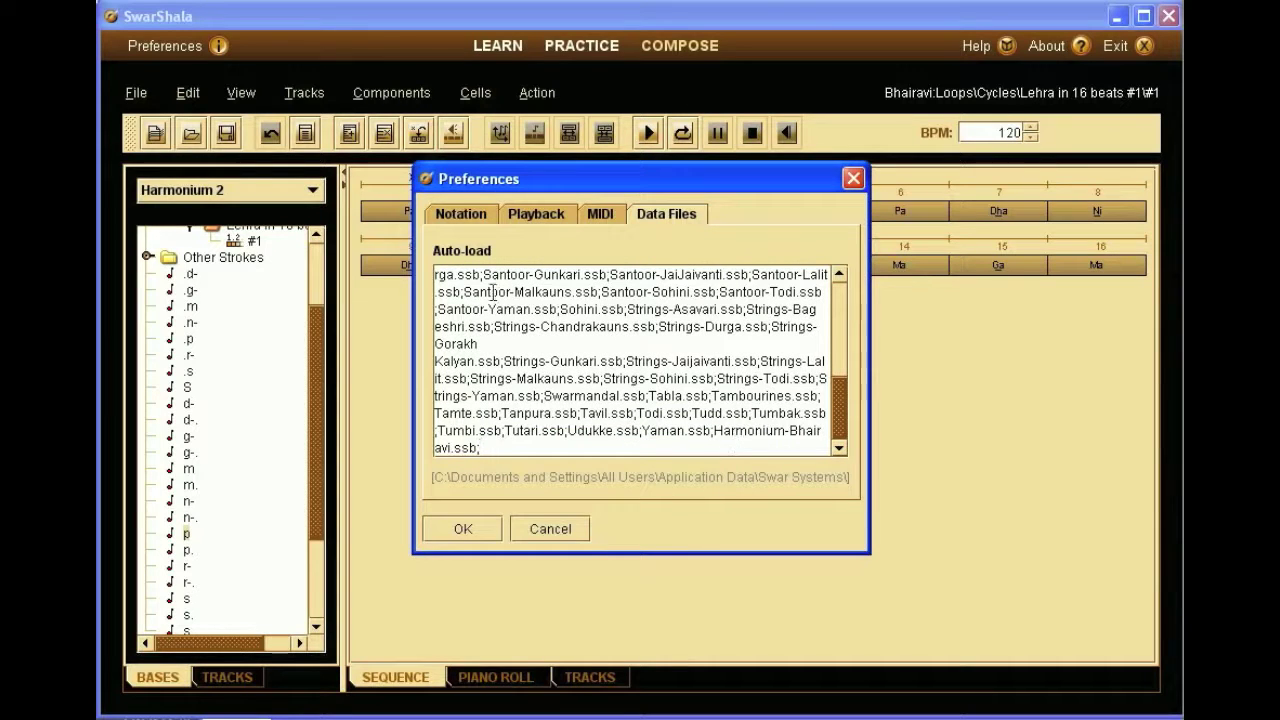
{"action": "left_click", "coordinate": [466, 528]}
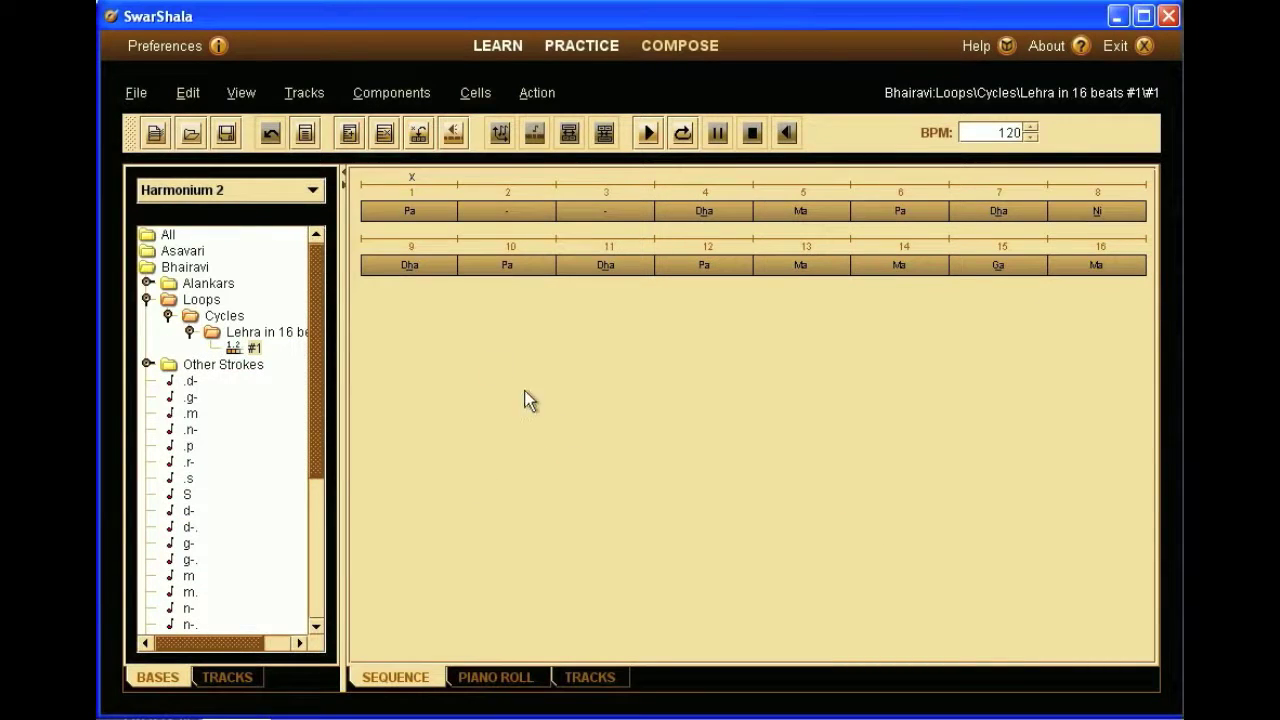
Step: Review the Lehra sequence properties, close them, and switch to the Practice page
{"action": "left_click", "coordinate": [310, 137]}
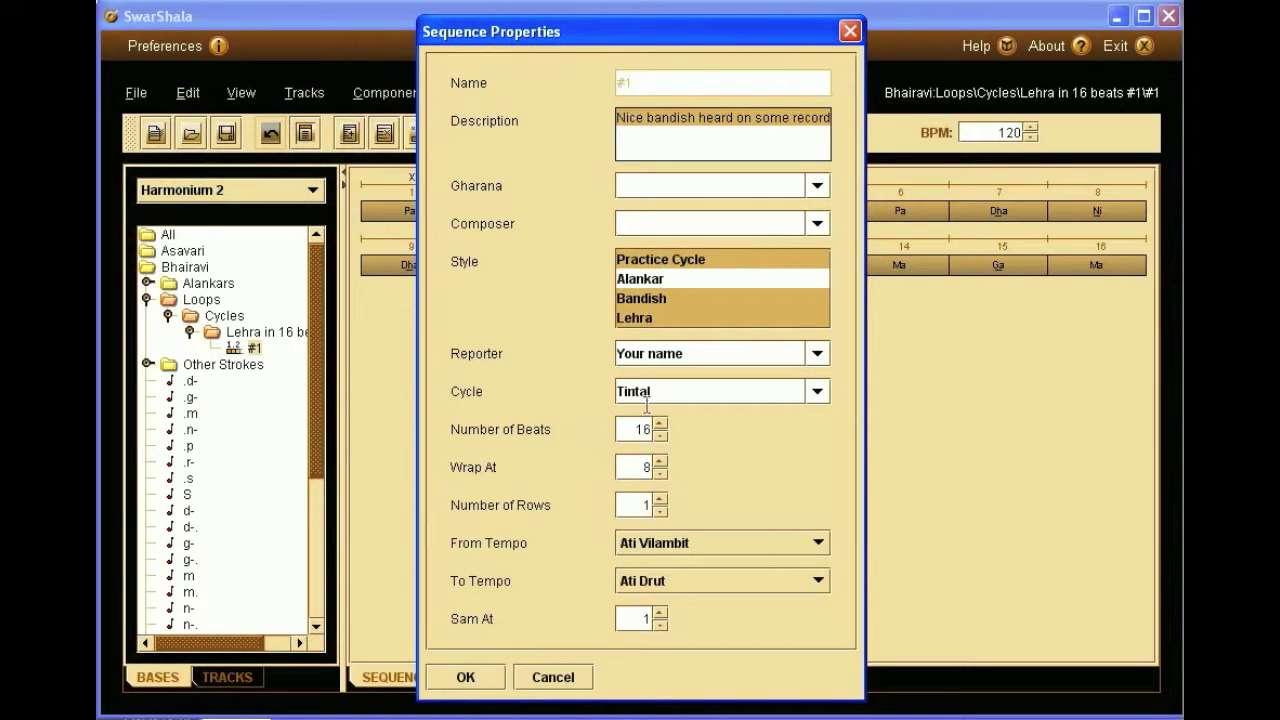
{"action": "left_click", "coordinate": [553, 678]}
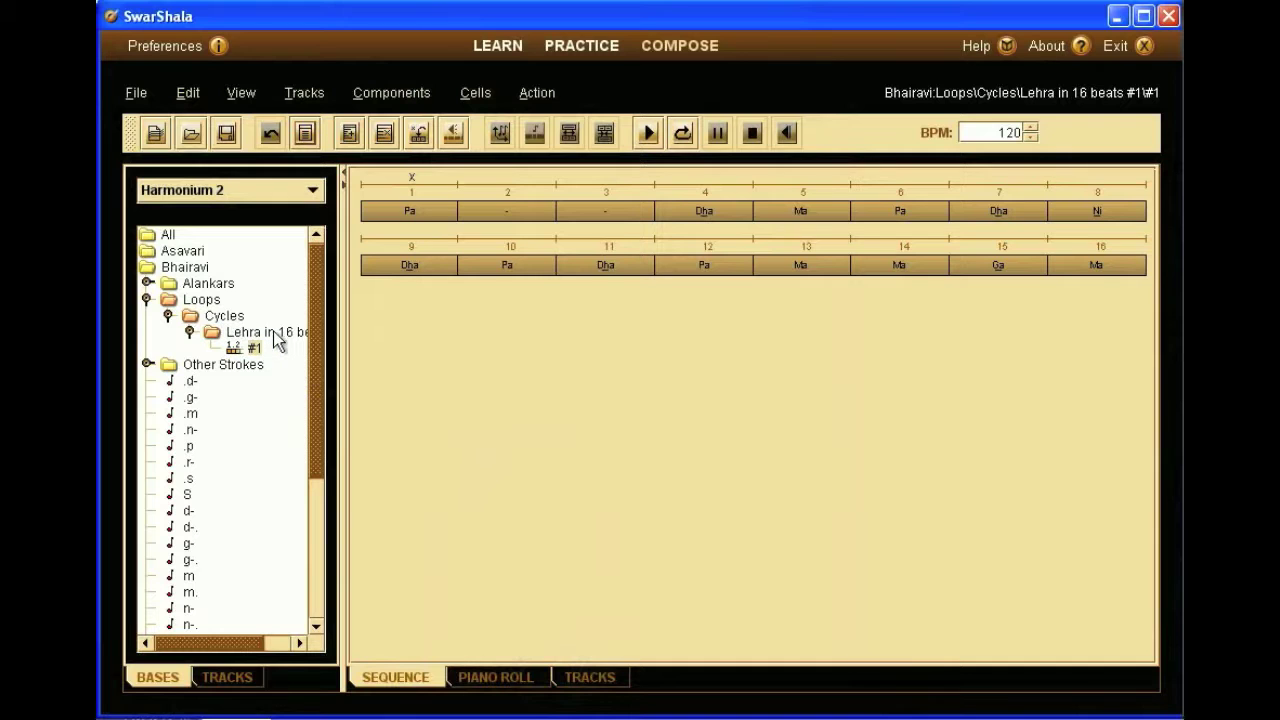
{"action": "left_click", "coordinate": [582, 45]}
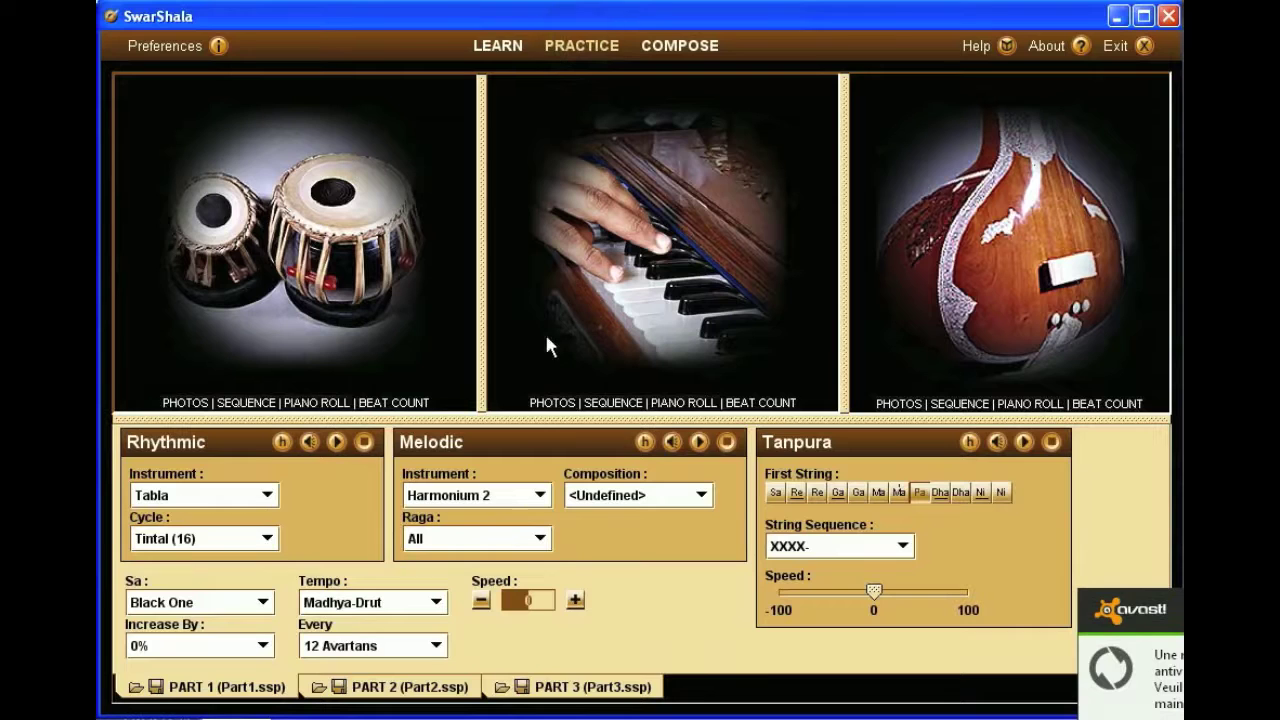
Step: Set the Harmonium 2 melody to raga Bhairavi and show its Lehra sequence
{"action": "left_click", "coordinate": [538, 541]}
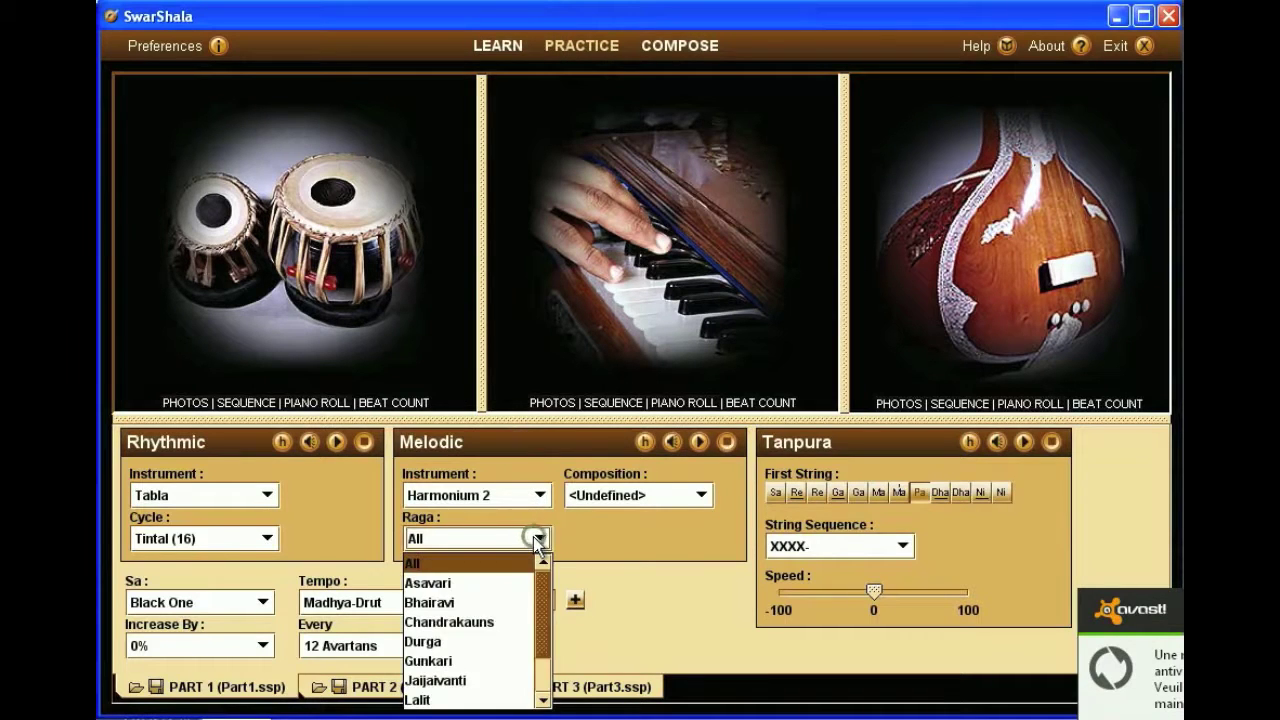
{"action": "left_click", "coordinate": [484, 604]}
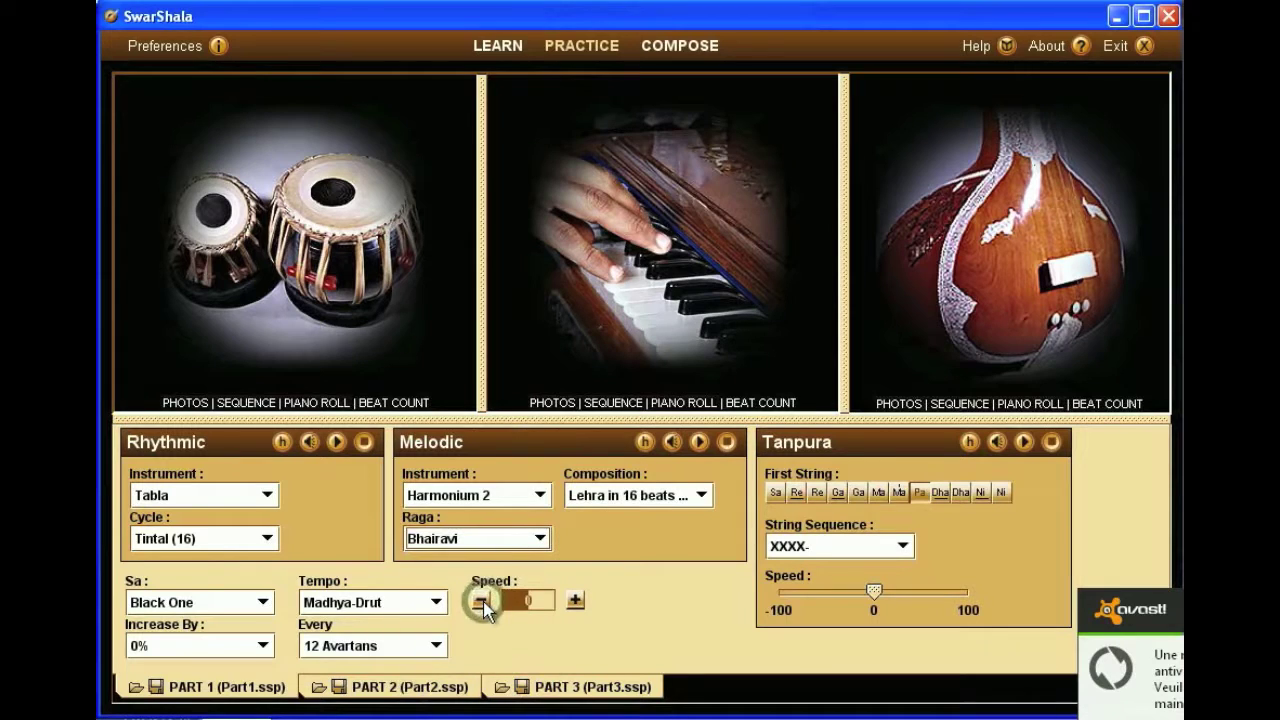
{"action": "left_click", "coordinate": [612, 403]}
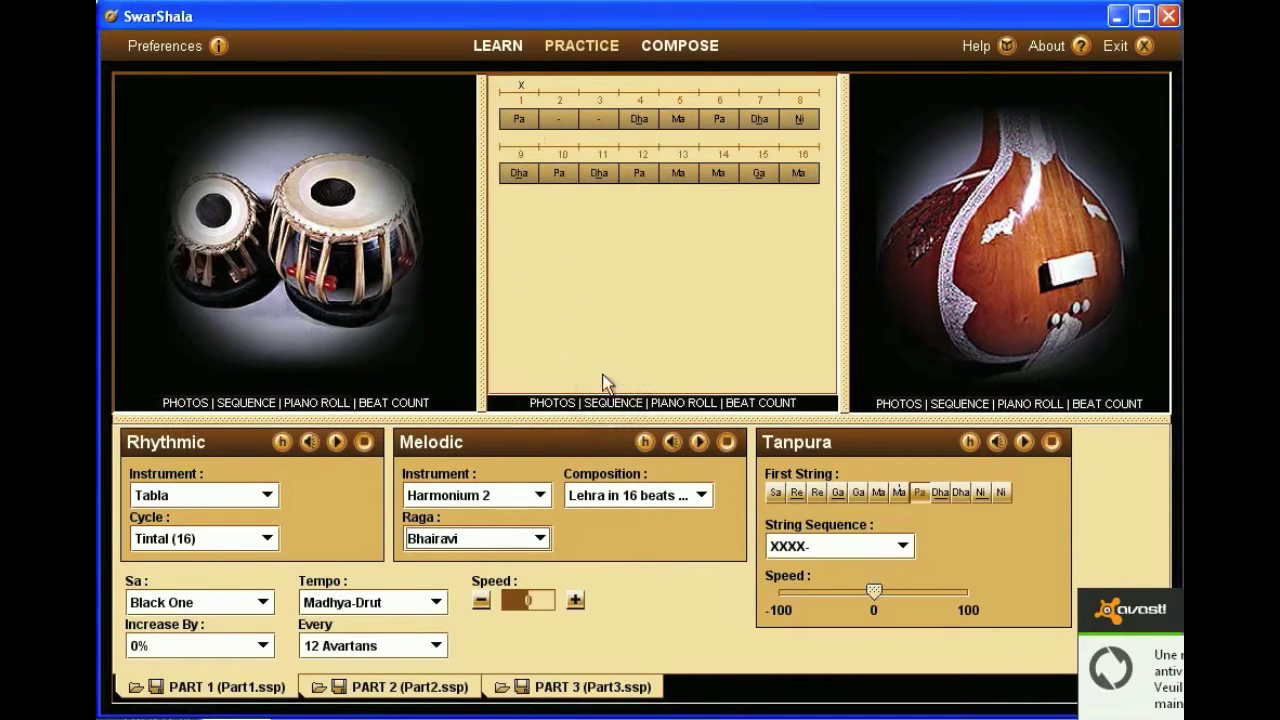
Step: Play the Bhairavi Lehra together with the Tintal tabla, then stop both
{"action": "left_click", "coordinate": [699, 443]}
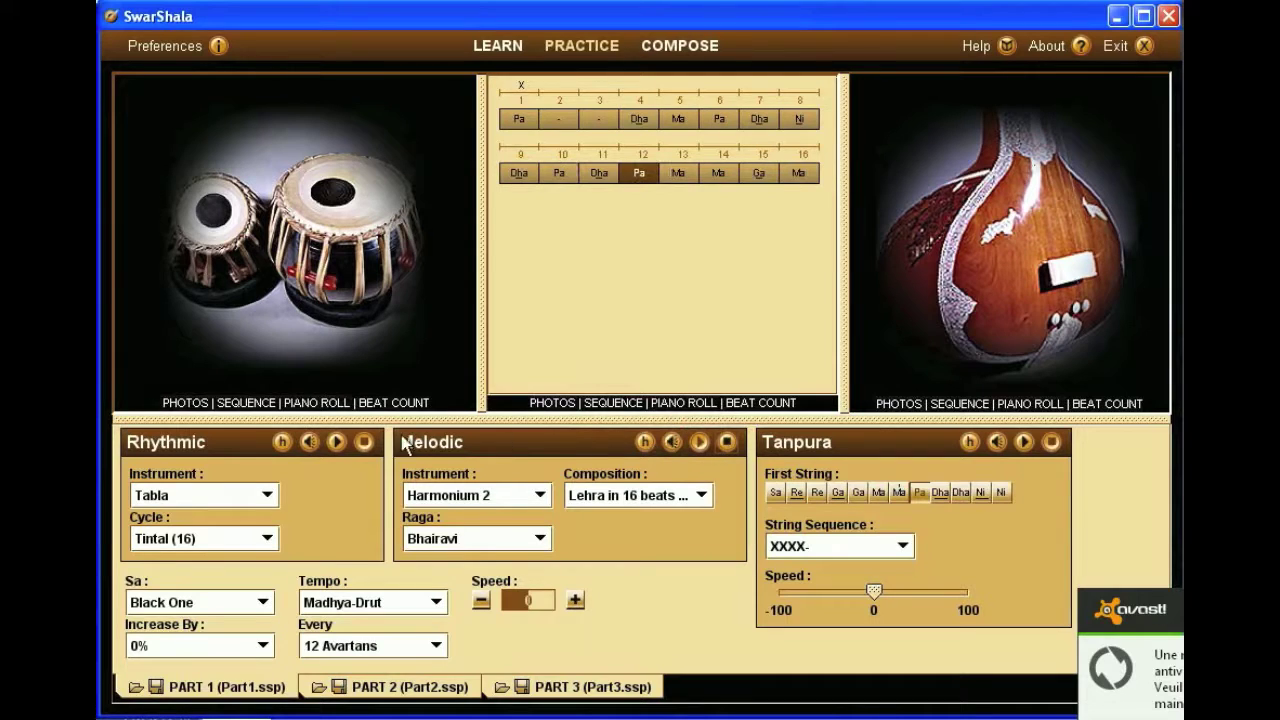
{"action": "left_click", "coordinate": [338, 441]}
{"action": "left_click", "coordinate": [250, 402]}
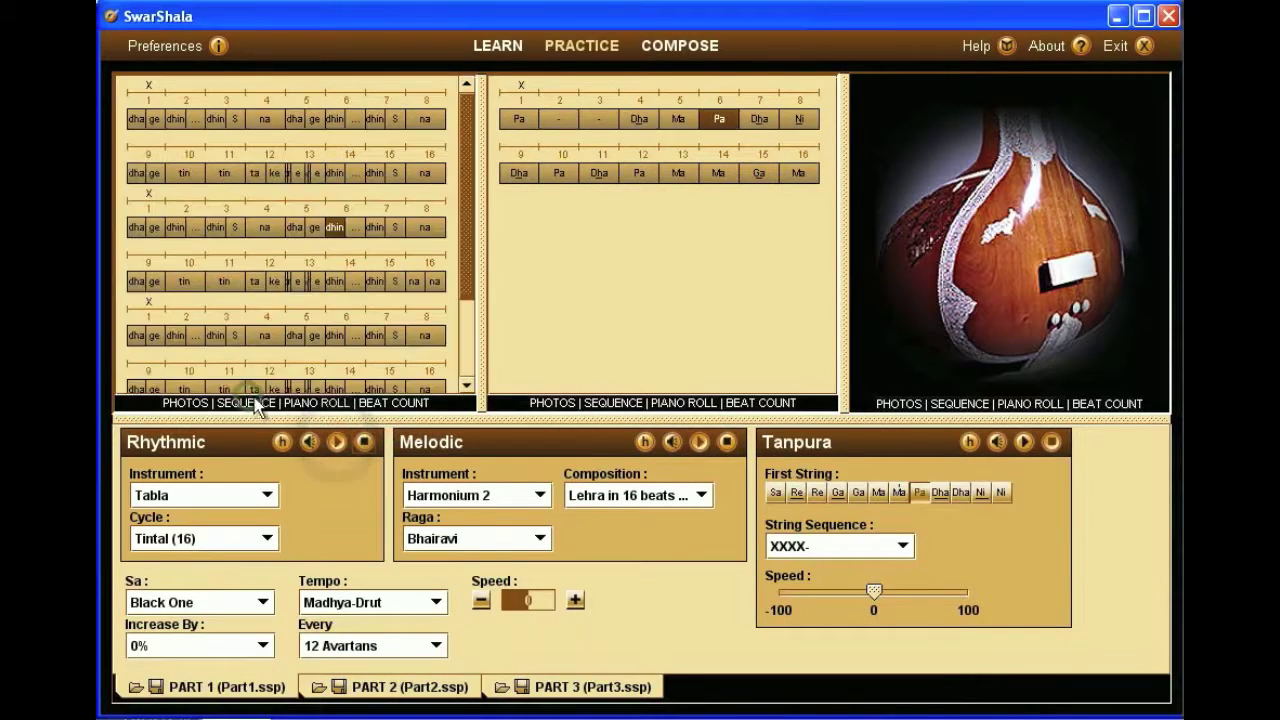
{"action": "left_click", "coordinate": [727, 443]}
{"action": "left_click", "coordinate": [364, 442]}
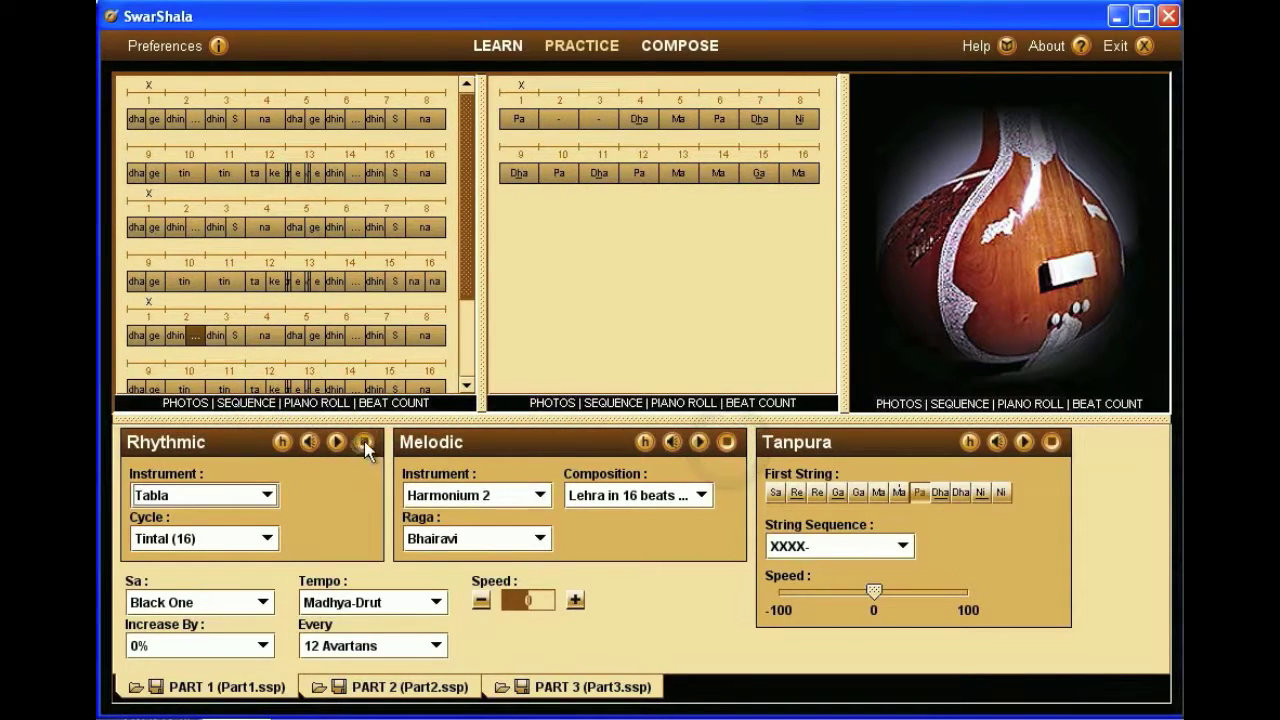
Step: Go back to Compose and load the Sarod bases library
{"action": "left_click", "coordinate": [680, 46]}
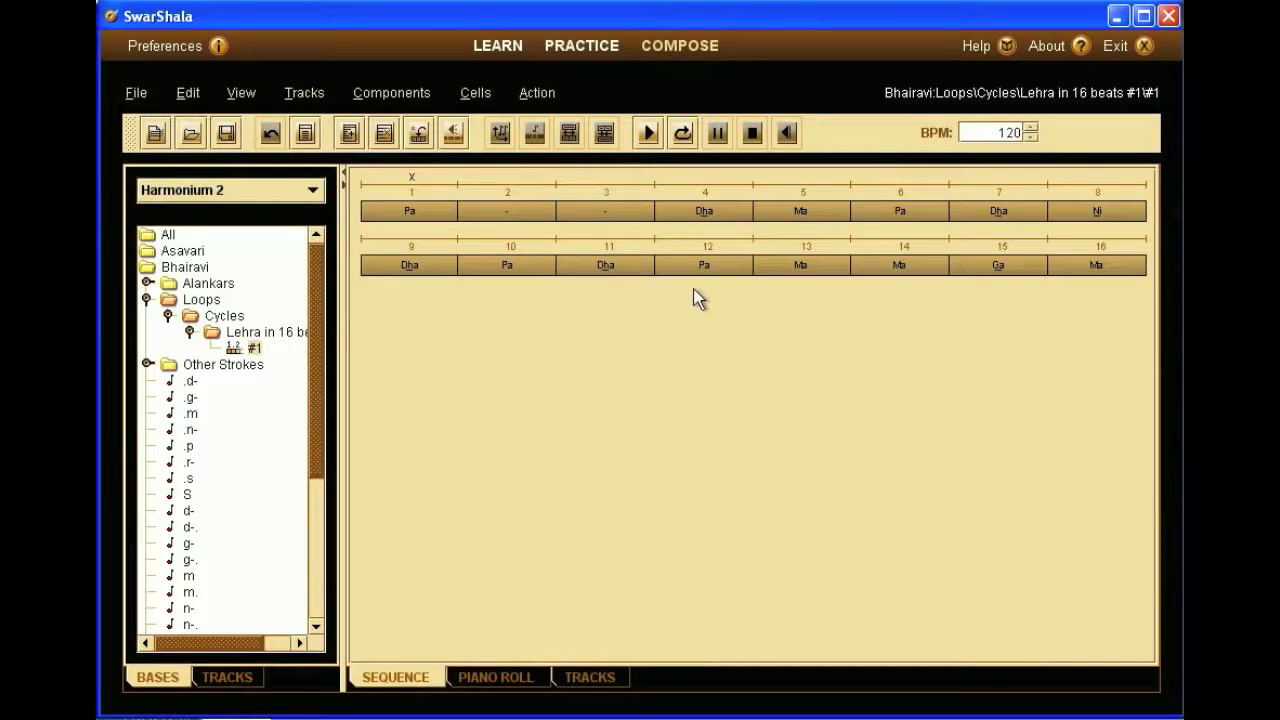
{"action": "left_click", "coordinate": [320, 193]}
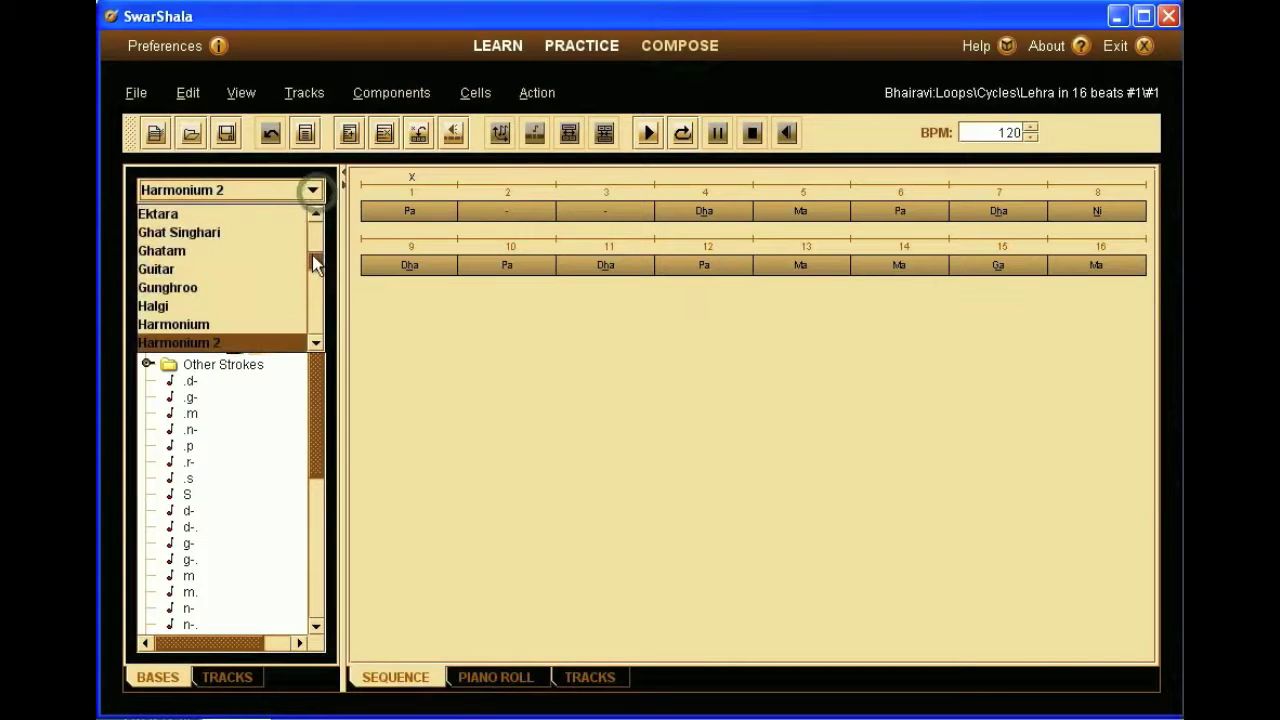
{"action": "left_click_drag", "start_coordinate": [312, 255], "coordinate": [304, 301]}
{"action": "left_click", "coordinate": [271, 246]}
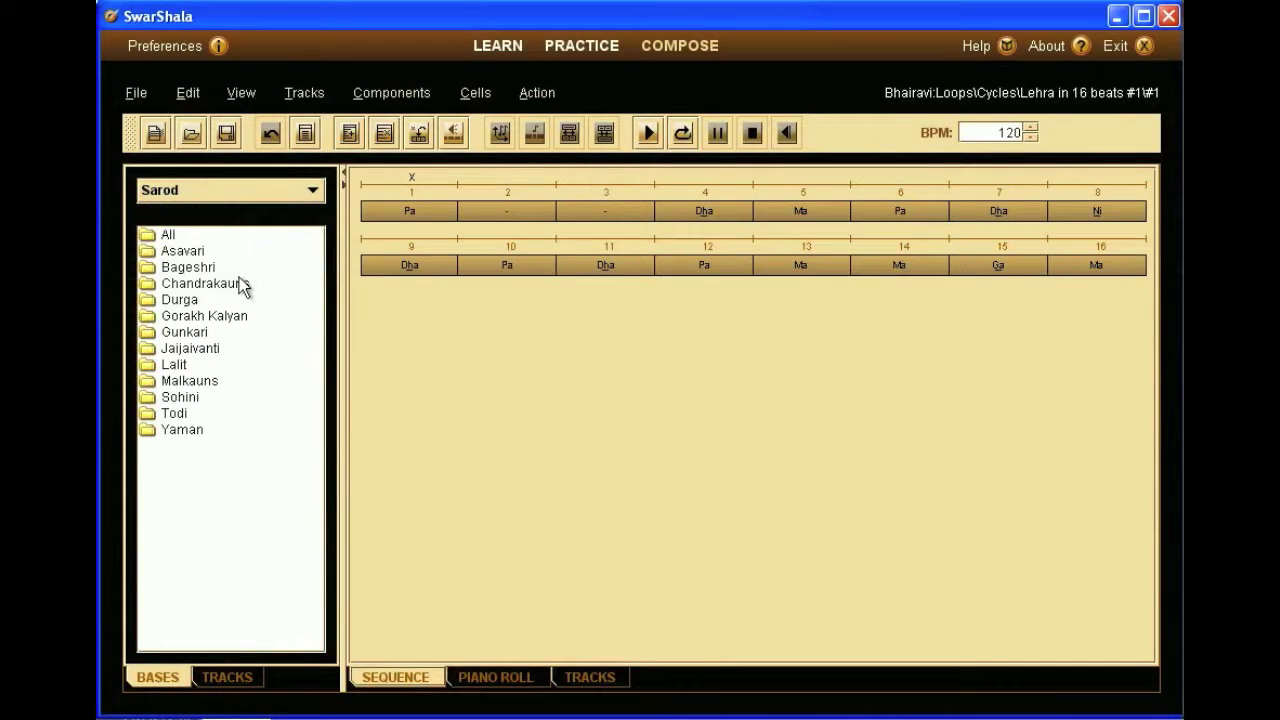
{"action": "left_click", "coordinate": [401, 93]}
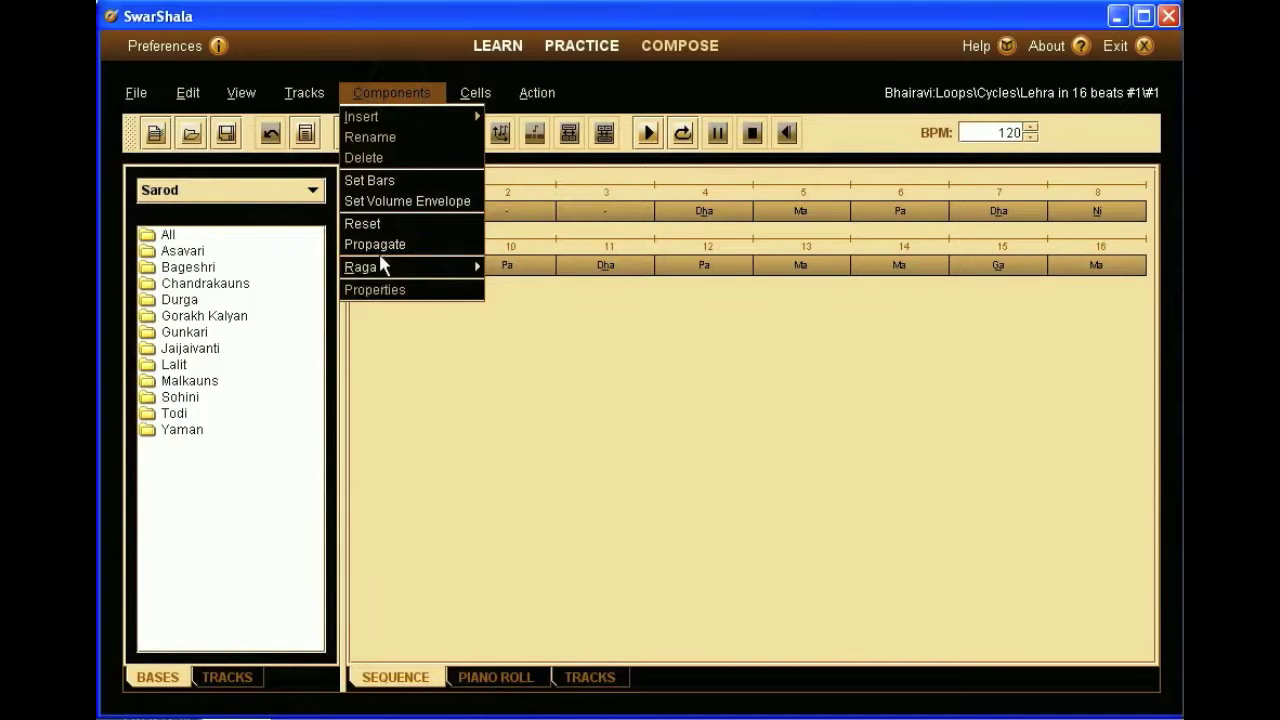
Step: Start a new raga and name it Bhairavi
{"action": "mouse_move", "coordinate": [388, 272]}
{"action": "left_click", "coordinate": [497, 266]}
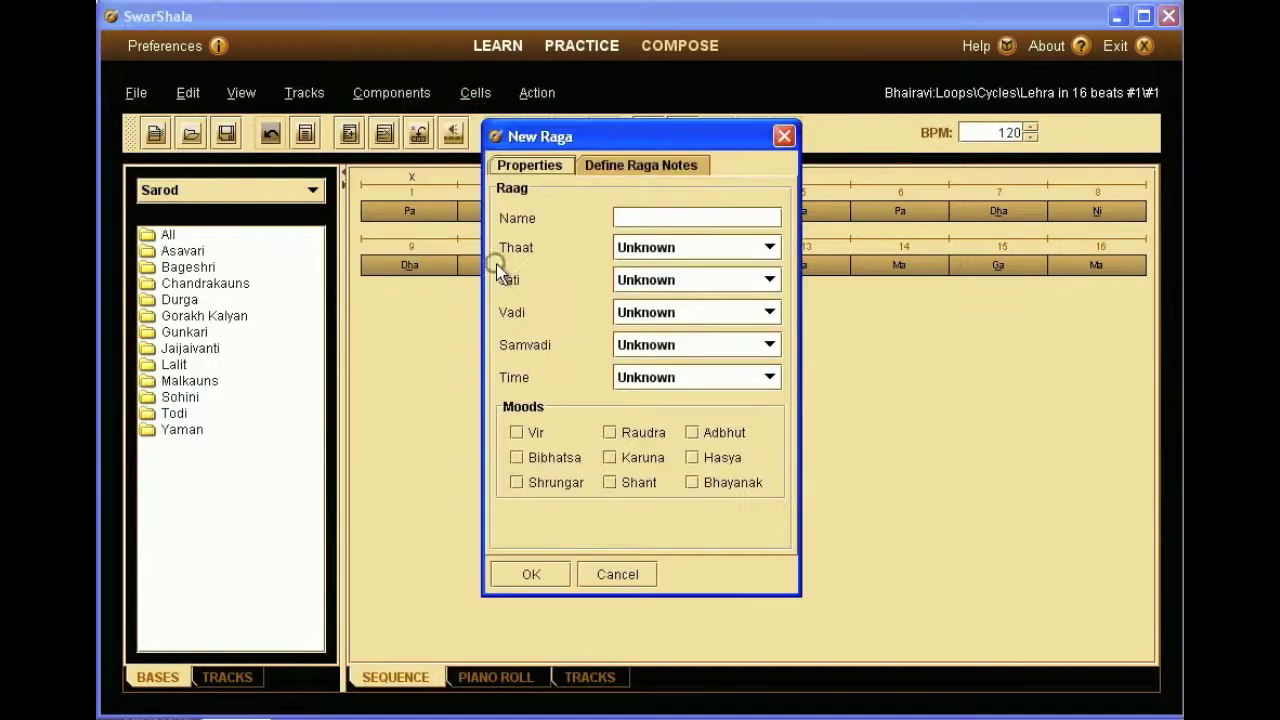
{"action": "left_click", "coordinate": [631, 213]}
{"action": "type", "text": "Bhairavi"}
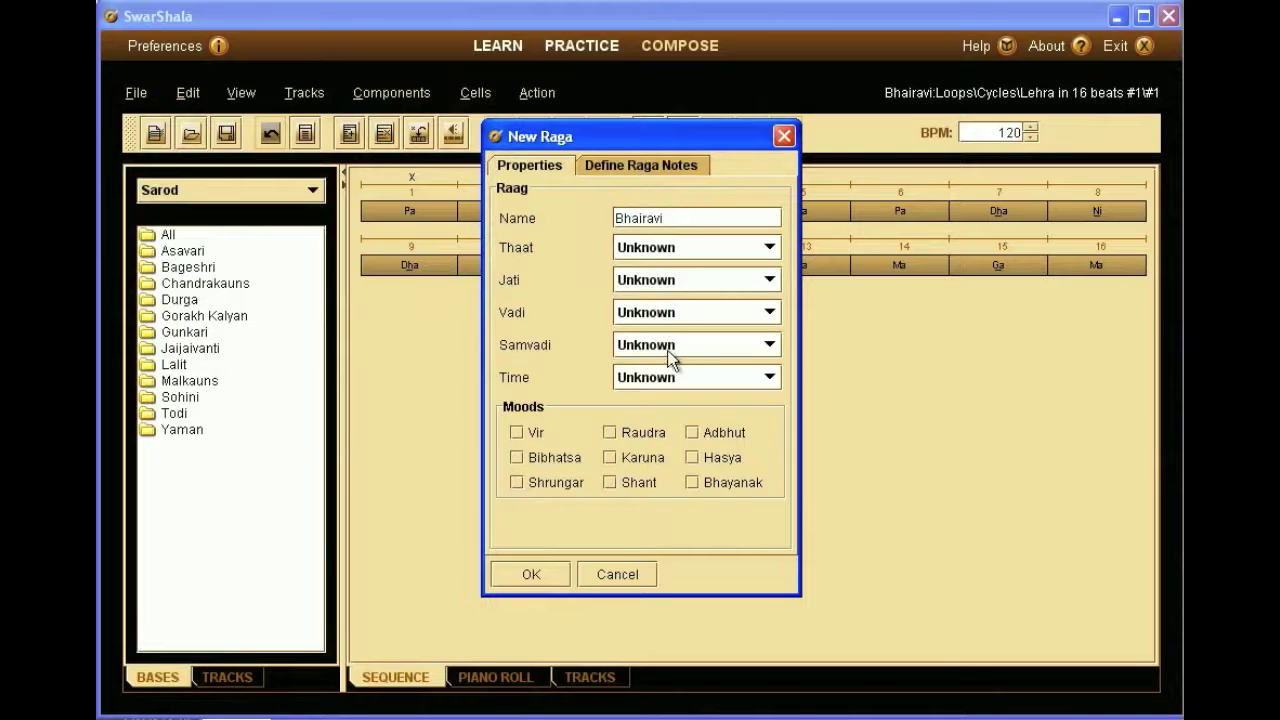
Step: Mark komal Re, Ma, Pa, komal Dha and komal Ni in the aroha
{"action": "left_click", "coordinate": [645, 168]}
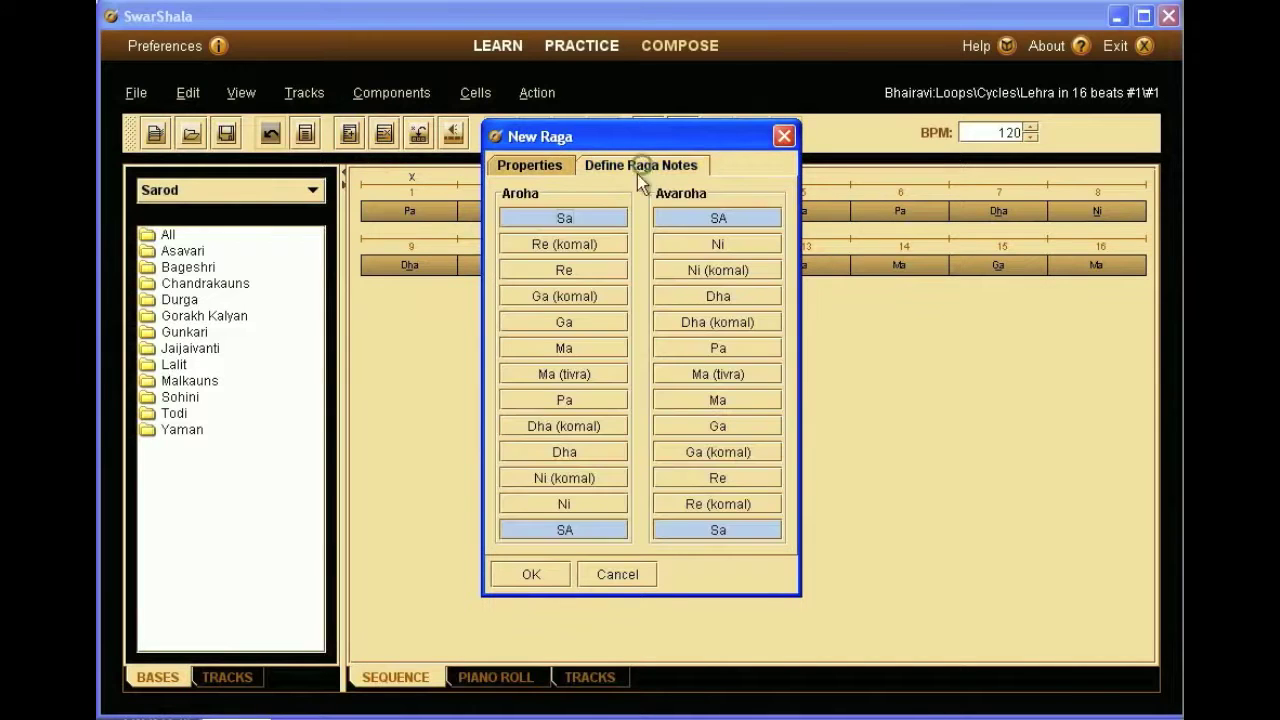
{"action": "left_click", "coordinate": [561, 244]}
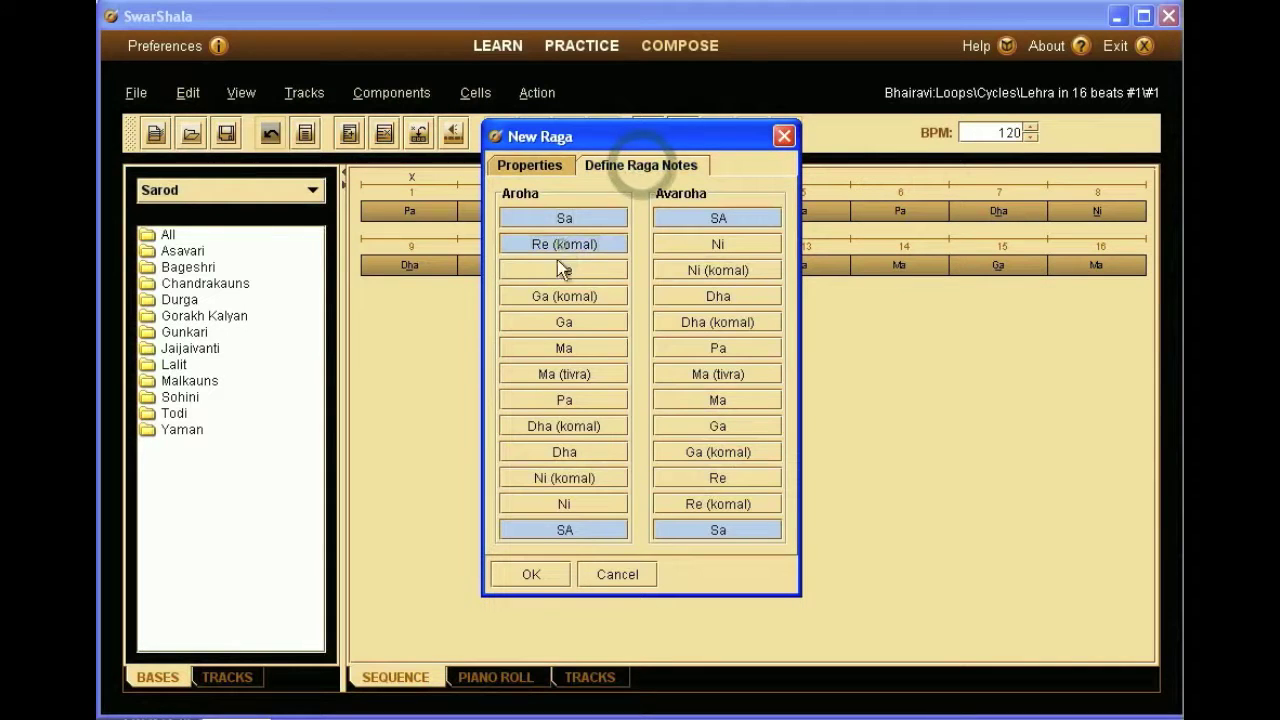
{"action": "left_click", "coordinate": [570, 347]}
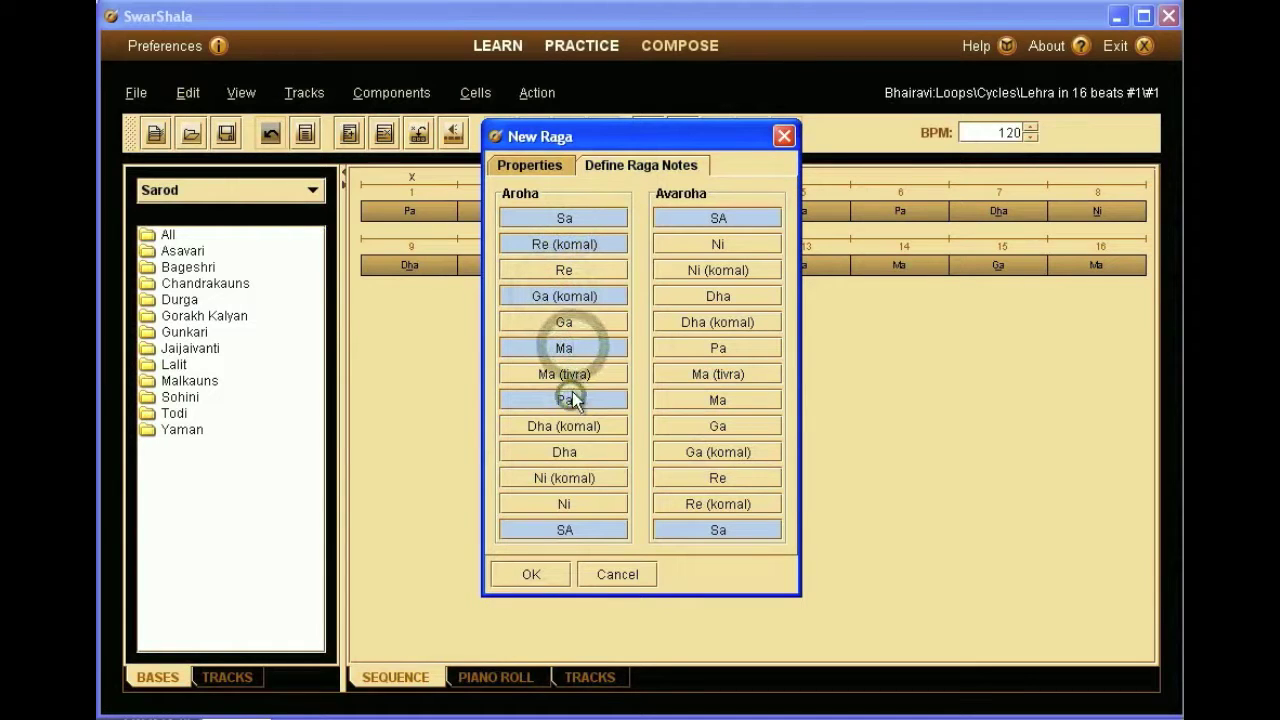
{"action": "left_click", "coordinate": [570, 400]}
{"action": "left_click", "coordinate": [566, 426]}
{"action": "left_click", "coordinate": [564, 478]}
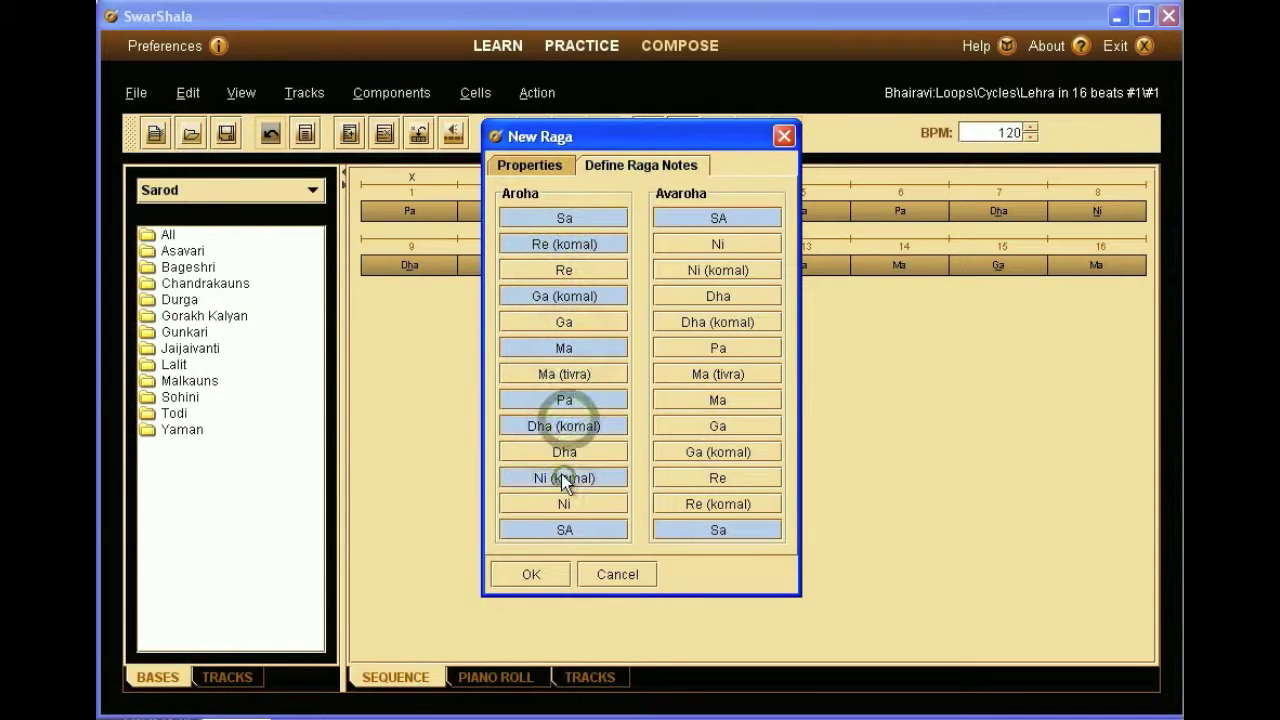
Step: Mark komal Ni, komal Dha, Pa, Ma, komal Ga and komal Re in the avaroha, then save
{"action": "left_click", "coordinate": [715, 270]}
{"action": "left_click", "coordinate": [720, 322]}
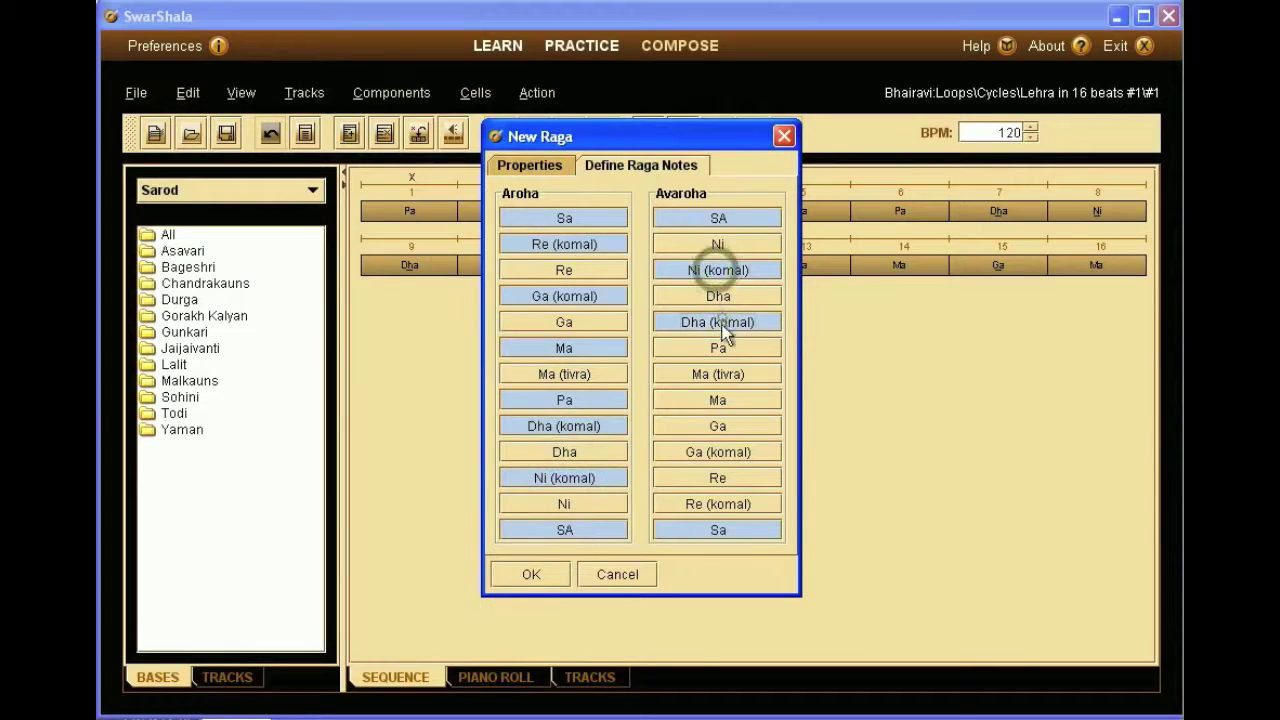
{"action": "left_click", "coordinate": [720, 348]}
{"action": "left_click", "coordinate": [724, 400]}
{"action": "left_click", "coordinate": [724, 452]}
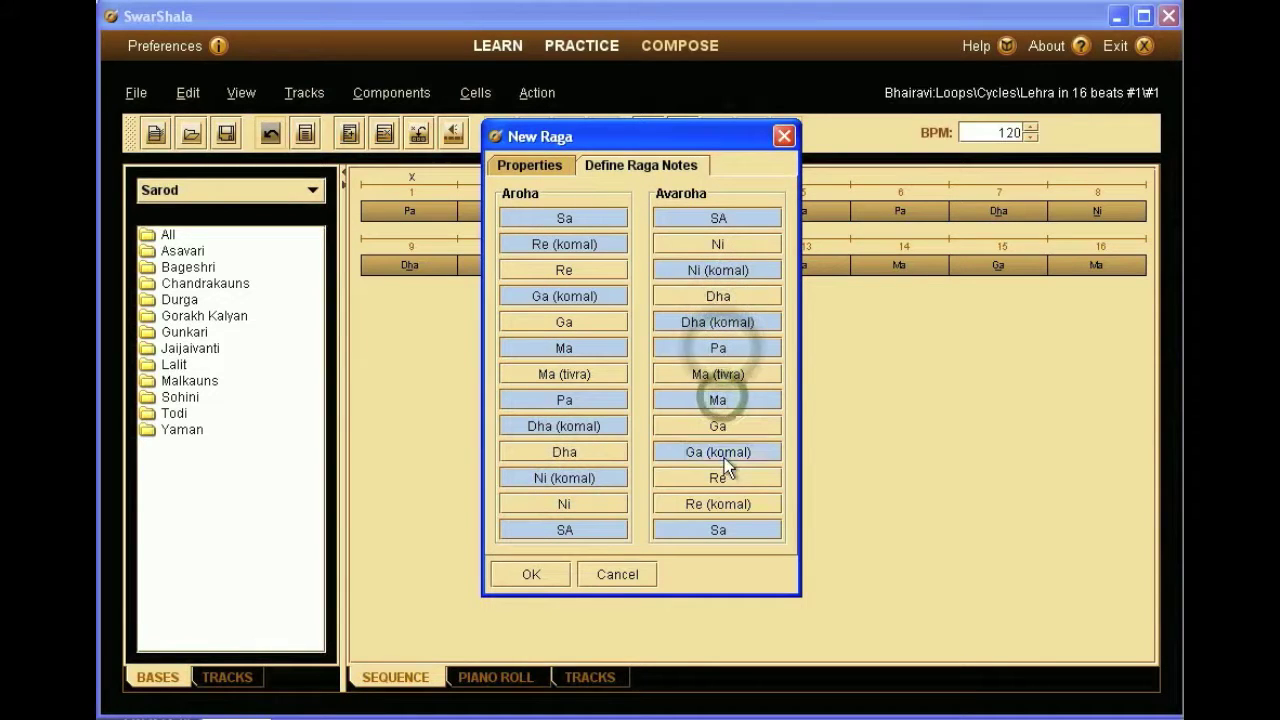
{"action": "left_click", "coordinate": [724, 502]}
{"action": "left_click", "coordinate": [531, 574]}
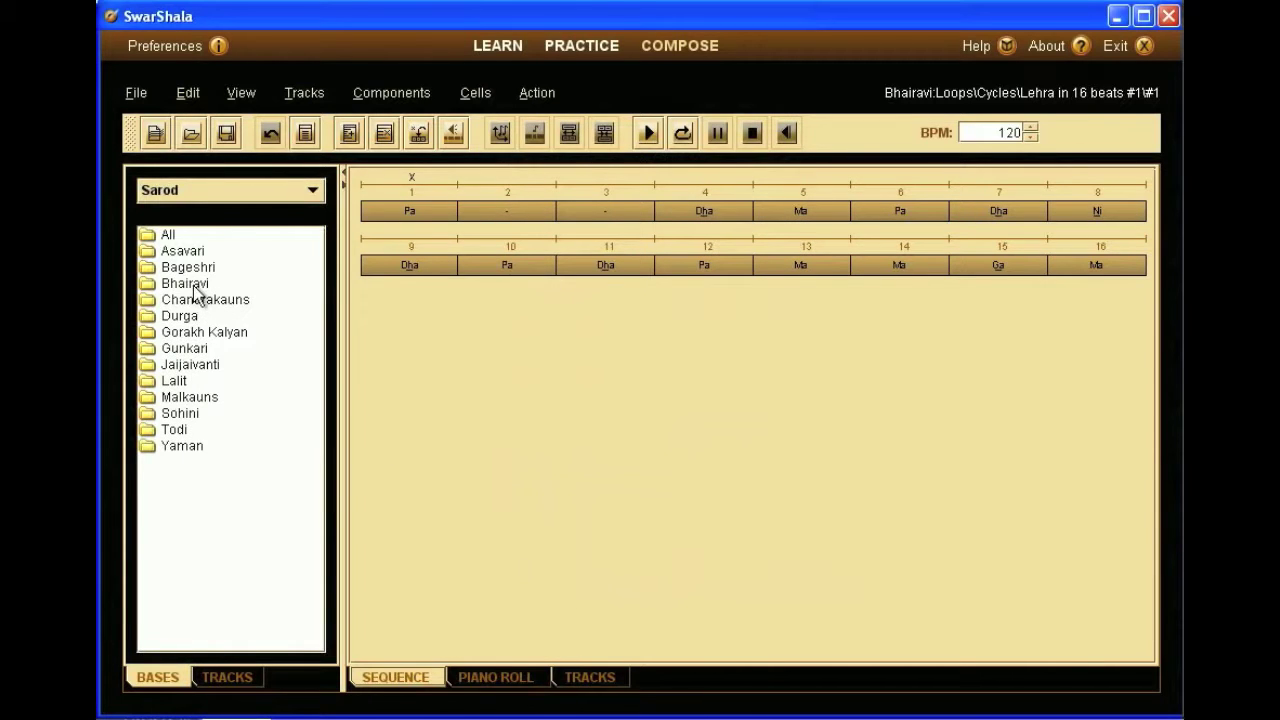
Step: Open Sarod's Bhairavi folder and briefly expand, then collapse, its Alankars folder
{"action": "double_click", "coordinate": [190, 286]}
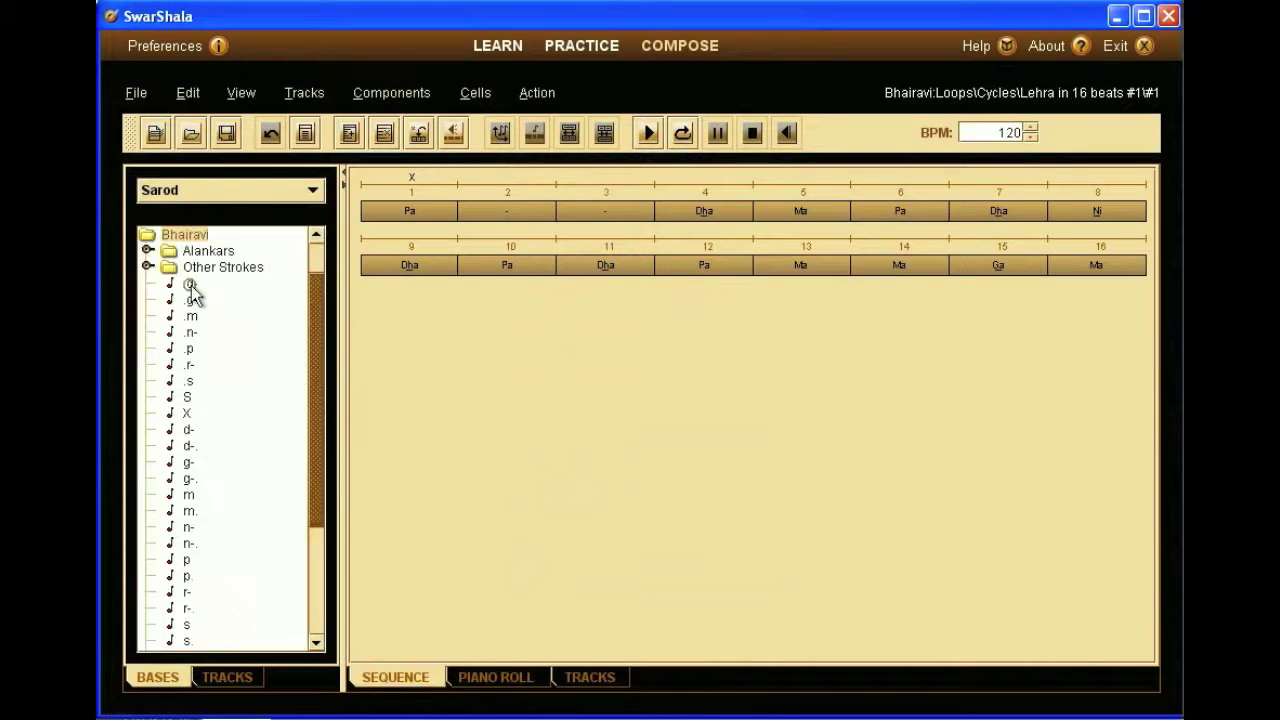
{"action": "left_click", "coordinate": [148, 251]}
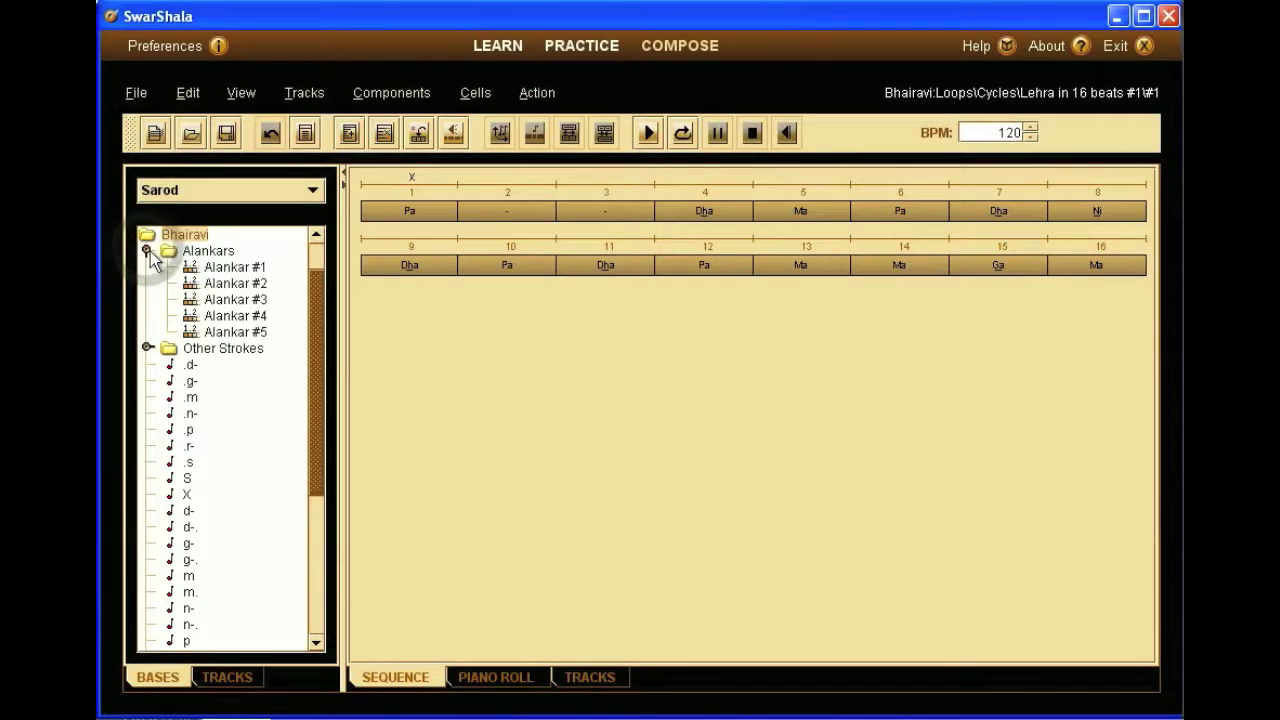
{"action": "left_click", "coordinate": [148, 251]}
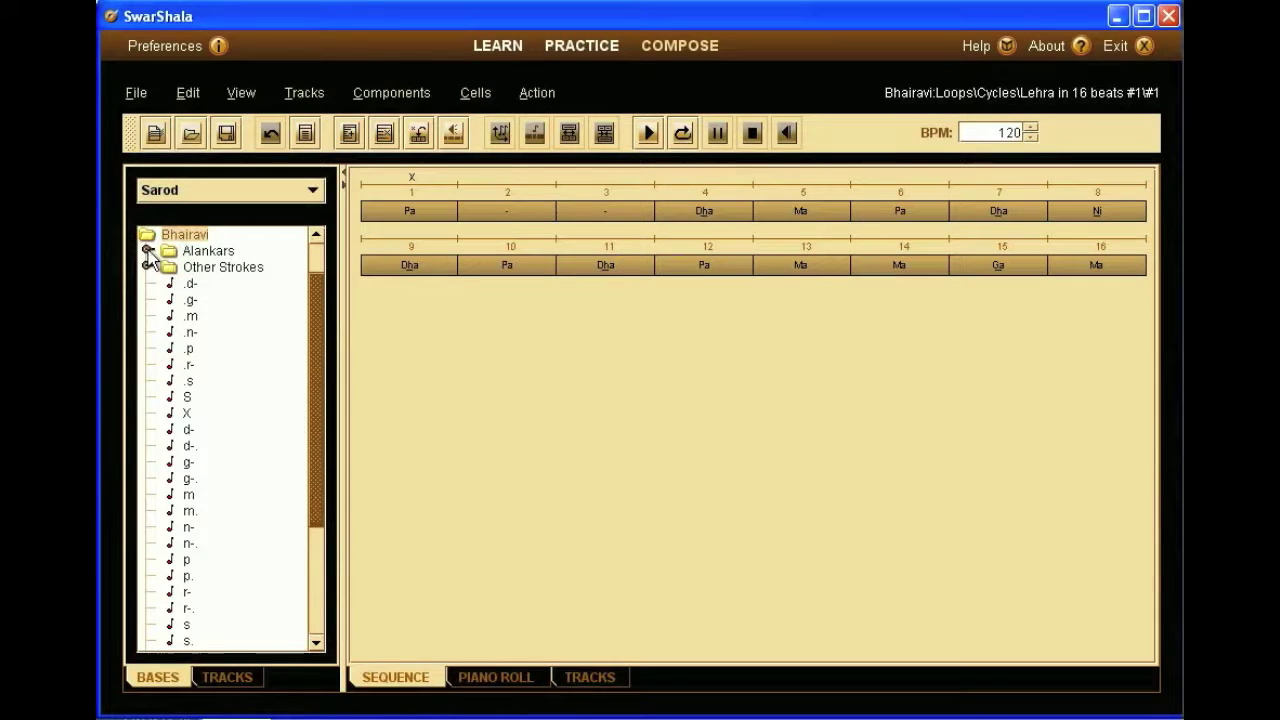
Step: View the .p stroke's properties and browse Available Strokes, cancelling without changes
{"action": "double_click", "coordinate": [188, 347]}
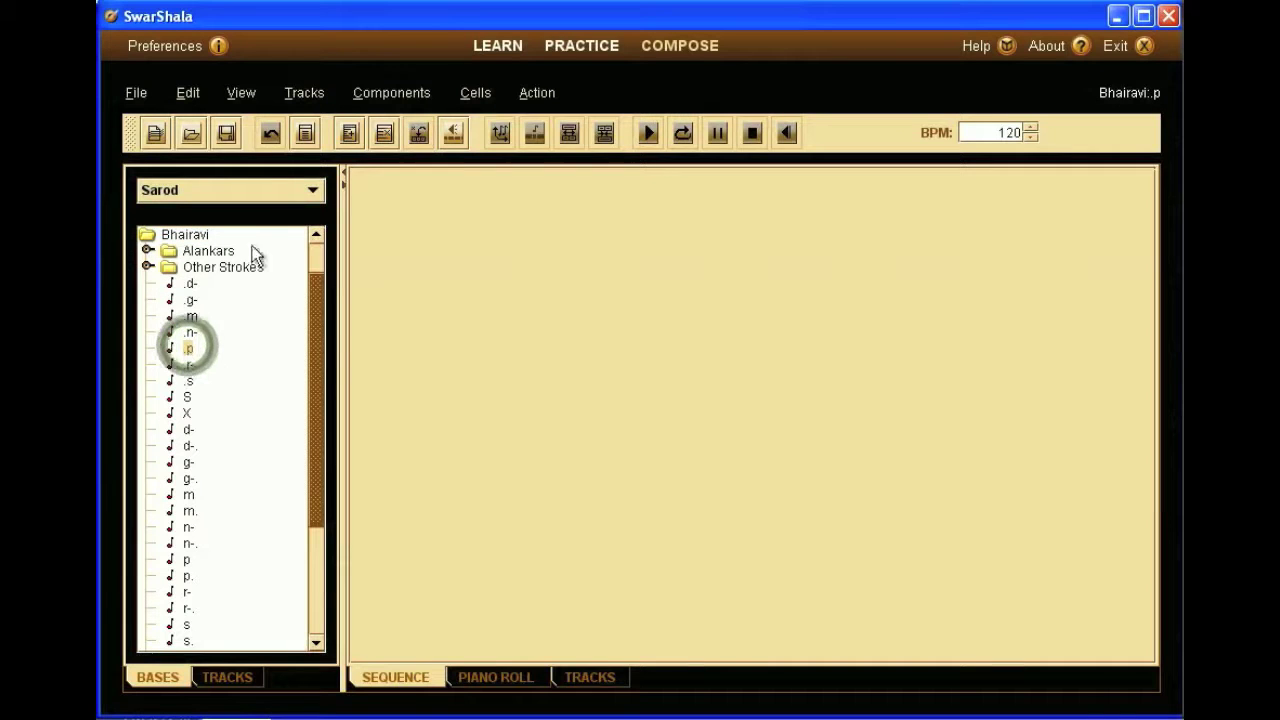
{"action": "left_click", "coordinate": [304, 132]}
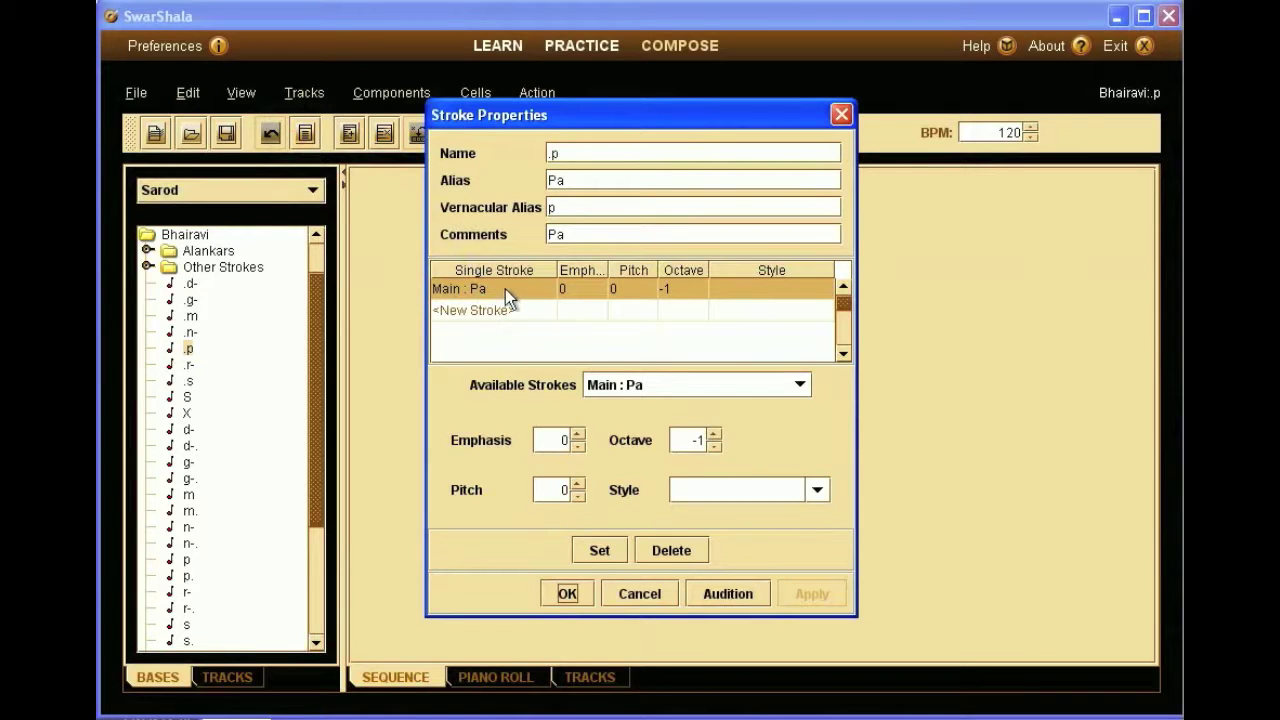
{"action": "left_click", "coordinate": [802, 386]}
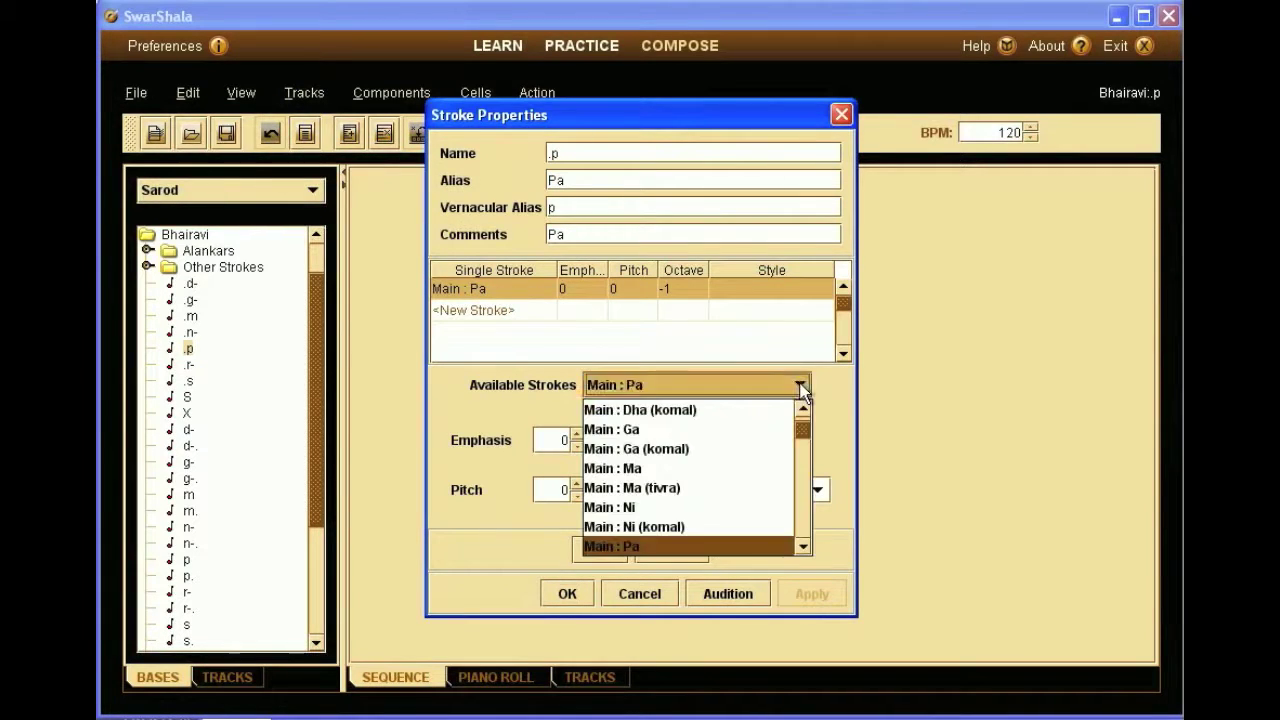
{"action": "left_click_drag", "start_coordinate": [803, 430], "coordinate": [802, 420]}
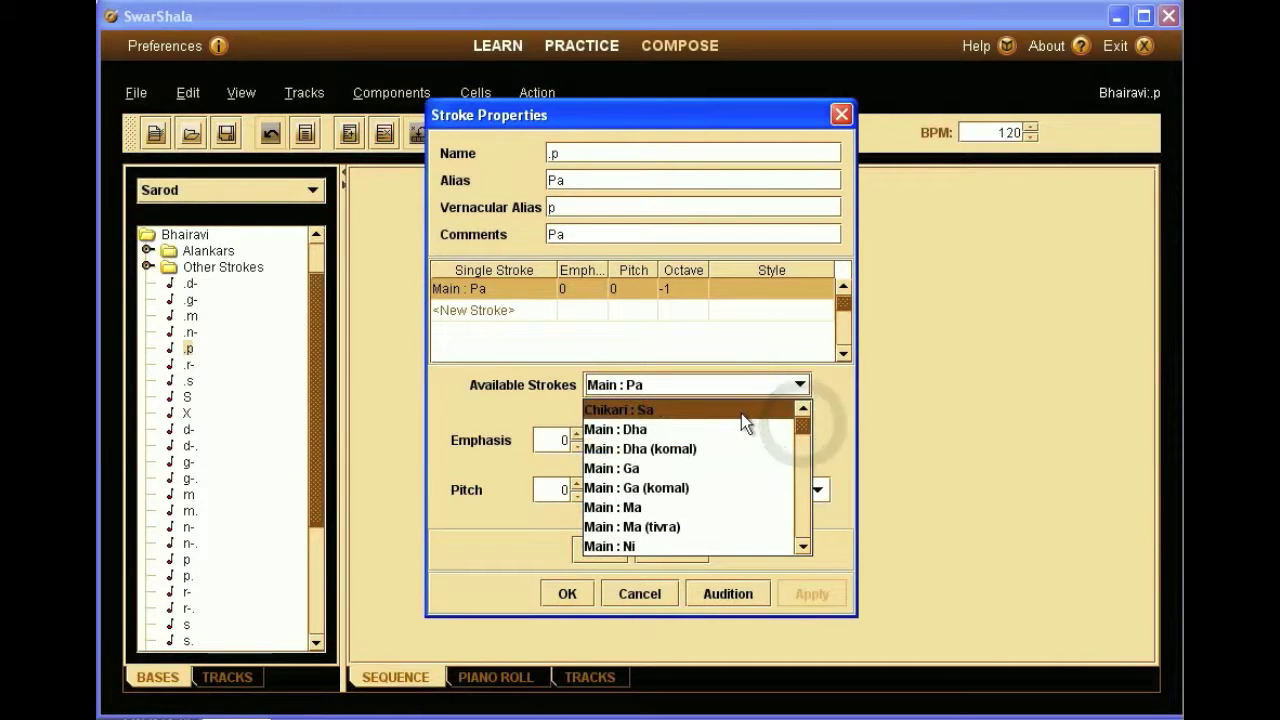
{"action": "mouse_move", "coordinate": [804, 423]}
{"action": "left_mouse_down"}
{"action": "mouse_move", "coordinate": [805, 453]}
{"action": "mouse_move", "coordinate": [793, 445]}
{"action": "mouse_move", "coordinate": [804, 517]}
{"action": "left_mouse_up"}
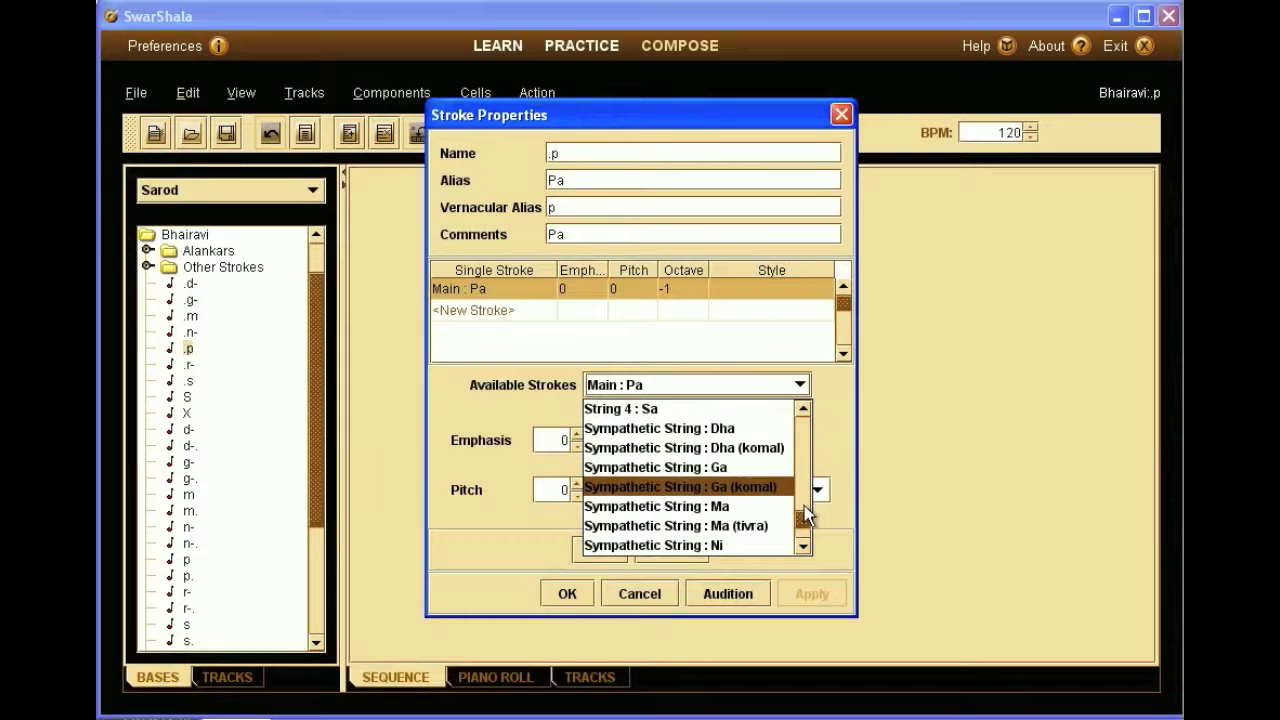
{"action": "left_click_drag", "start_coordinate": [804, 506], "coordinate": [804, 527]}
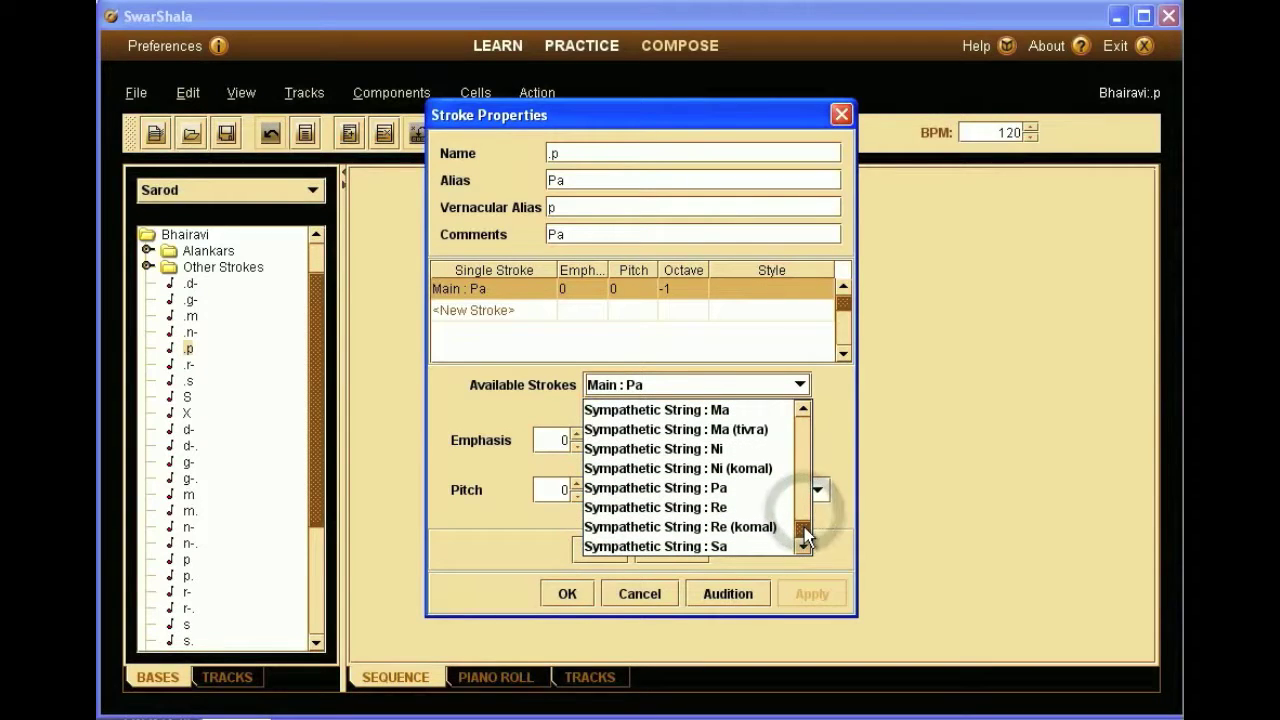
{"action": "left_click", "coordinate": [830, 528]}
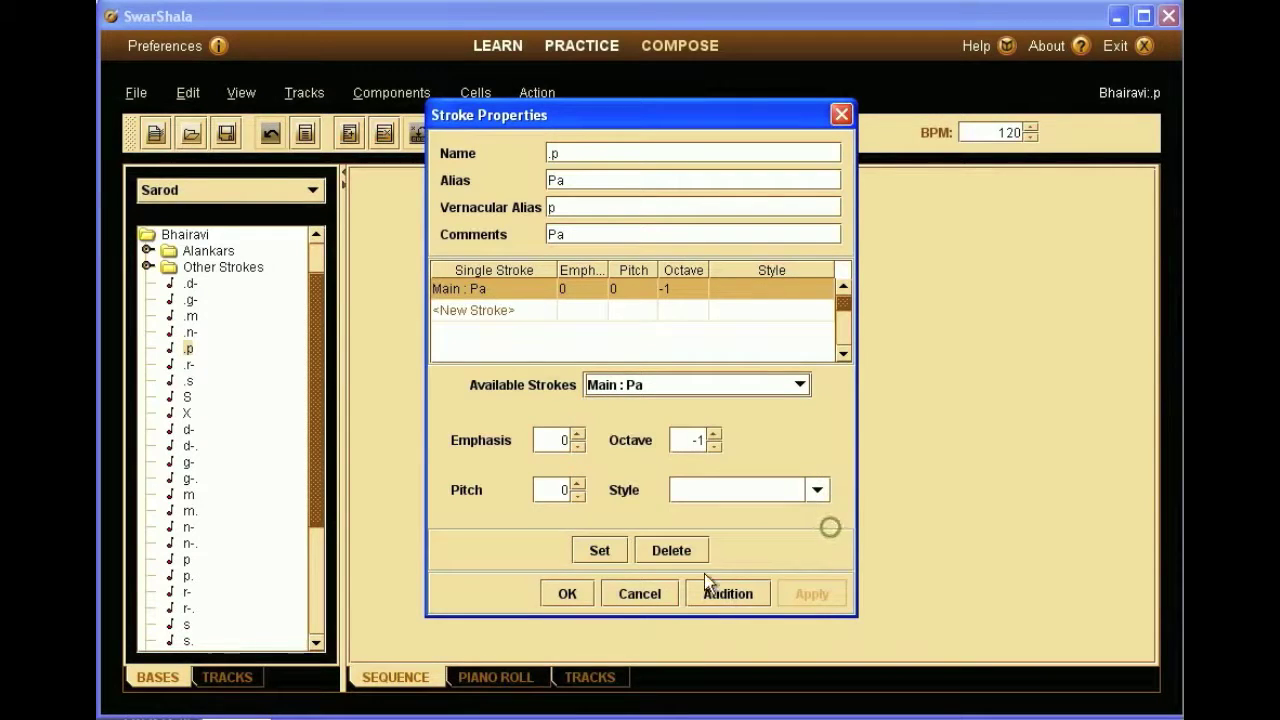
{"action": "left_click", "coordinate": [640, 594]}
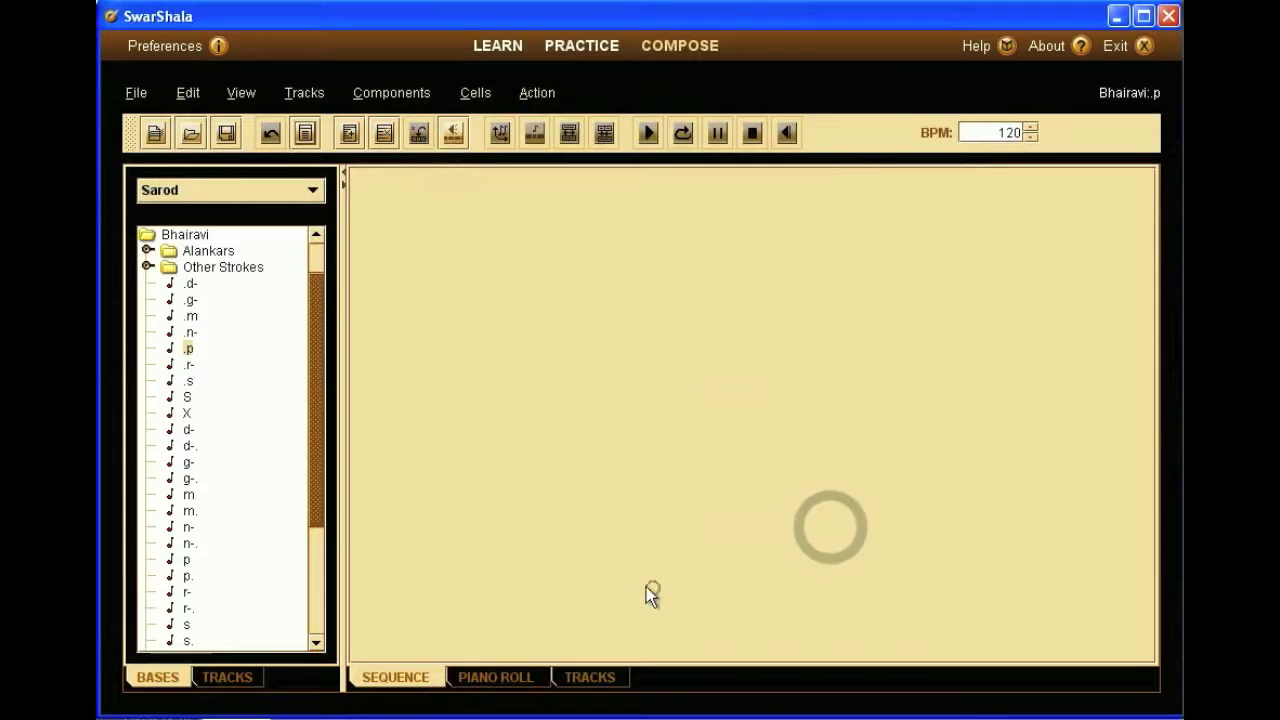
Step: View the X Chikari stroke's properties and cancel without changes
{"action": "left_click", "coordinate": [185, 413]}
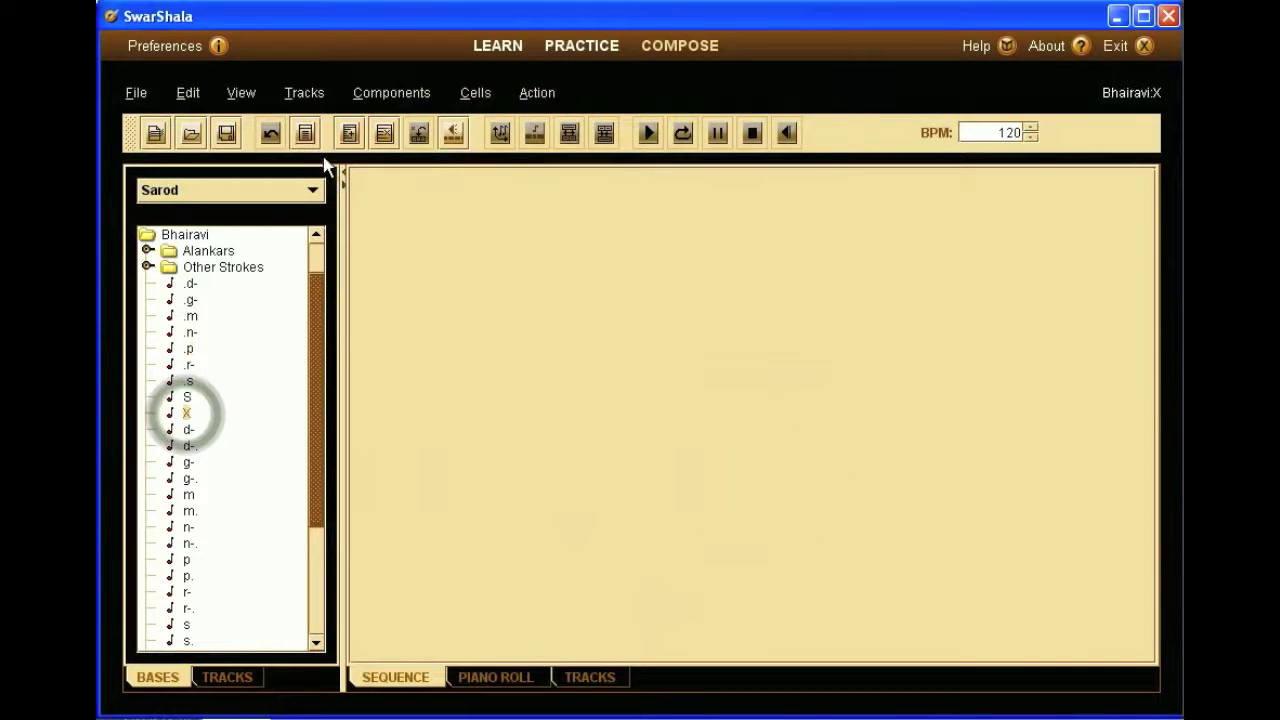
{"action": "left_click", "coordinate": [306, 133]}
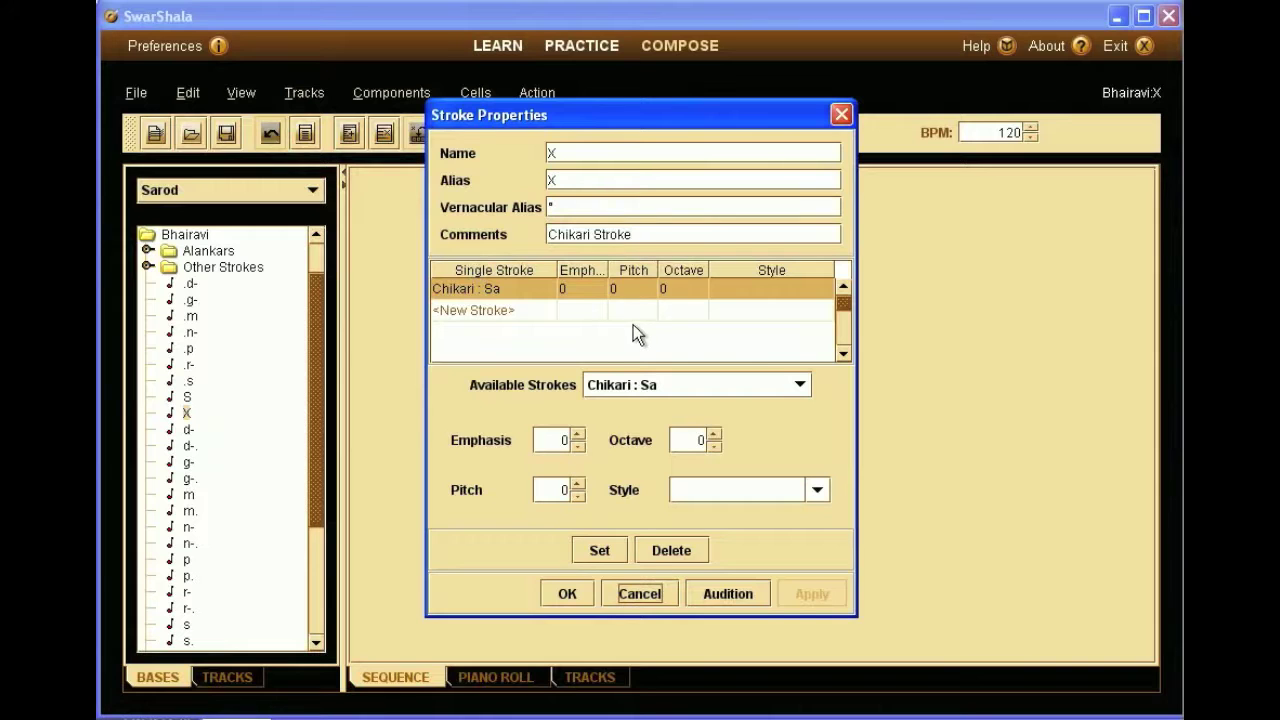
{"action": "left_click", "coordinate": [622, 586]}
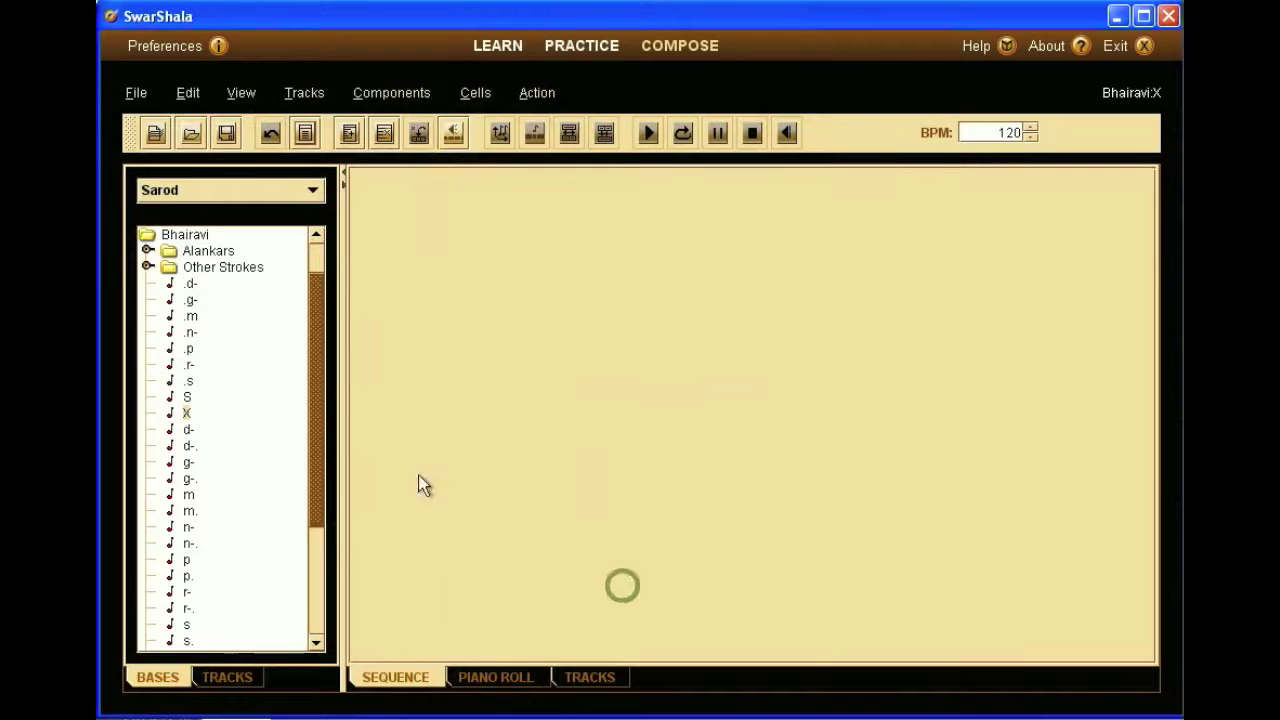
Step: Switch to Harmonium 2 and copy its Bhairavi Loops folder
{"action": "left_click_drag", "start_coordinate": [316, 300], "coordinate": [316, 256]}
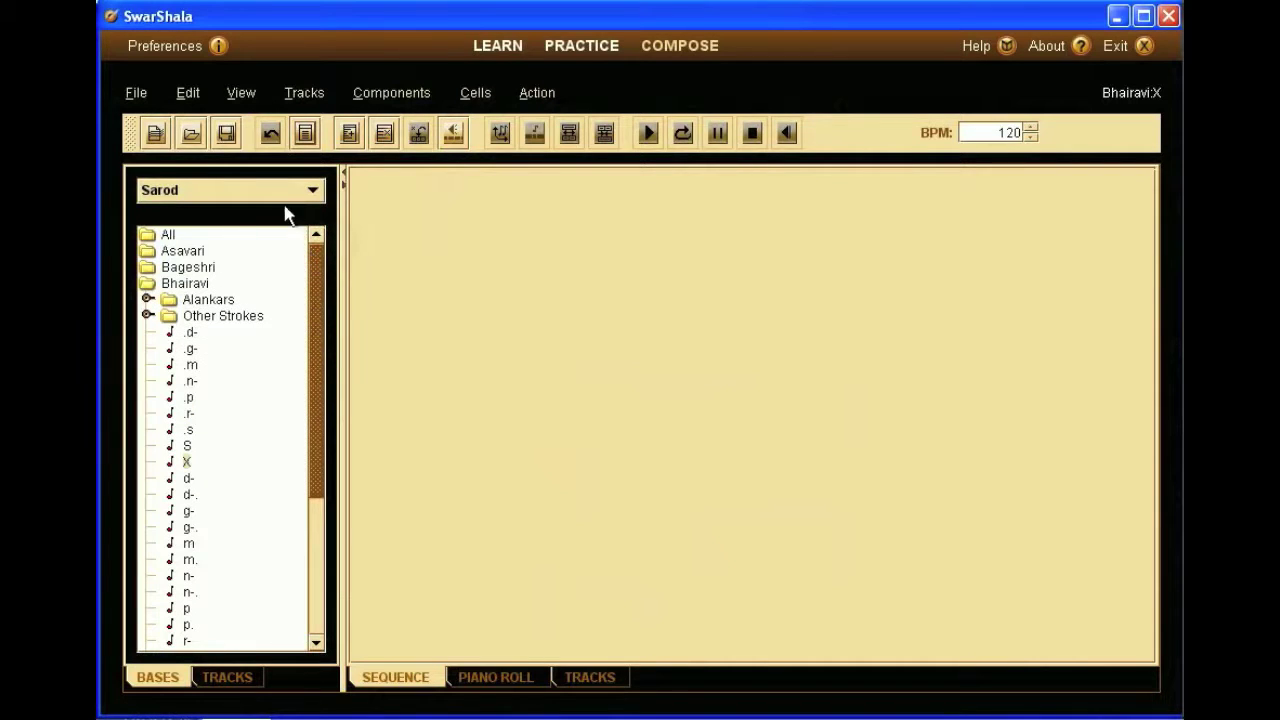
{"action": "left_click", "coordinate": [300, 195]}
{"action": "left_click", "coordinate": [310, 235]}
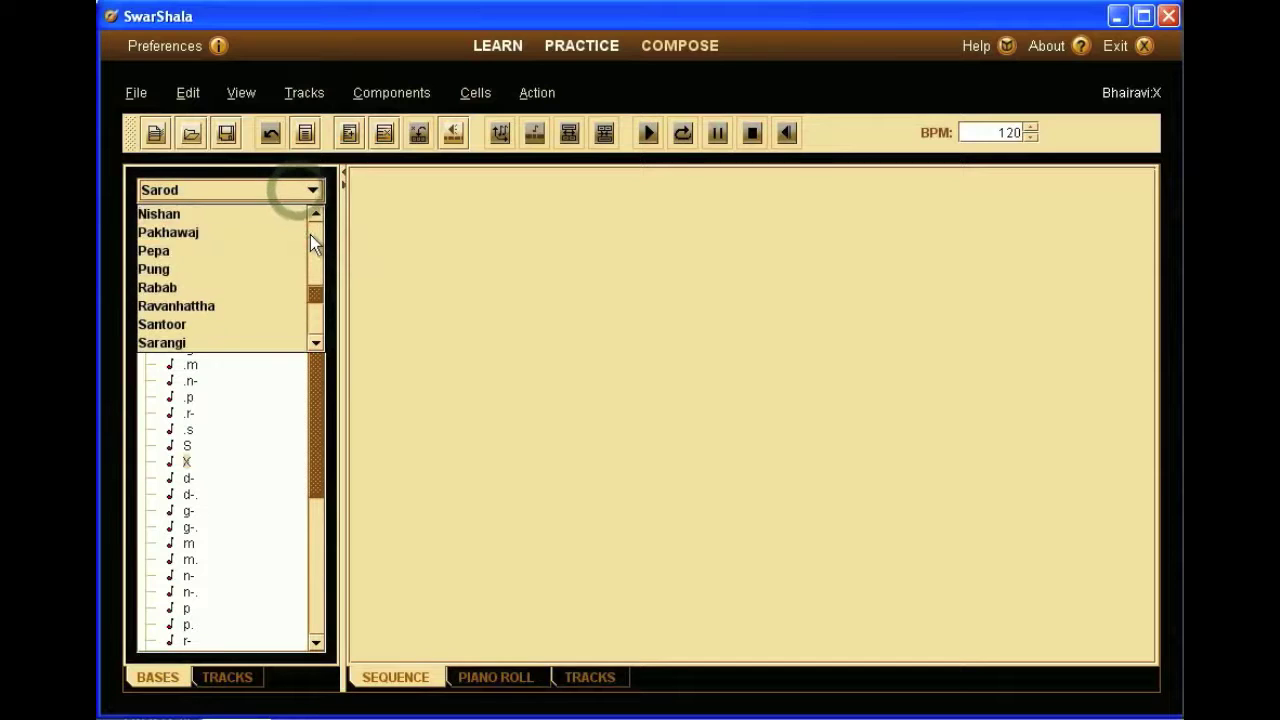
{"action": "left_click", "coordinate": [310, 235]}
{"action": "left_click", "coordinate": [311, 235]}
{"action": "left_click", "coordinate": [256, 287]}
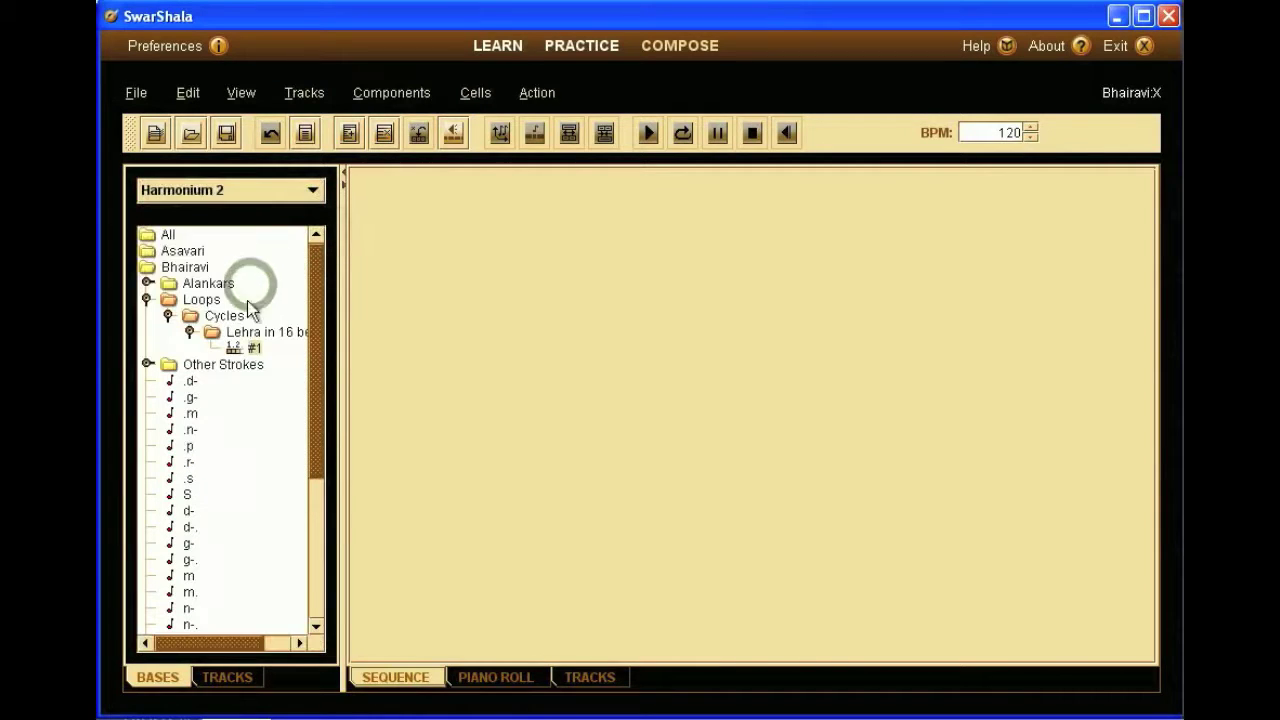
{"action": "right_click", "coordinate": [203, 302]}
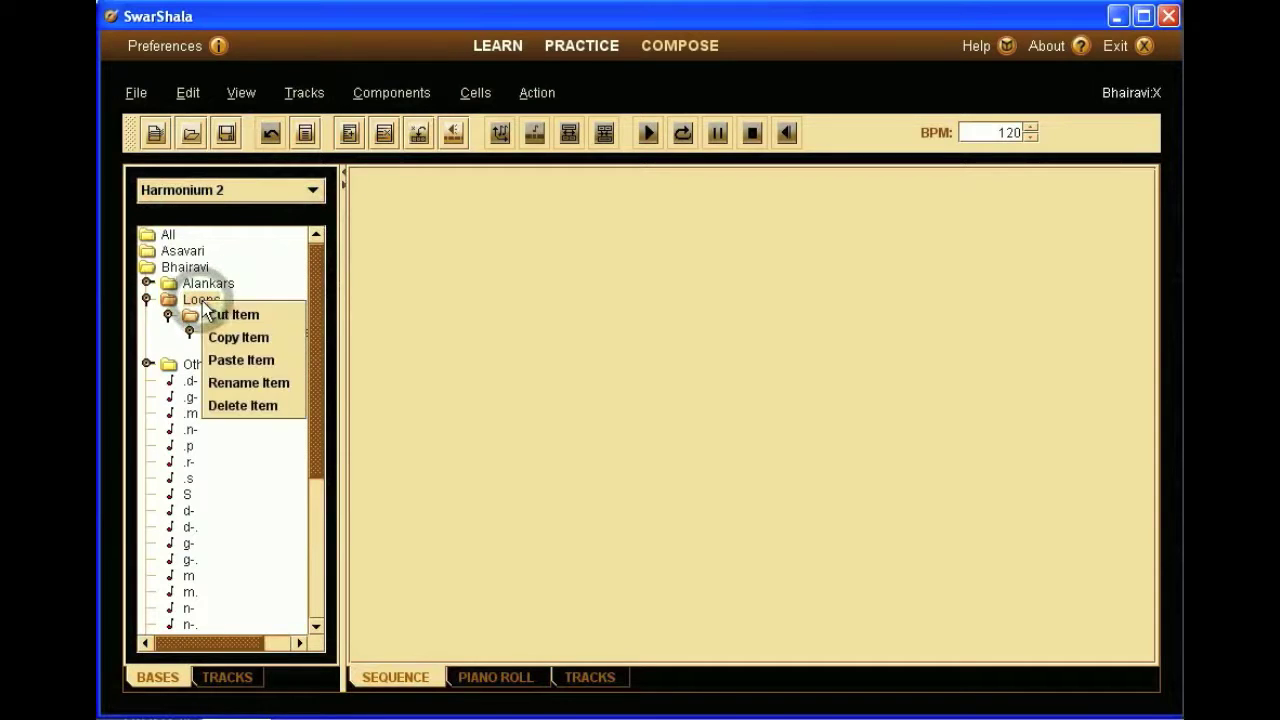
{"action": "left_click", "coordinate": [245, 338]}
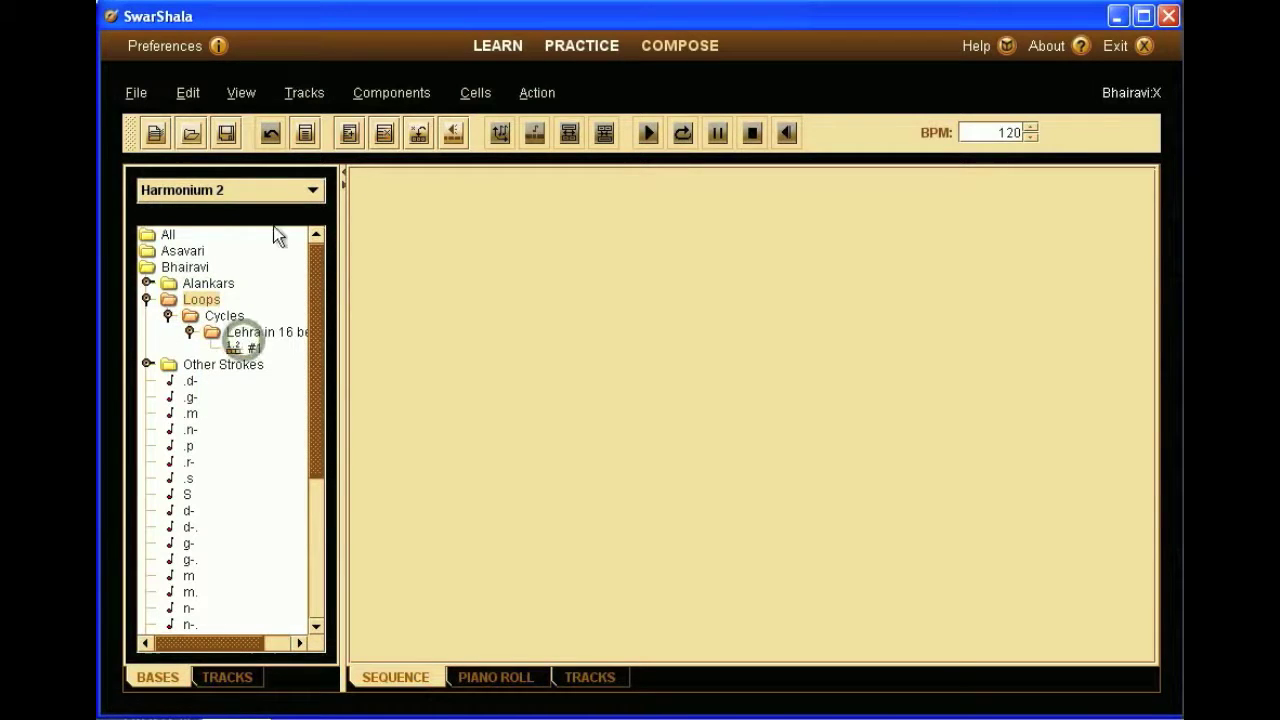
Step: Switch back to Sarod and paste the Loops folder into Bhairavi
{"action": "left_click", "coordinate": [297, 189]}
{"action": "left_click_drag", "start_coordinate": [314, 263], "coordinate": [308, 303]}
{"action": "left_click", "coordinate": [262, 243]}
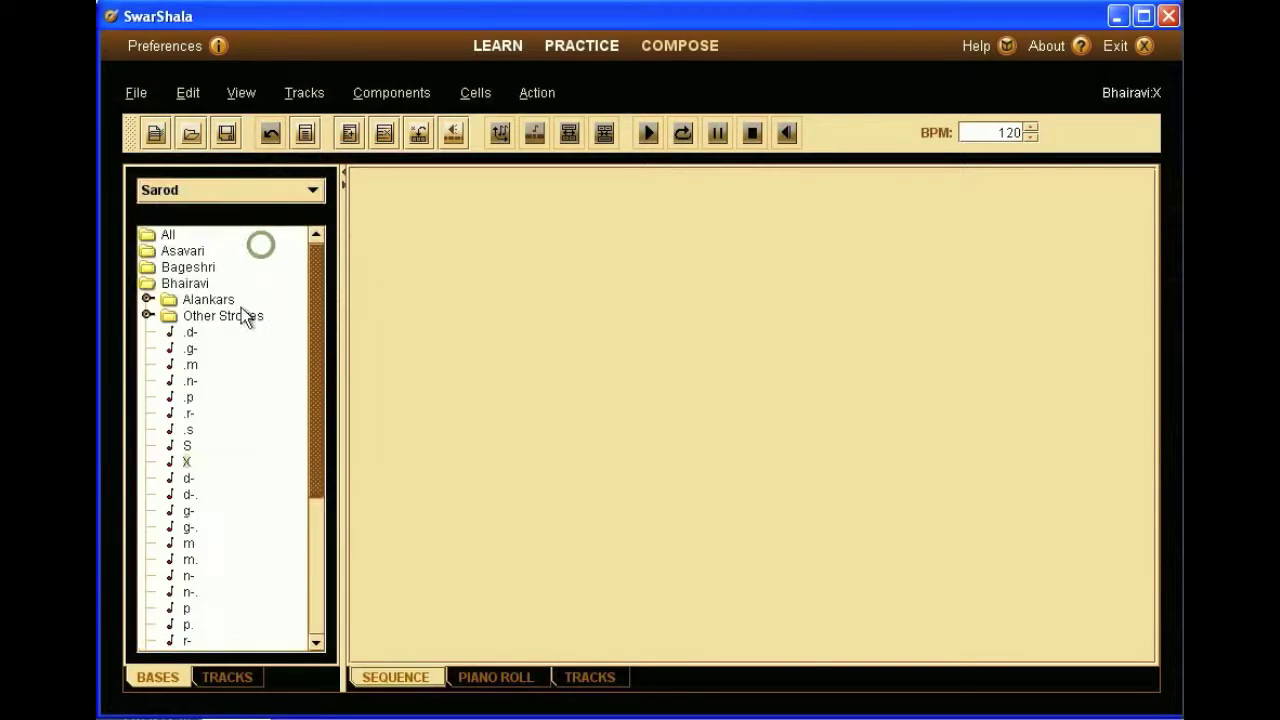
{"action": "right_click", "coordinate": [200, 287]}
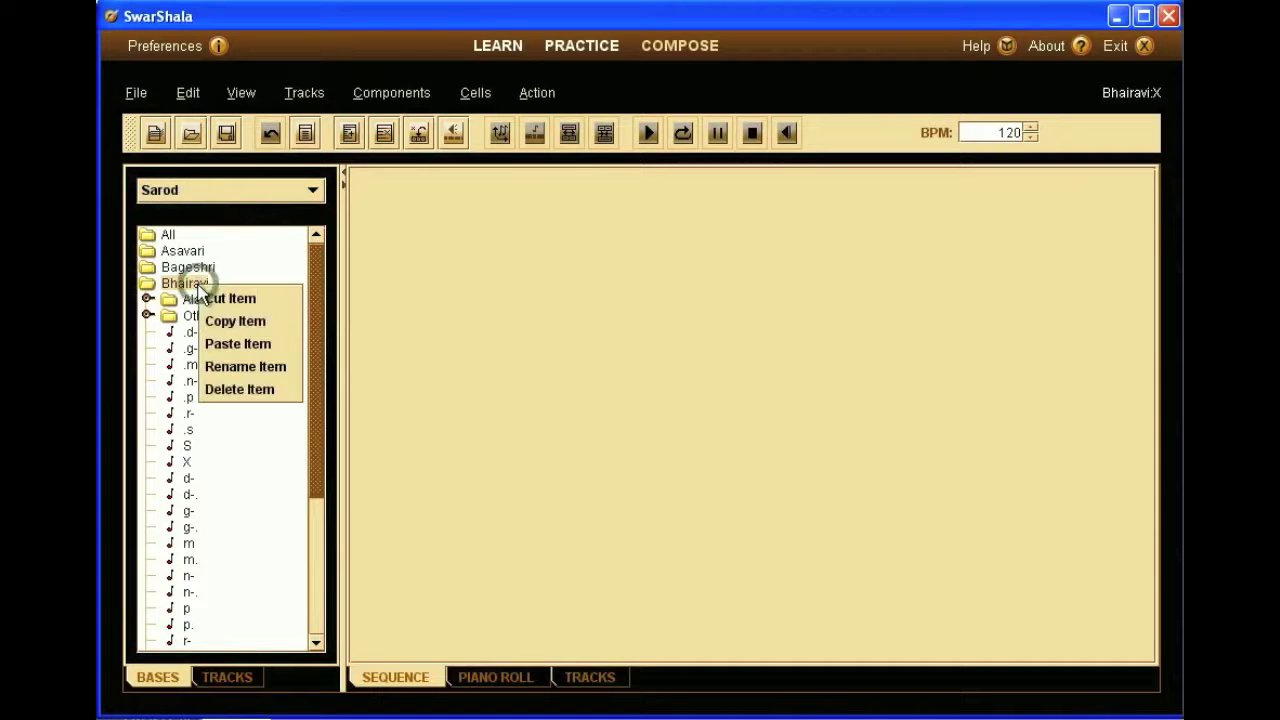
{"action": "left_click", "coordinate": [232, 343]}
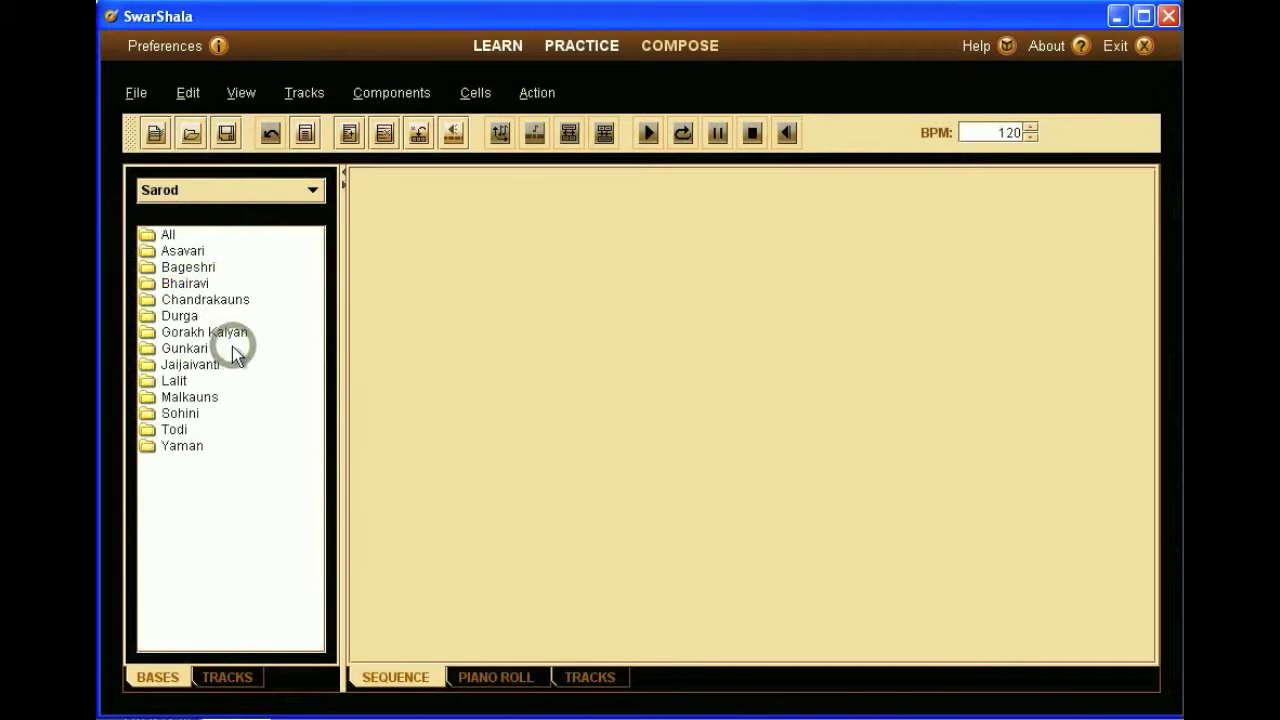
Step: Expand Bhairavi > Loops > Cycles > Lehra in 16 beats and open sequence #1
{"action": "double_click", "coordinate": [185, 283]}
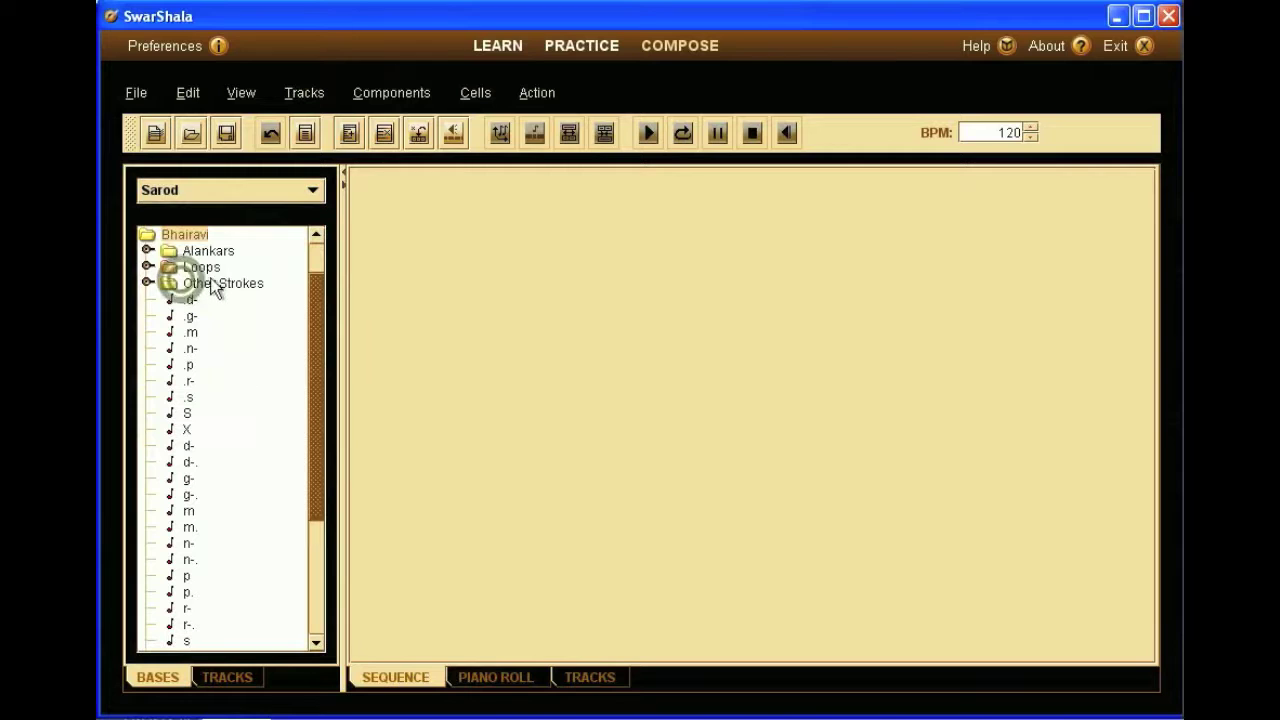
{"action": "double_click", "coordinate": [205, 268]}
{"action": "double_click", "coordinate": [222, 284]}
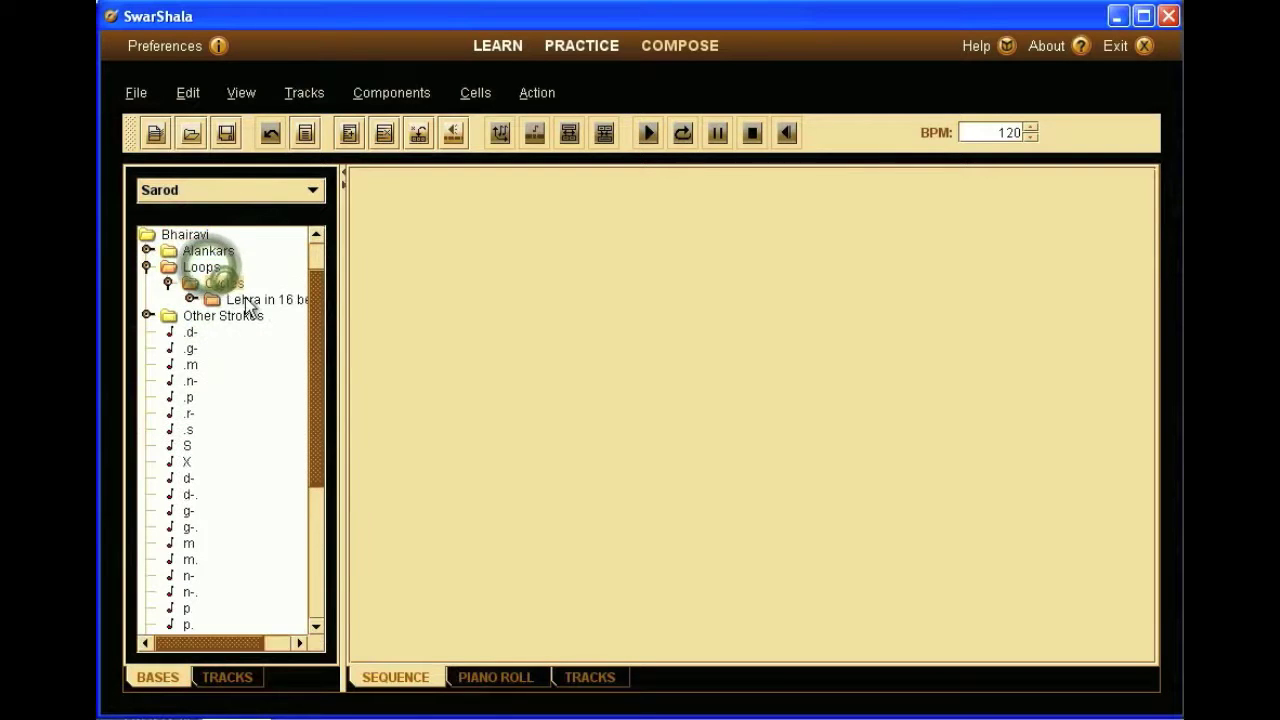
{"action": "double_click", "coordinate": [248, 301]}
{"action": "double_click", "coordinate": [240, 315]}
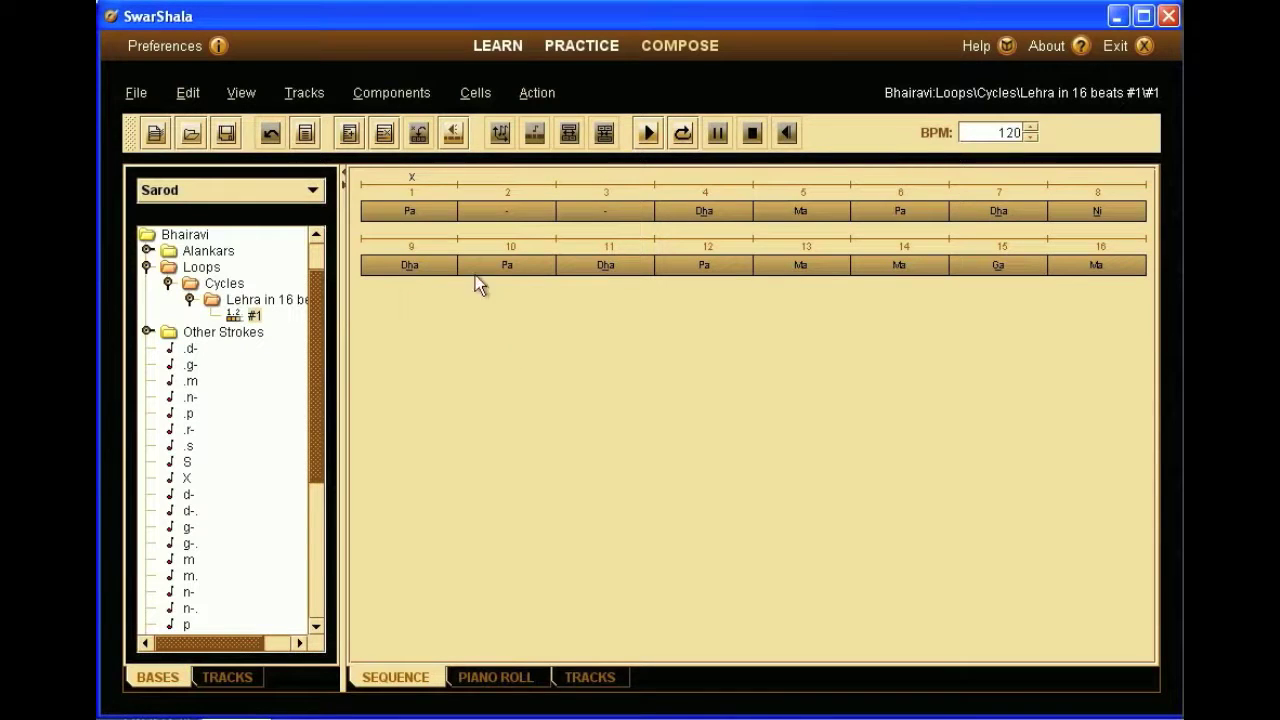
Step: Delete the upper-octave Pa stroke from the beat 1 cell
{"action": "left_click", "coordinate": [440, 212]}
{"action": "right_click", "coordinate": [440, 210]}
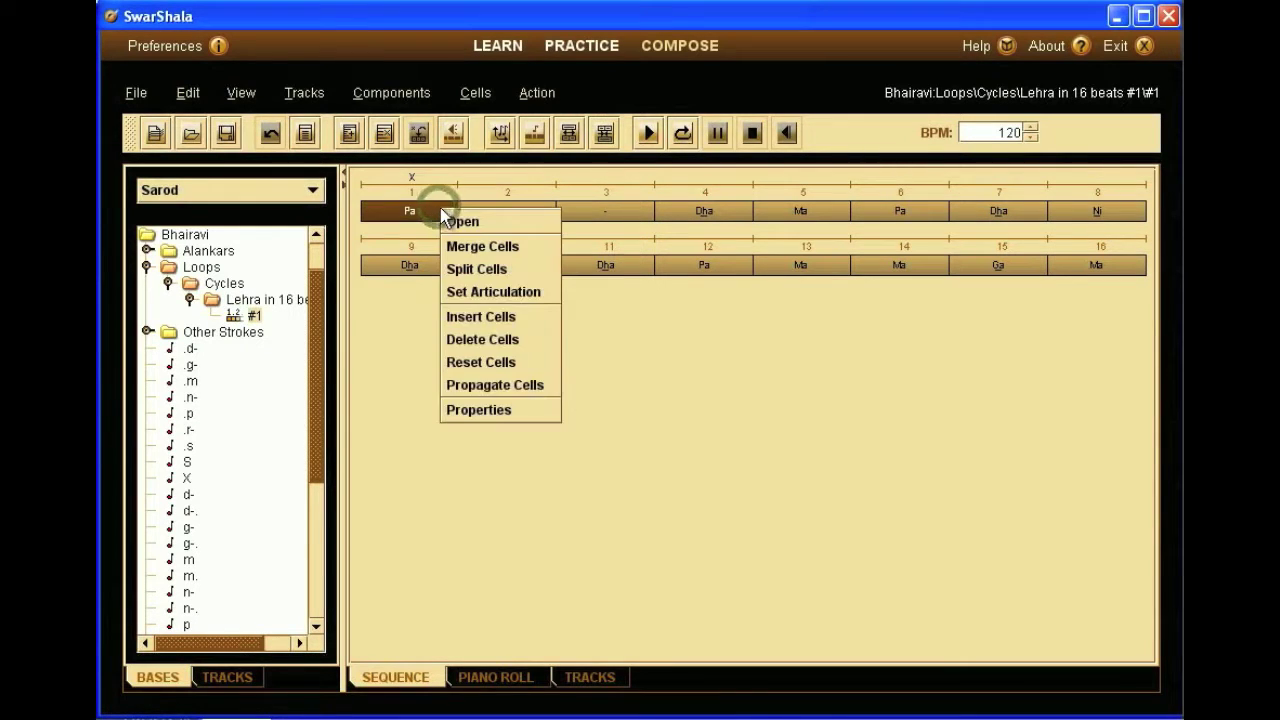
{"action": "left_click", "coordinate": [479, 405]}
{"action": "left_click", "coordinate": [479, 405]}
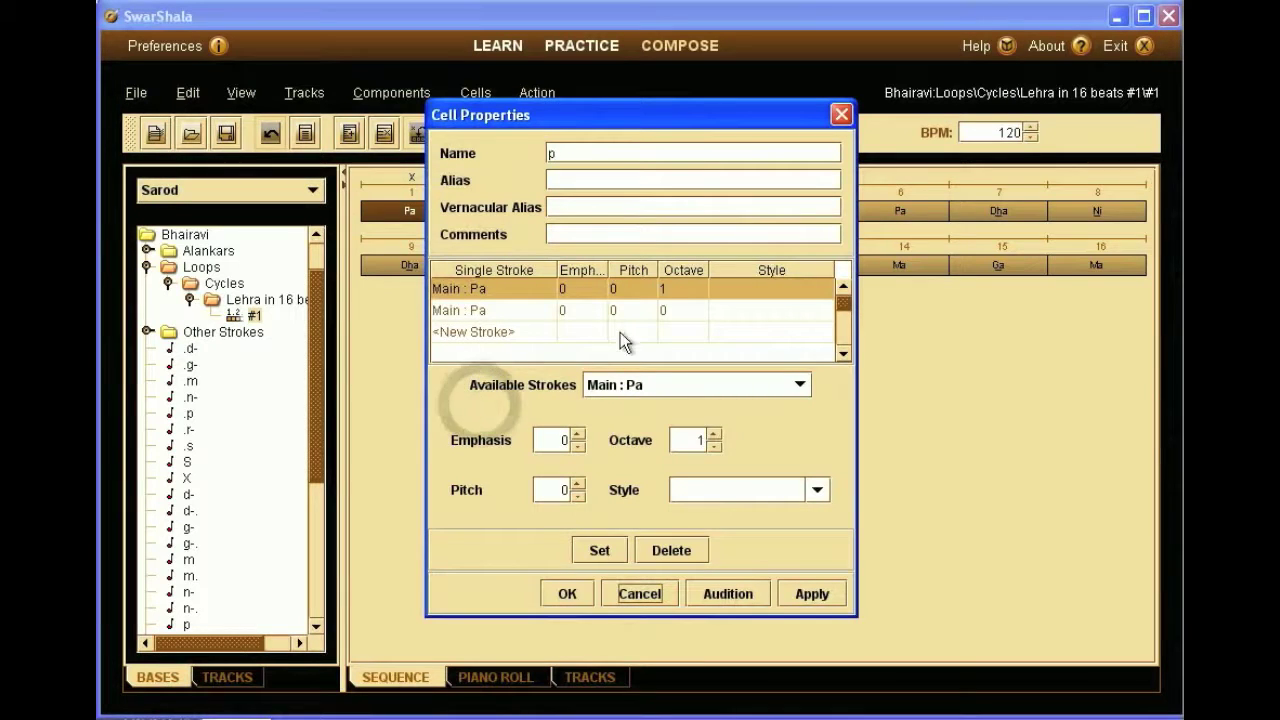
{"action": "left_click", "coordinate": [520, 289]}
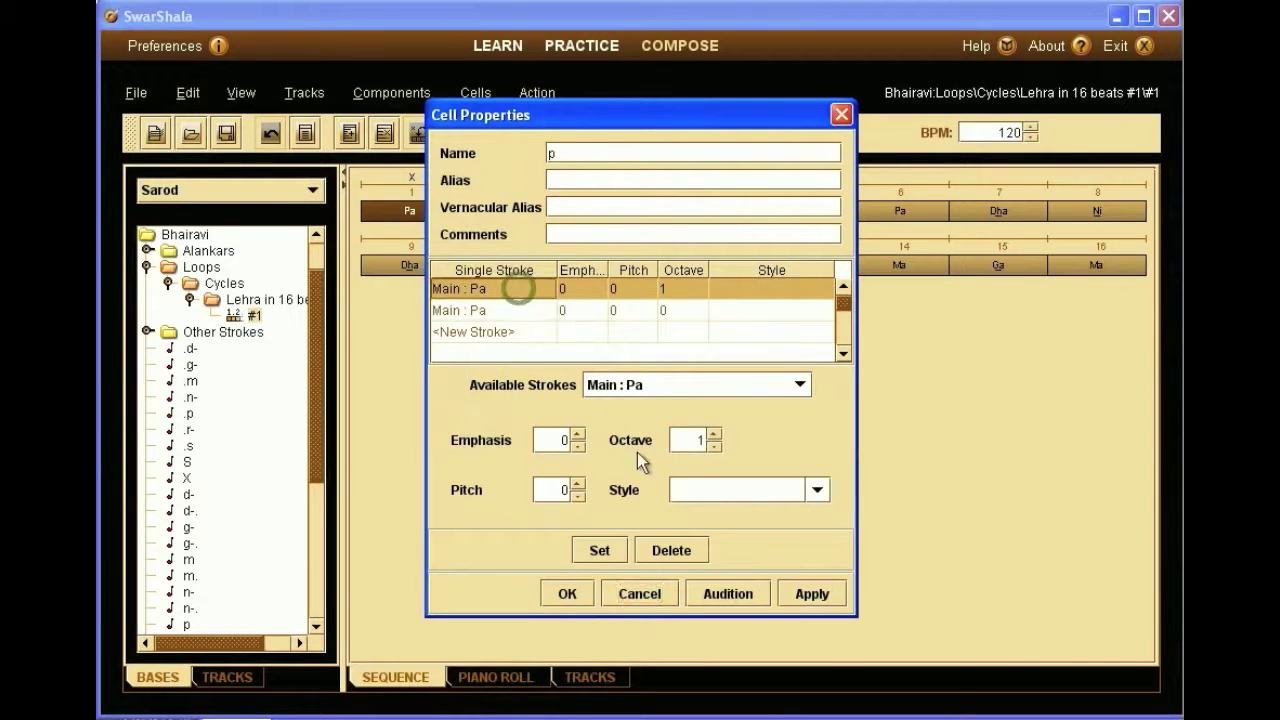
{"action": "left_click", "coordinate": [672, 551]}
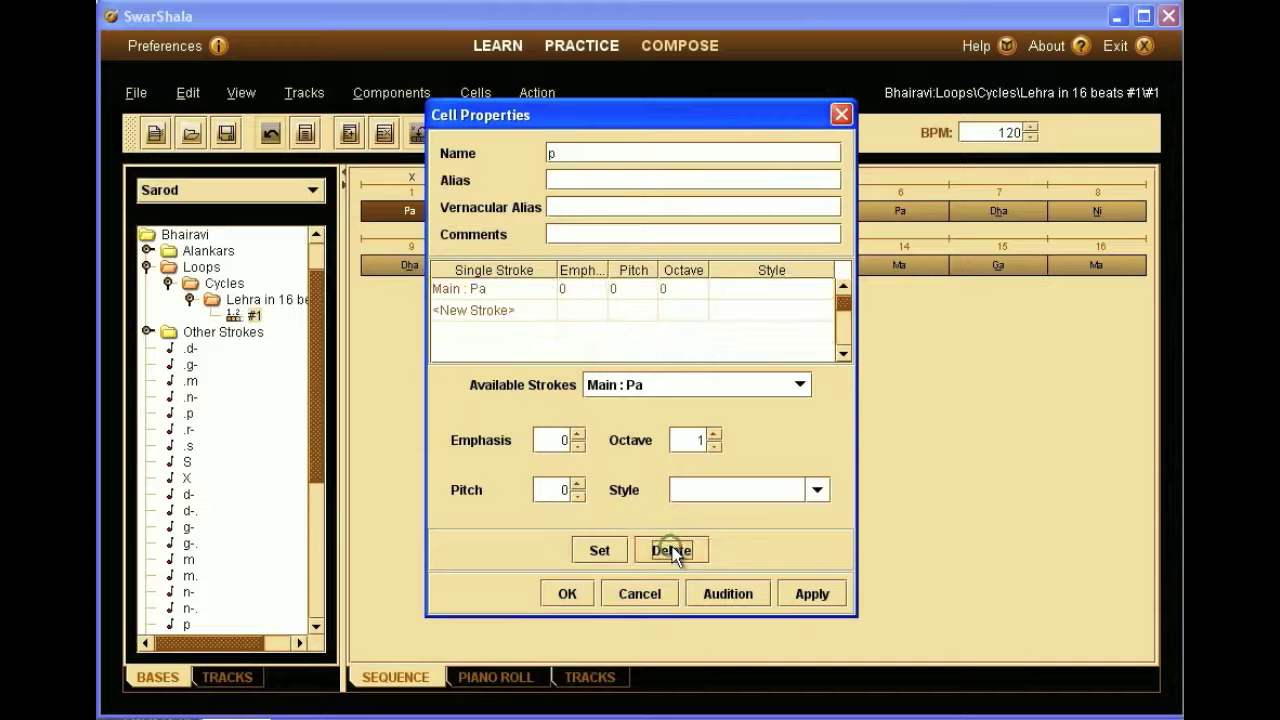
{"action": "left_click", "coordinate": [570, 592]}
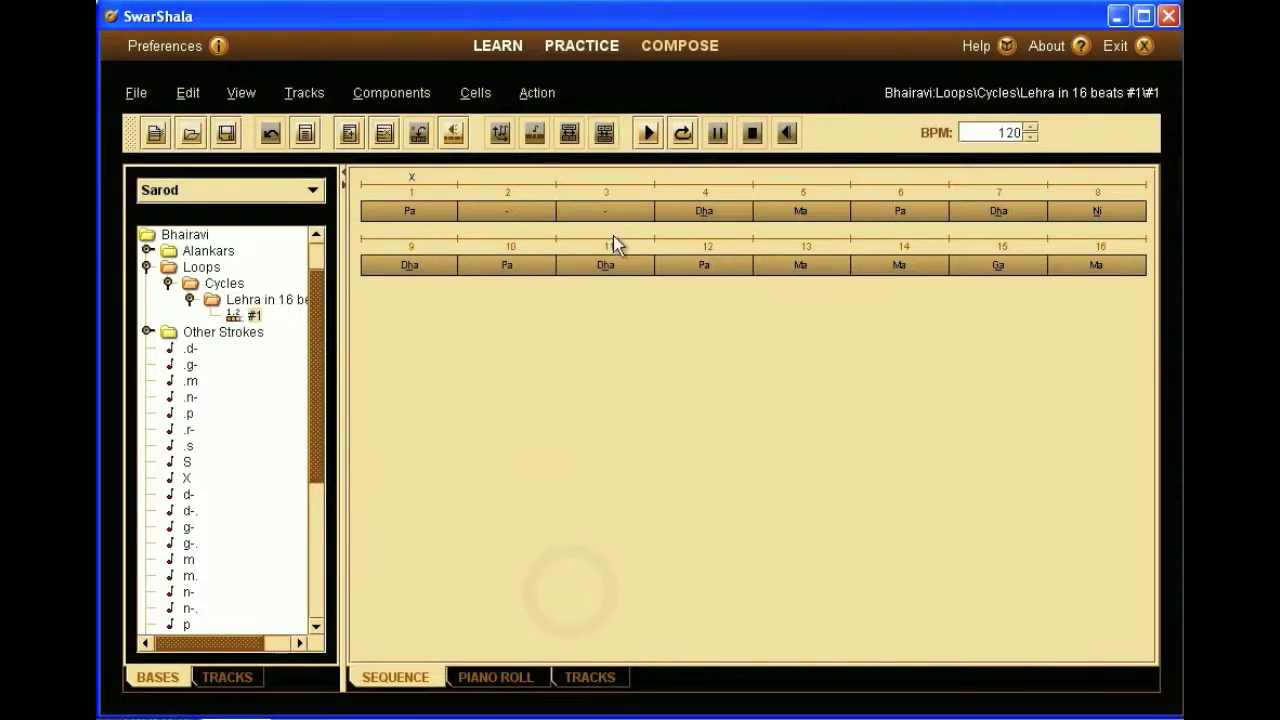
Step: Delete the Main : Pa stroke from beat 4, keeping komal Dha, and loop-play the sequence
{"action": "right_click", "coordinate": [686, 220]}
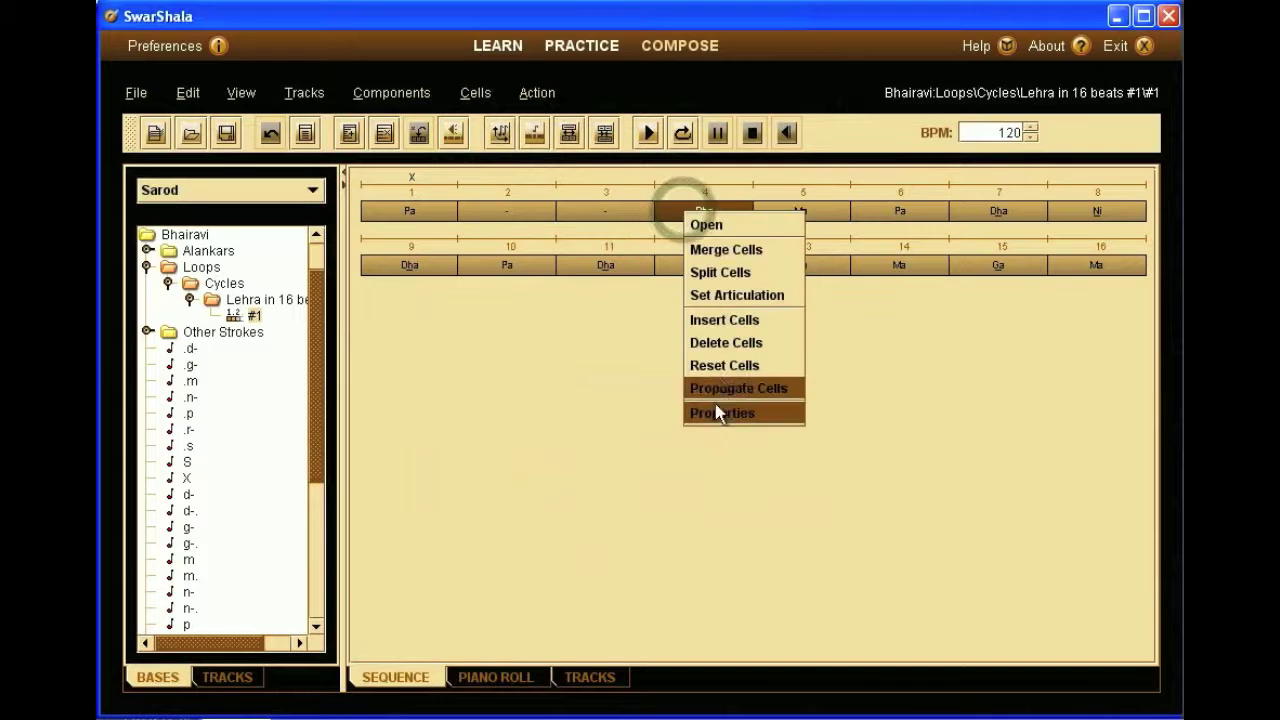
{"action": "left_click", "coordinate": [715, 413]}
{"action": "left_click", "coordinate": [529, 290]}
{"action": "left_click", "coordinate": [661, 550]}
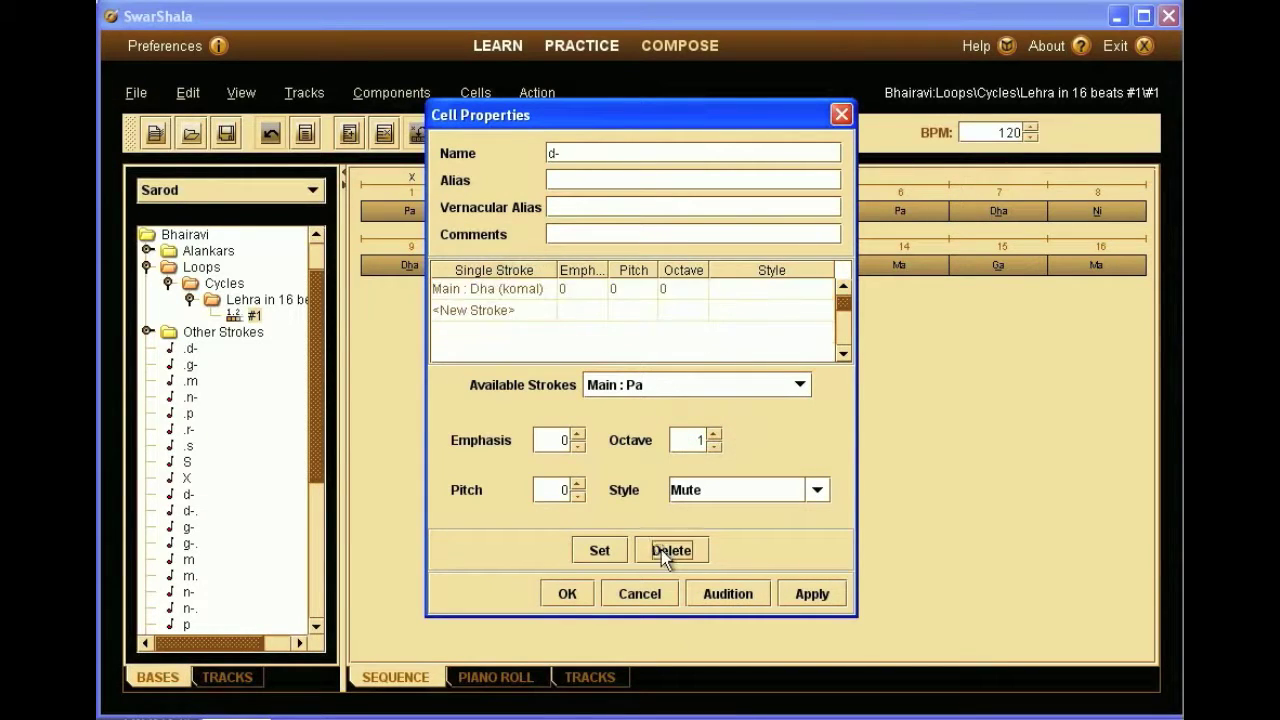
{"action": "left_click", "coordinate": [569, 590]}
{"action": "left_click", "coordinate": [683, 132]}
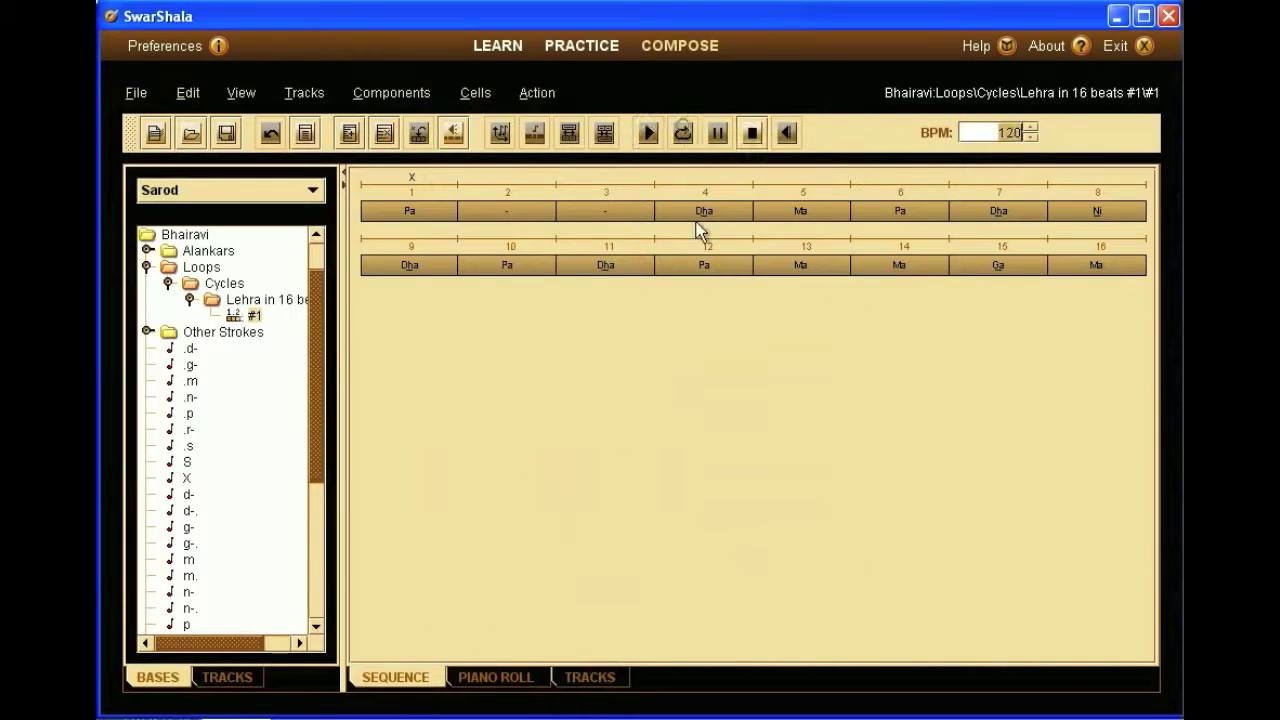
{"action": "left_click", "coordinate": [689, 382]}
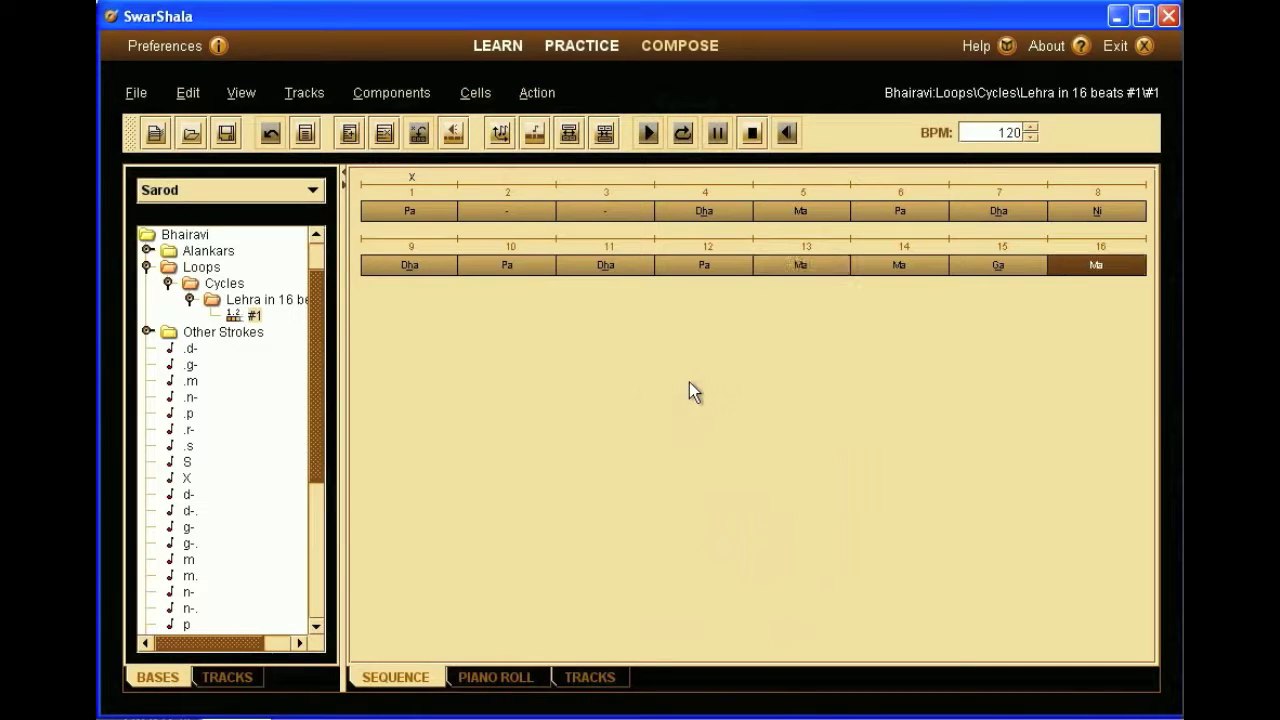
Step: Stop playback and enter the X stroke in beats 2 and 3
{"action": "key", "text": "space"}
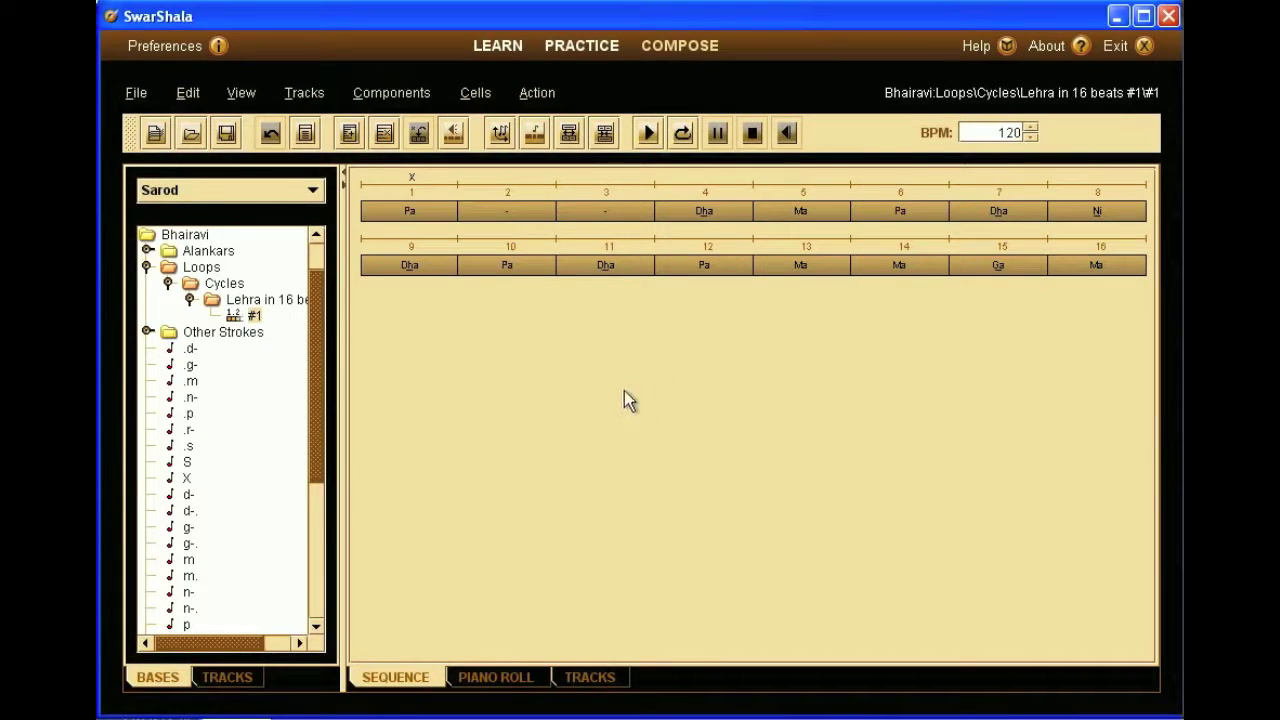
{"action": "double_click", "coordinate": [517, 211]}
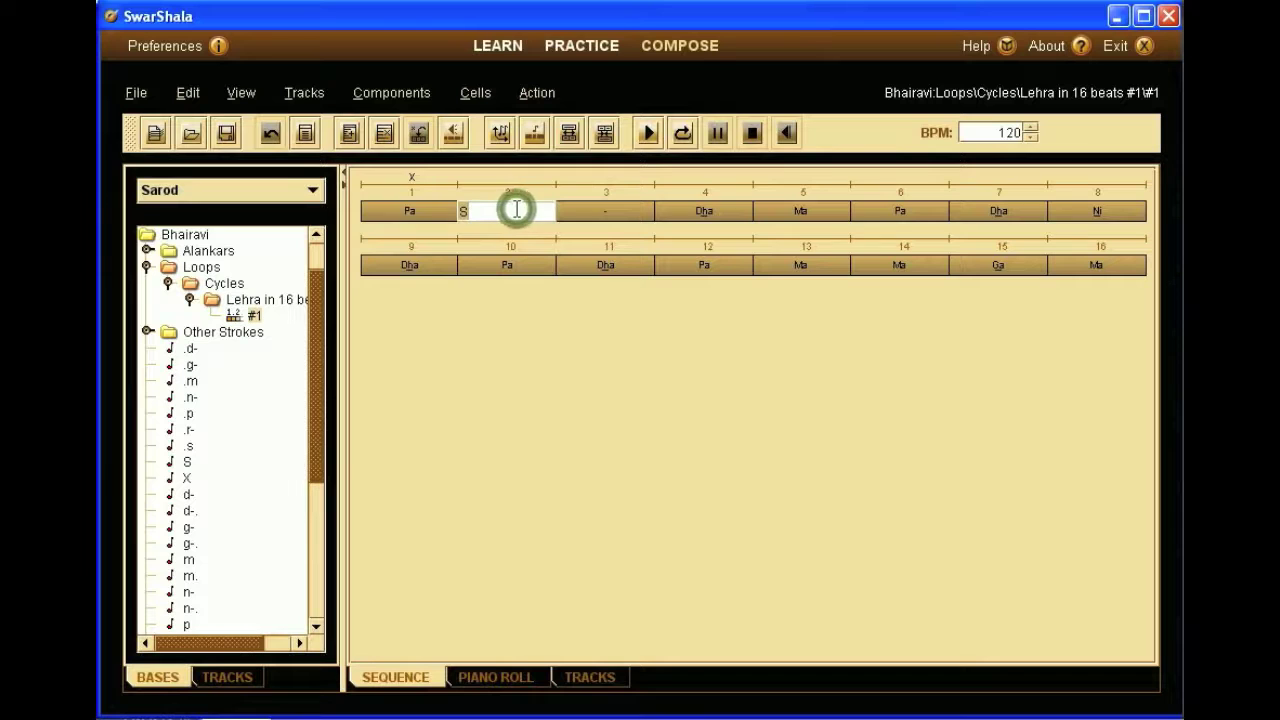
{"action": "type", "text": "X"}
{"action": "key", "text": "Tab"}
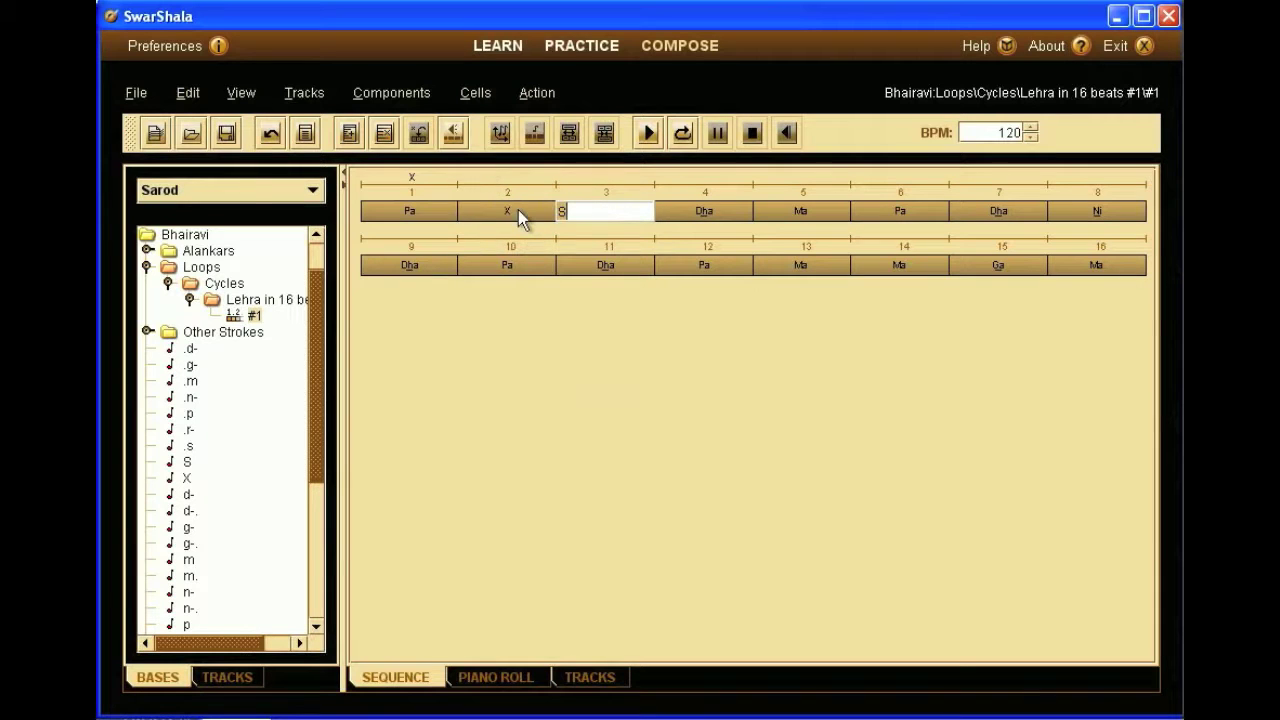
{"action": "type", "text": "X"}
{"action": "key", "text": "Return"}
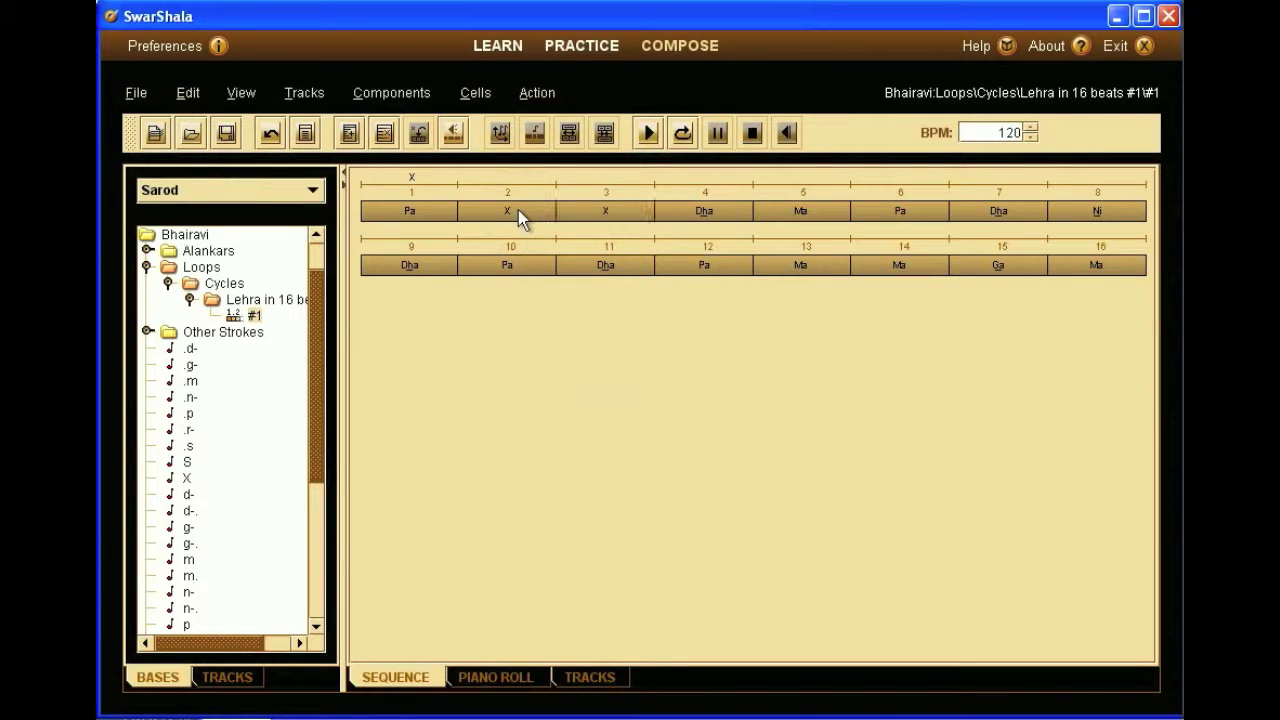
Step: Close the notation preferences without changes and restart looped playback
{"action": "key", "text": "ctrl+p"}
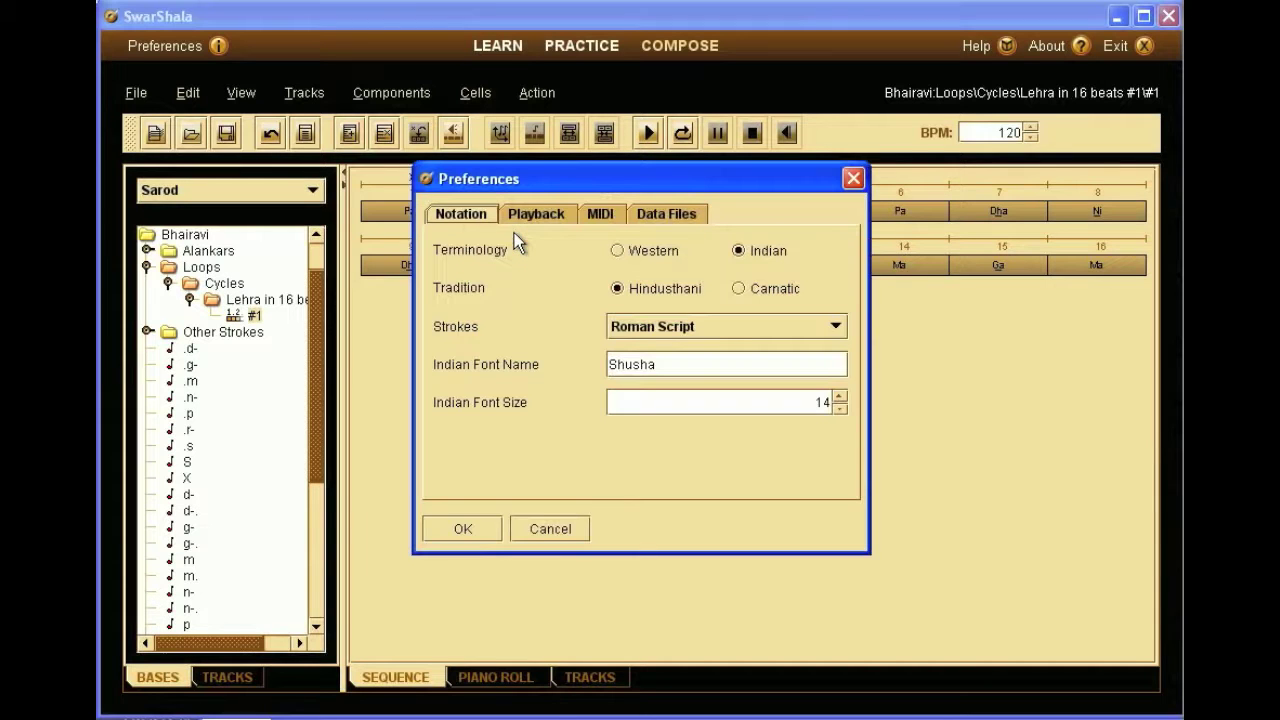
{"action": "left_click", "coordinate": [557, 524]}
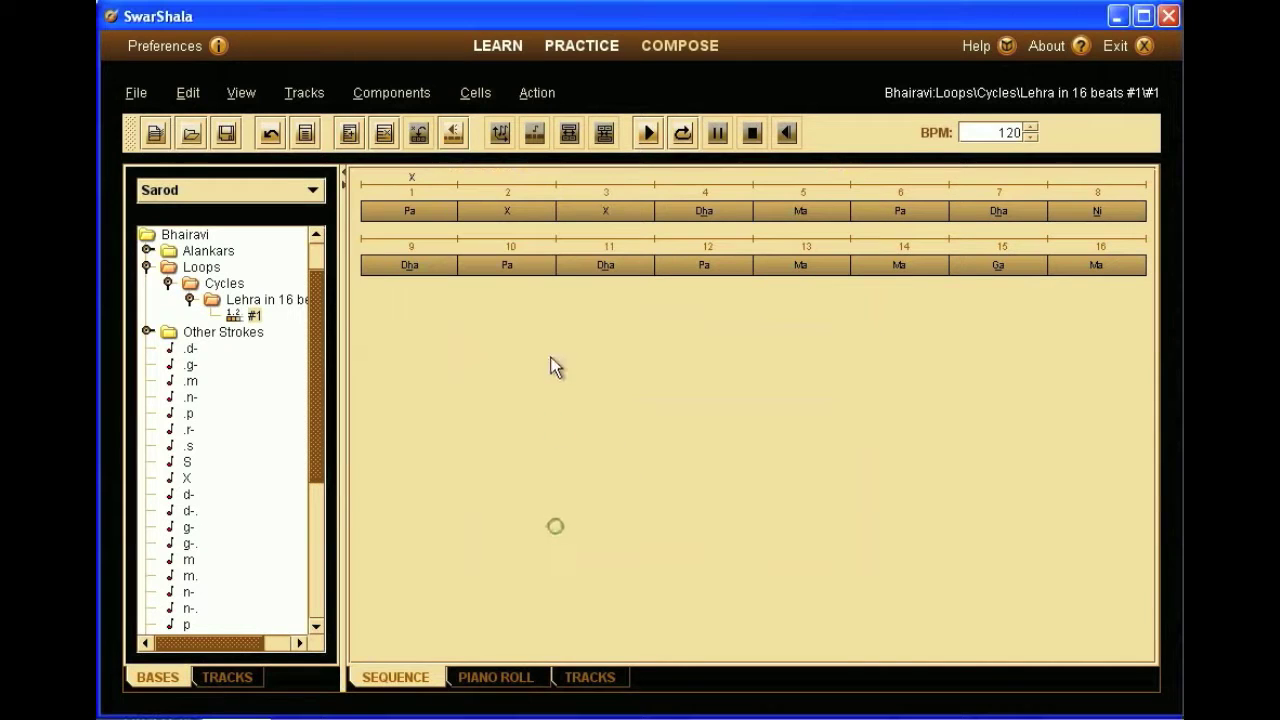
{"action": "left_click", "coordinate": [548, 235]}
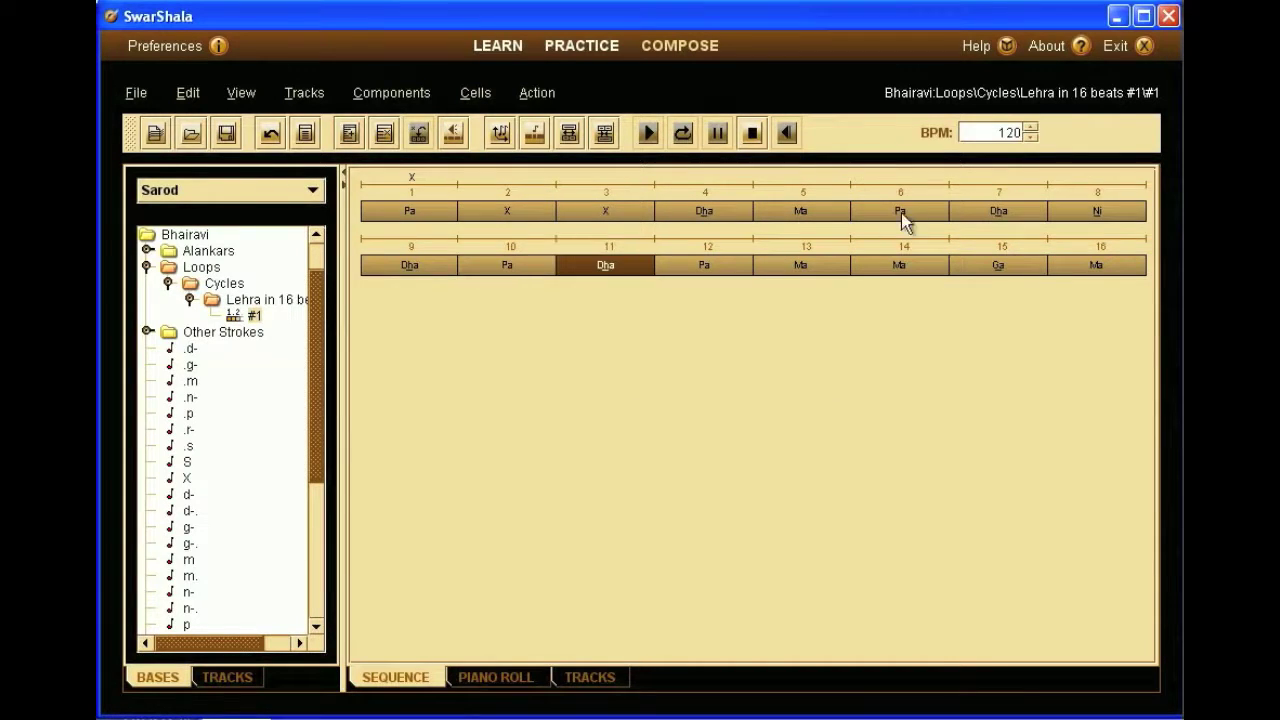
Step: Change the tempo to 180 BPM and select beat 14's Ma cell
{"action": "double_click", "coordinate": [1008, 133]}
{"action": "type", "text": "80"}
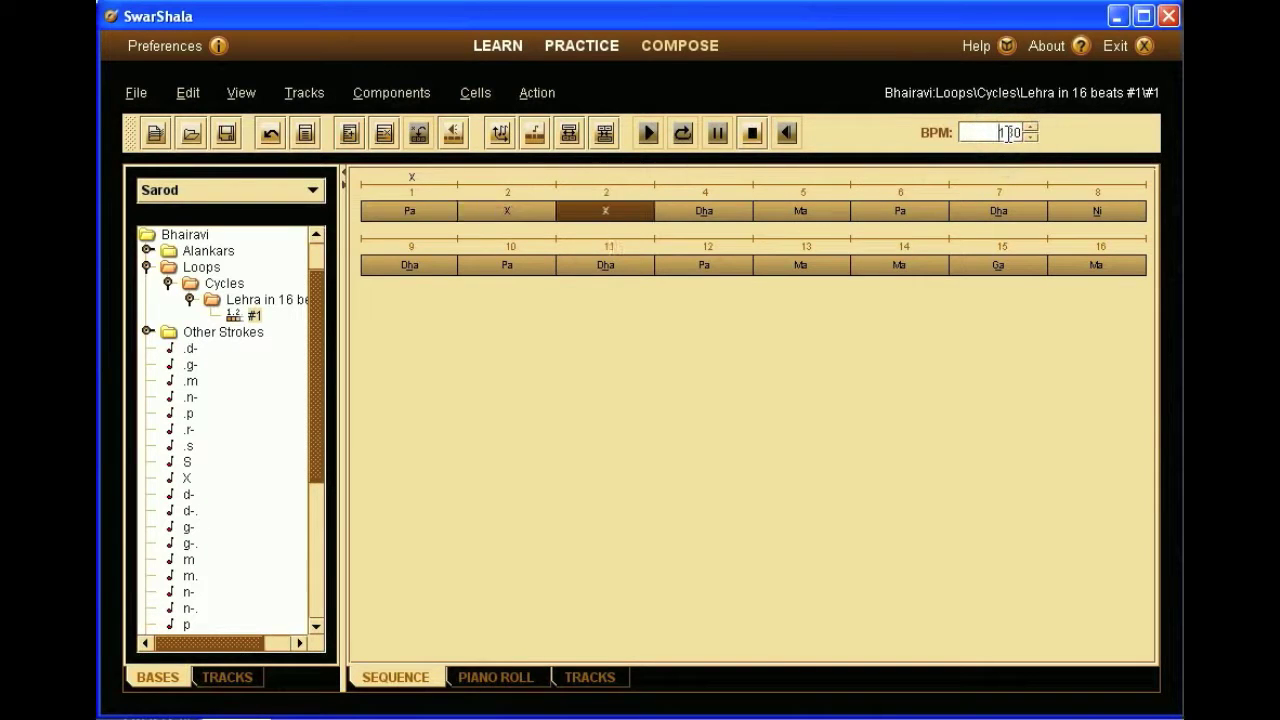
{"action": "left_click", "coordinate": [805, 350]}
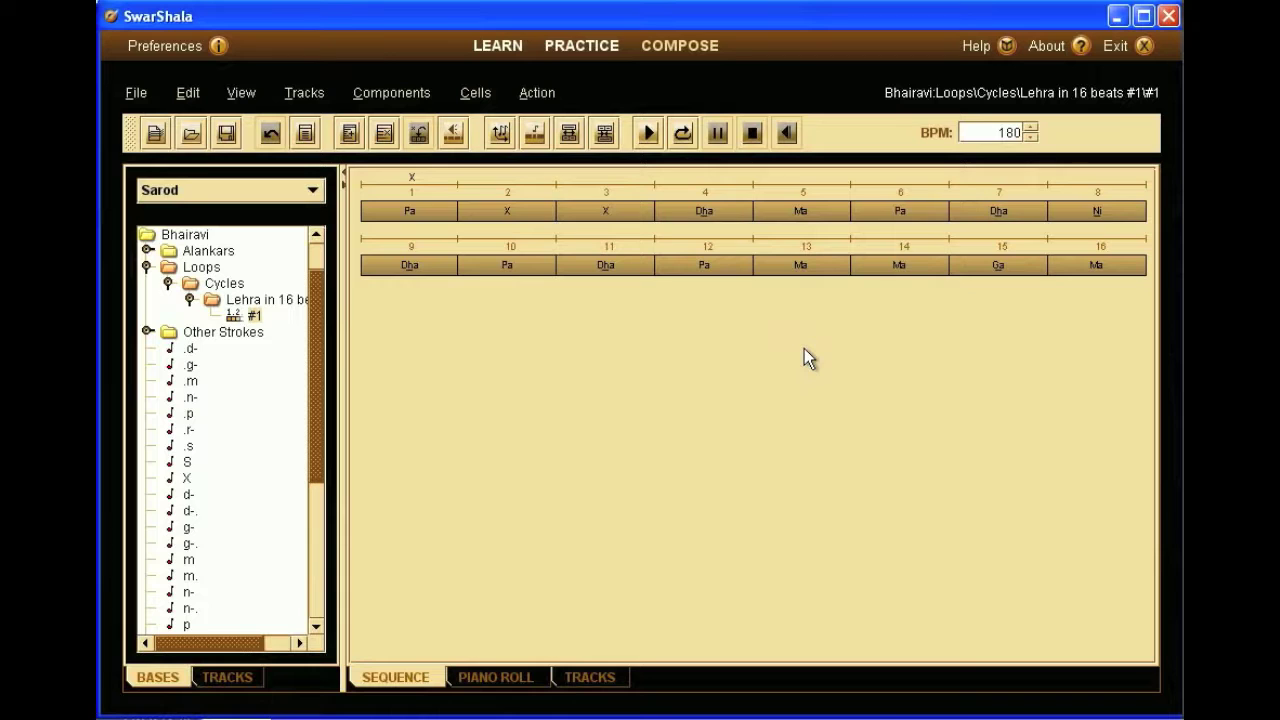
{"action": "left_click", "coordinate": [932, 267]}
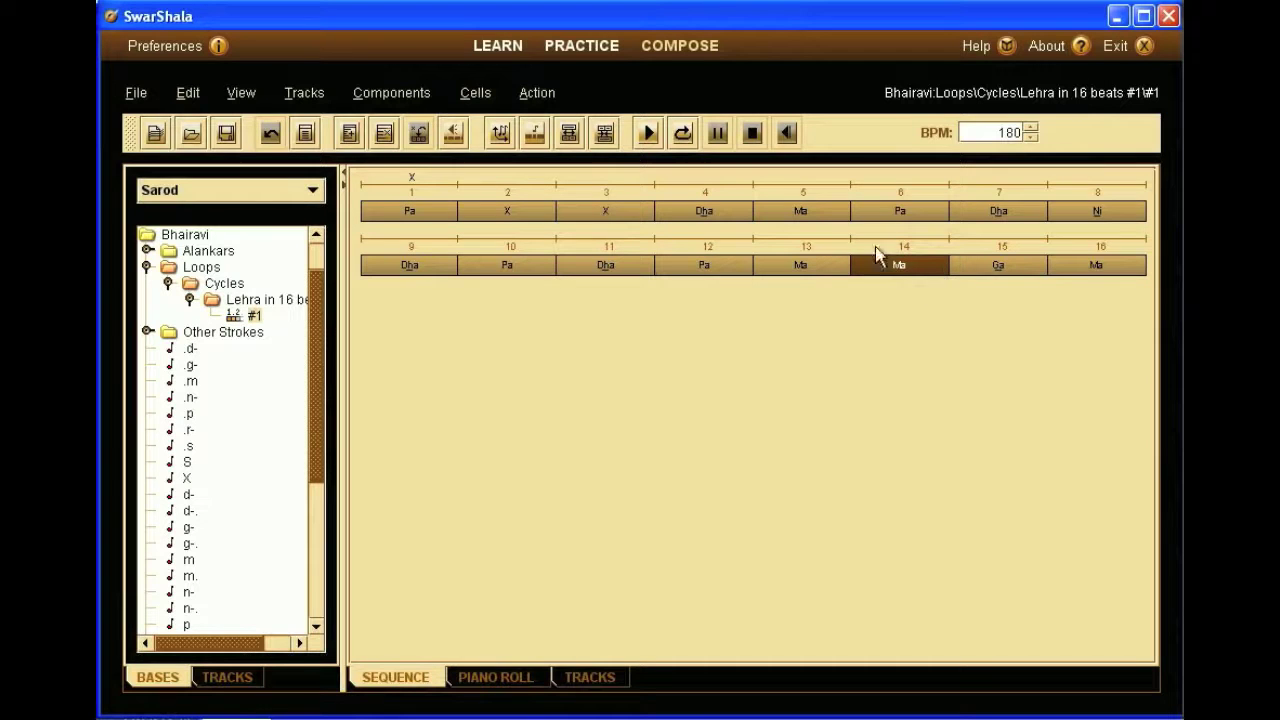
Step: Open Set Meend for beat 14 and apply the 'curved down from half' template
{"action": "left_click", "coordinate": [500, 132]}
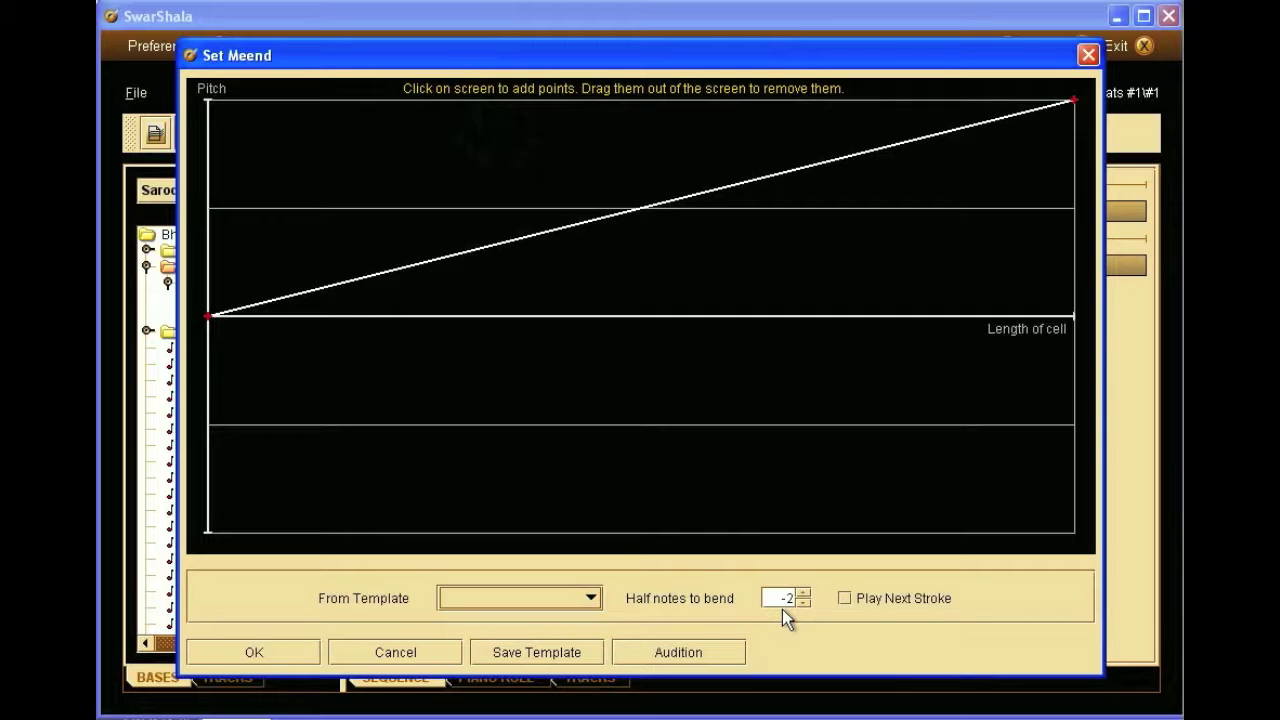
{"action": "left_click", "coordinate": [594, 597]}
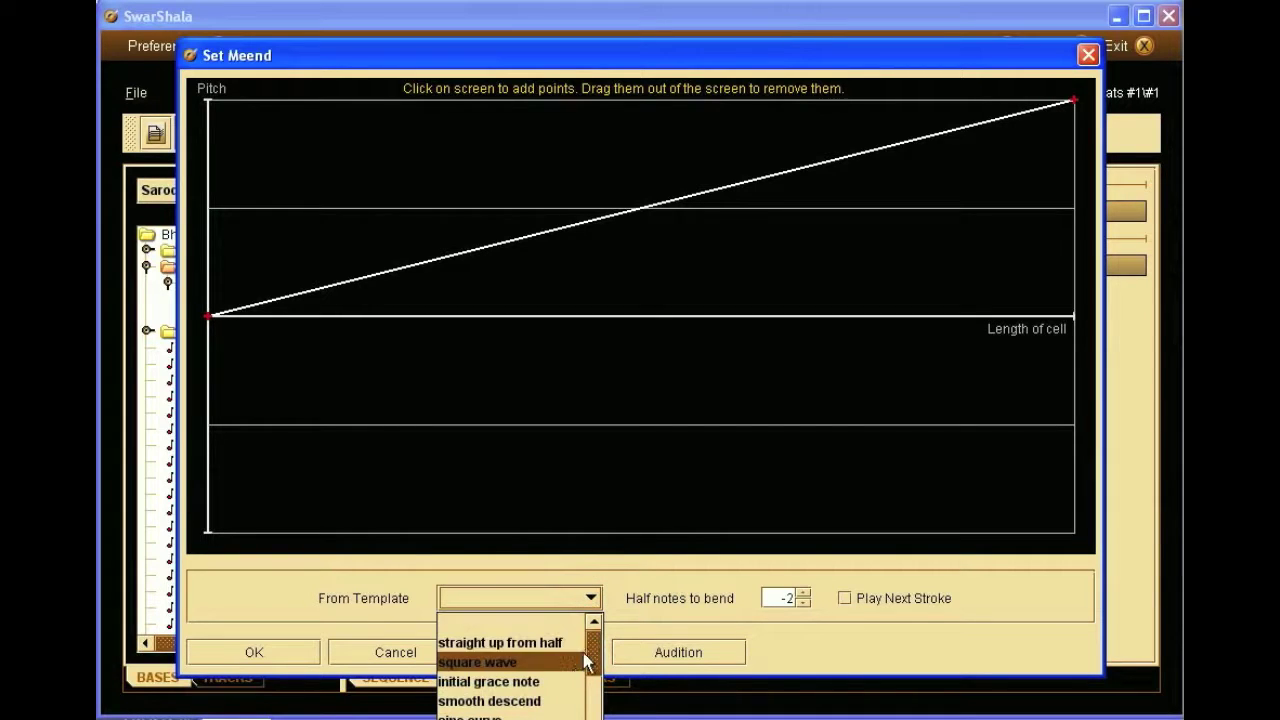
{"action": "left_click", "coordinate": [552, 700]}
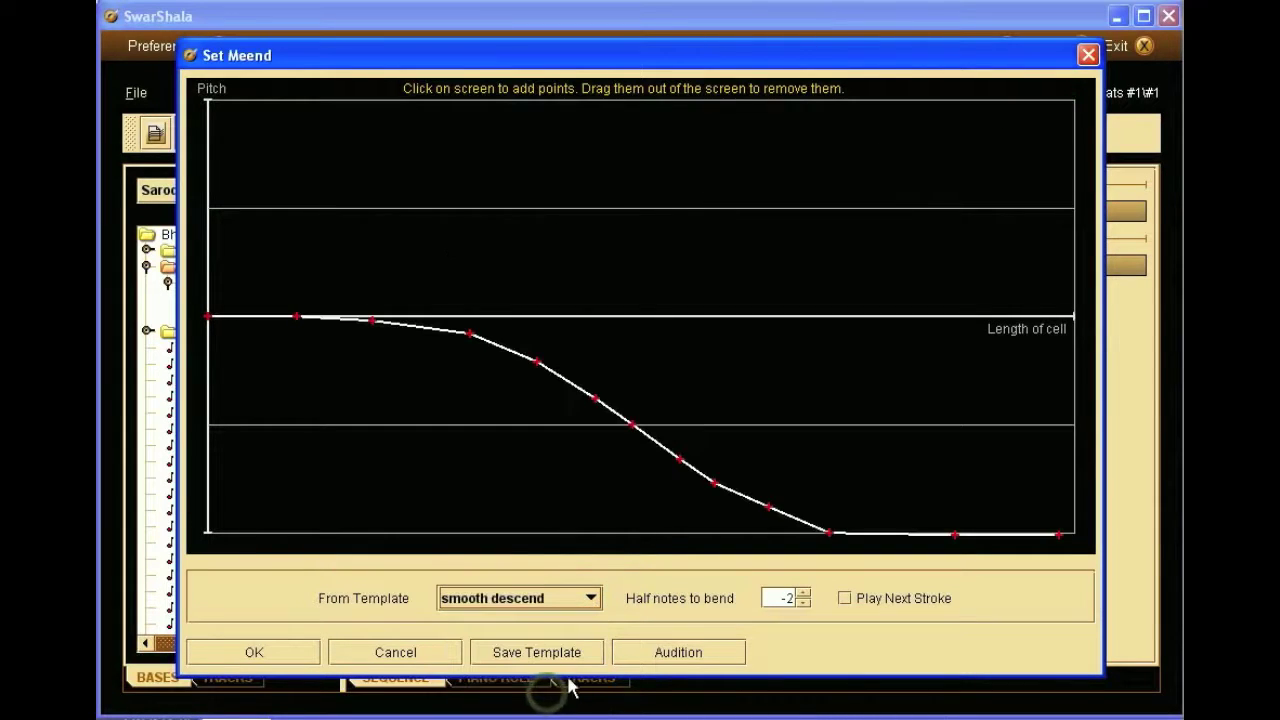
{"action": "left_click", "coordinate": [591, 597]}
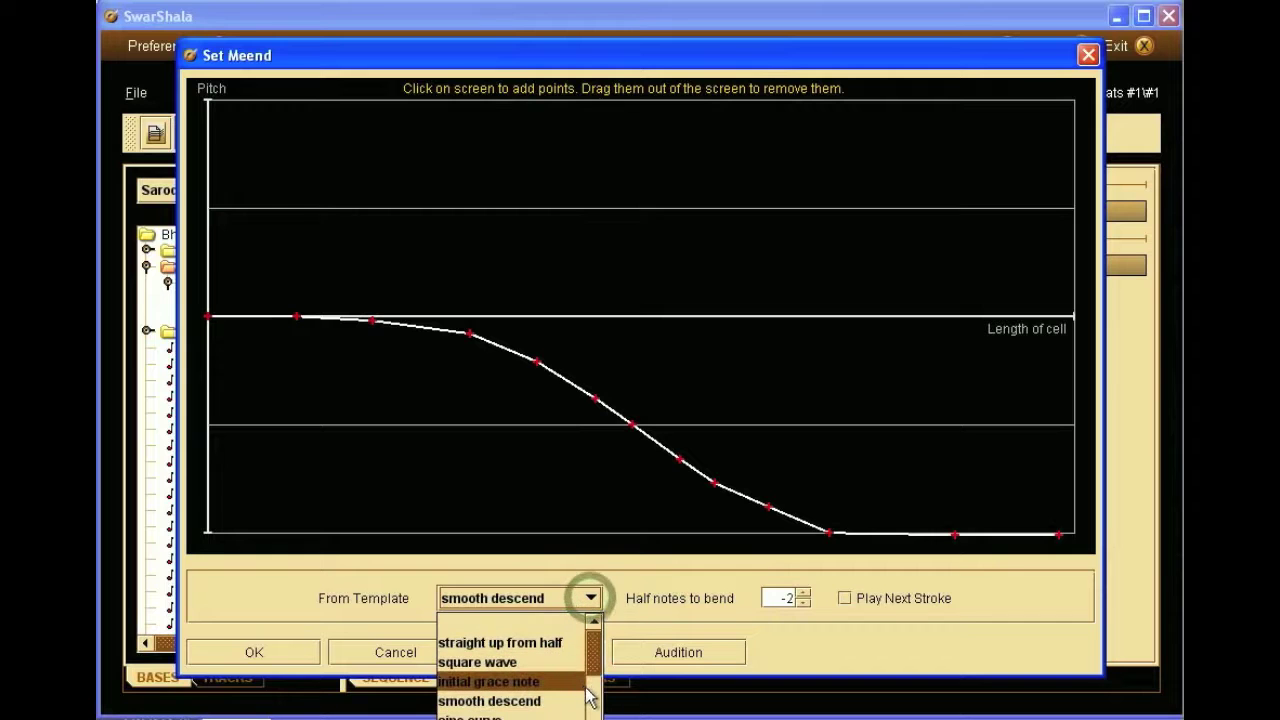
{"action": "left_click_drag", "start_coordinate": [596, 673], "coordinate": [594, 700]}
{"action": "left_click", "coordinate": [561, 691]}
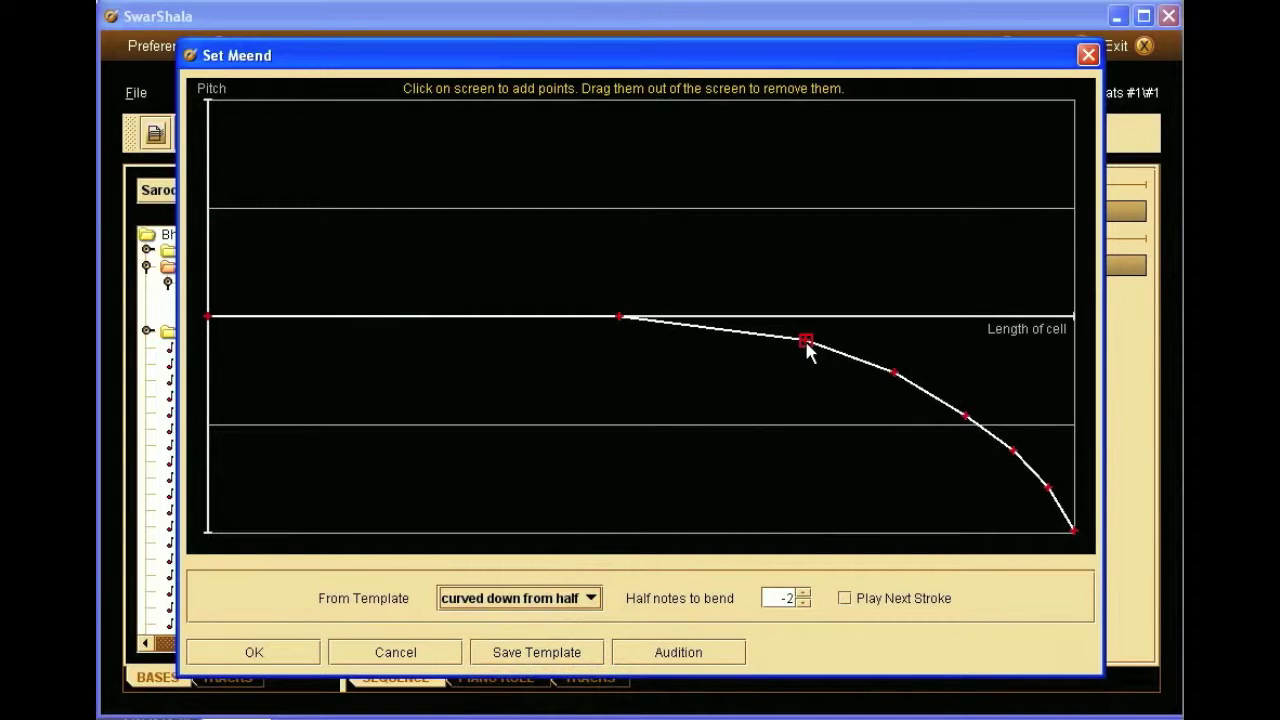
Step: Adjust and add curve points, skip saving a template, and accept the meend
{"action": "left_click_drag", "start_coordinate": [806, 341], "coordinate": [841, 339]}
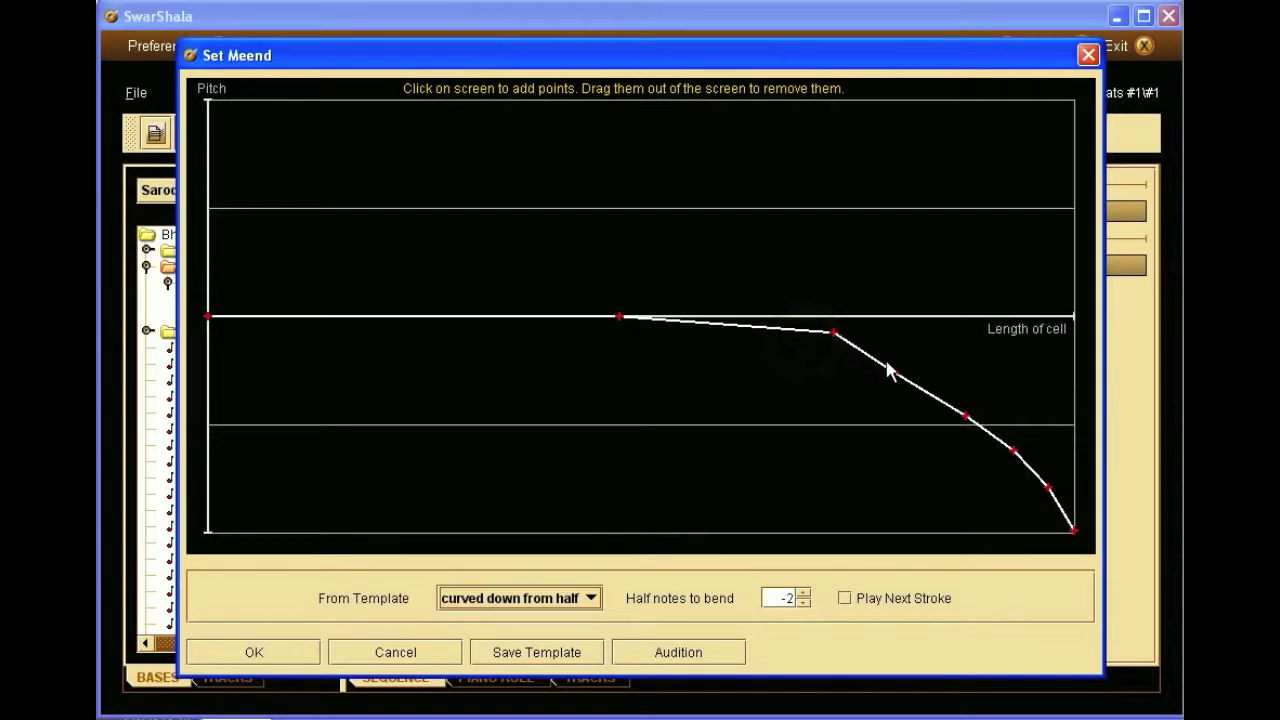
{"action": "left_click_drag", "start_coordinate": [895, 375], "coordinate": [920, 358]}
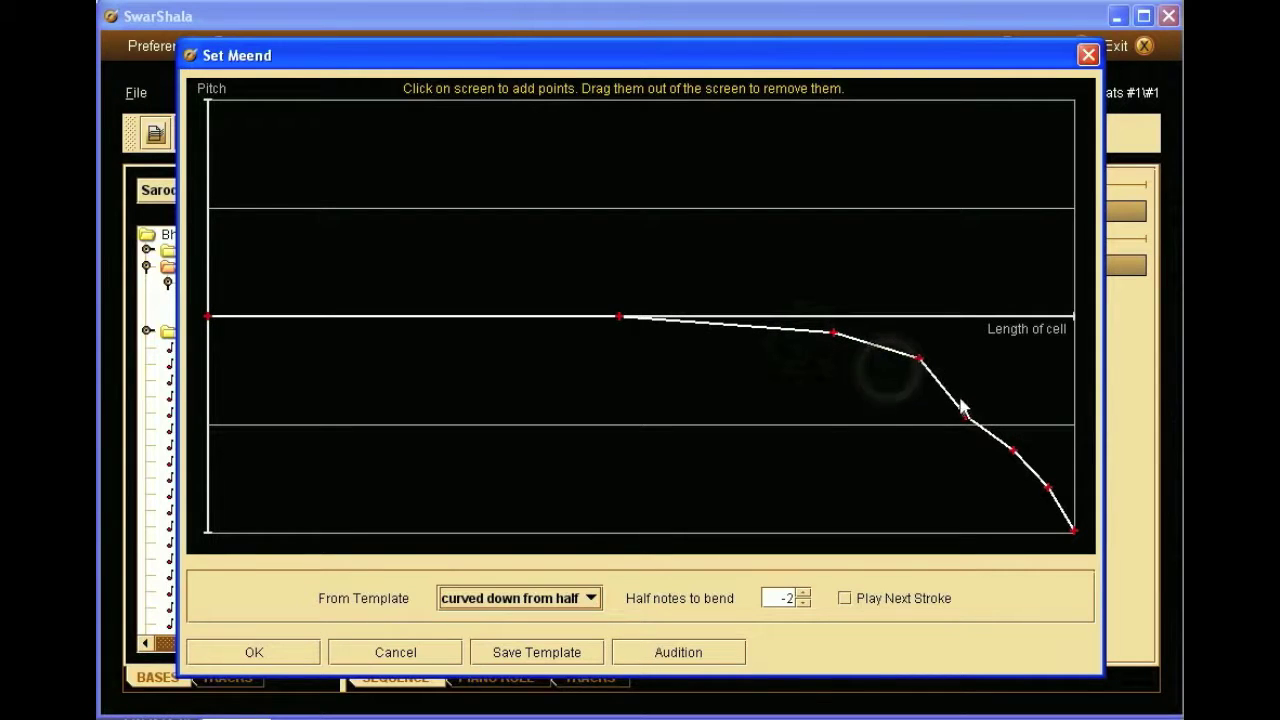
{"action": "left_click_drag", "start_coordinate": [966, 418], "coordinate": [985, 404]}
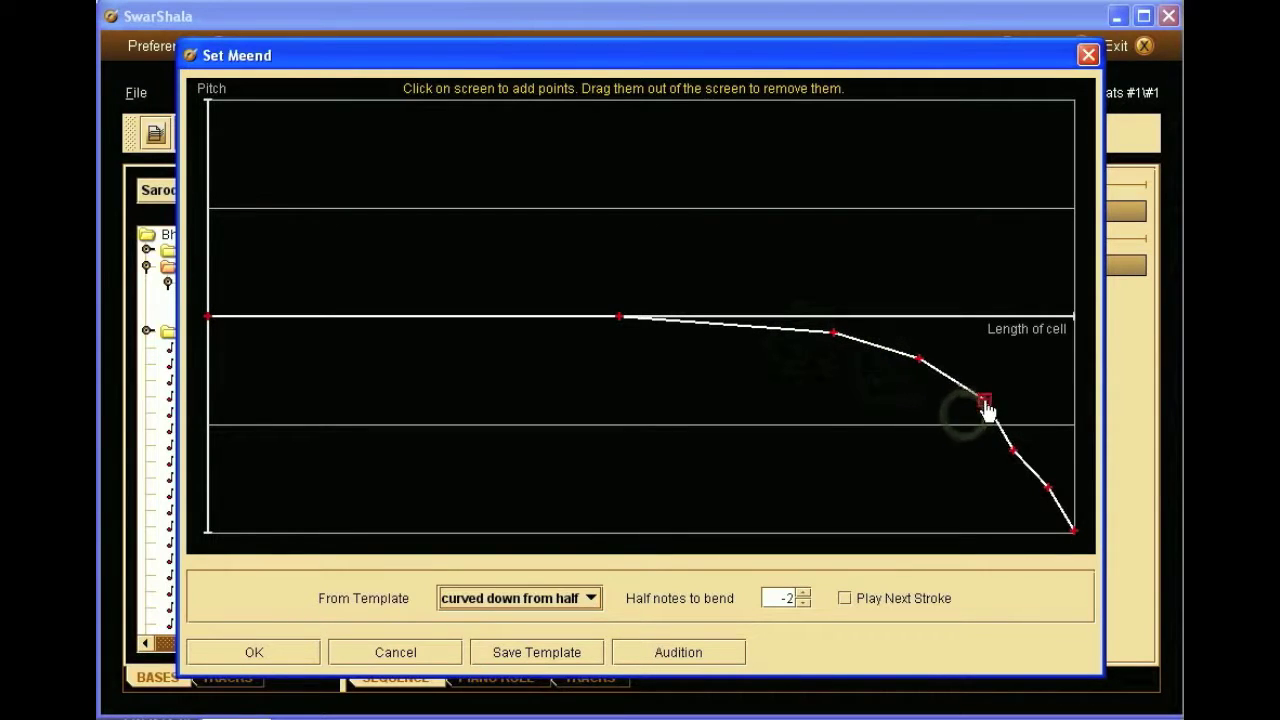
{"action": "left_click", "coordinate": [1021, 444]}
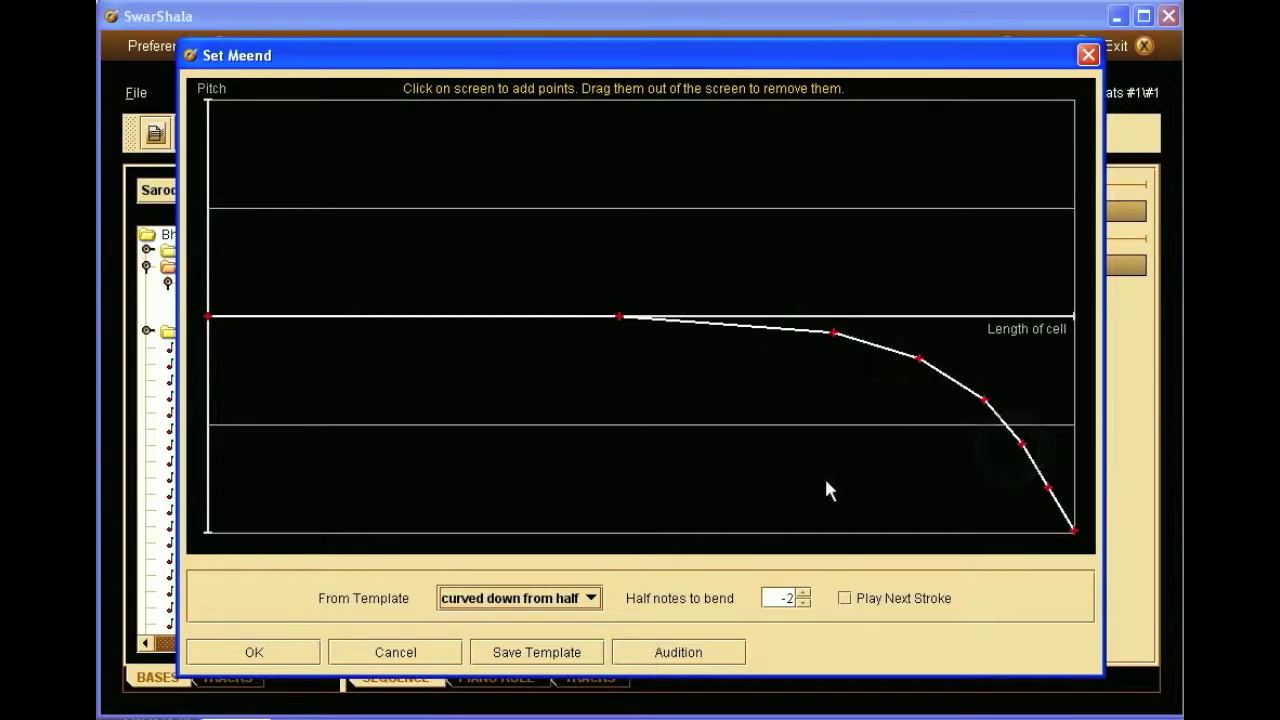
{"action": "left_click", "coordinate": [574, 652]}
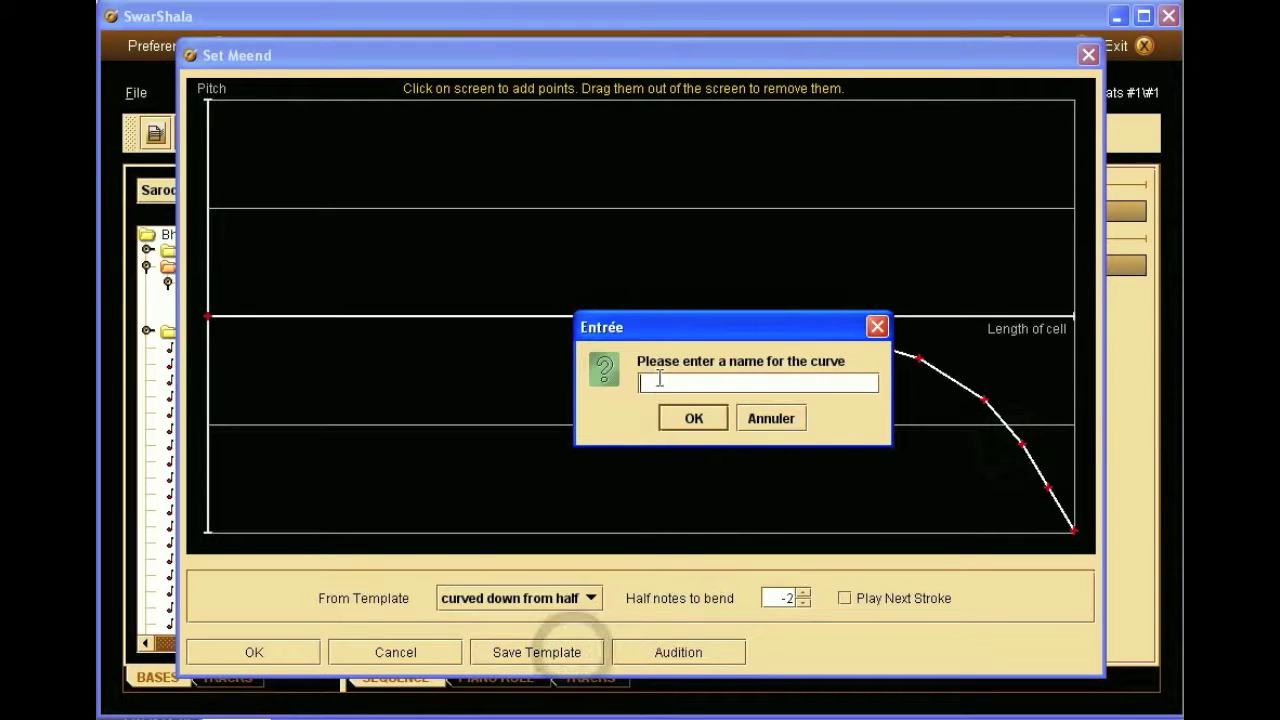
{"action": "left_click", "coordinate": [767, 415]}
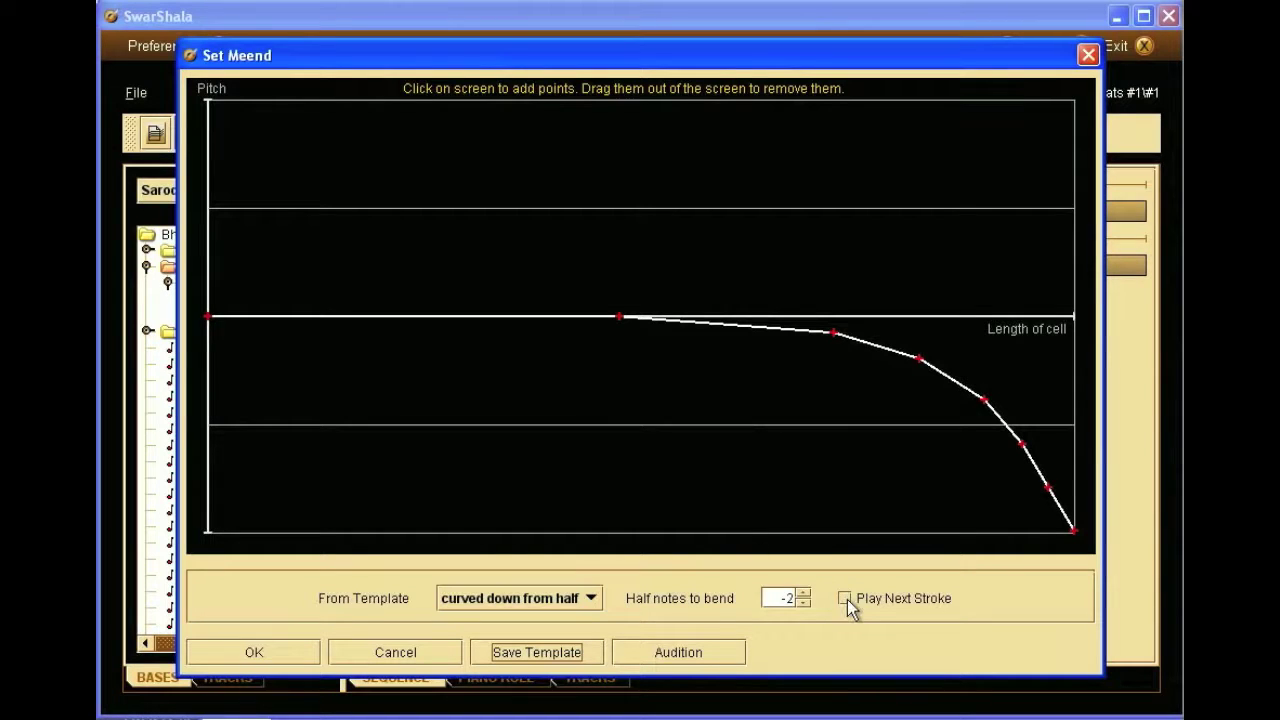
{"action": "left_click", "coordinate": [308, 653]}
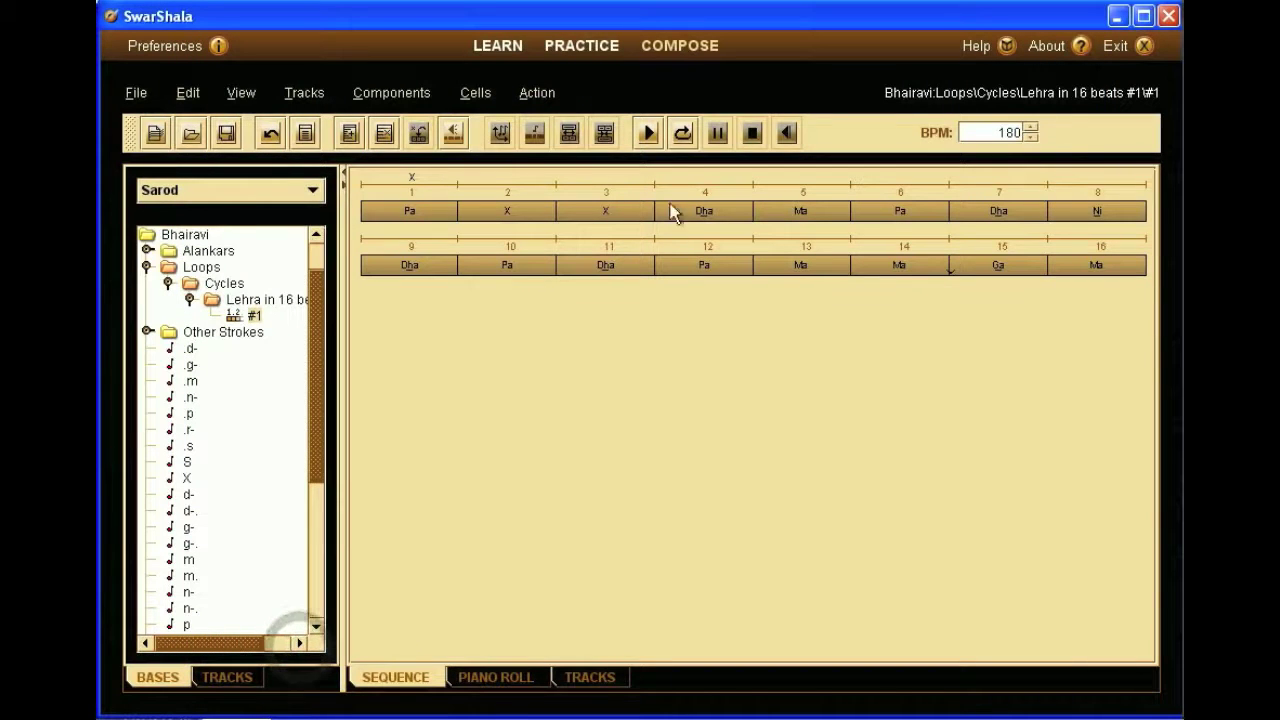
Step: Loop-play to hear the meend, move the beat 14/15 boundary earlier, and replay
{"action": "left_click", "coordinate": [682, 132]}
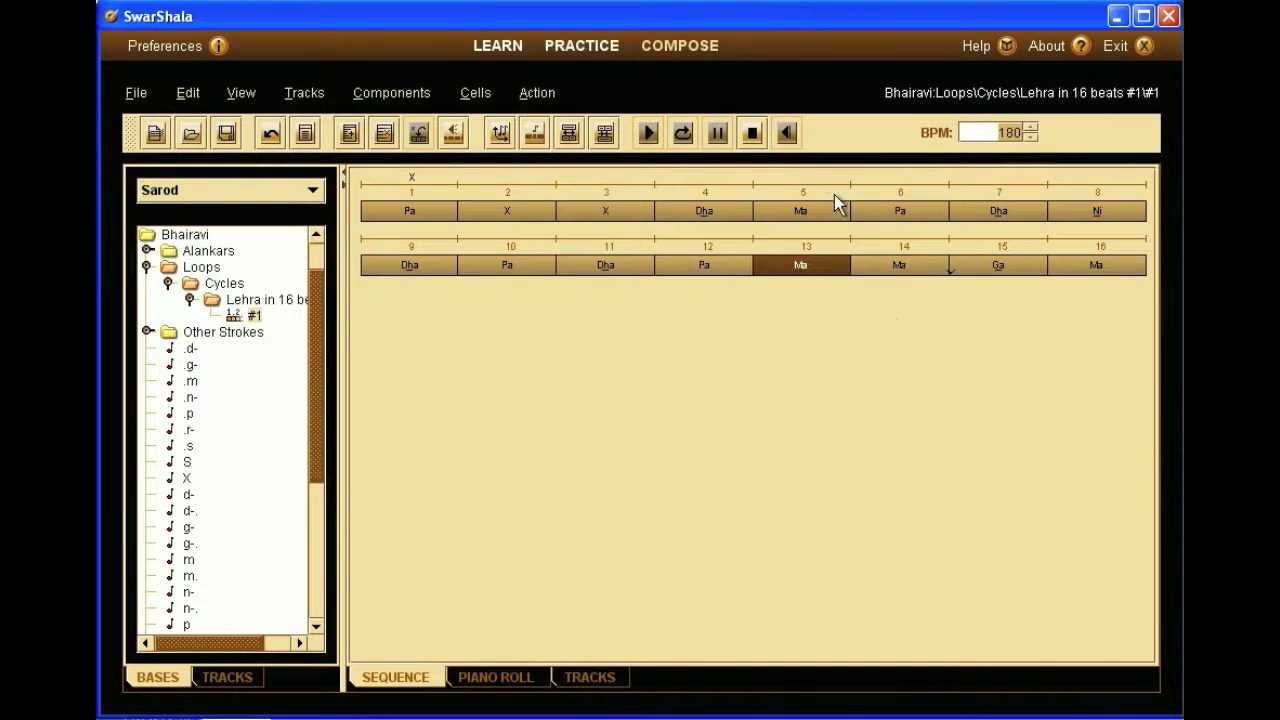
{"action": "left_click", "coordinate": [752, 133]}
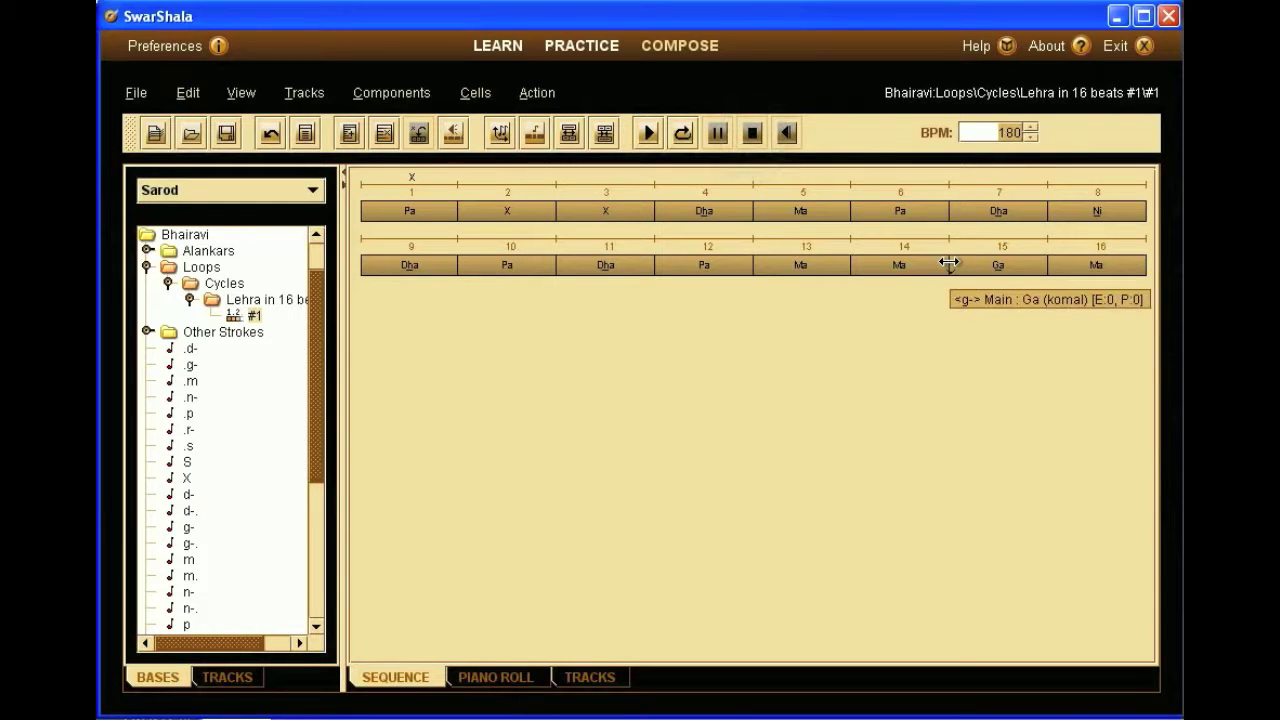
{"action": "left_click_drag", "start_coordinate": [948, 265], "coordinate": [918, 297]}
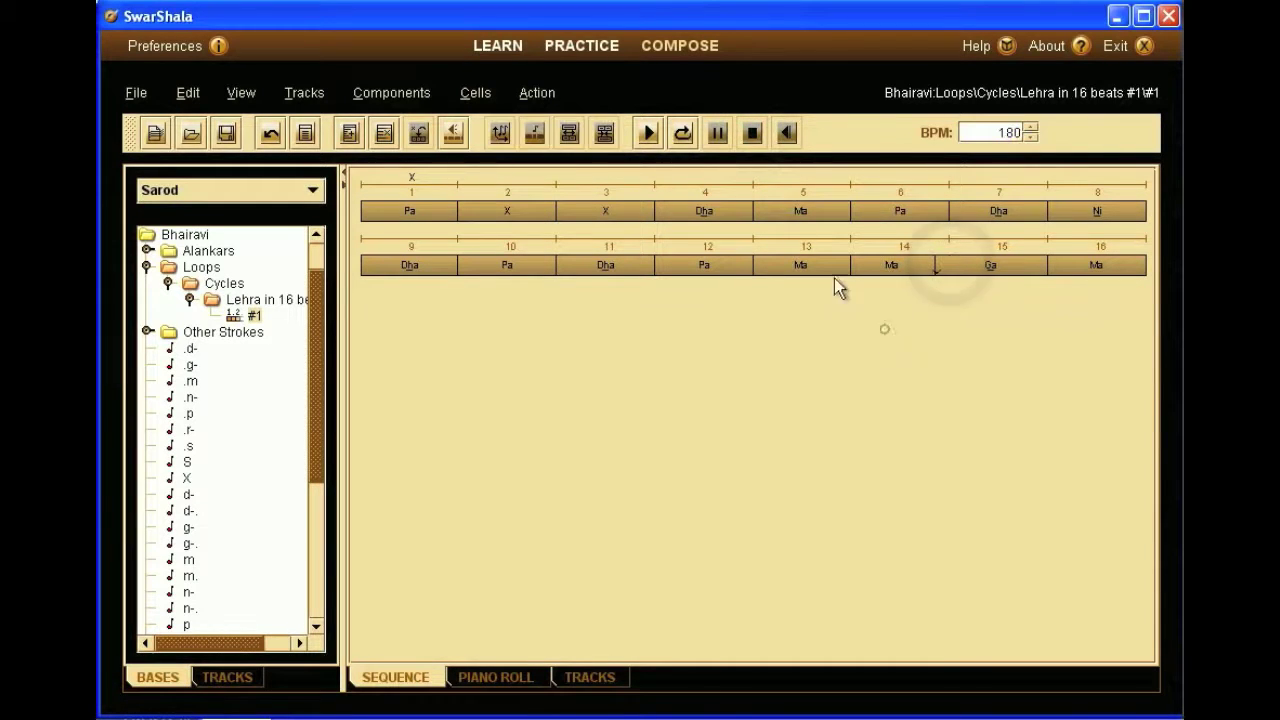
{"action": "left_click", "coordinate": [684, 133]}
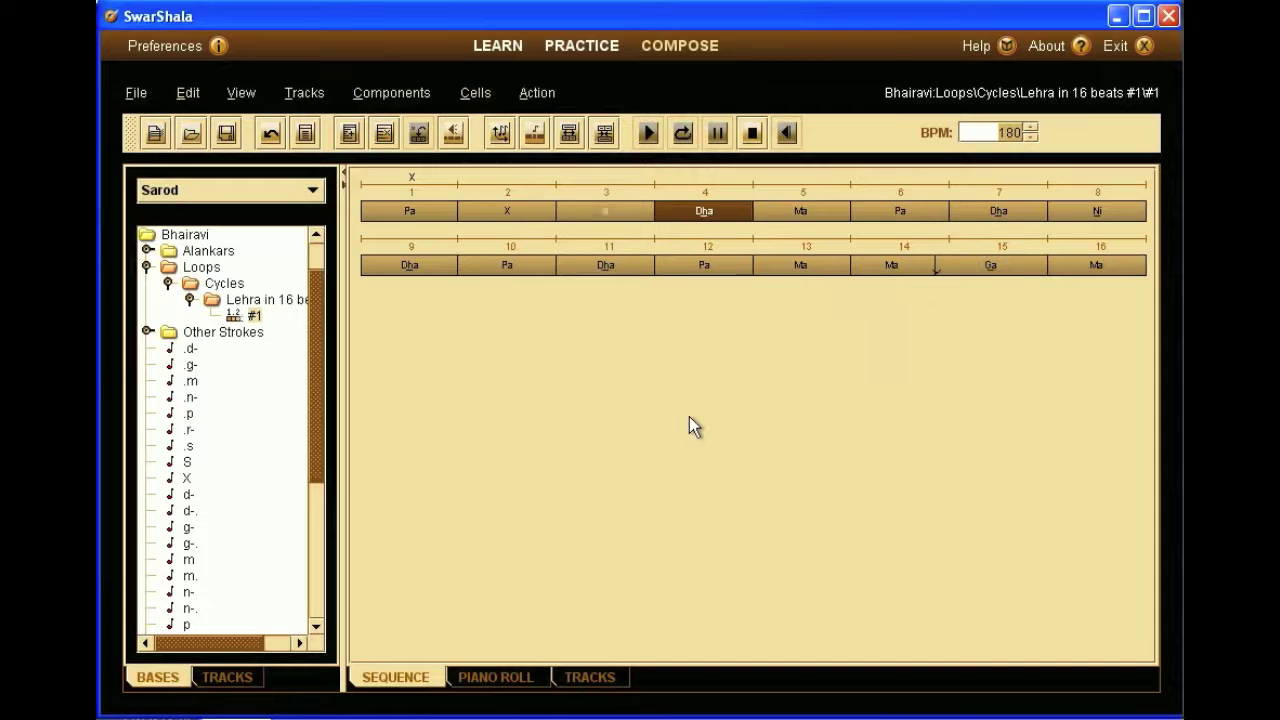
{"action": "left_click", "coordinate": [689, 416]}
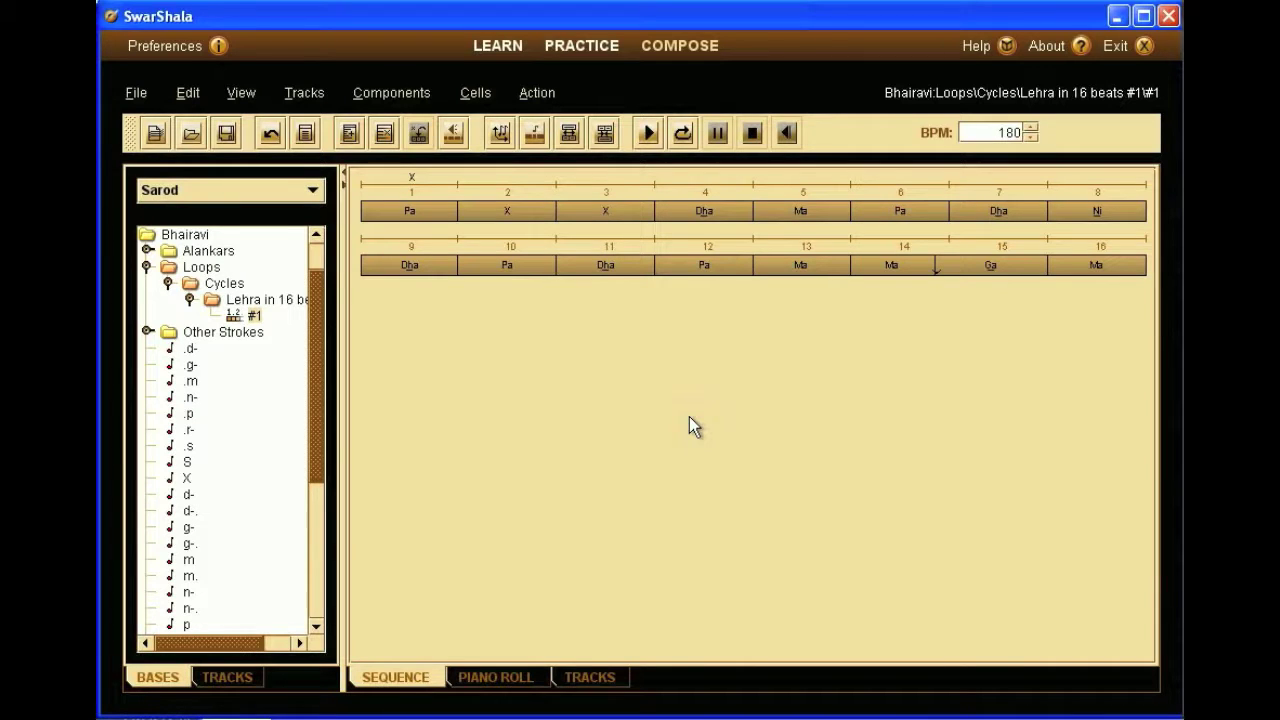
Step: In beat 1 Pa's Cell Properties, add a comment and enter the Da style
{"action": "right_click", "coordinate": [433, 215]}
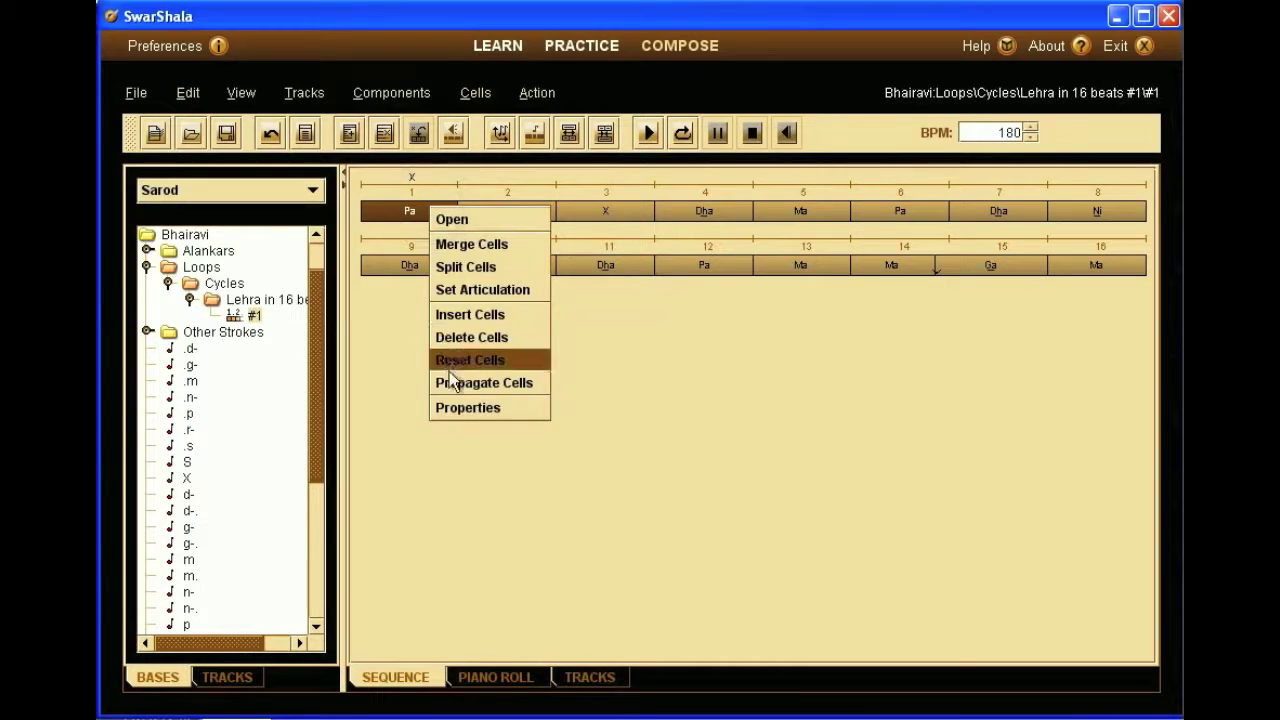
{"action": "left_click", "coordinate": [461, 407]}
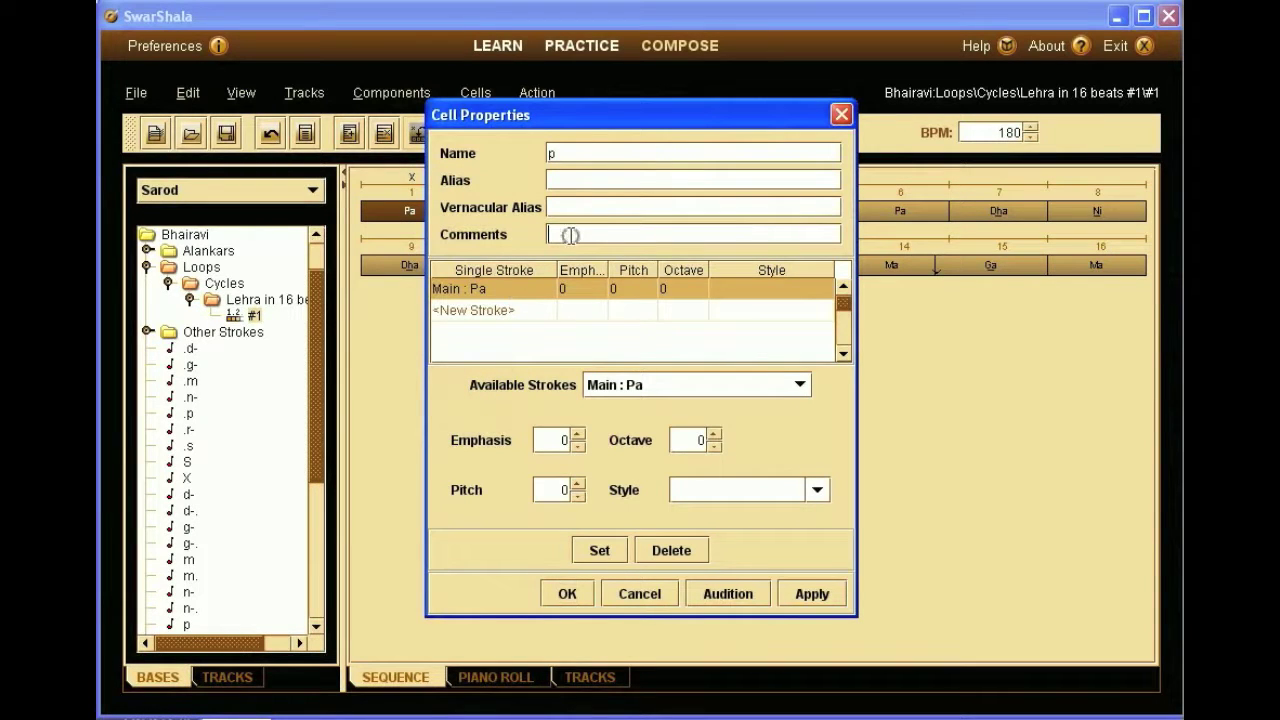
{"action": "type", "text": "- a bit louder"}
{"action": "left_click", "coordinate": [716, 487]}
{"action": "type", "text": "Da"}
Step: Confirm beat 1's Da style and give beat 2's X the Chik style
{"action": "left_click", "coordinate": [571, 590]}
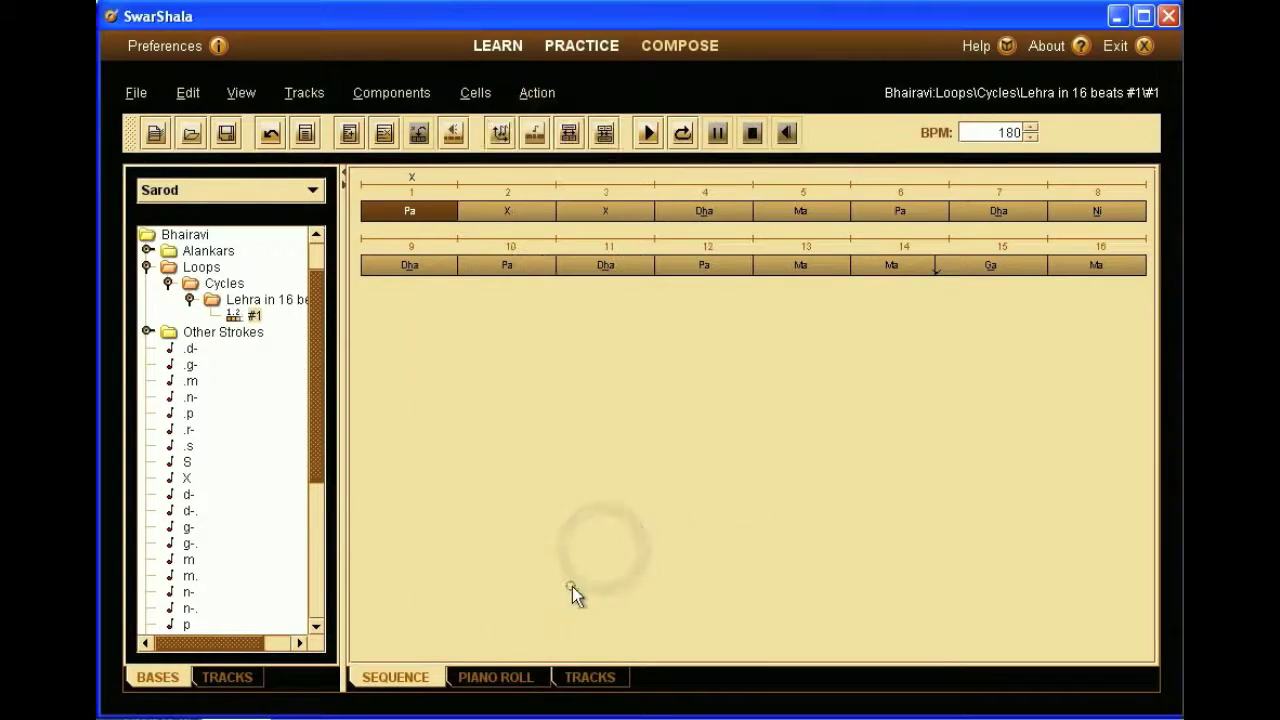
{"action": "left_click", "coordinate": [542, 213]}
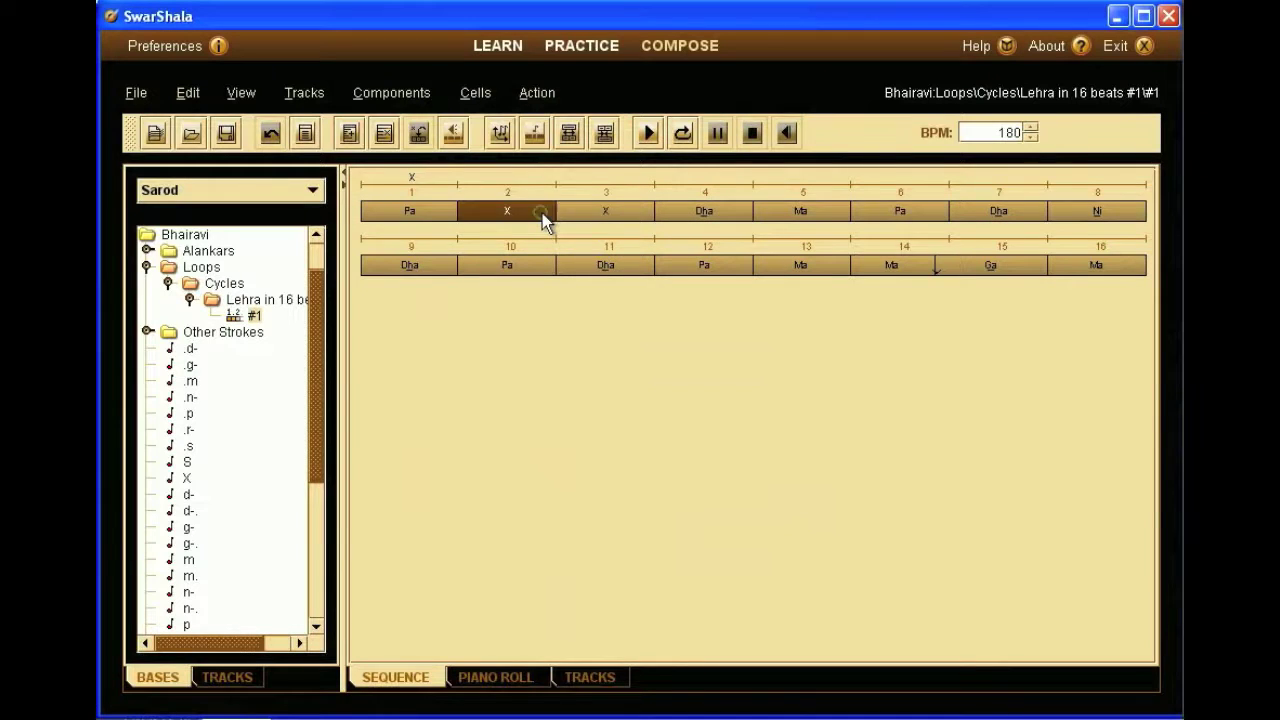
{"action": "right_click", "coordinate": [542, 213]}
{"action": "left_click", "coordinate": [582, 414]}
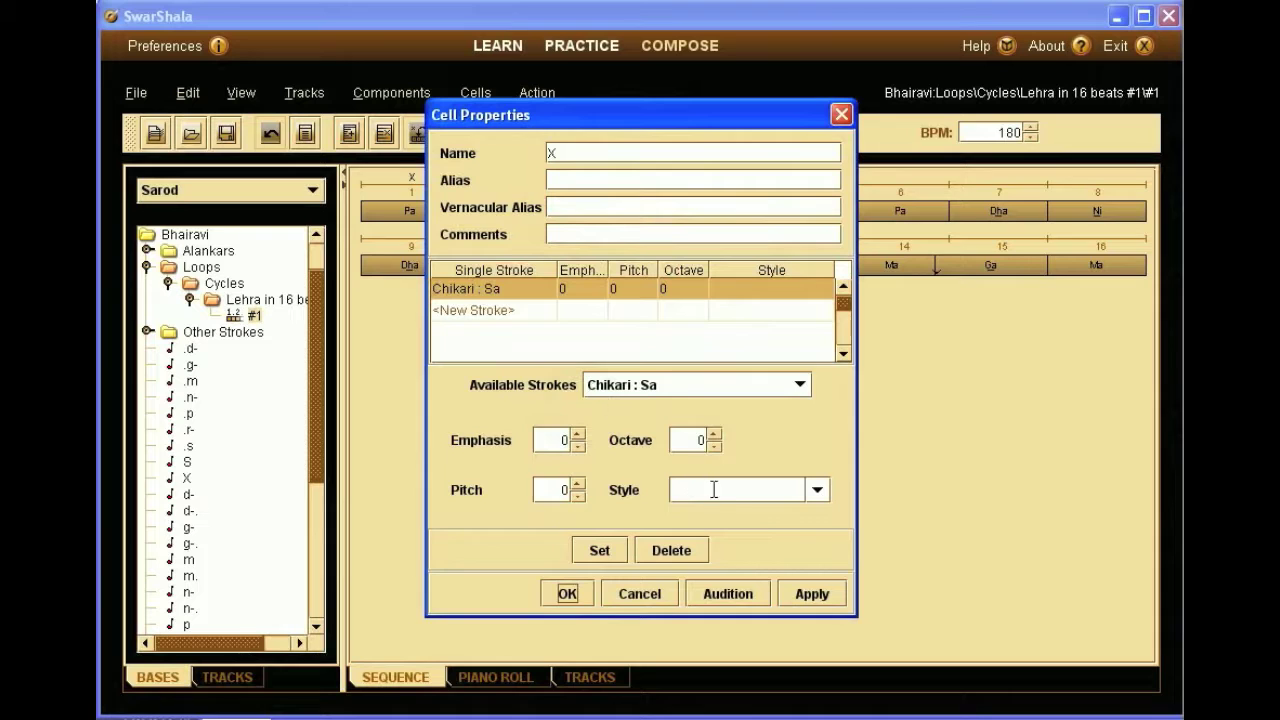
{"action": "type", "text": "Chik"}
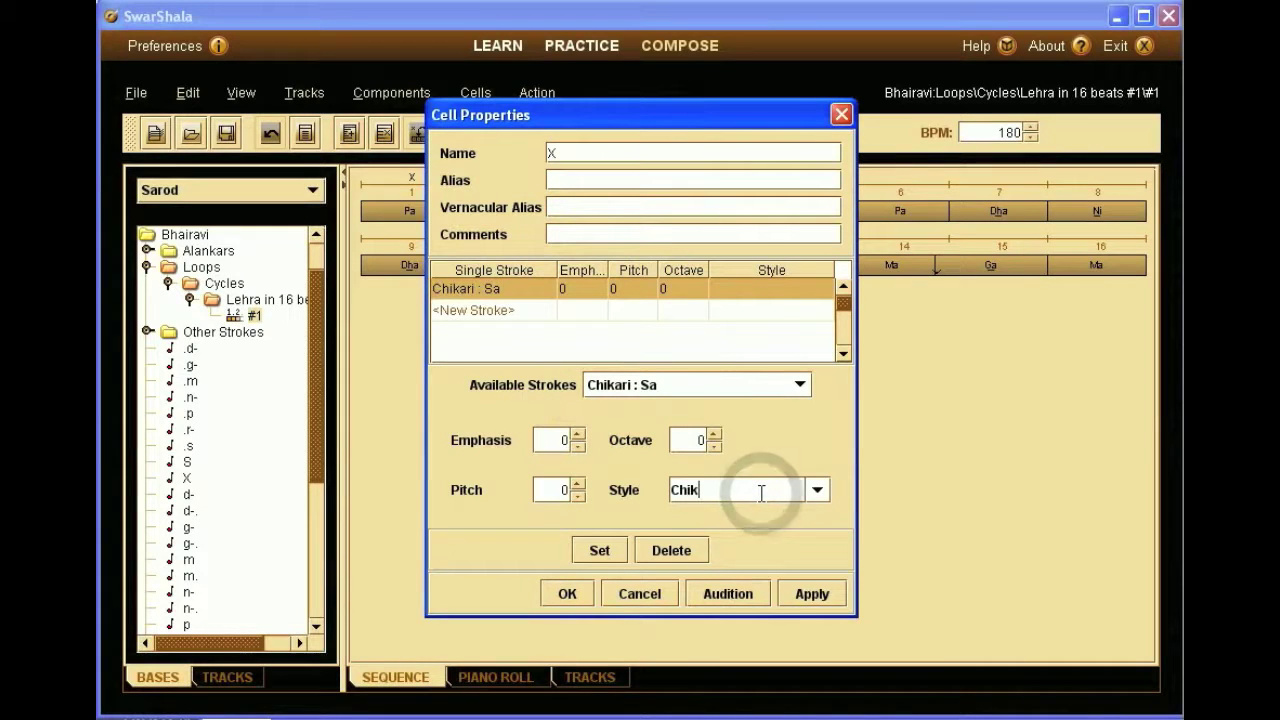
{"action": "left_click", "coordinate": [568, 592]}
Step: Give beat 3's X stroke the Chik style
{"action": "left_click", "coordinate": [618, 211]}
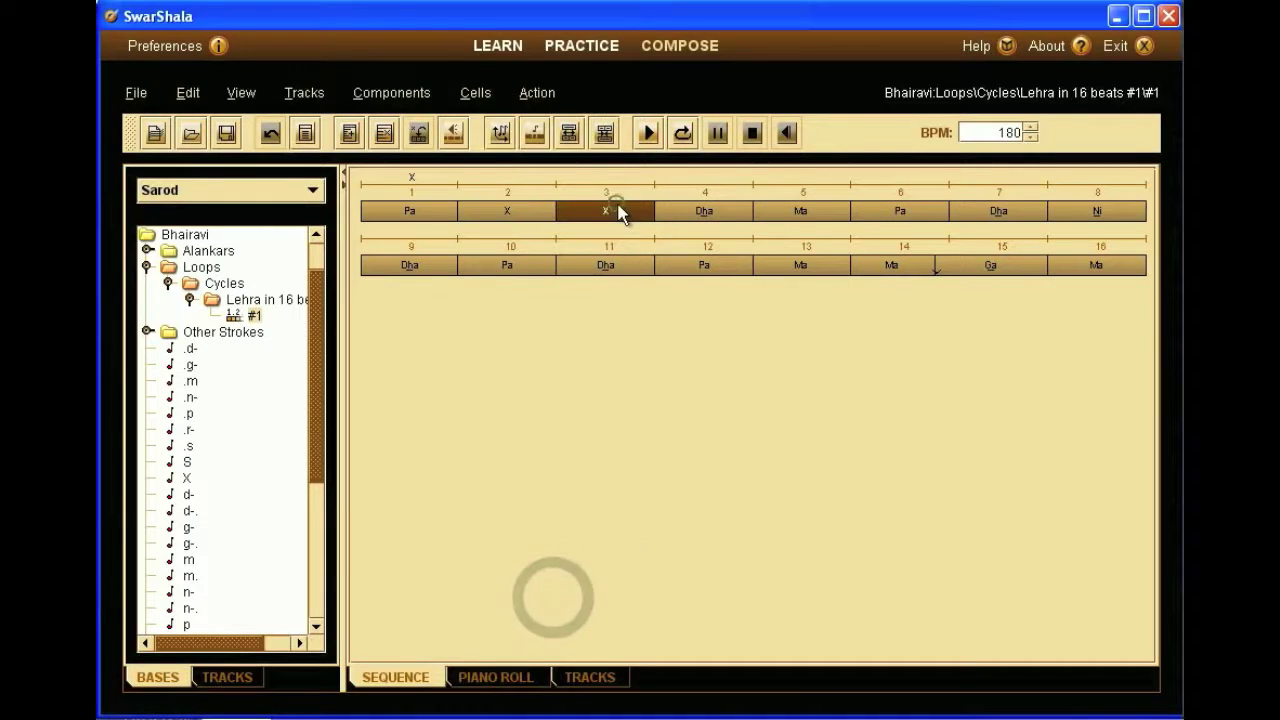
{"action": "right_click", "coordinate": [620, 213]}
{"action": "left_click", "coordinate": [650, 402]}
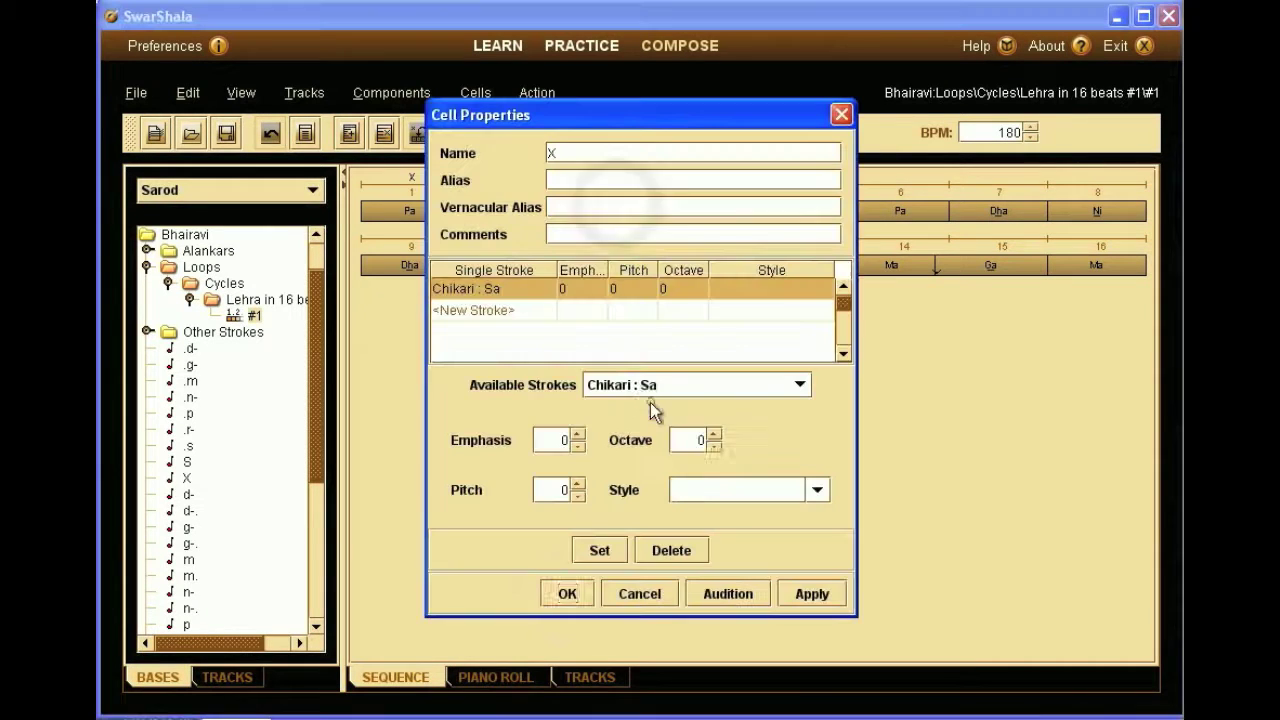
{"action": "left_click", "coordinate": [714, 487]}
{"action": "left_click", "coordinate": [817, 490]}
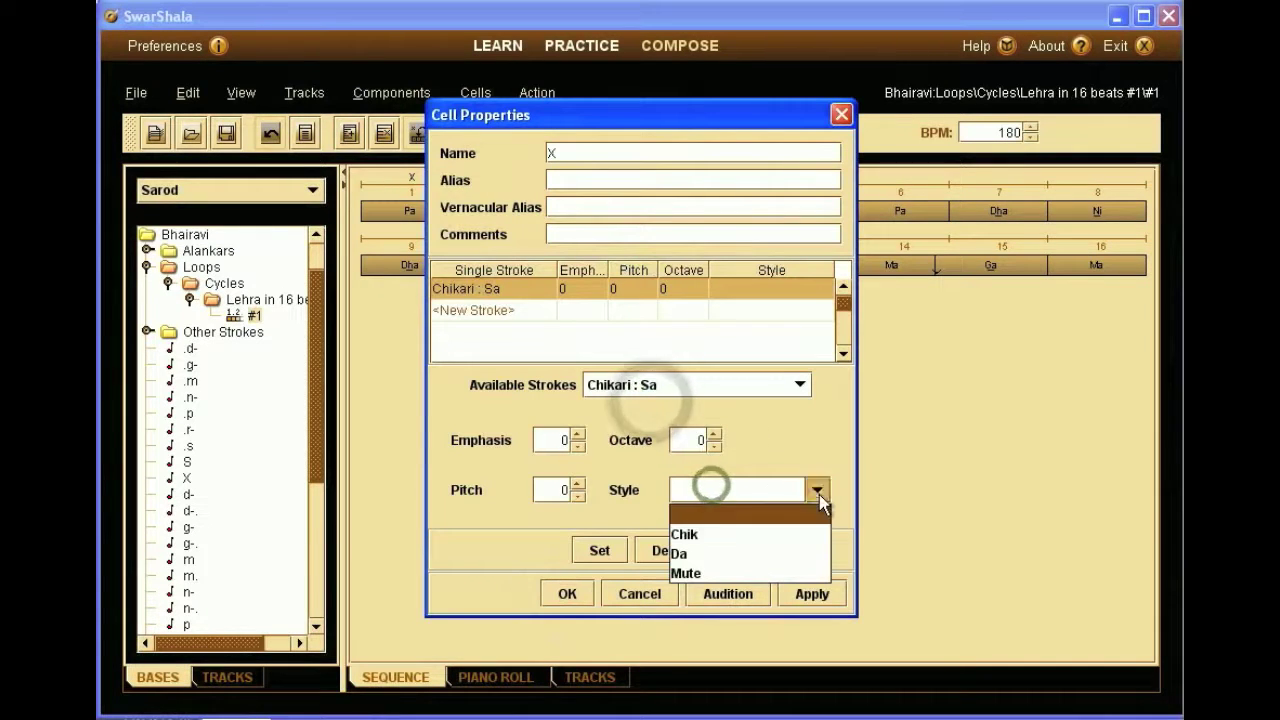
{"action": "left_click", "coordinate": [767, 531]}
{"action": "left_click", "coordinate": [591, 550]}
{"action": "left_click", "coordinate": [567, 593]}
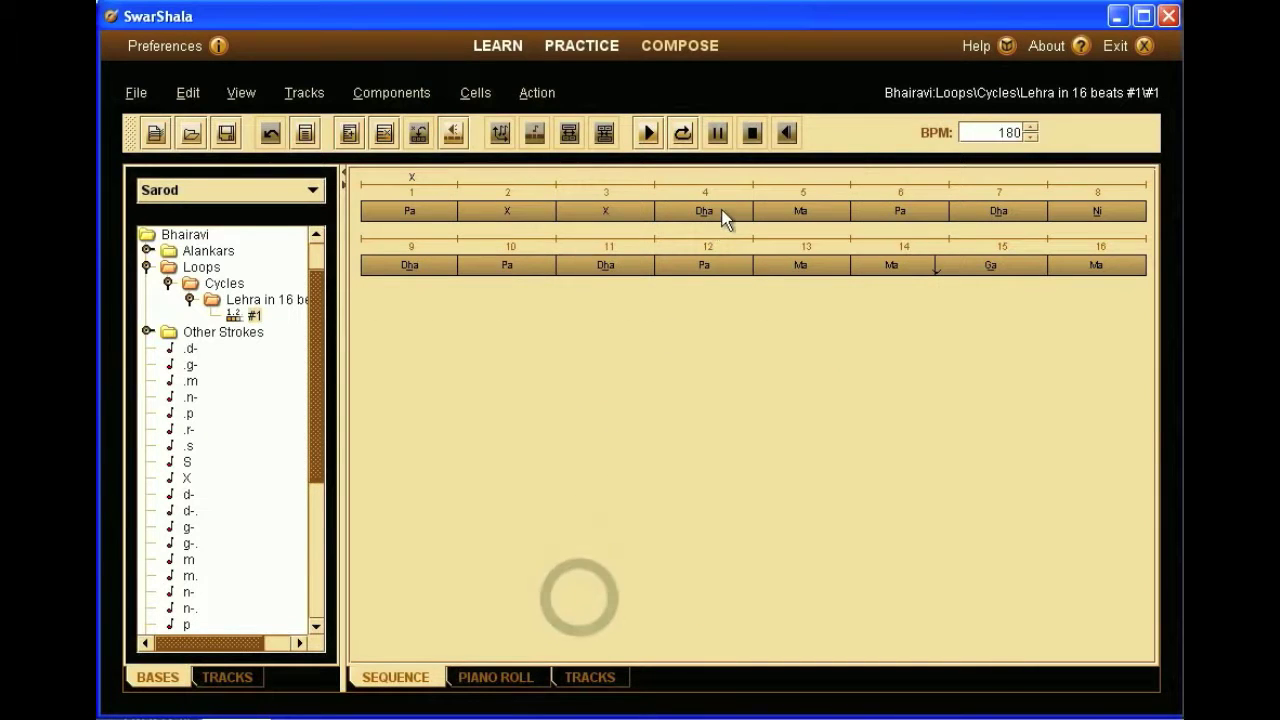
Step: Give beat 4's Dha the Da style
{"action": "left_click", "coordinate": [722, 215]}
{"action": "right_click", "coordinate": [723, 213]}
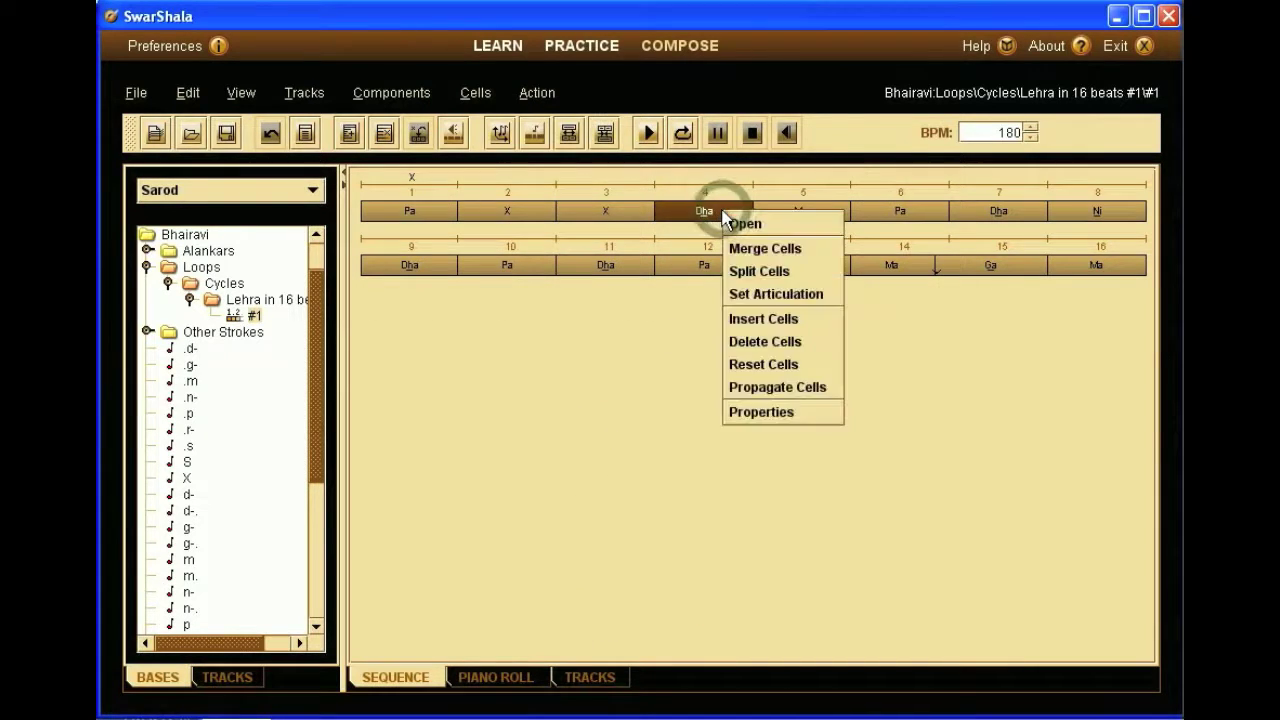
{"action": "left_click", "coordinate": [767, 407]}
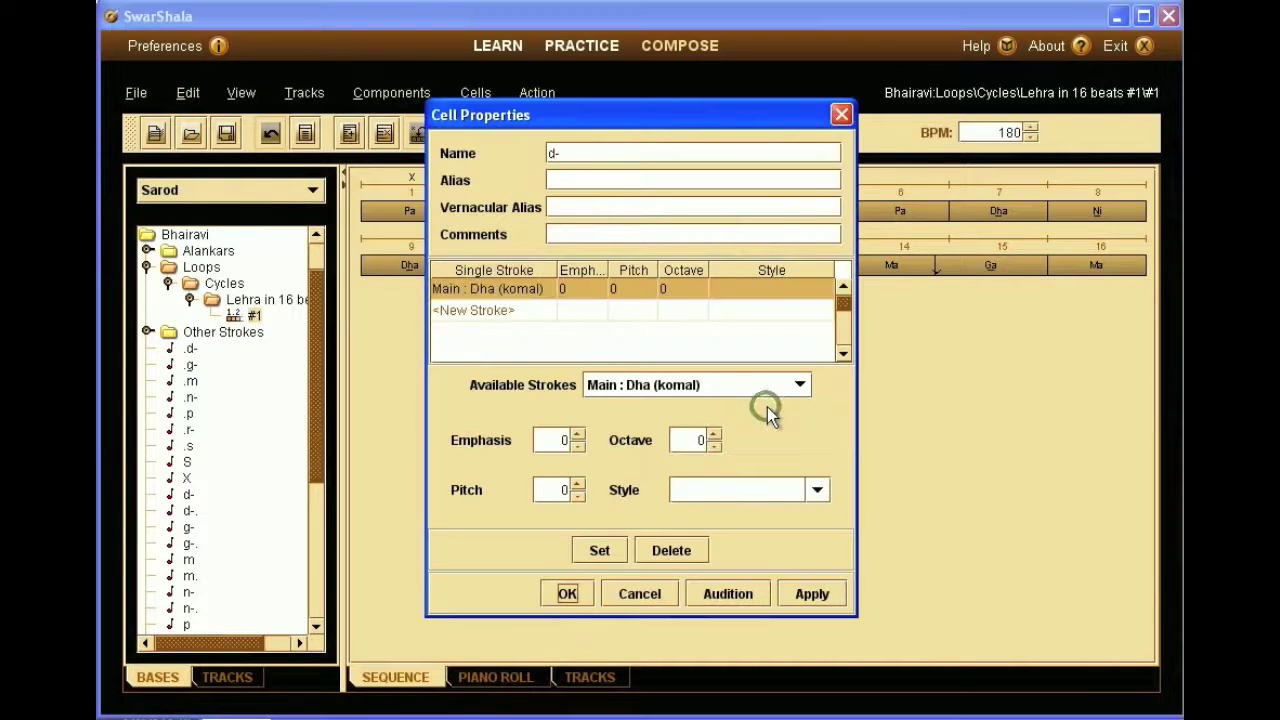
{"action": "left_click", "coordinate": [819, 490]}
{"action": "left_click", "coordinate": [743, 556]}
{"action": "left_click", "coordinate": [567, 594]}
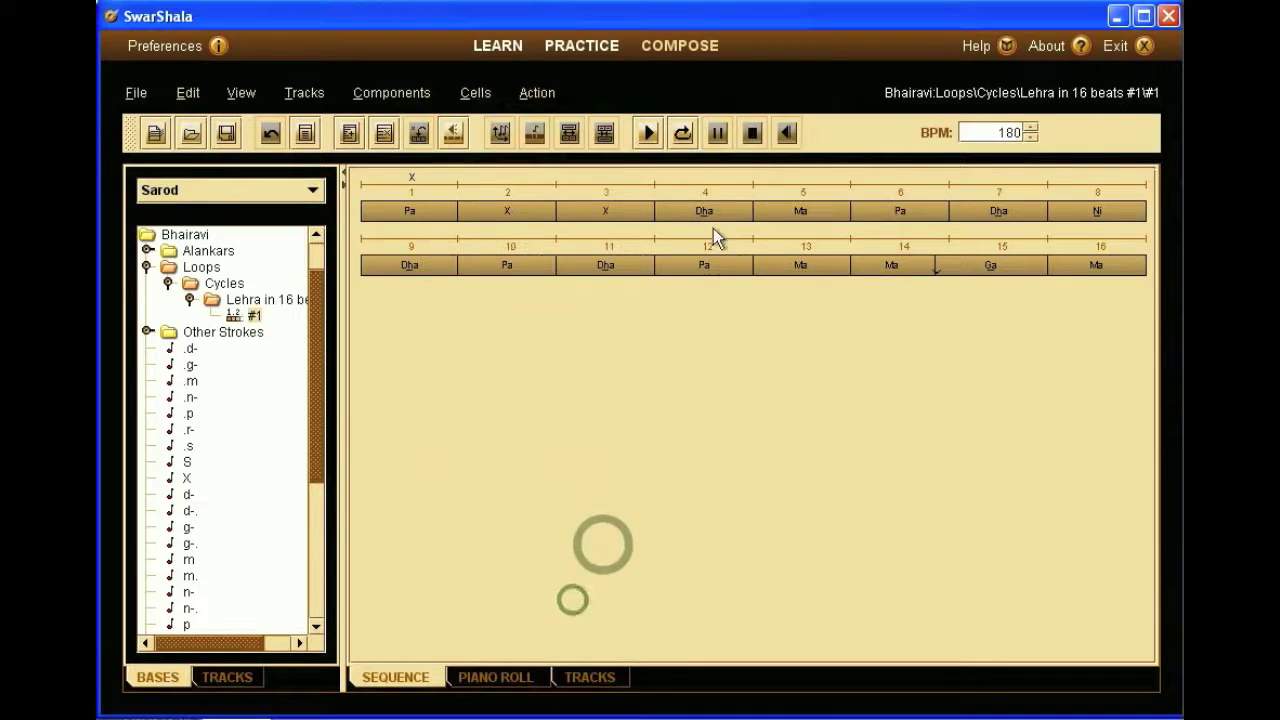
Step: Give beat 5's Ma the Ra style
{"action": "right_click", "coordinate": [803, 212]}
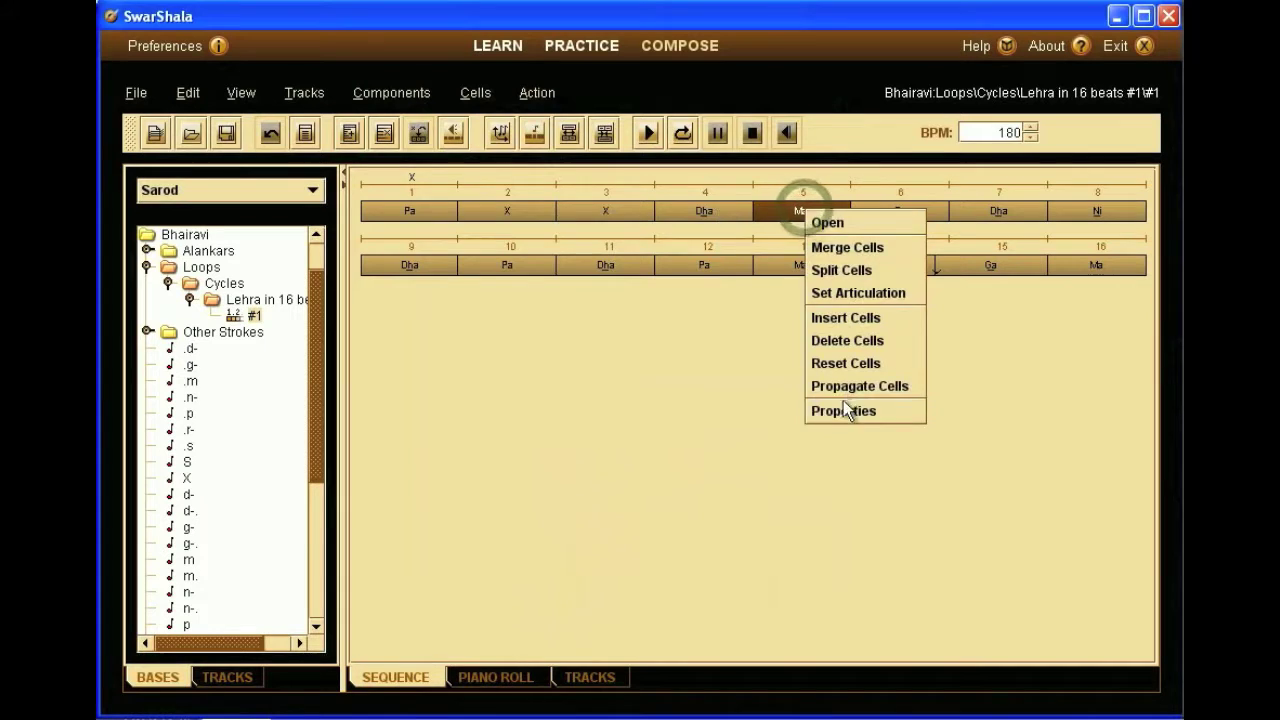
{"action": "left_click", "coordinate": [843, 409]}
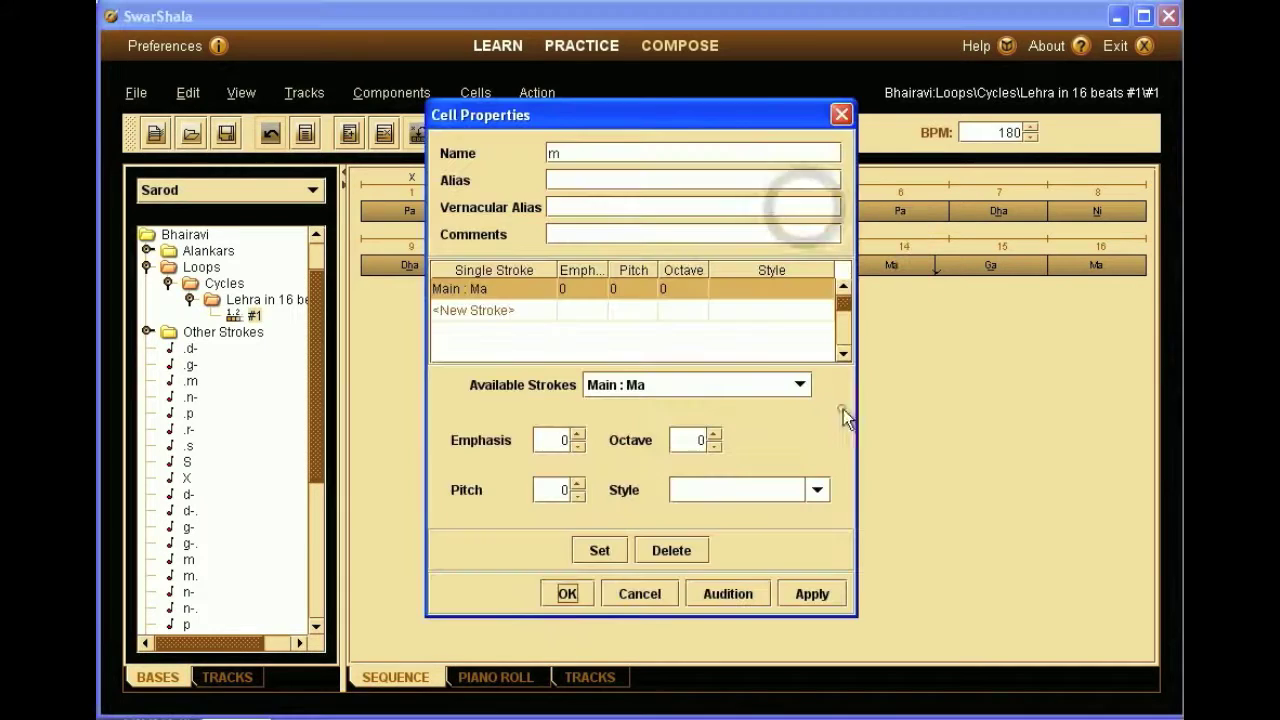
{"action": "left_click", "coordinate": [743, 488]}
{"action": "type", "text": "Ra"}
{"action": "left_click", "coordinate": [617, 551]}
{"action": "left_click", "coordinate": [555, 595]}
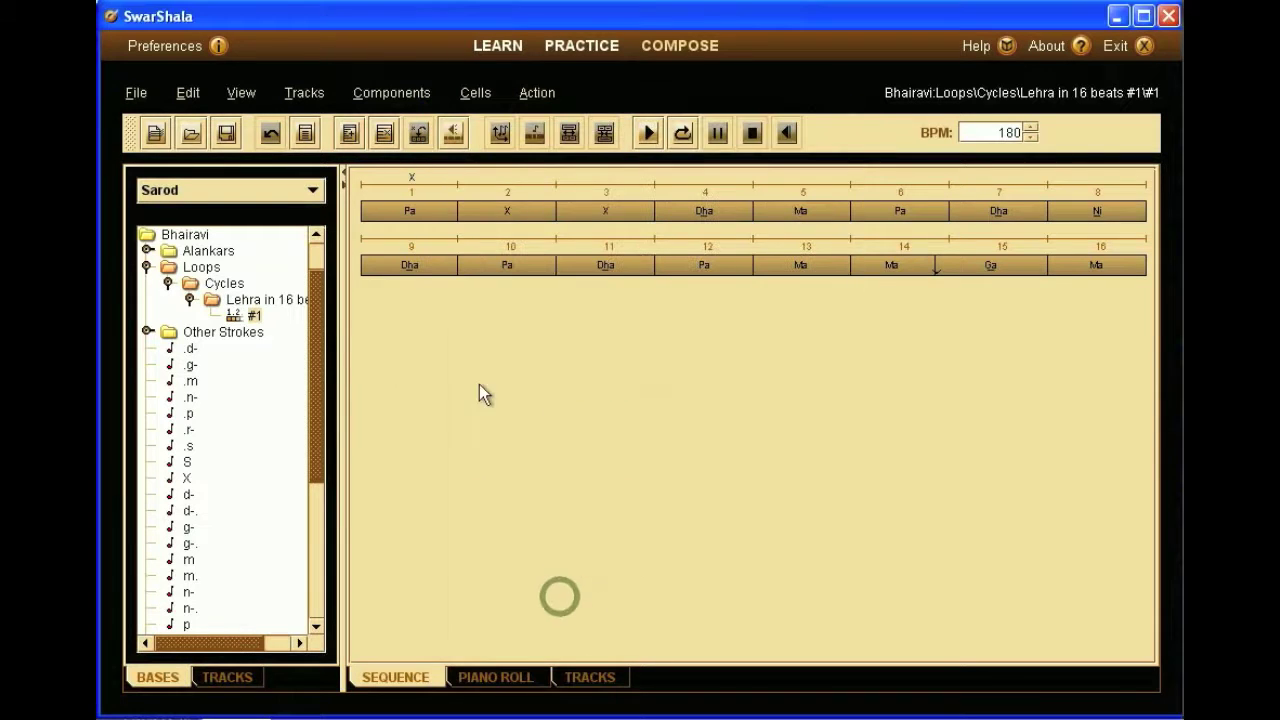
Step: Review beat 1 Pa's properties and close them unchanged
{"action": "left_click", "coordinate": [440, 207]}
{"action": "left_click", "coordinate": [306, 132]}
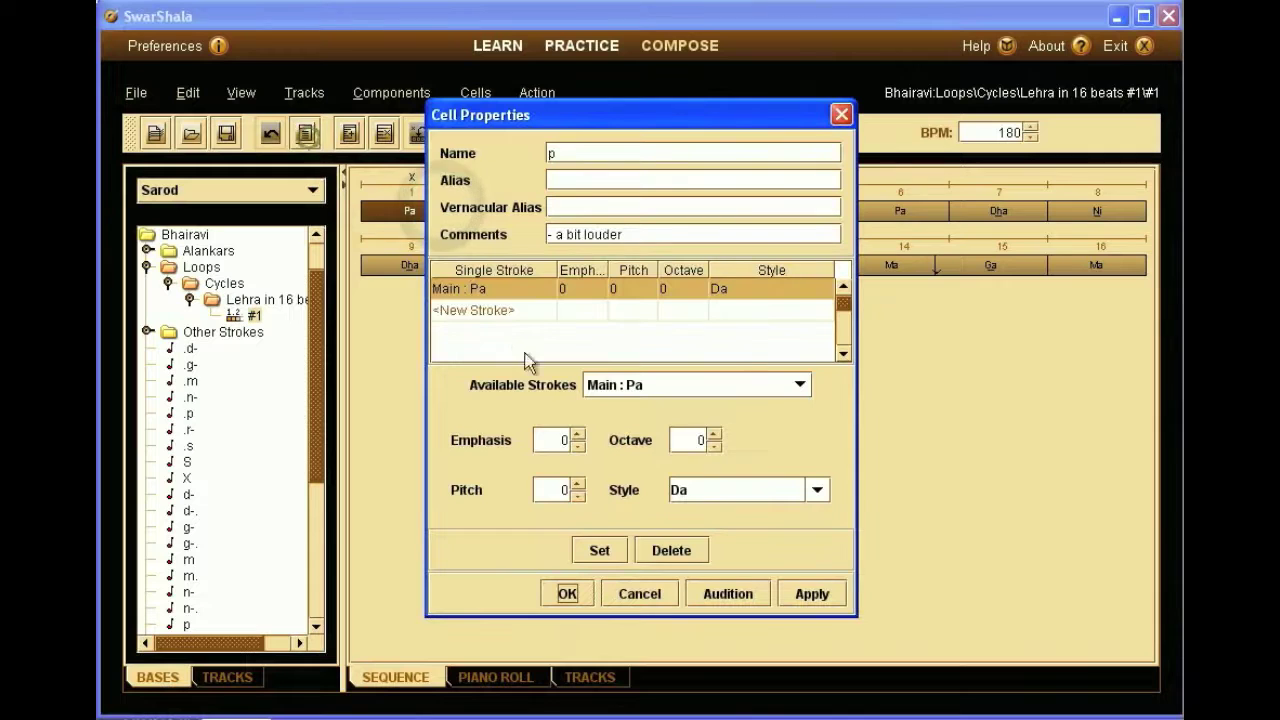
{"action": "left_click", "coordinate": [639, 590]}
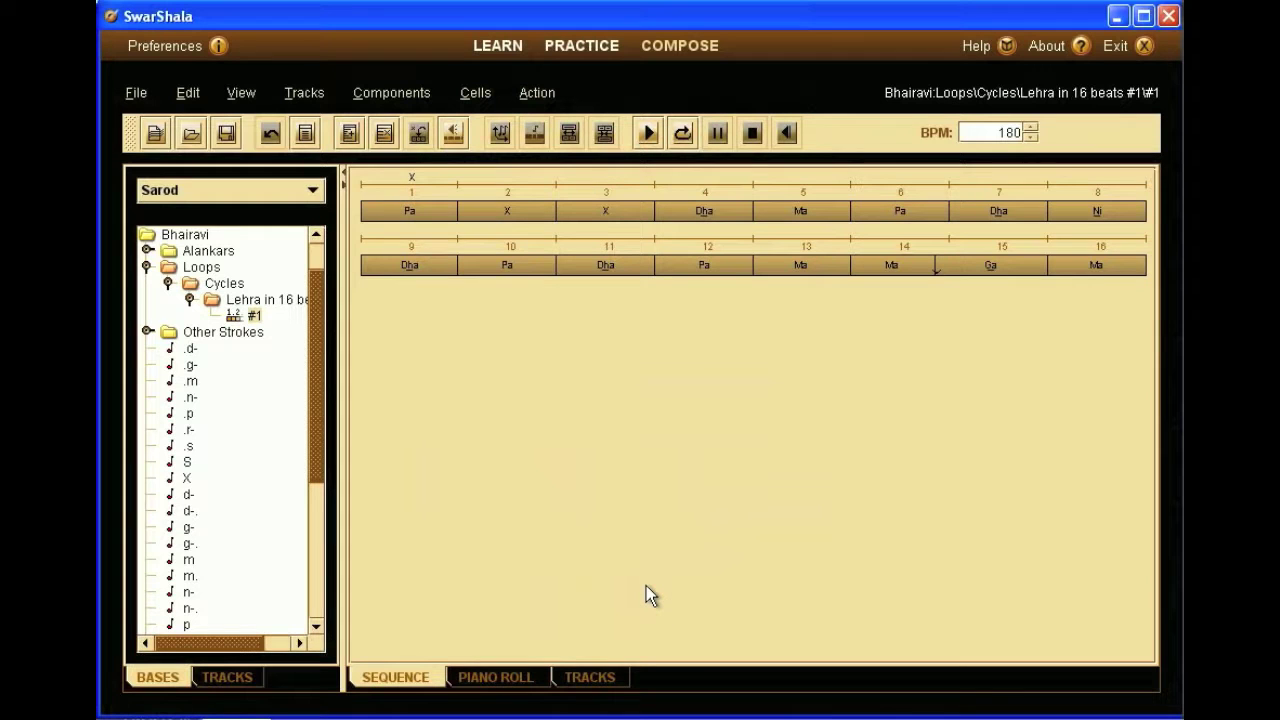
Step: Switch to Sitar, play and stop the loop, then reopen the instrument list at its top
{"action": "left_click", "coordinate": [311, 190]}
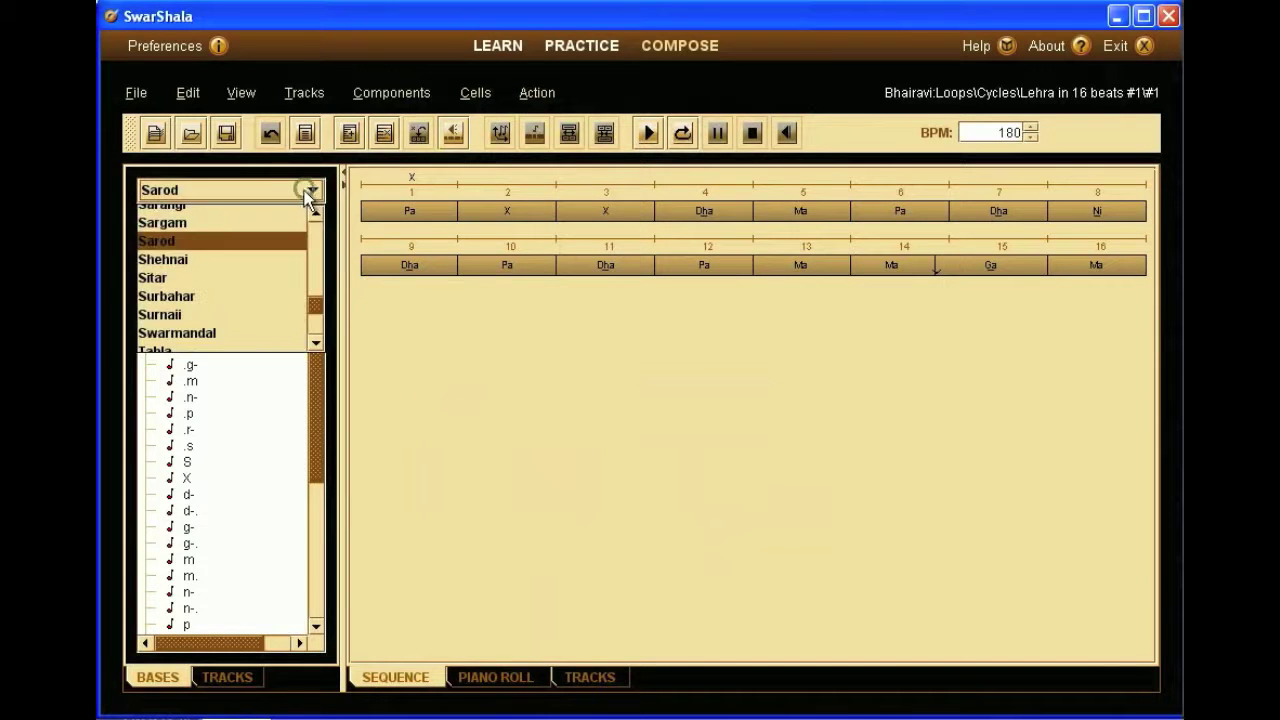
{"action": "left_click", "coordinate": [256, 278]}
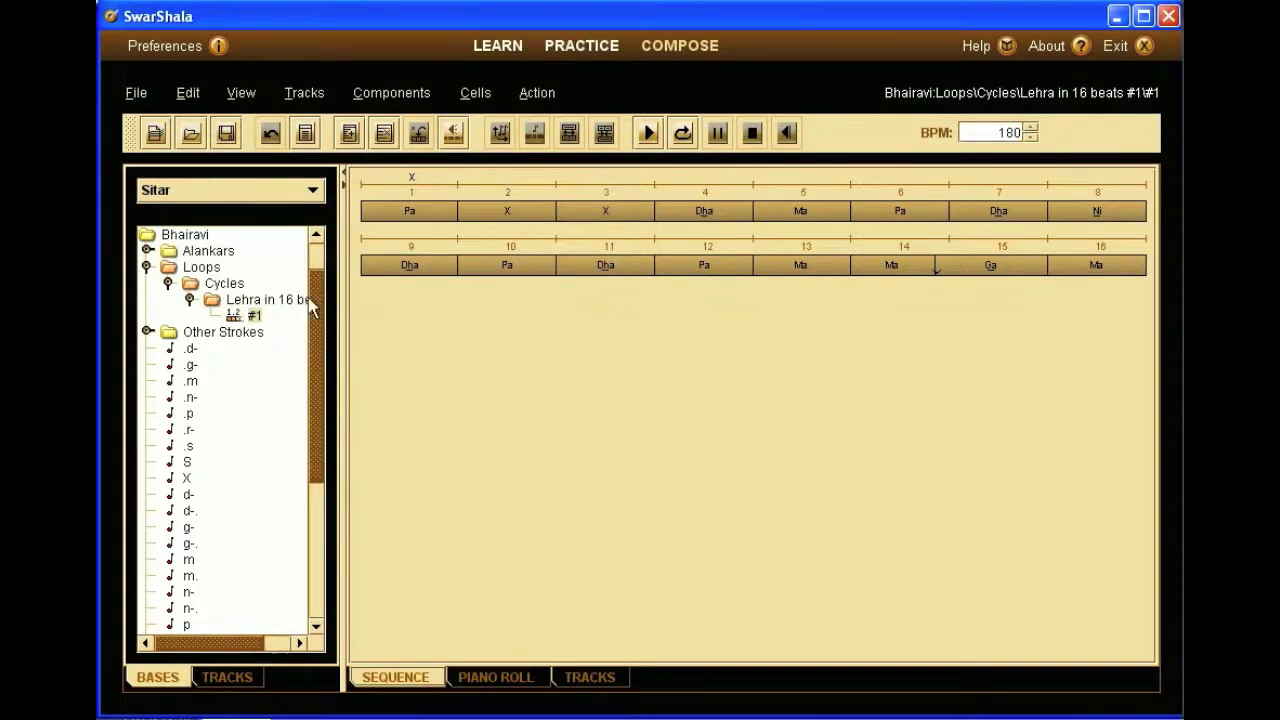
{"action": "left_click", "coordinate": [475, 345]}
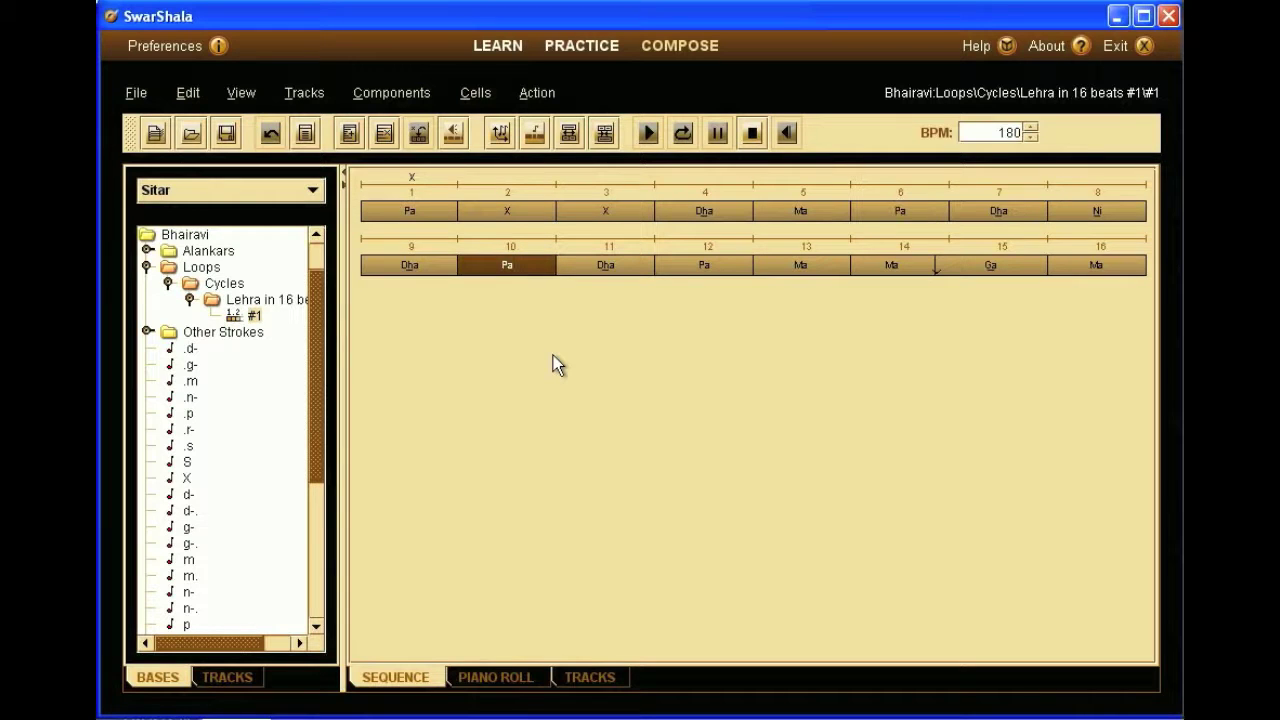
{"action": "key", "text": "space"}
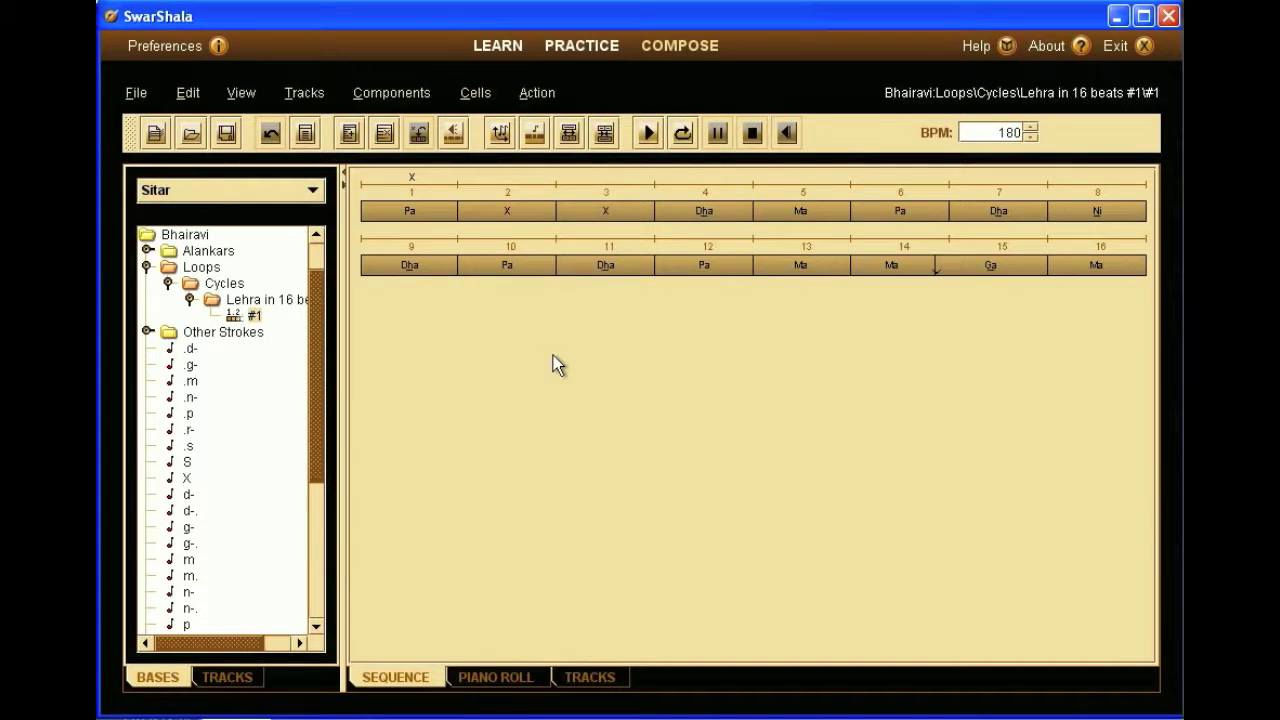
{"action": "left_click", "coordinate": [314, 191]}
{"action": "left_click_drag", "start_coordinate": [316, 296], "coordinate": [316, 224]}
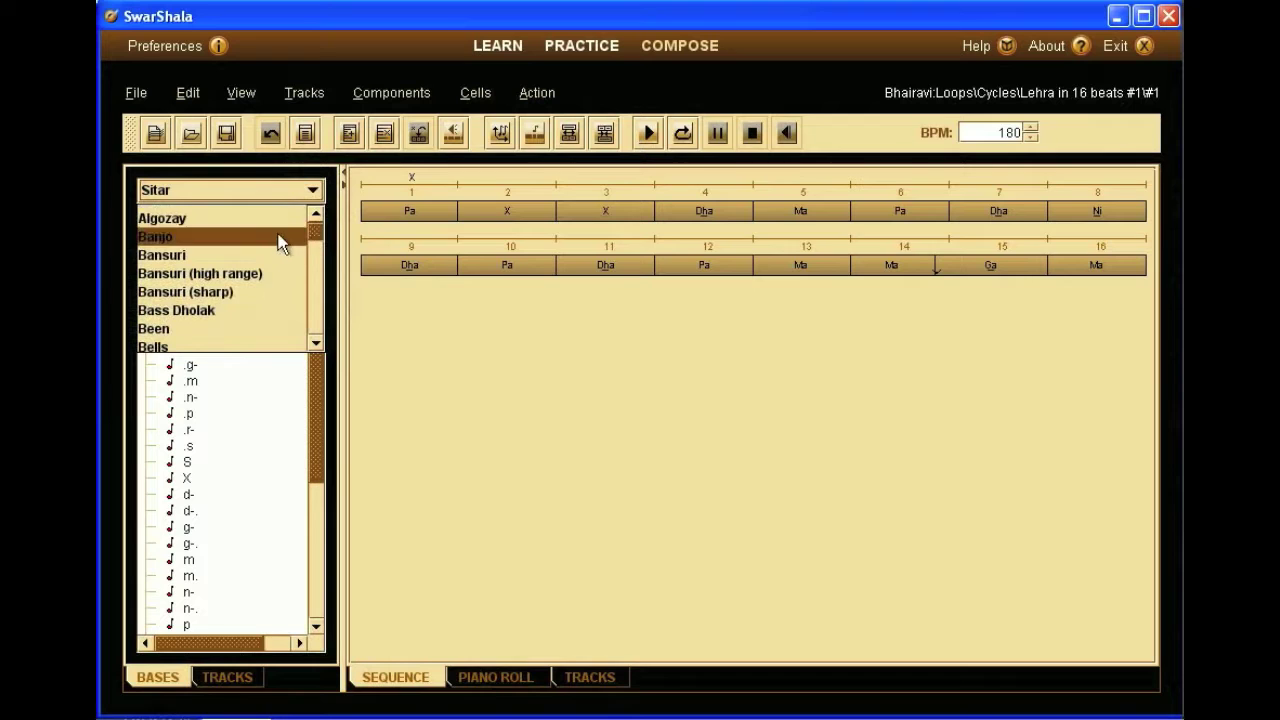
Step: Switch the instrument to Bansuri and load Durga's Lehra in 12 beats #1 loop
{"action": "left_click", "coordinate": [267, 255]}
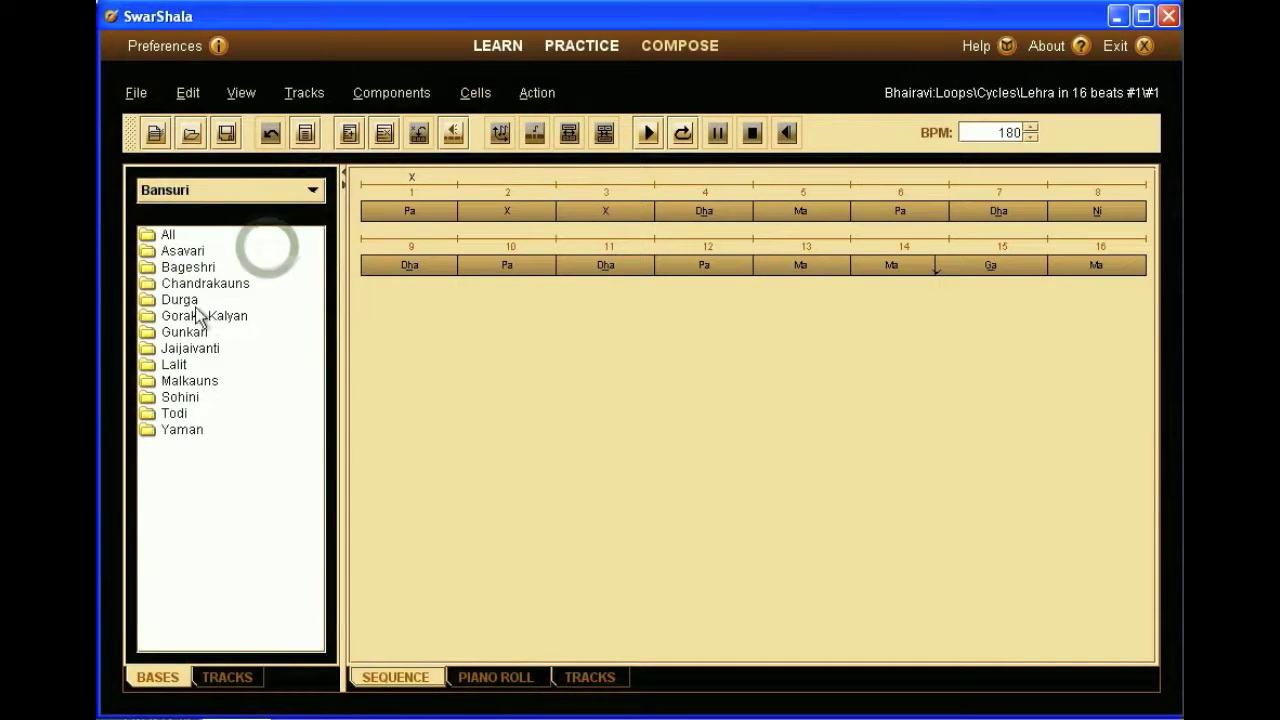
{"action": "double_click", "coordinate": [178, 300]}
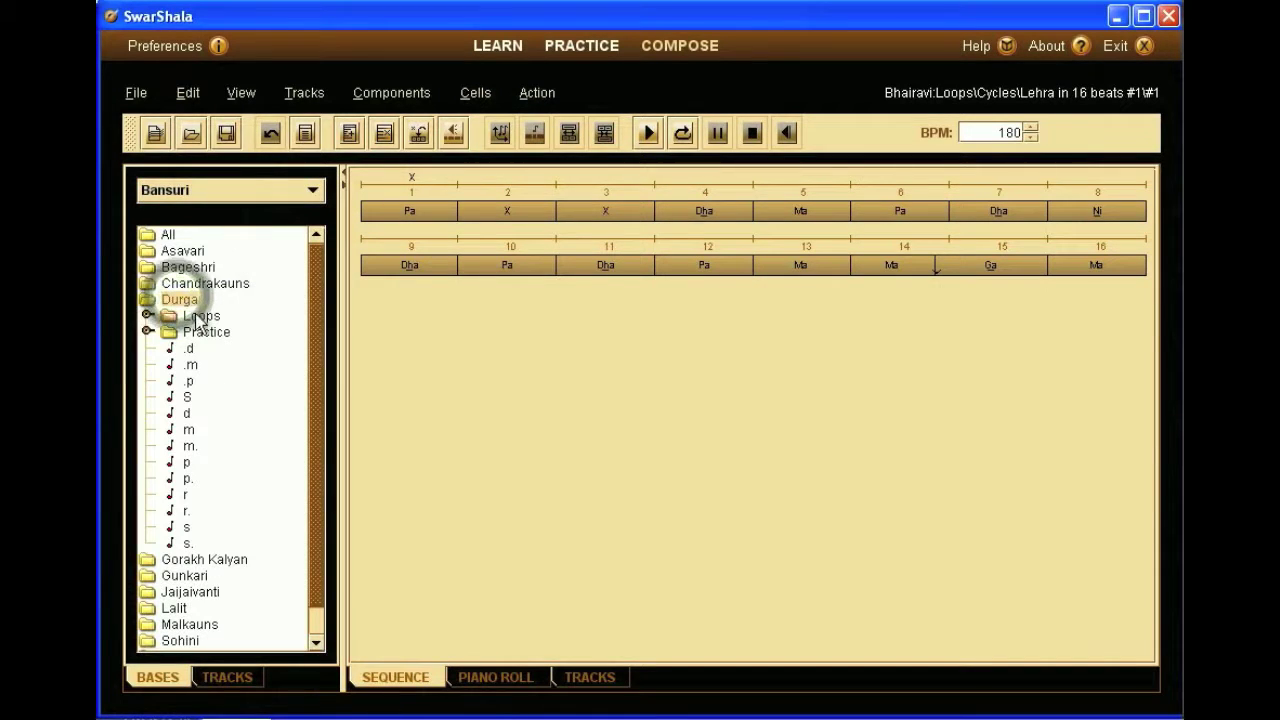
{"action": "double_click", "coordinate": [200, 316]}
{"action": "double_click", "coordinate": [218, 333]}
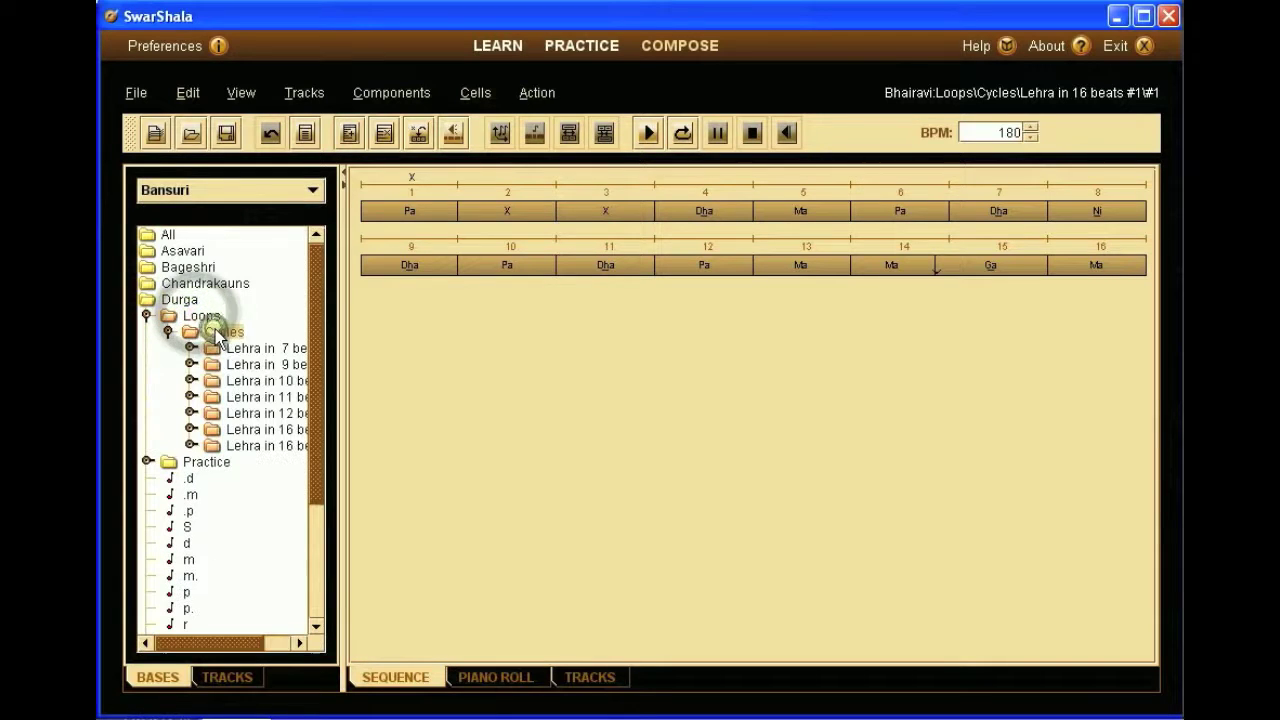
{"action": "double_click", "coordinate": [240, 413]}
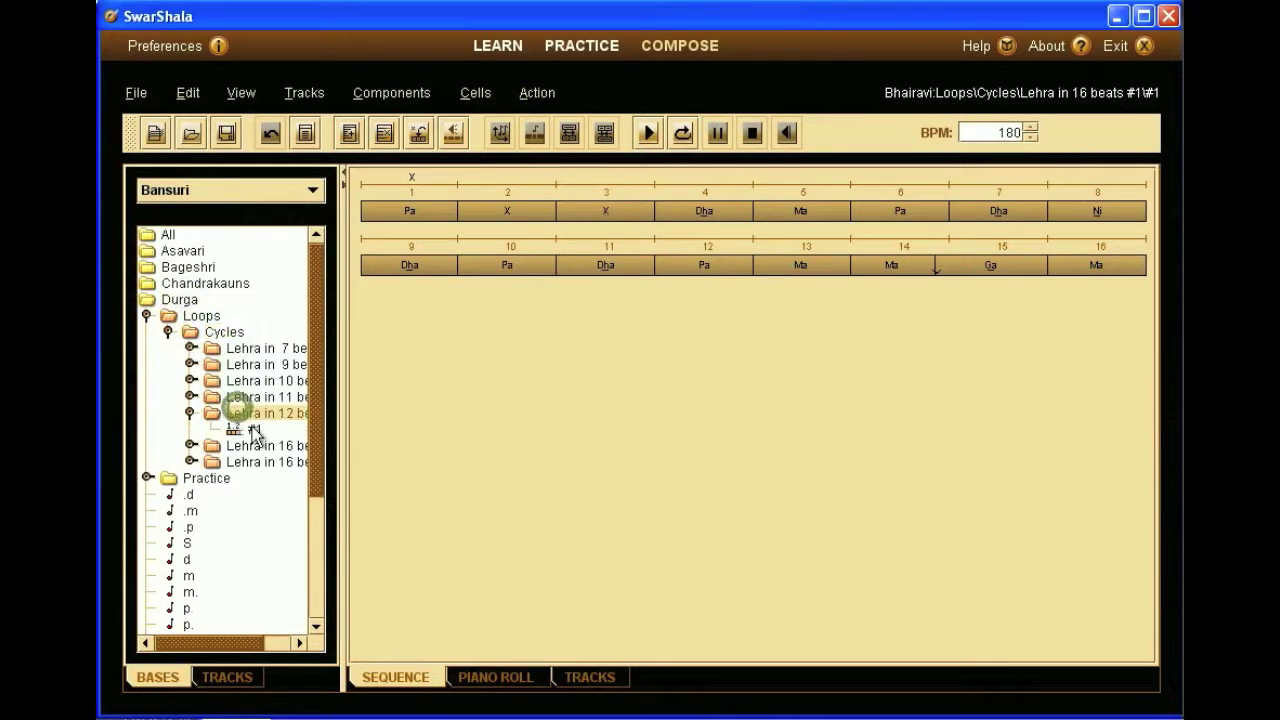
{"action": "double_click", "coordinate": [245, 428]}
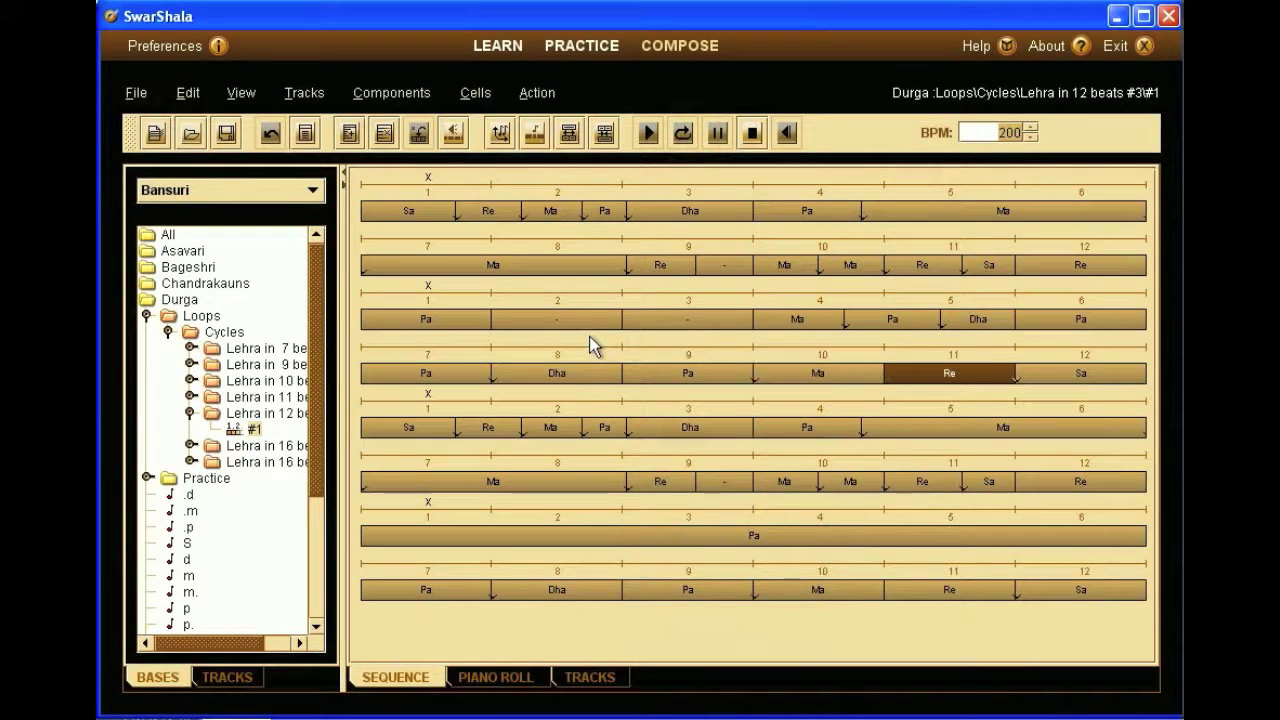
Step: Try adjusting the beat-6 volume point, cancel to keep the envelope unchanged, then stop playback
{"action": "left_click", "coordinate": [375, 92]}
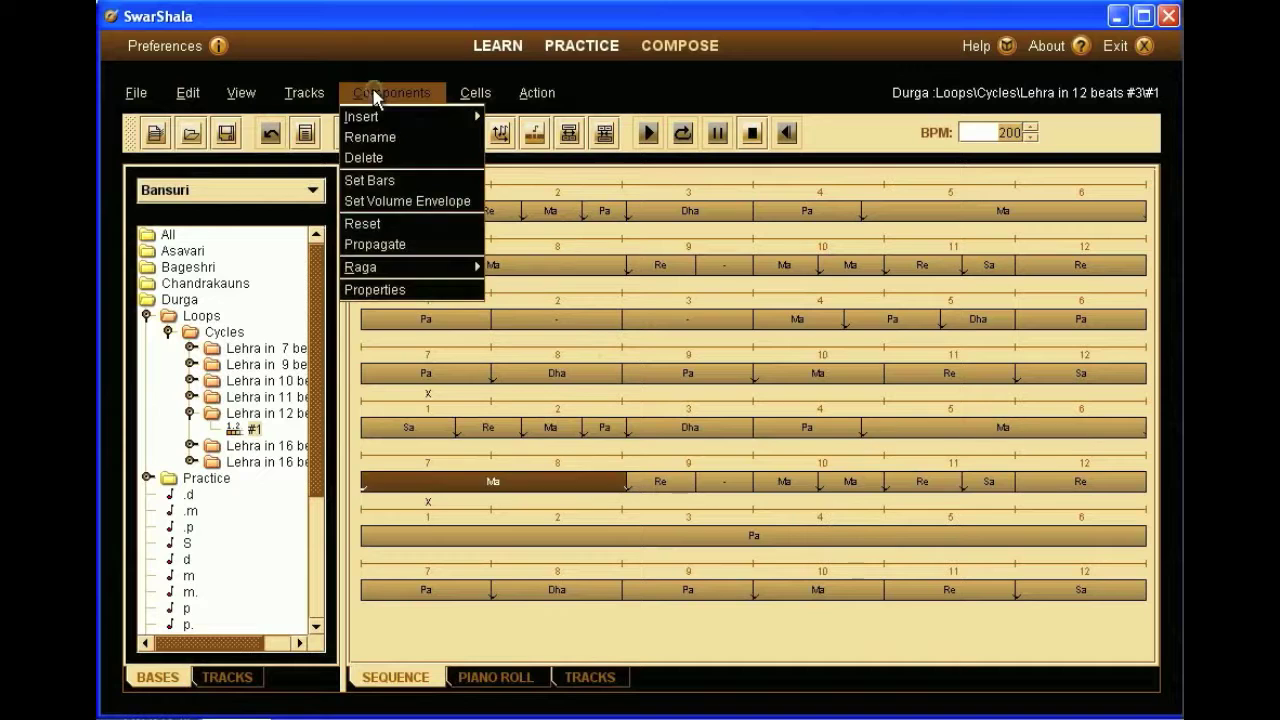
{"action": "left_click", "coordinate": [400, 204]}
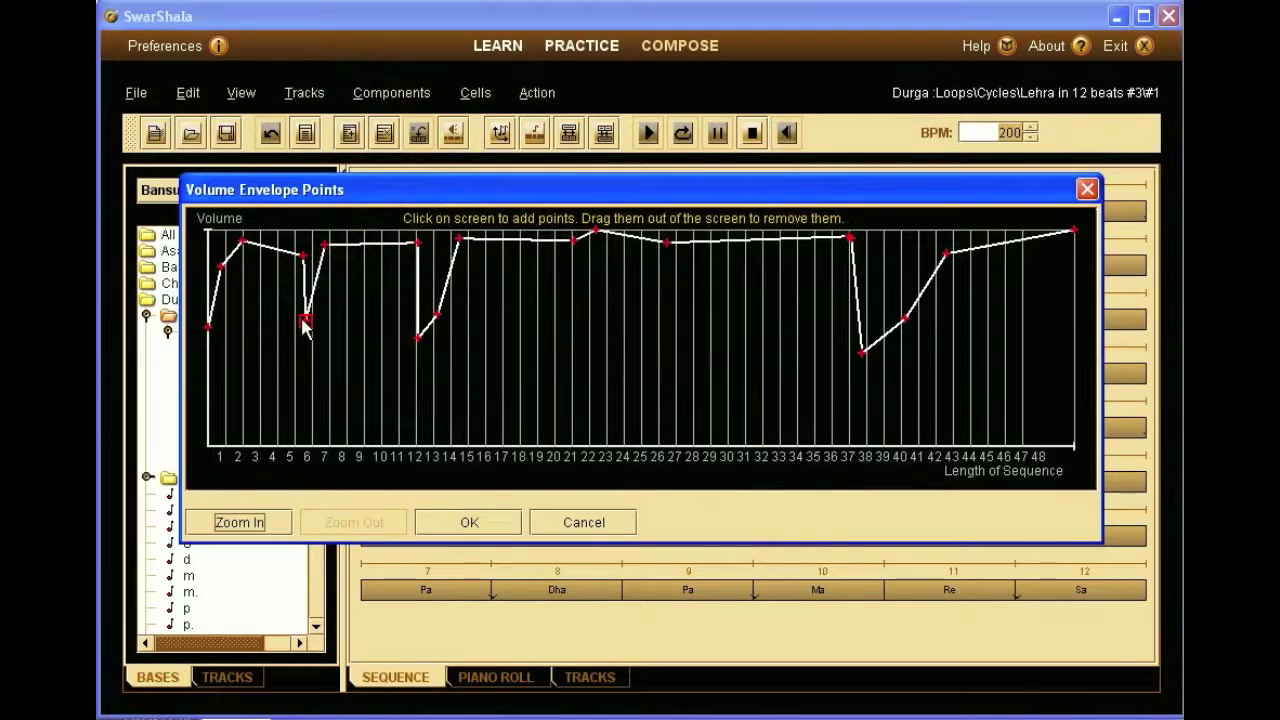
{"action": "left_click_drag", "start_coordinate": [304, 334], "coordinate": [310, 321]}
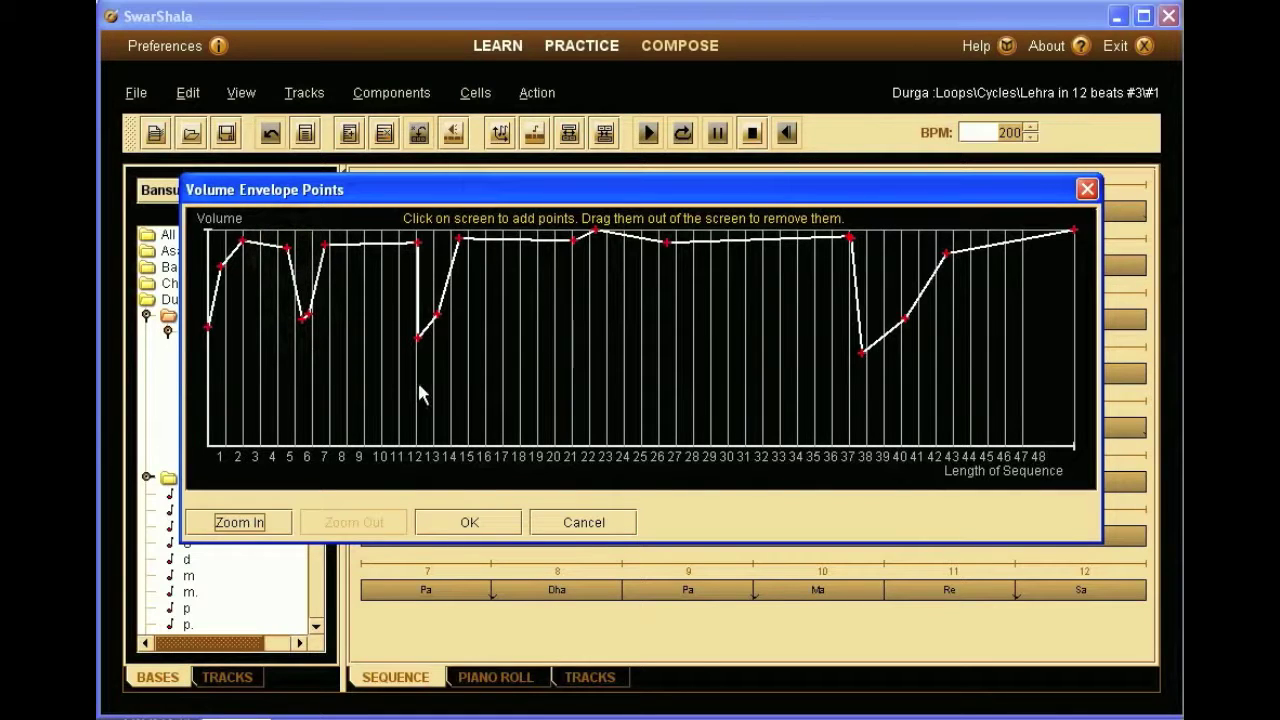
{"action": "left_click", "coordinate": [584, 522]}
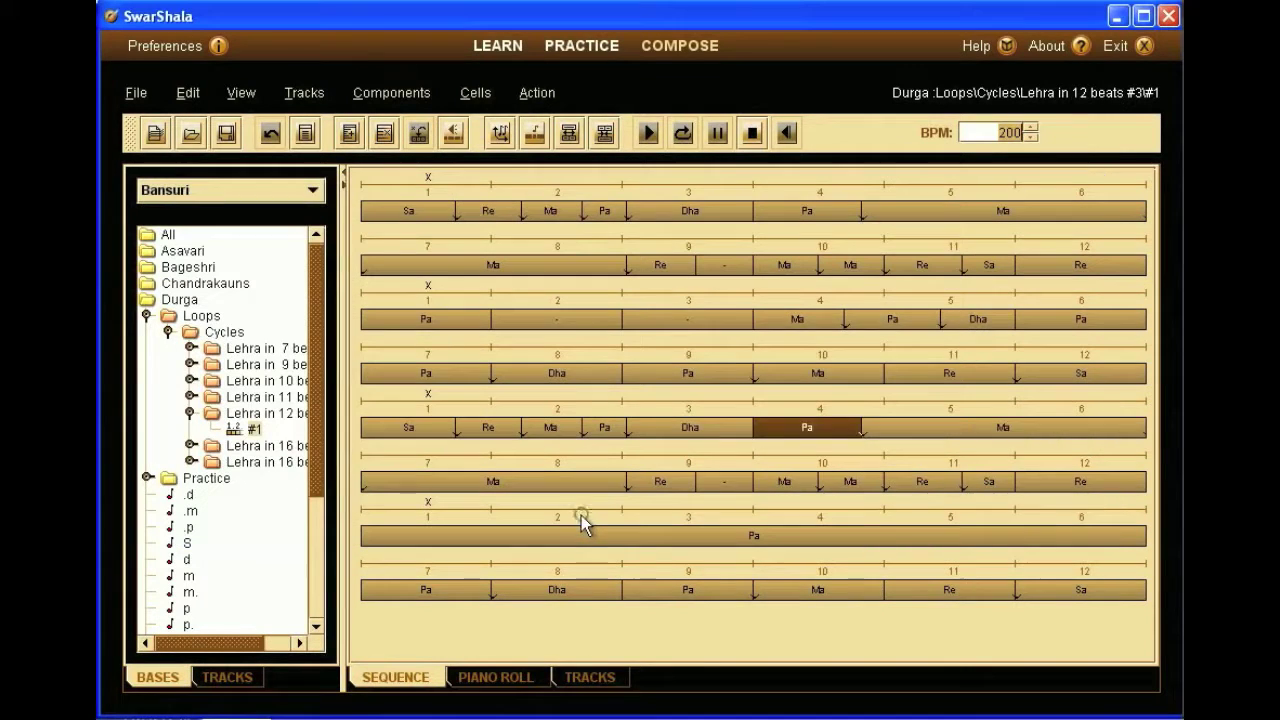
{"action": "left_click", "coordinate": [752, 132]}
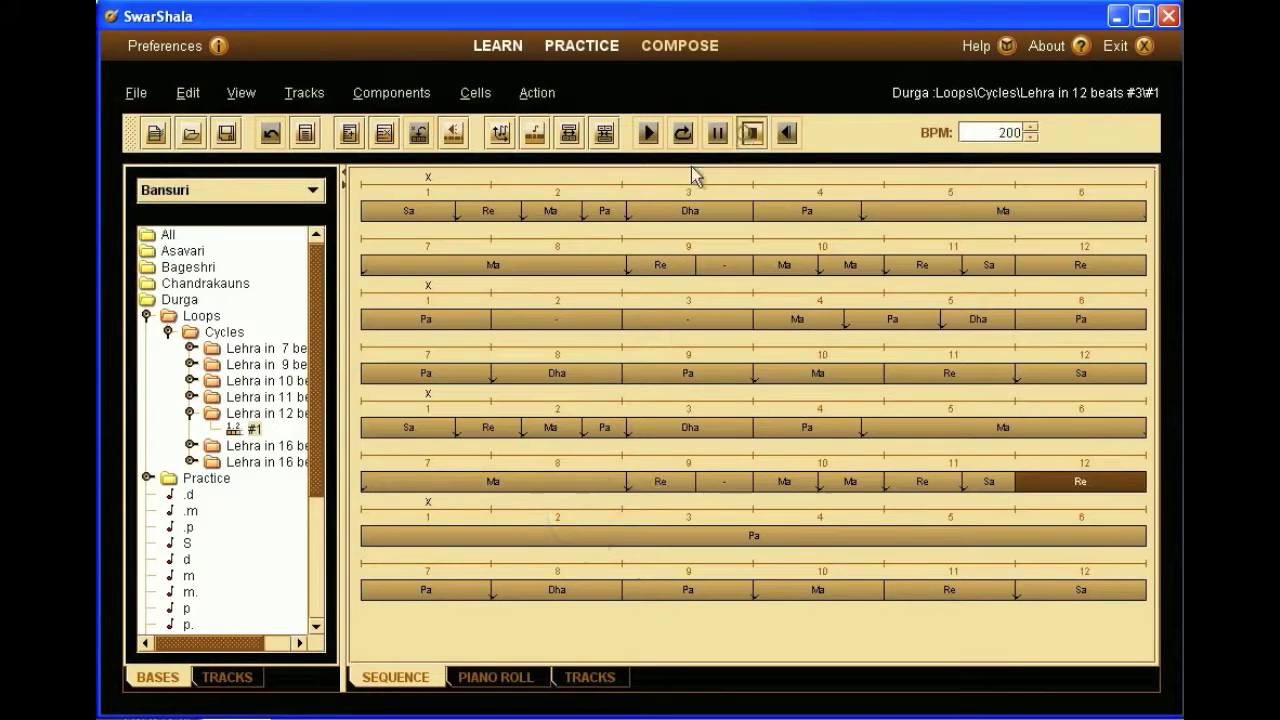
Step: Load and play Durga's Lehra in 11 beats #1, viewing its volume envelope without changes
{"action": "double_click", "coordinate": [250, 397]}
{"action": "double_click", "coordinate": [250, 413]}
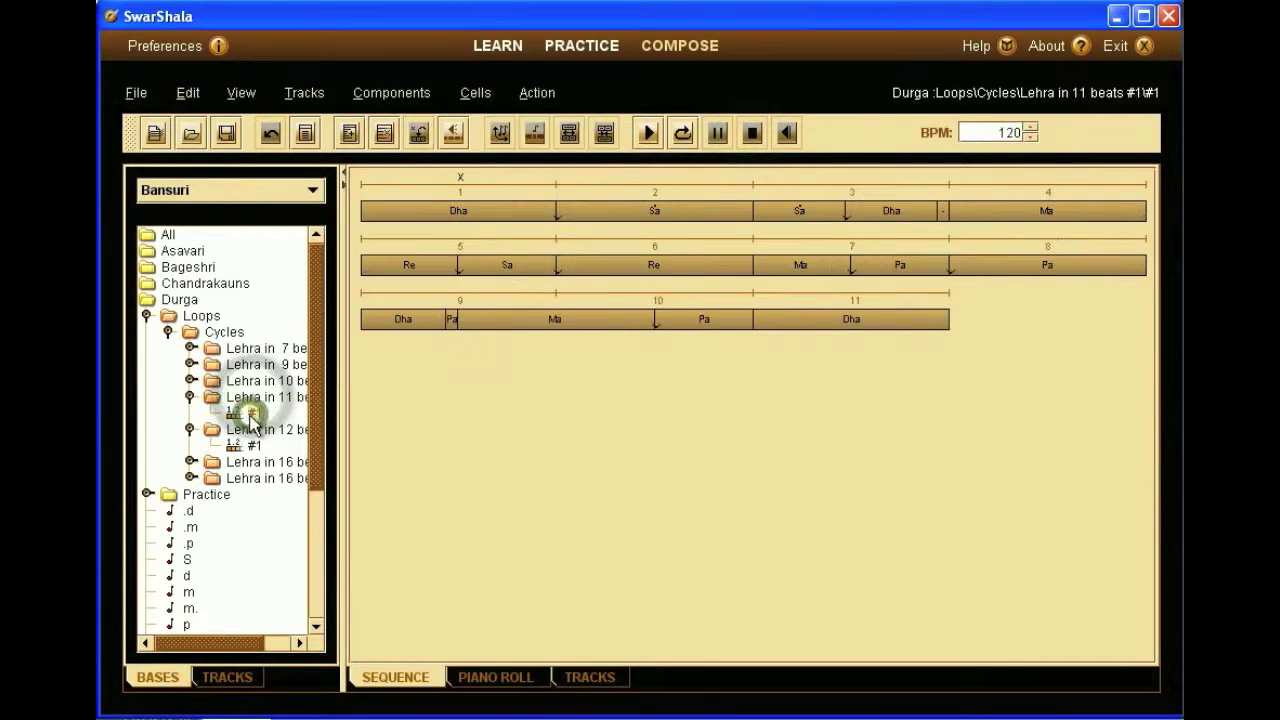
{"action": "left_click", "coordinate": [681, 134]}
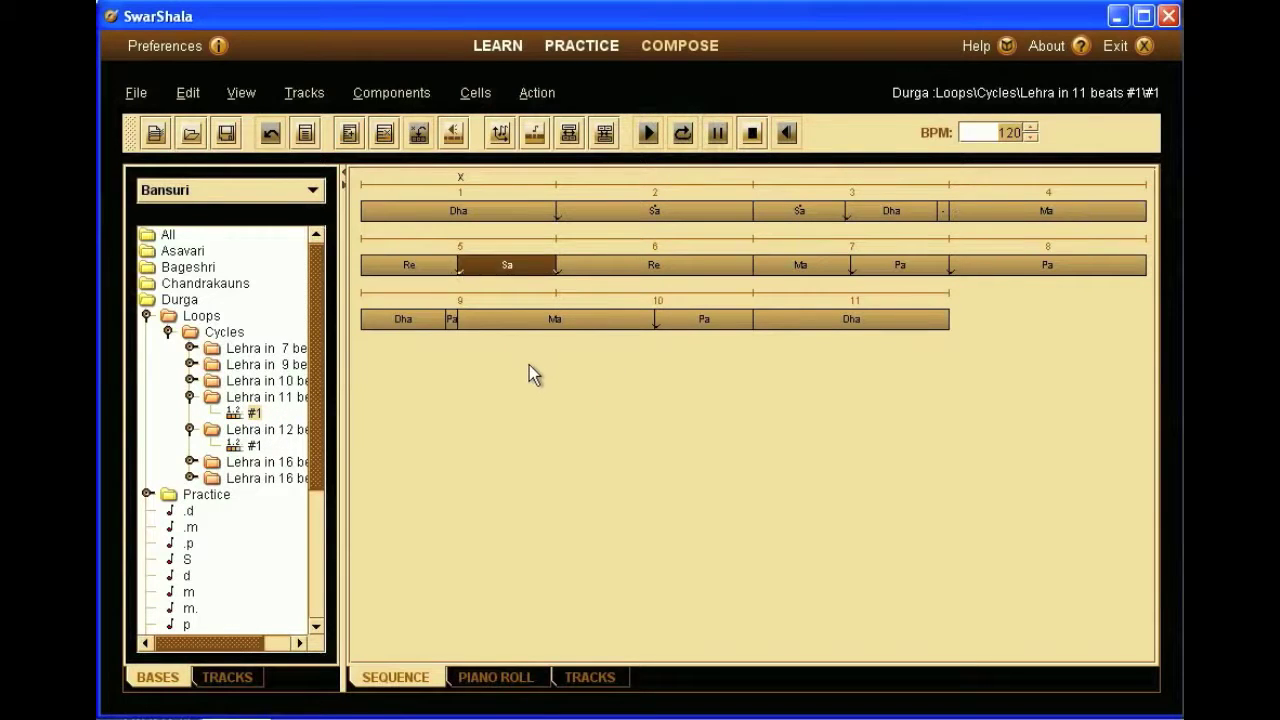
{"action": "left_click", "coordinate": [414, 90]}
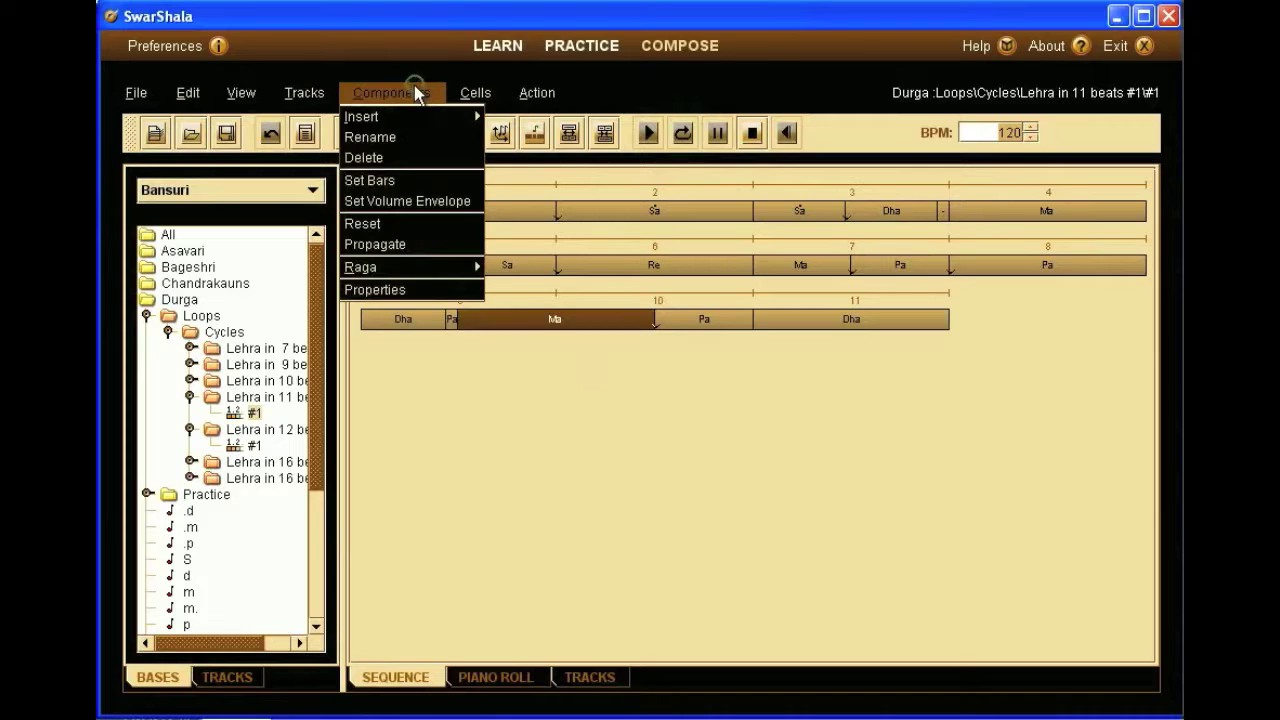
{"action": "left_click", "coordinate": [420, 200]}
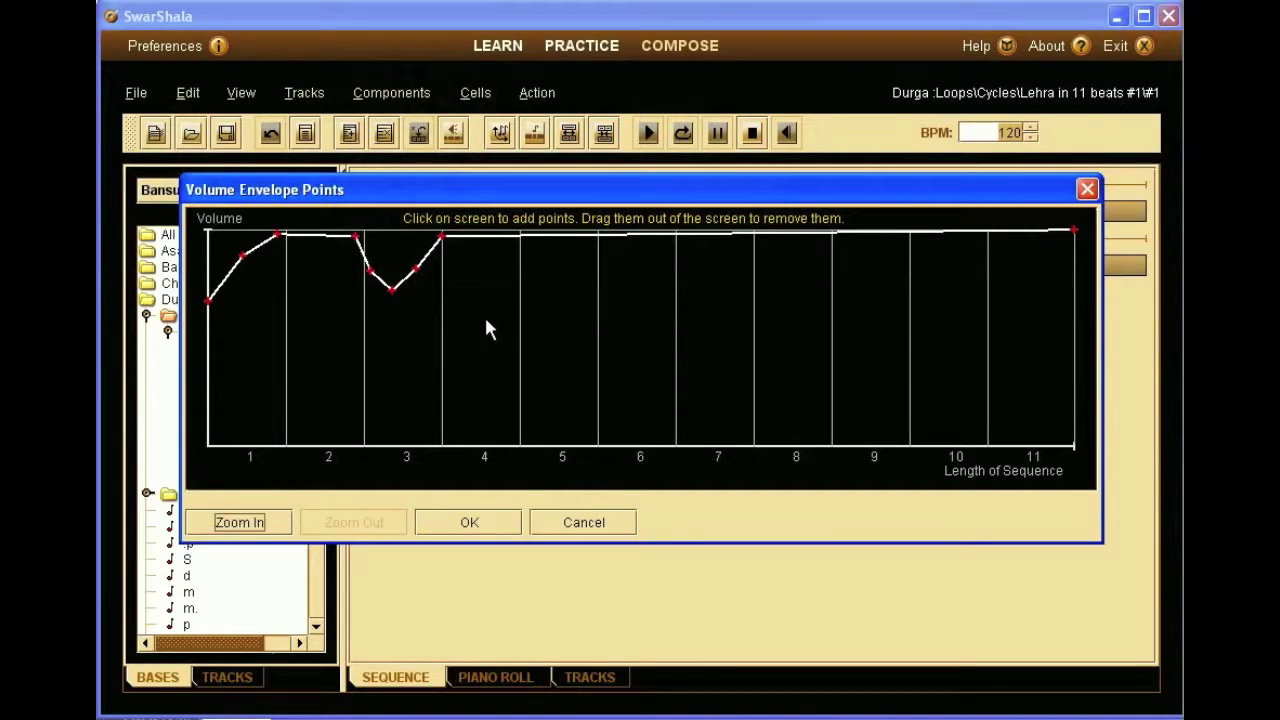
{"action": "left_click", "coordinate": [566, 519]}
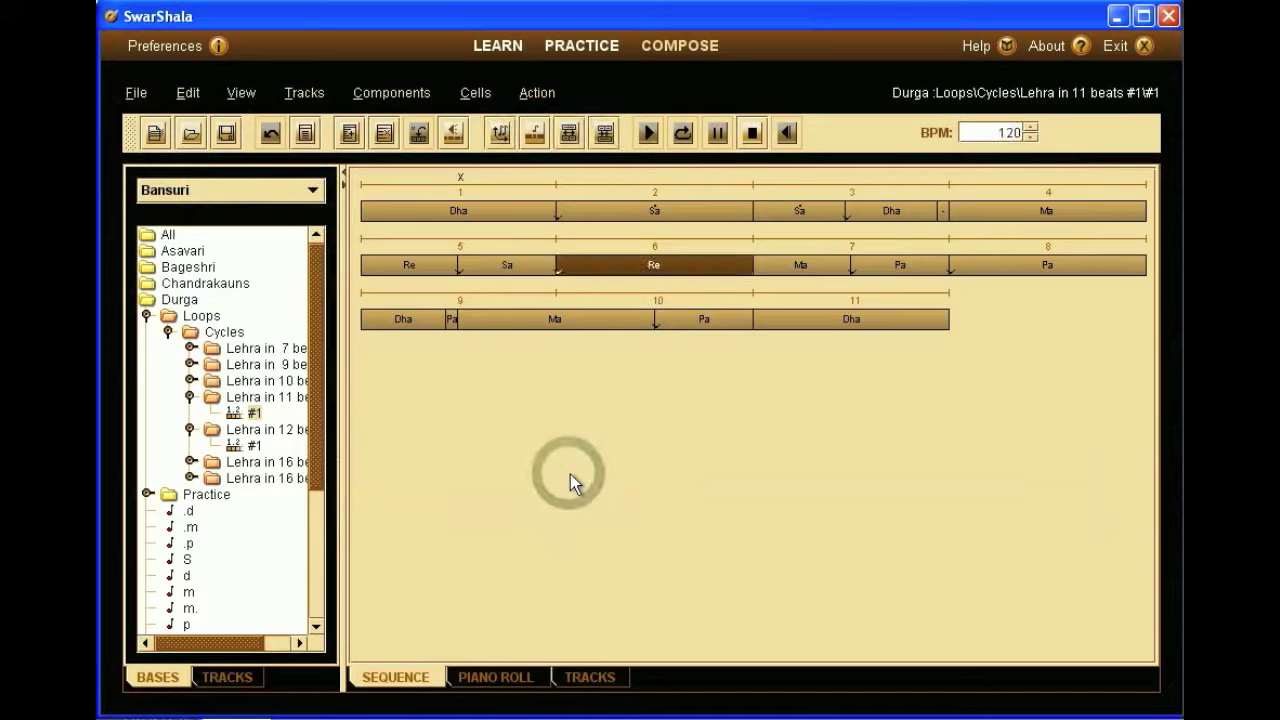
Step: Change the instrument to Sarangi and play the 11-beat loop with it
{"action": "left_click", "coordinate": [313, 190]}
{"action": "left_click_drag", "start_coordinate": [319, 232], "coordinate": [309, 300]}
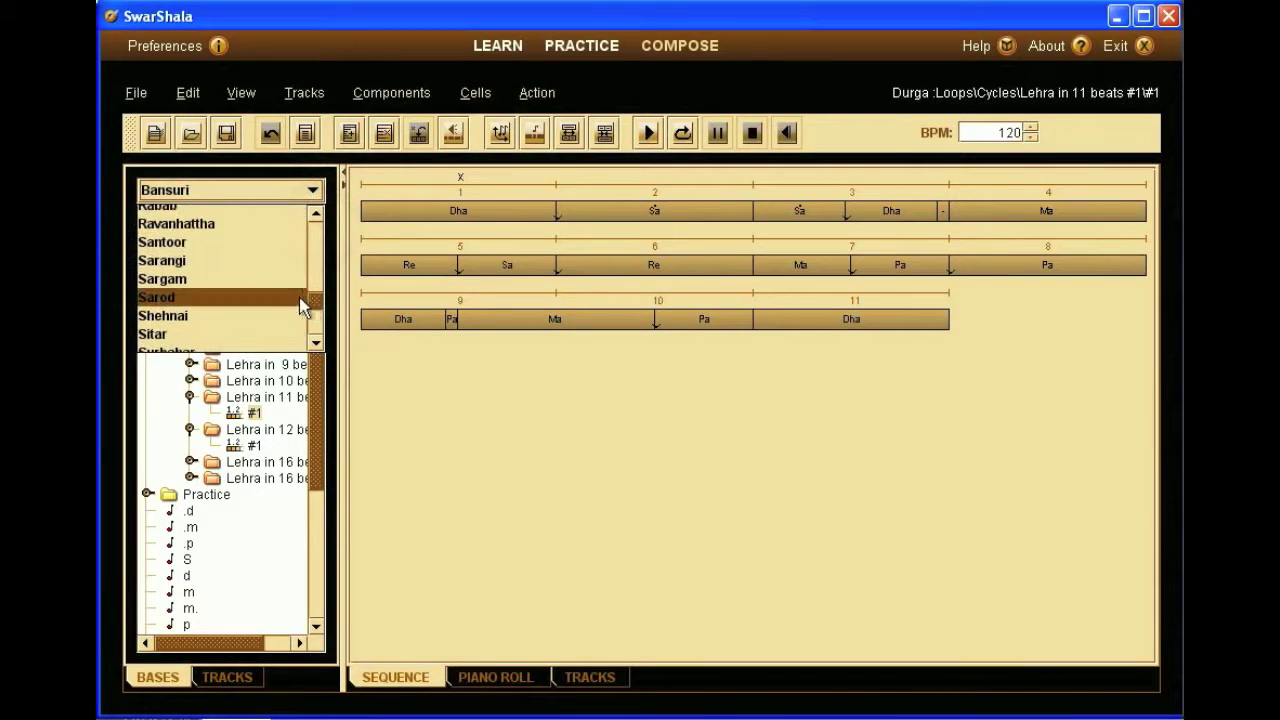
{"action": "left_click", "coordinate": [280, 269]}
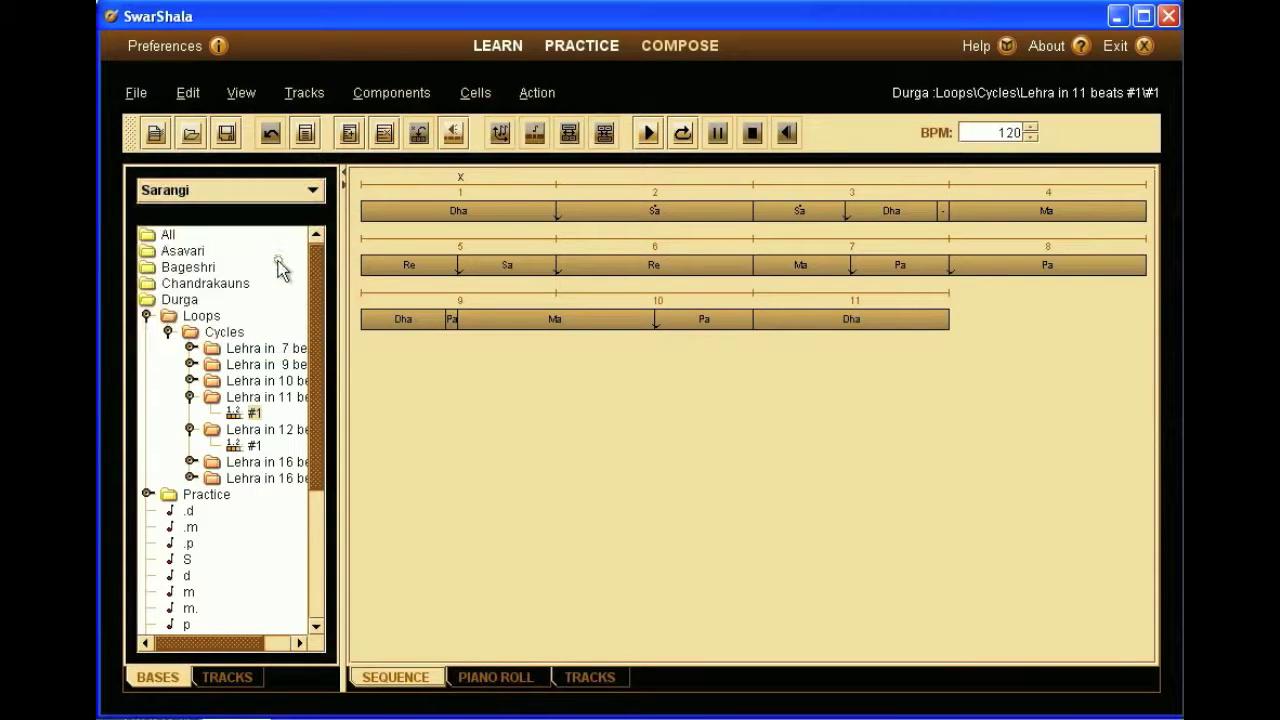
{"action": "left_click", "coordinate": [518, 440]}
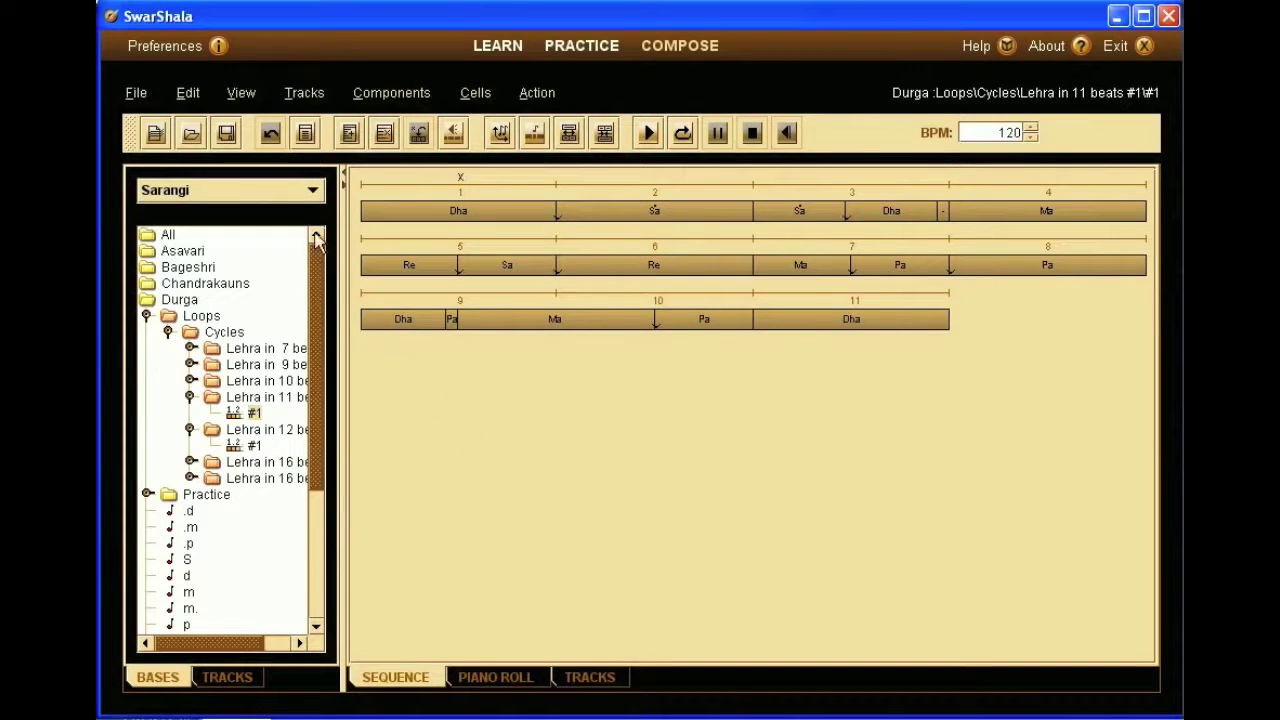
Step: Select Santoor as the playing instrument
{"action": "left_click", "coordinate": [314, 192]}
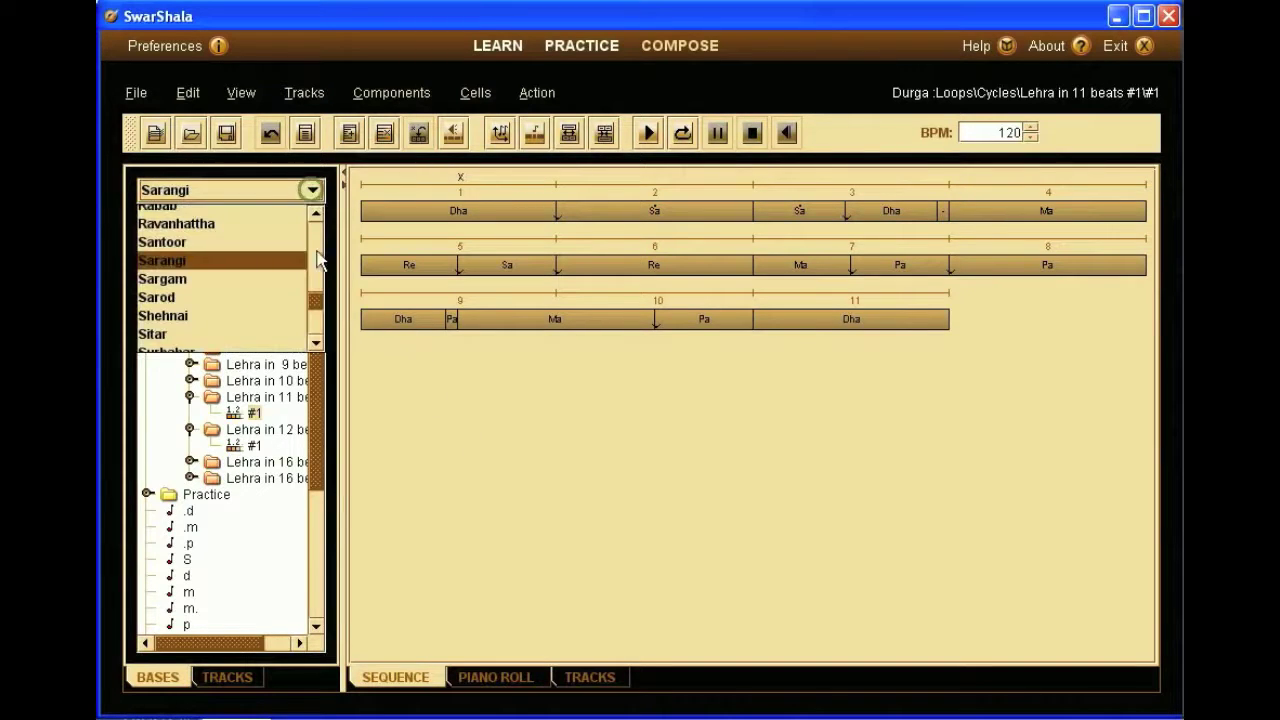
{"action": "left_click", "coordinate": [316, 300]}
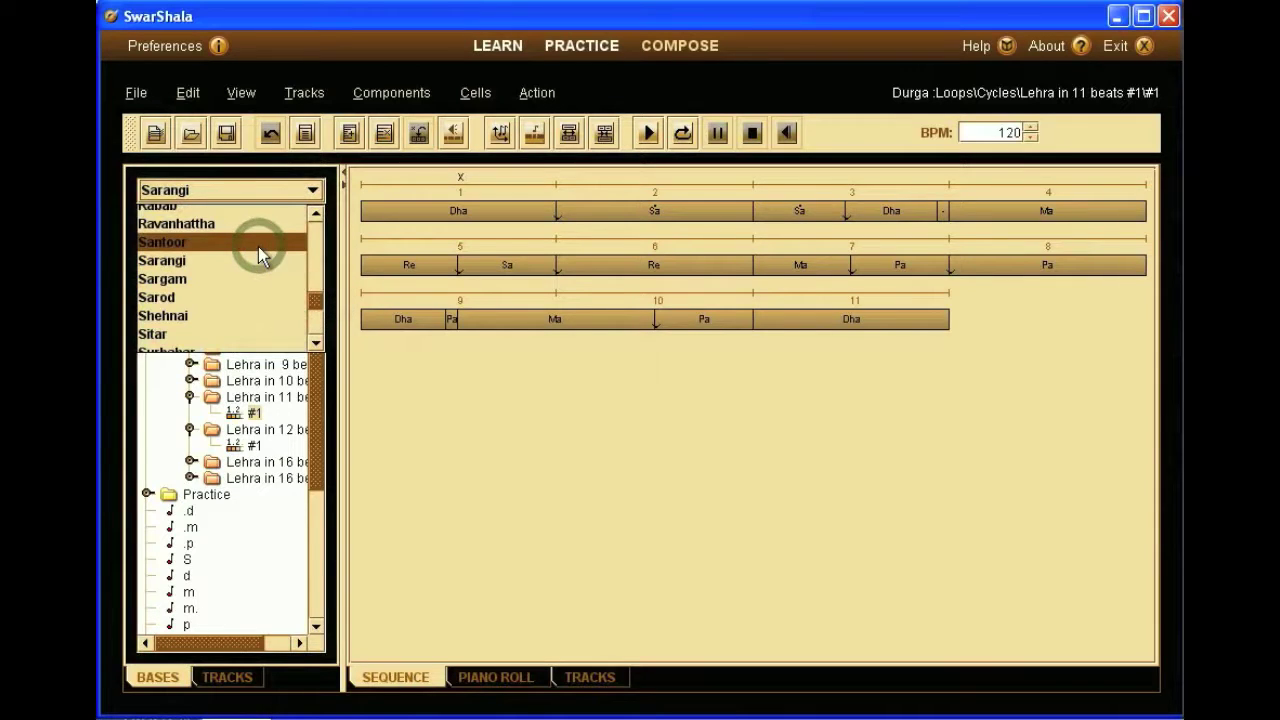
{"action": "left_click", "coordinate": [258, 245]}
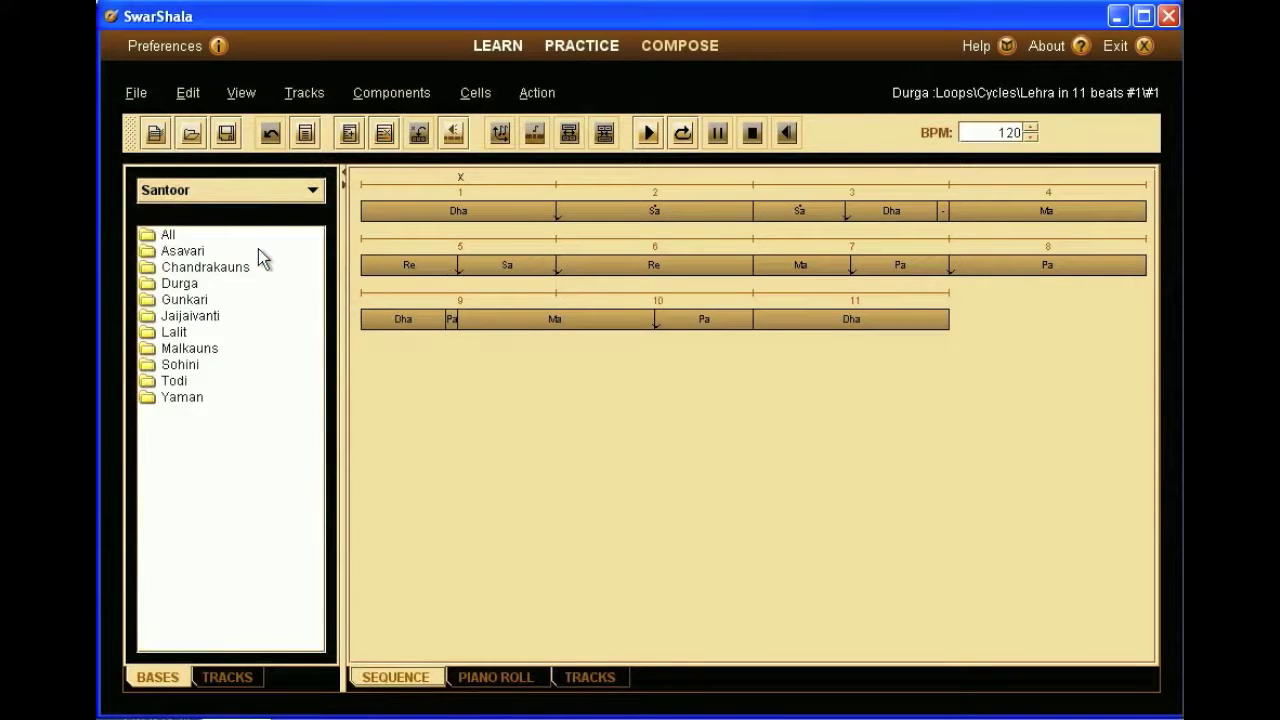
Step: Load Chandrakauns's Lehra in 12 beats #1 and play it at 130 BPM
{"action": "double_click", "coordinate": [215, 267]}
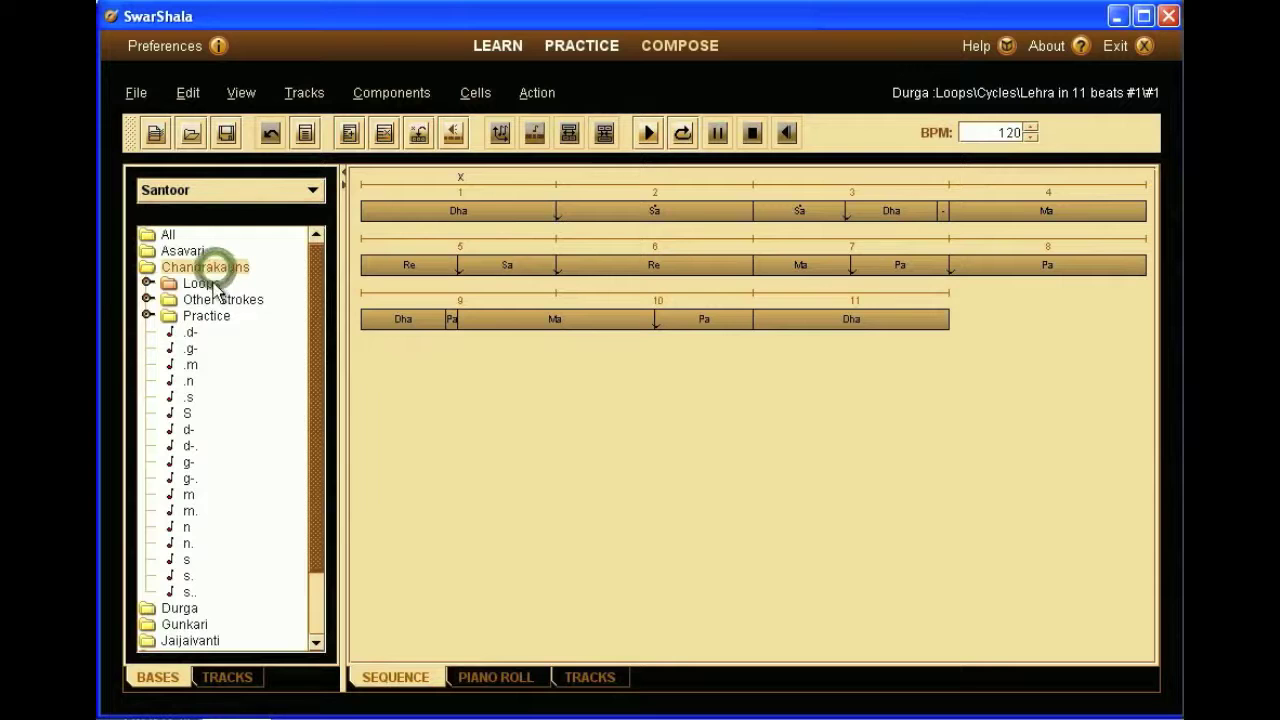
{"action": "double_click", "coordinate": [205, 284]}
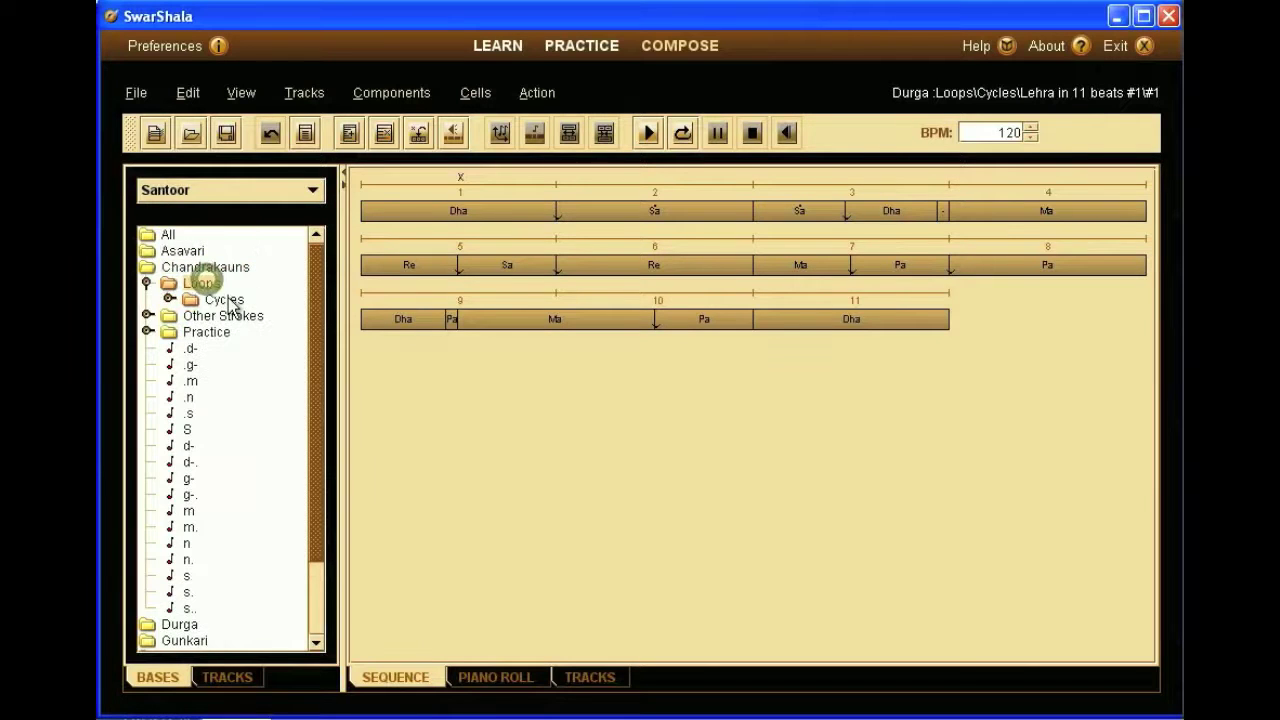
{"action": "double_click", "coordinate": [228, 301]}
{"action": "double_click", "coordinate": [265, 364]}
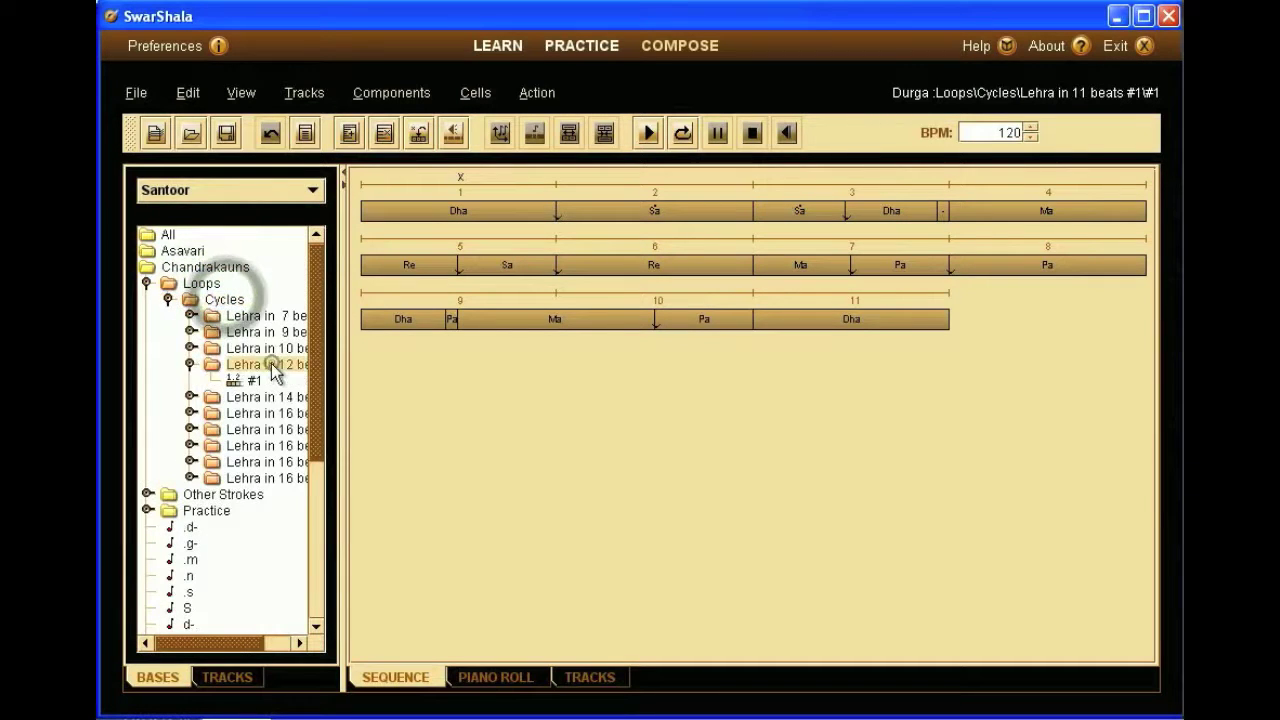
{"action": "double_click", "coordinate": [252, 381]}
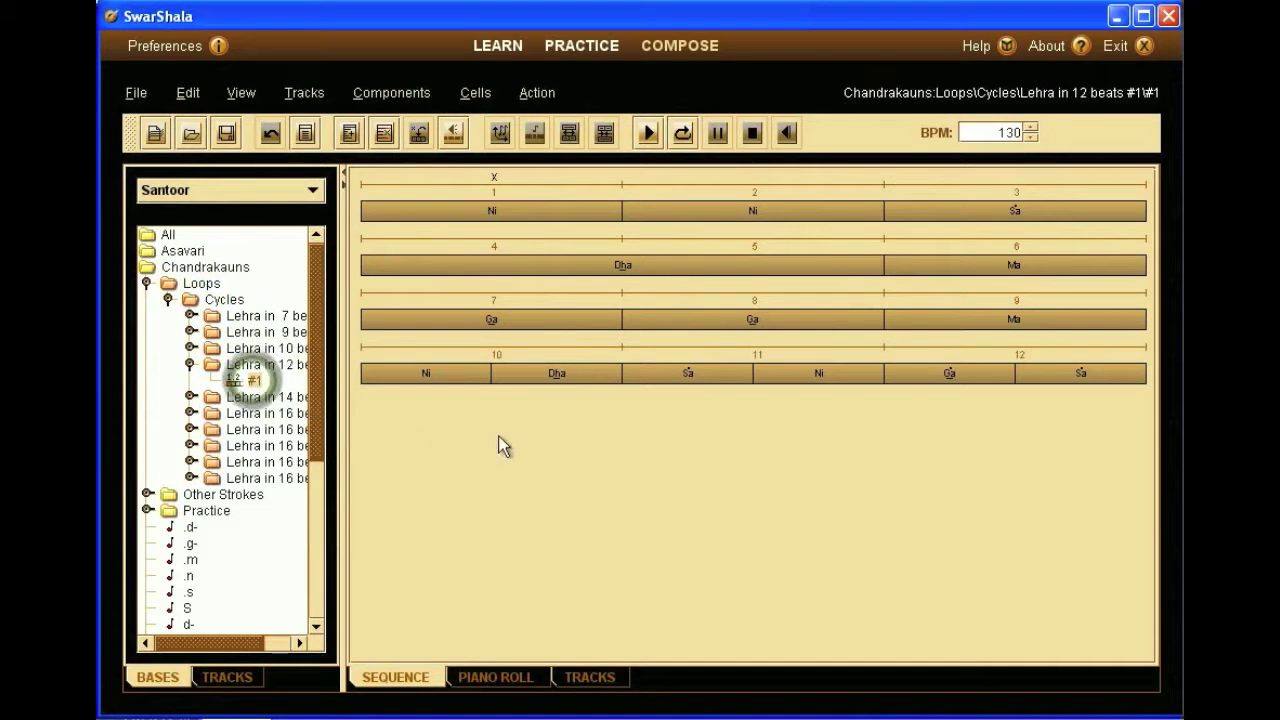
{"action": "left_click", "coordinate": [686, 132]}
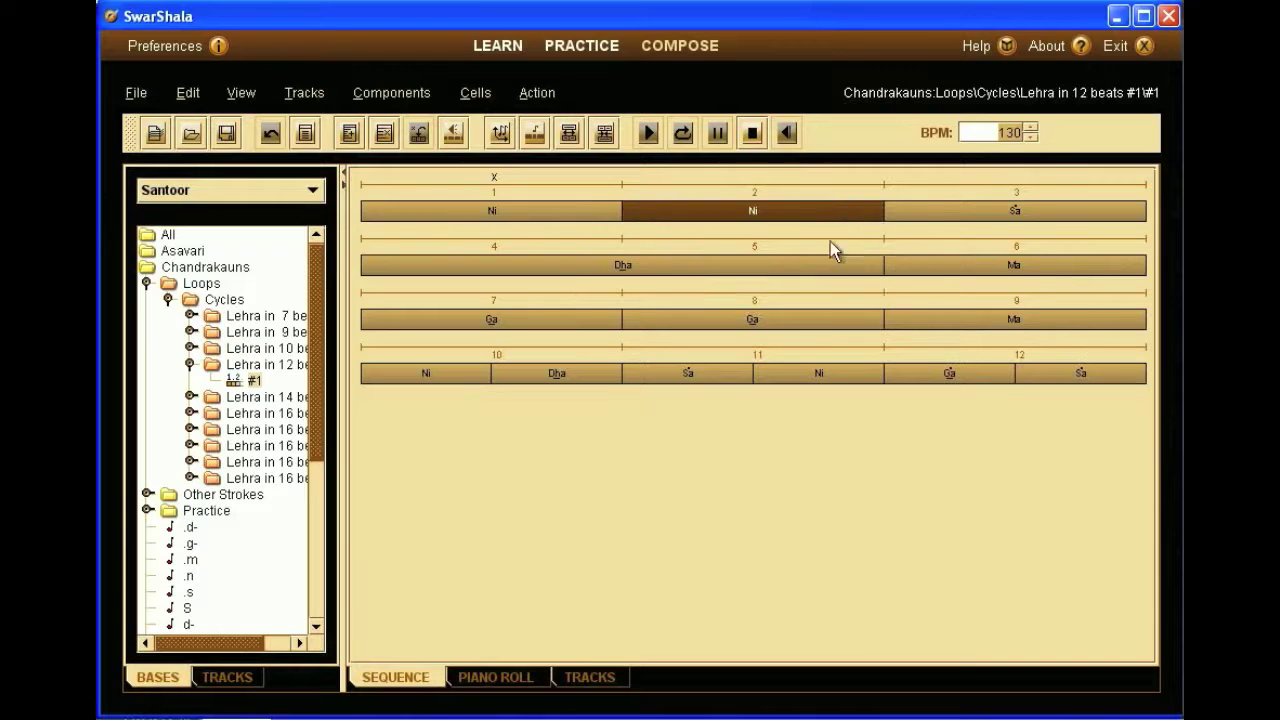
Step: Stop playback and browse the first Ni cell's available strokes, leaving its properties unchanged
{"action": "left_click", "coordinate": [752, 132]}
{"action": "left_click", "coordinate": [570, 215]}
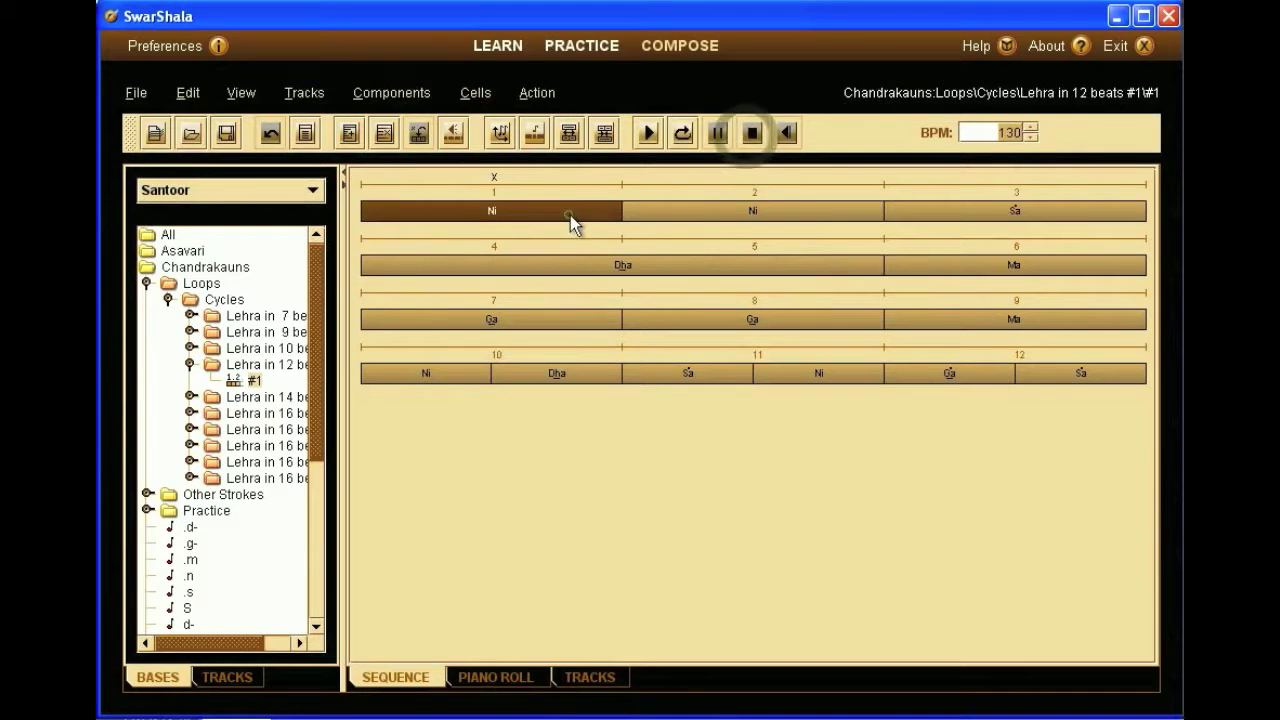
{"action": "right_click", "coordinate": [570, 215]}
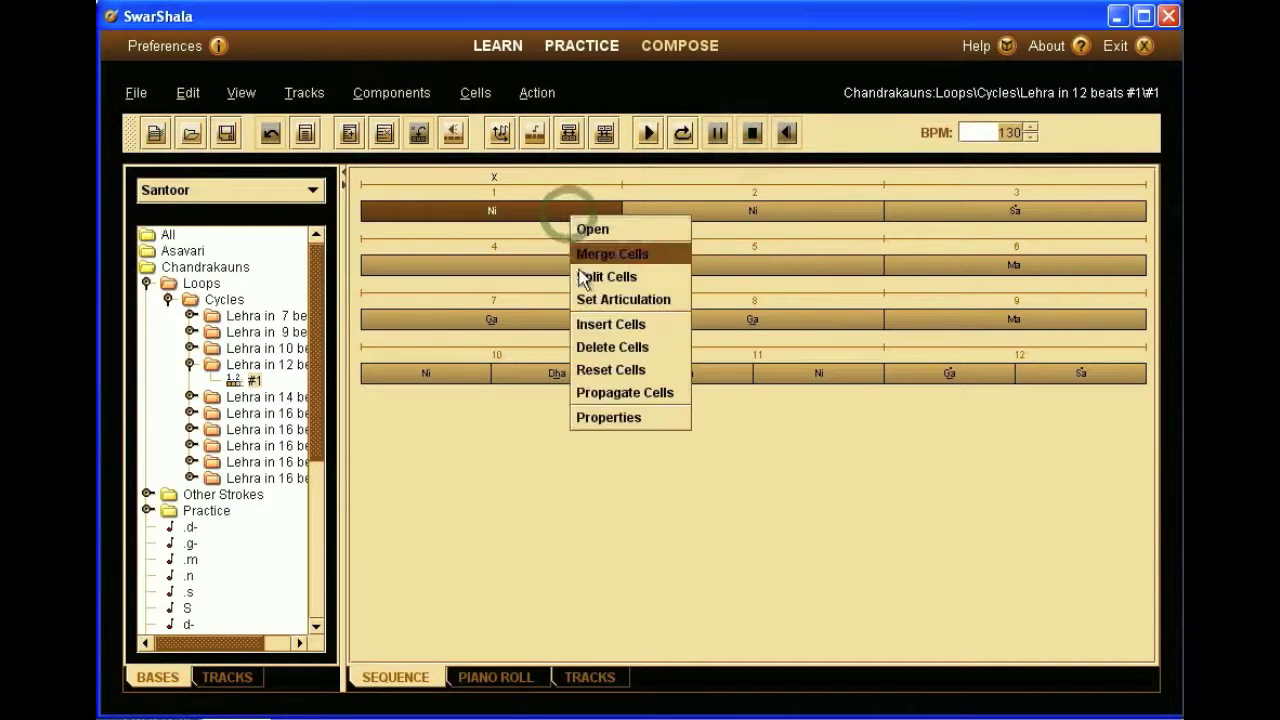
{"action": "left_click", "coordinate": [607, 418]}
{"action": "left_click", "coordinate": [750, 384]}
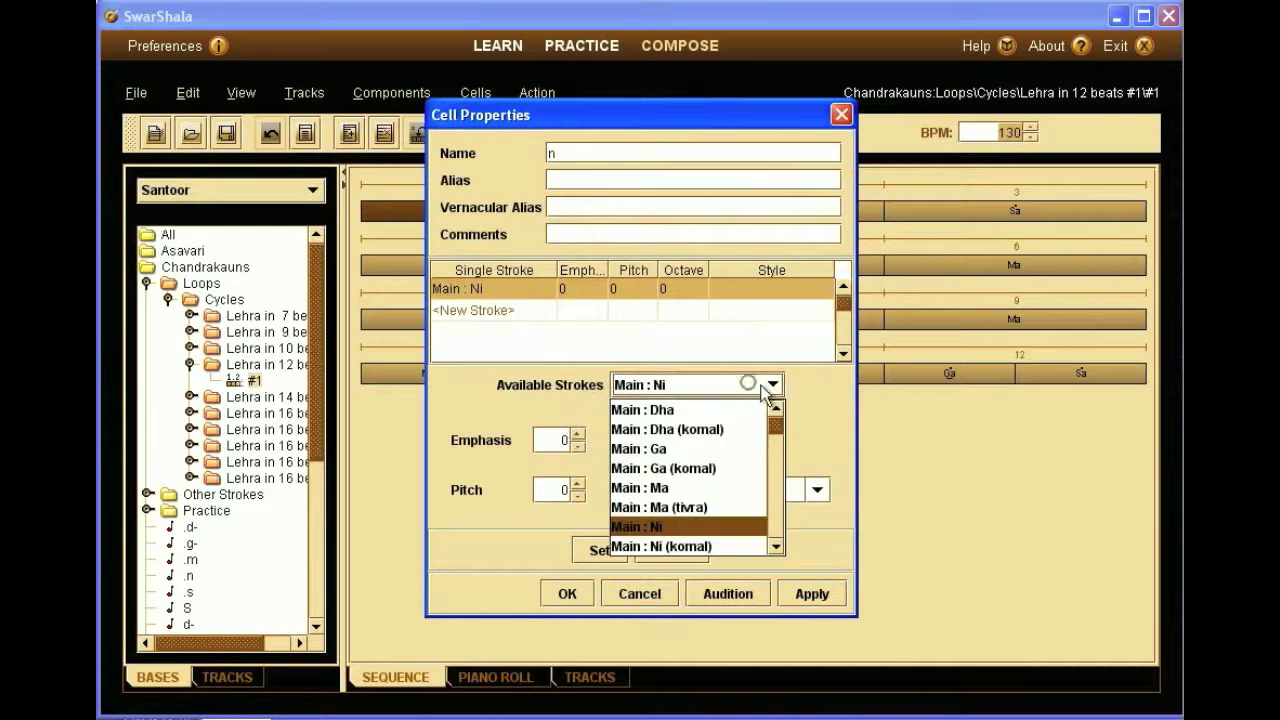
{"action": "scroll", "coordinate": [775, 430], "scroll_direction": "down", "scroll_amount": 1}
{"action": "scroll", "coordinate": [775, 430], "scroll_direction": "down", "scroll_amount": 3}
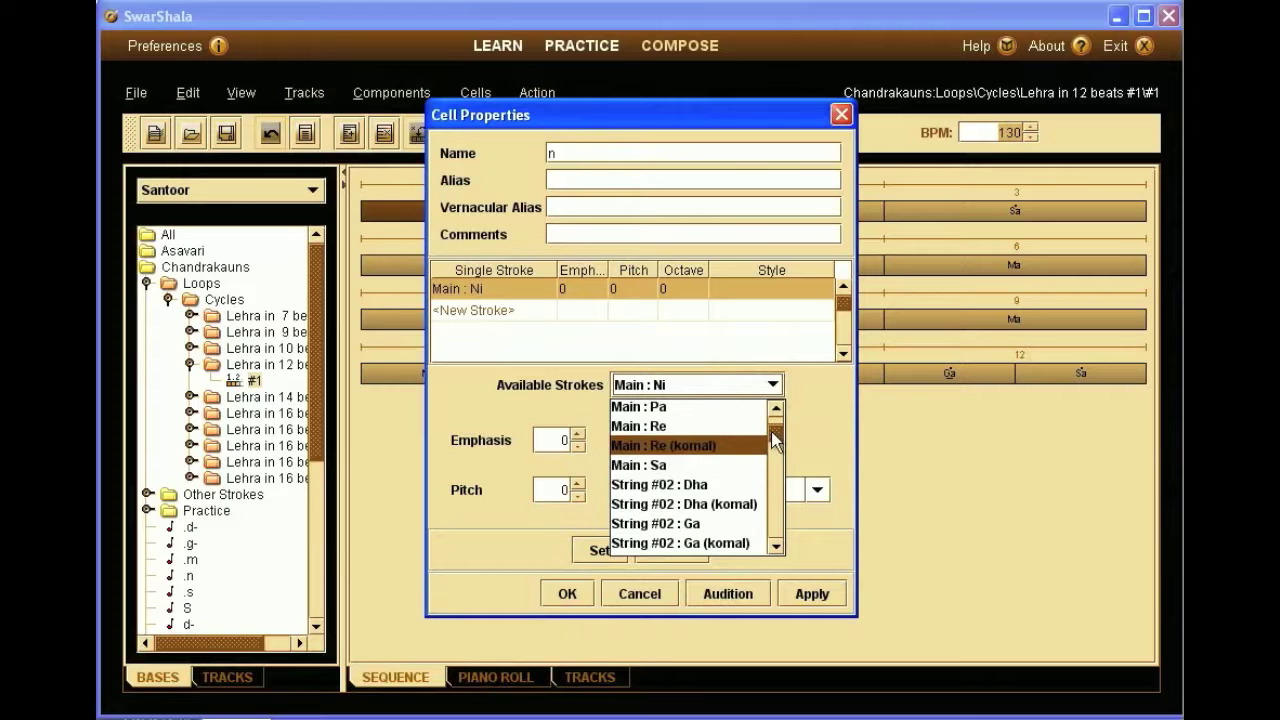
{"action": "left_click_drag", "start_coordinate": [775, 432], "coordinate": [769, 519]}
{"action": "left_click", "coordinate": [795, 450]}
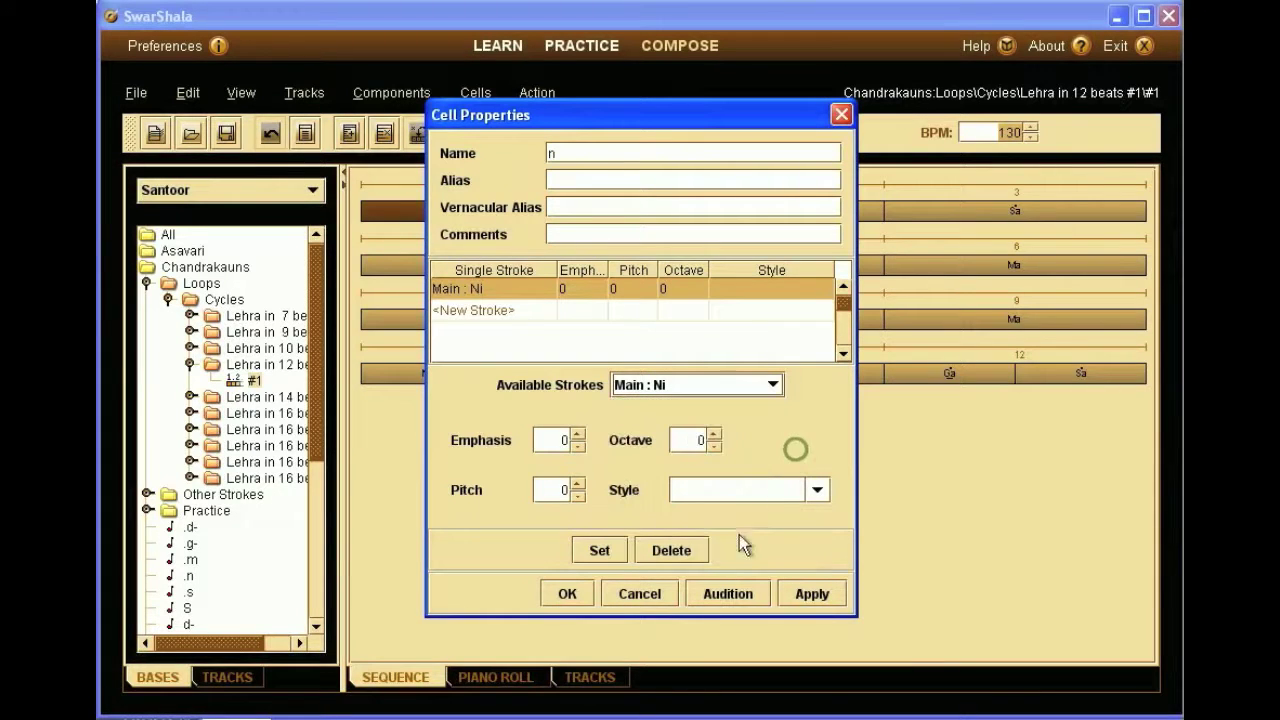
{"action": "left_click", "coordinate": [640, 590]}
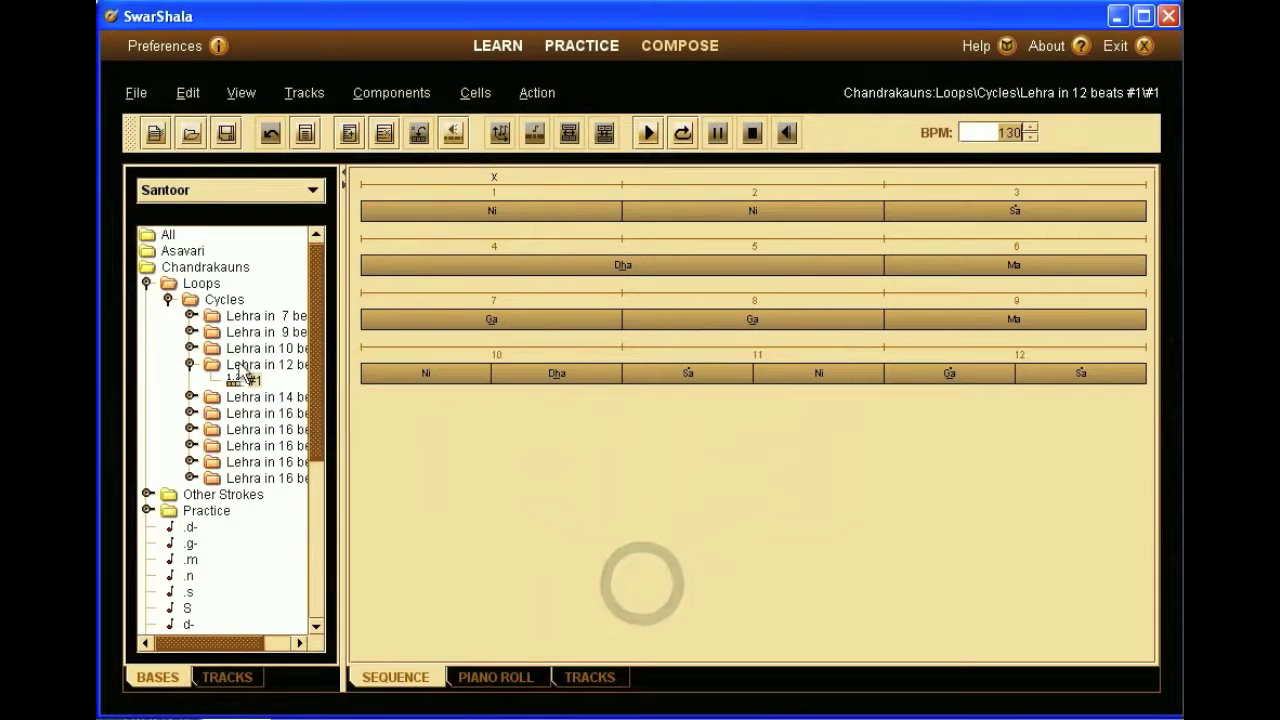
Step: Load Chandrakauns's Lehra in 9 beats #1 at 120 BPM, then stop its playback
{"action": "double_click", "coordinate": [238, 332]}
{"action": "left_click", "coordinate": [250, 349]}
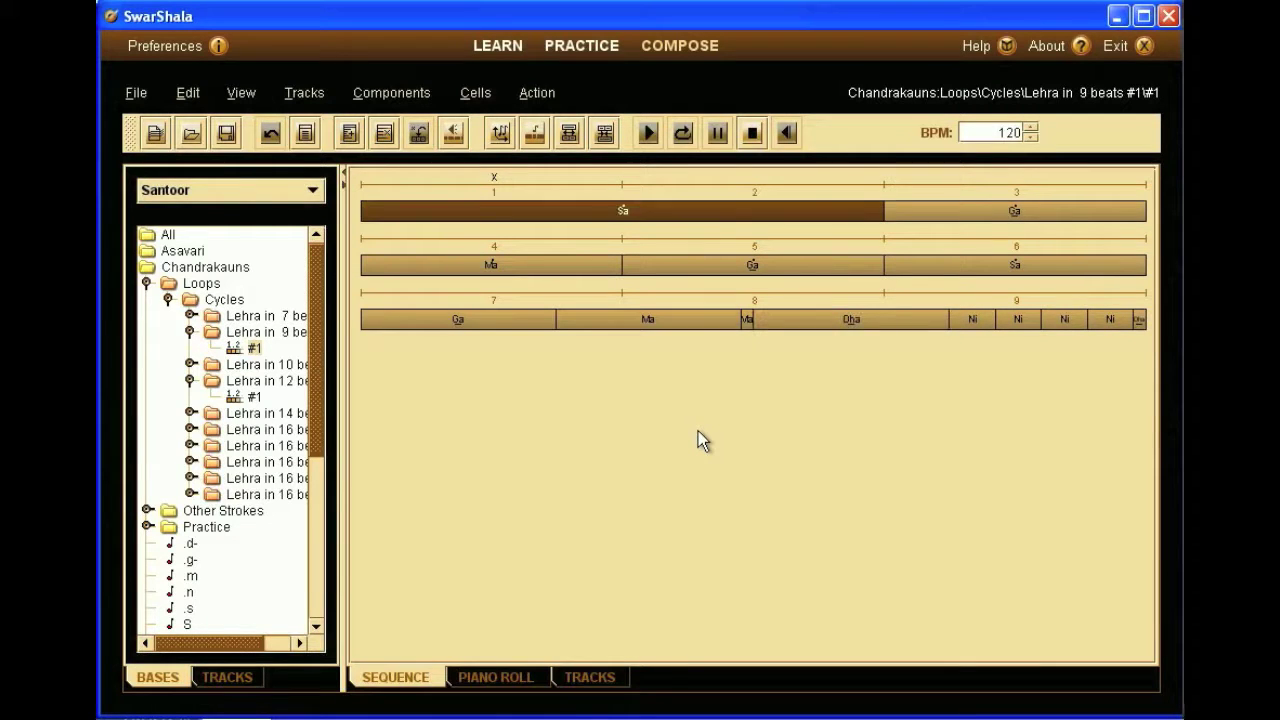
{"action": "key", "text": "space"}
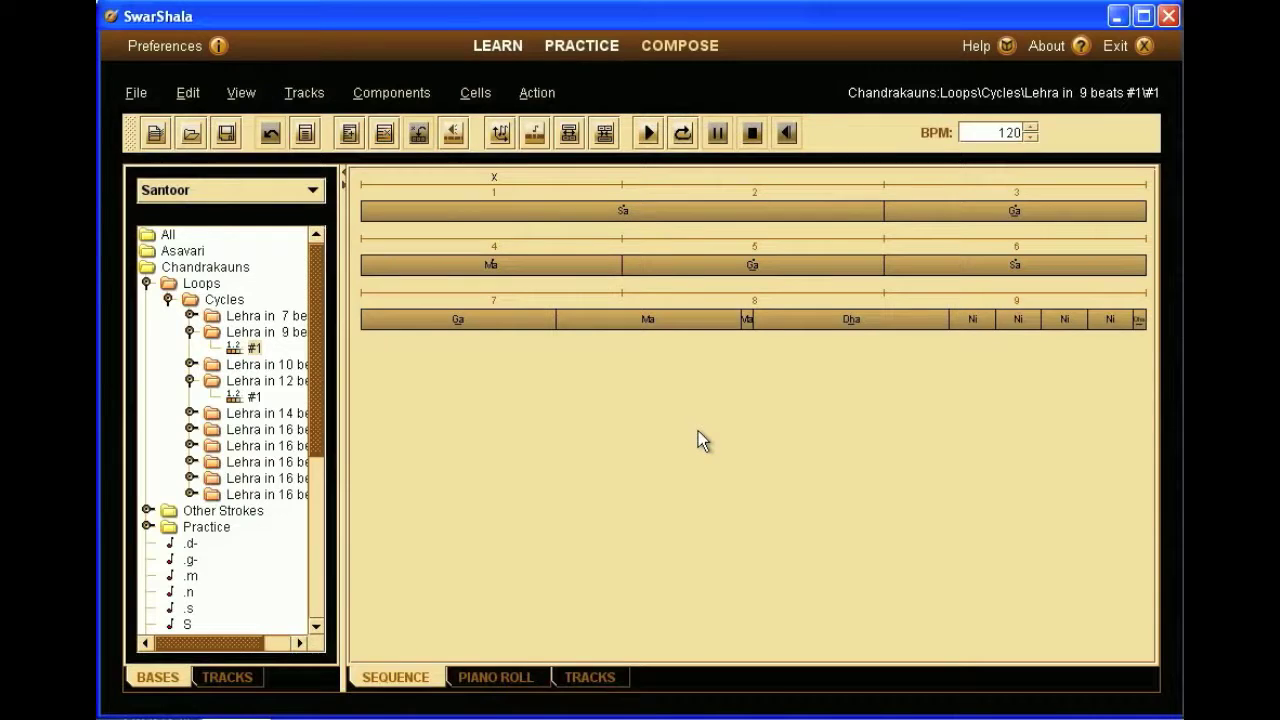